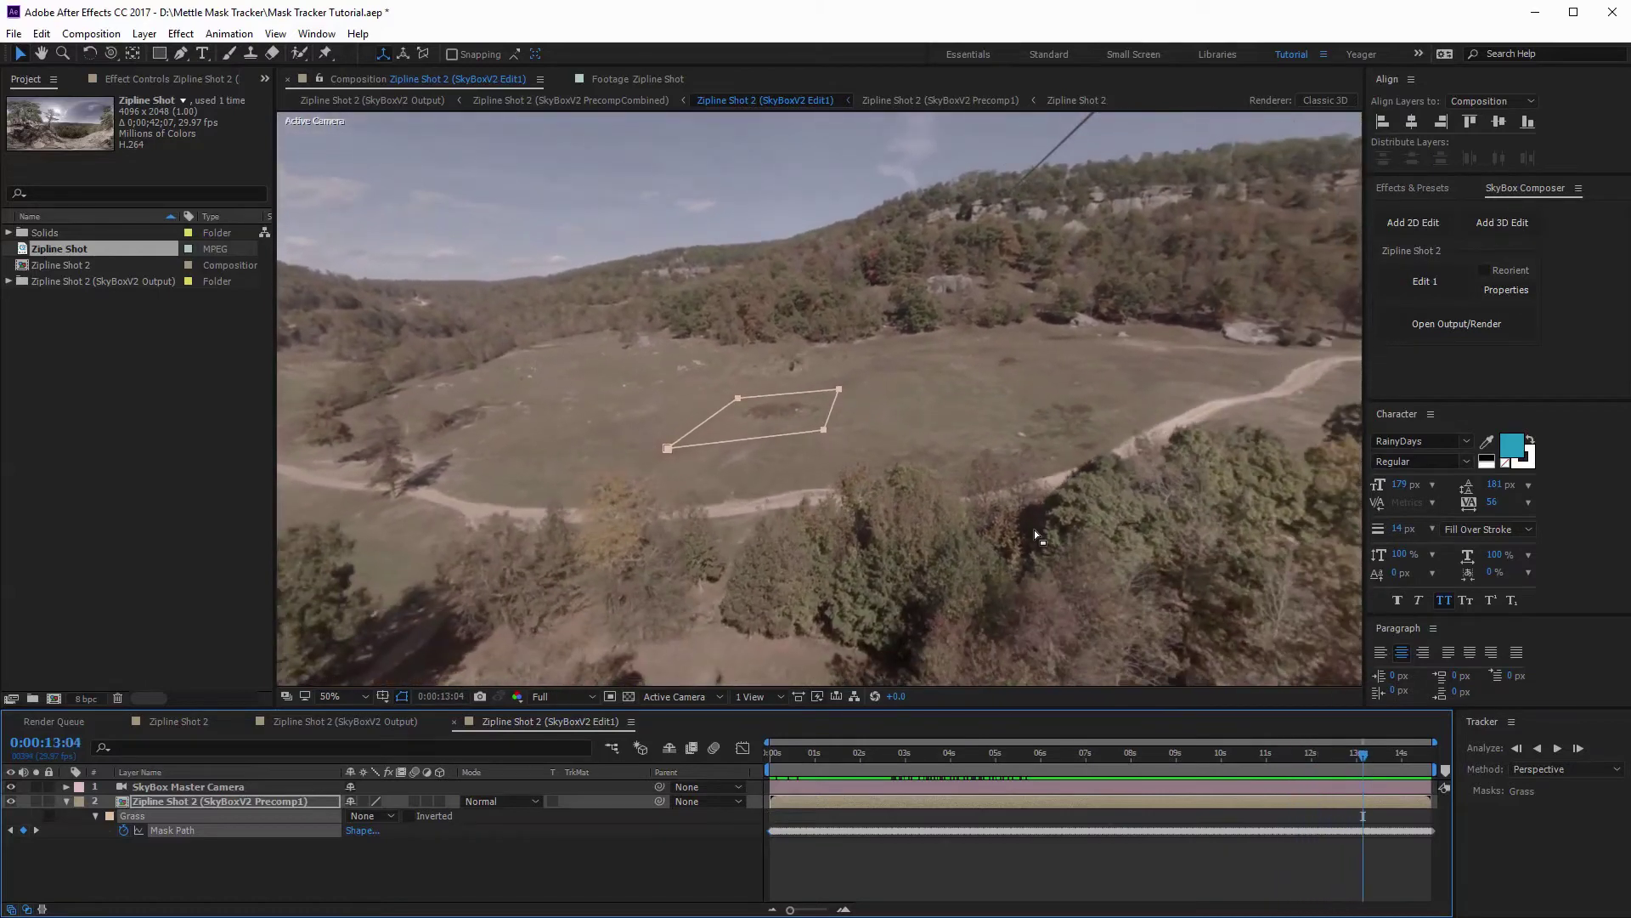
- Toggle the Patch precomp layer's visibility to compare the field with and without the patch applied
scroll(1025, 518, "down", 2)
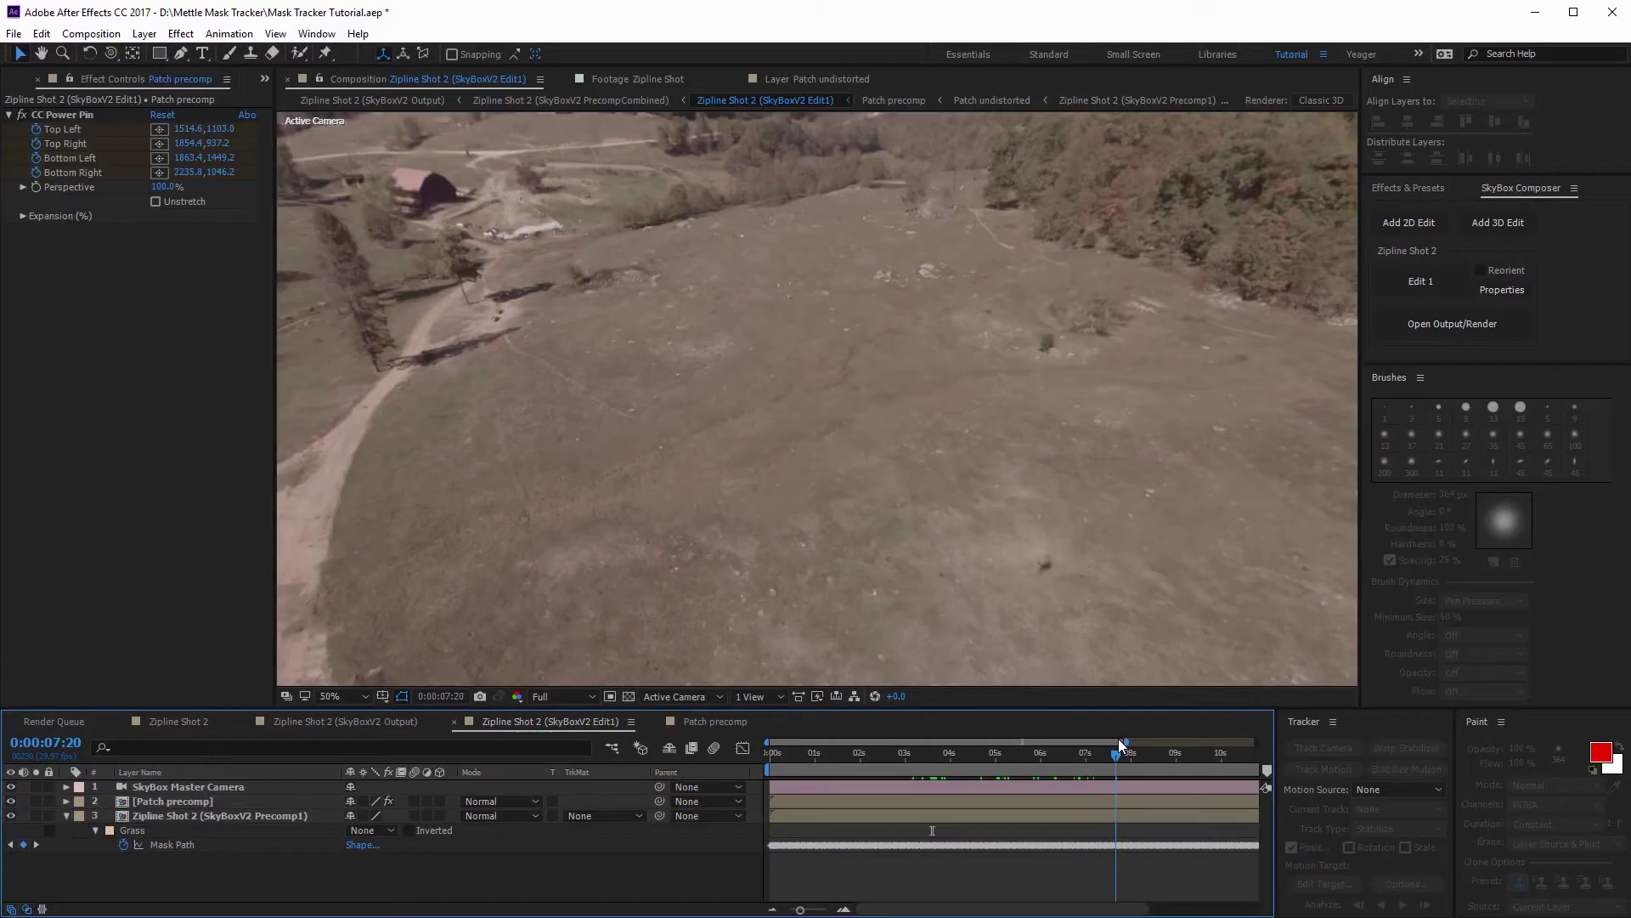
left_click(11, 801)
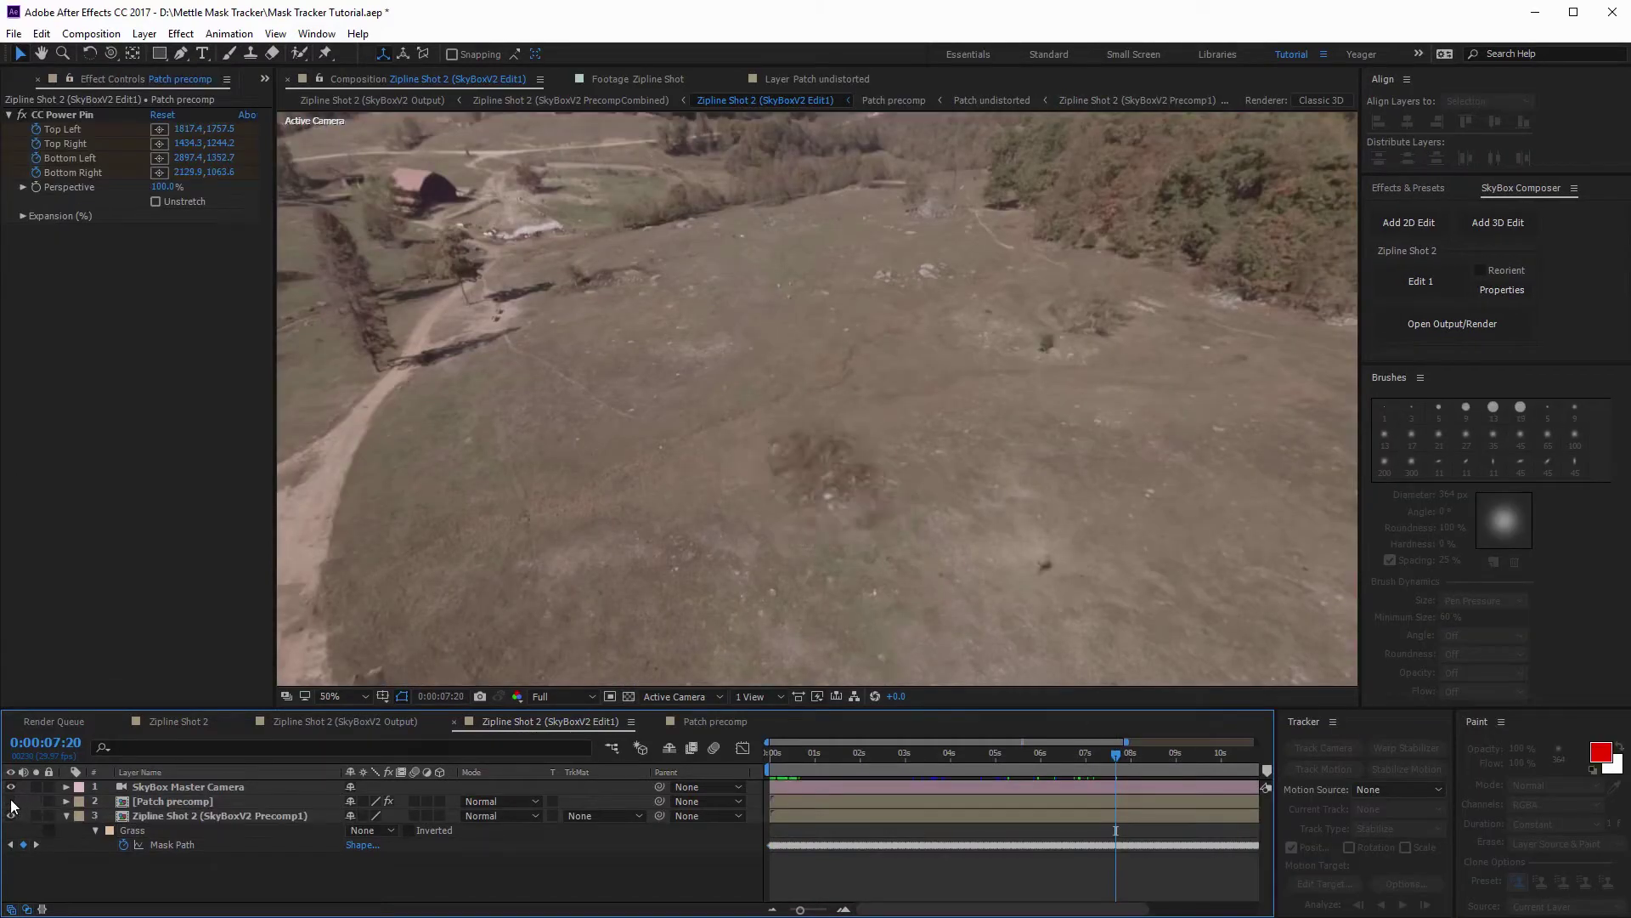
left_click(11, 802)
left_click(11, 801)
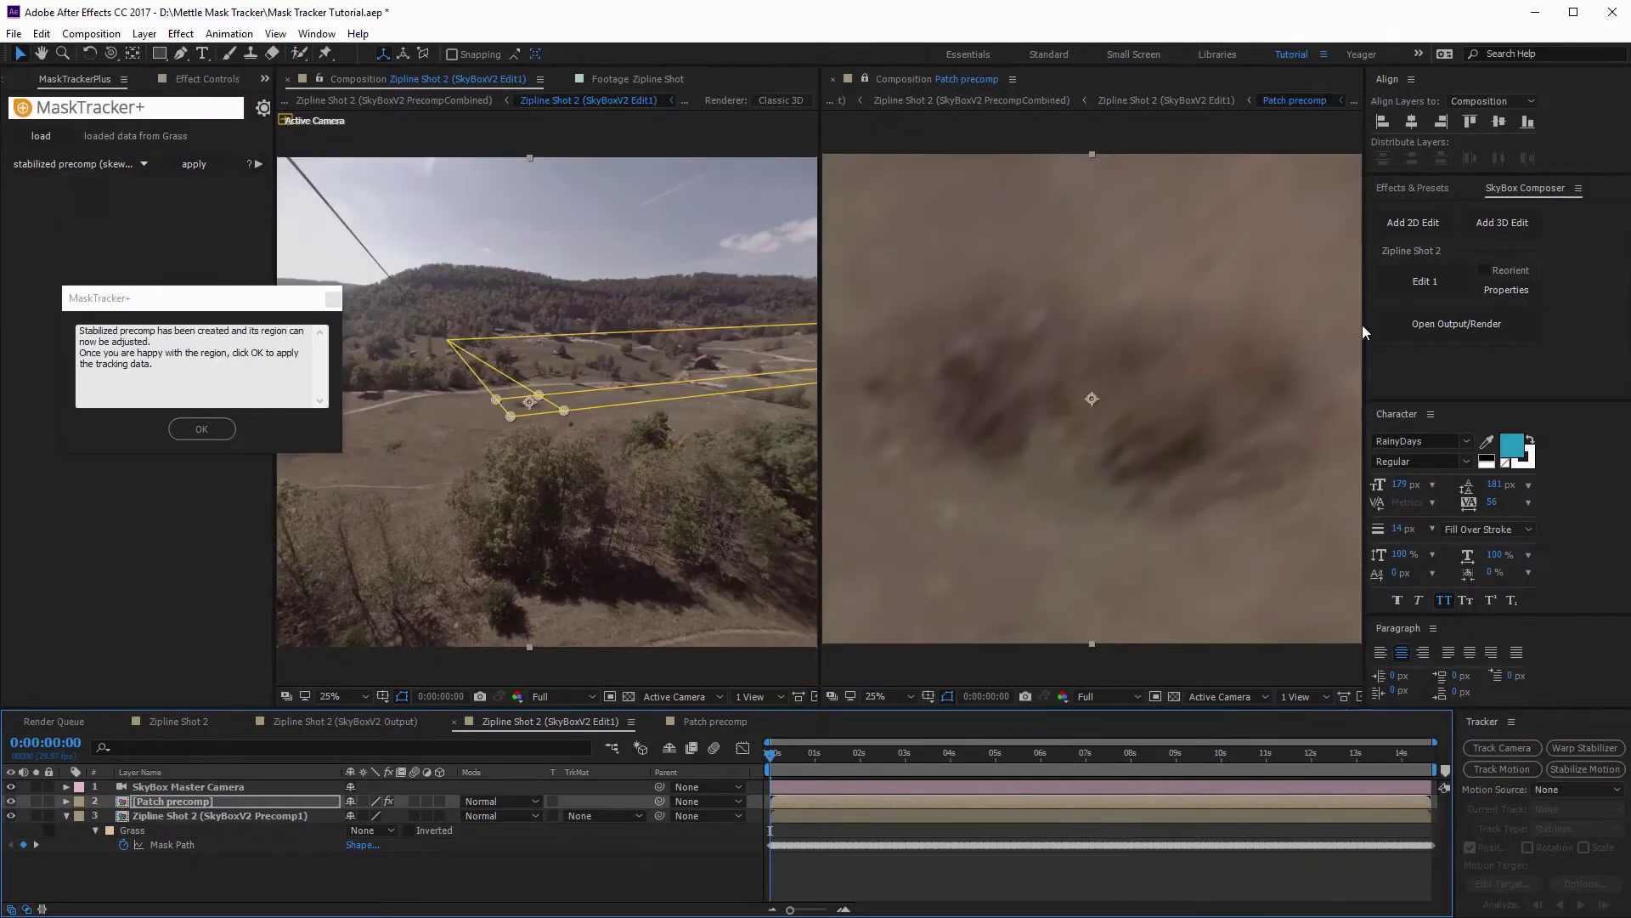
- Clone clean ground over the dark patches in the Patch undistorted layer
left_click_drag(1365, 325, 1456, 326)
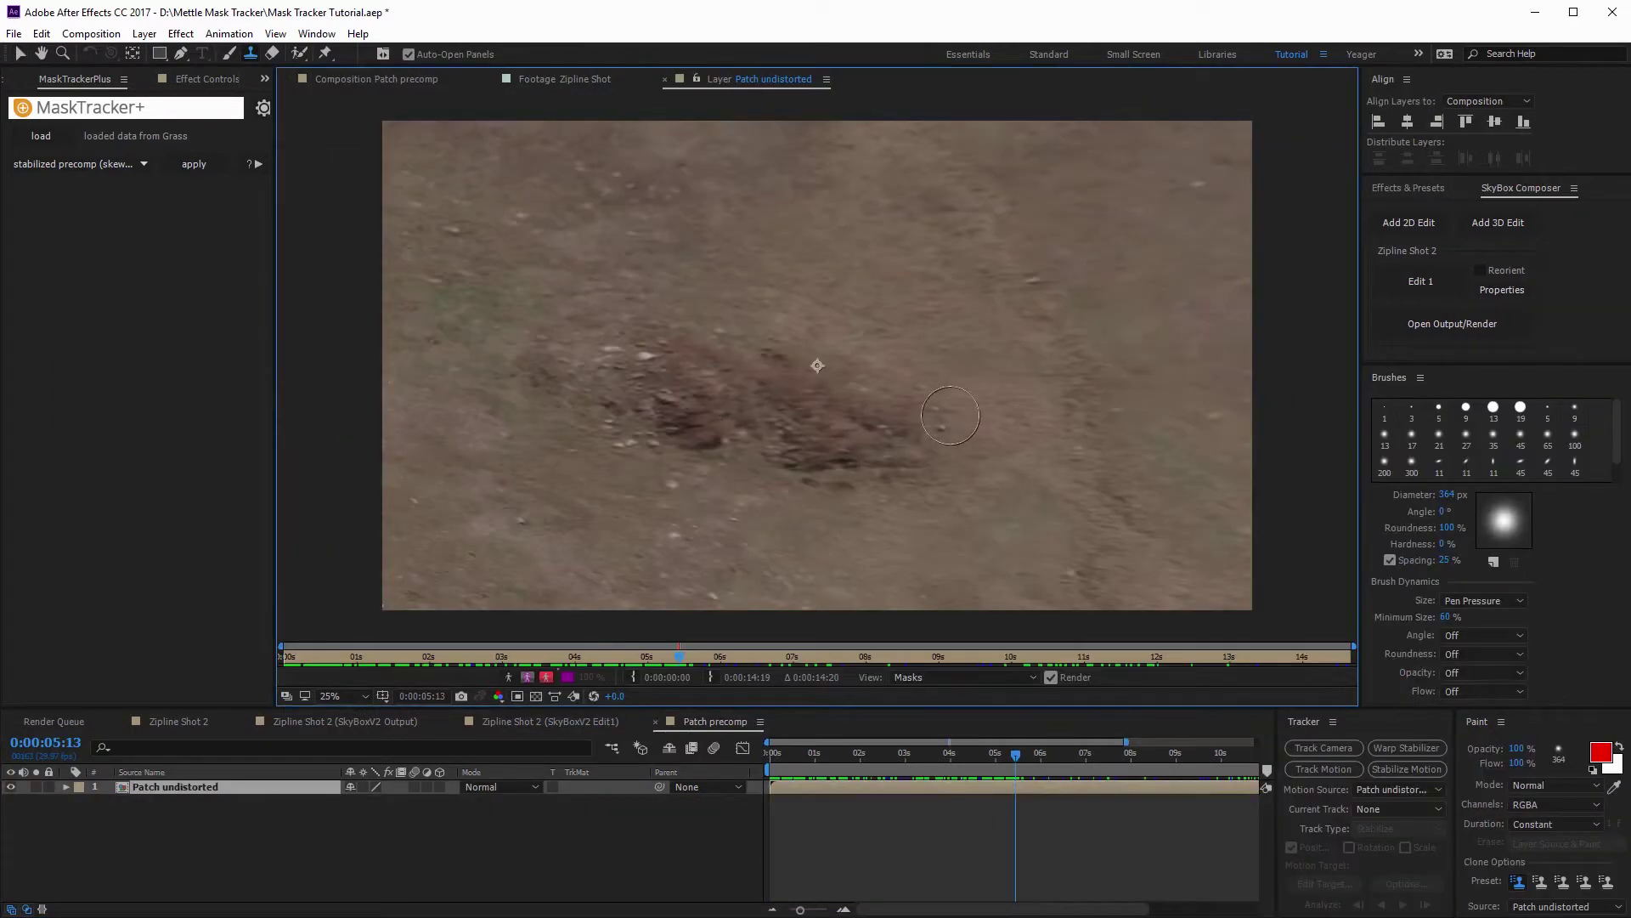
mouse_move(972, 350)
left_mouse_down()
mouse_move(878, 484)
mouse_move(874, 394)
mouse_move(786, 486)
mouse_move(812, 353)
mouse_move(779, 369)
mouse_move(771, 478)
mouse_move(929, 476)
mouse_move(874, 349)
mouse_move(874, 417)
mouse_move(817, 460)
left_mouse_up()
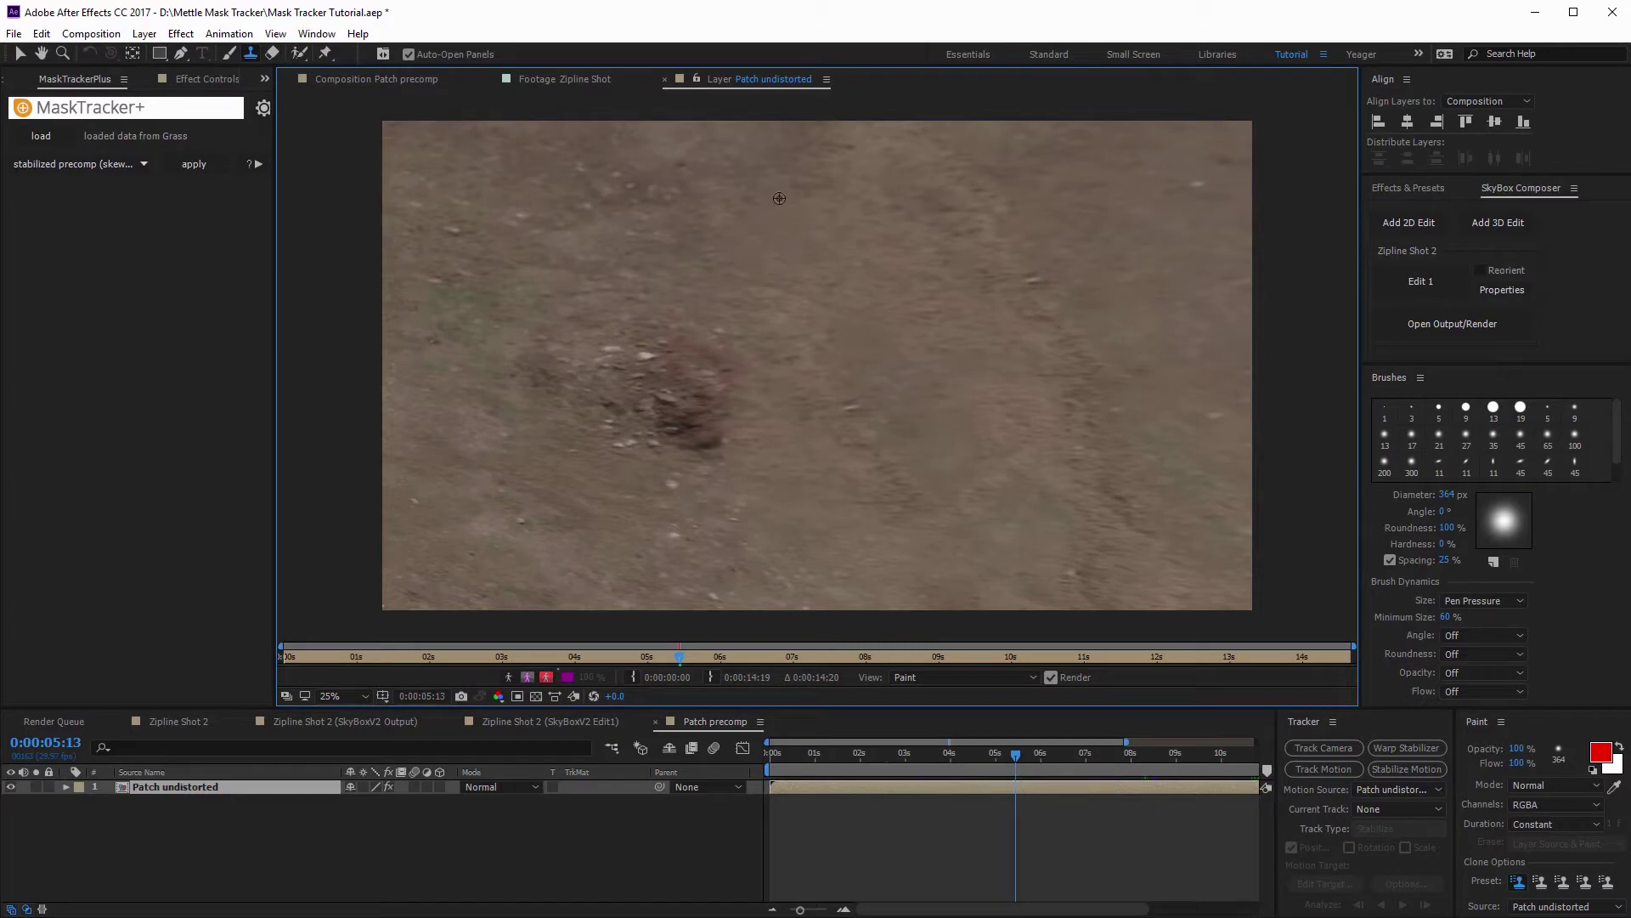
mouse_move(659, 255)
left_mouse_down()
mouse_move(680, 357)
mouse_move(663, 391)
left_mouse_up()
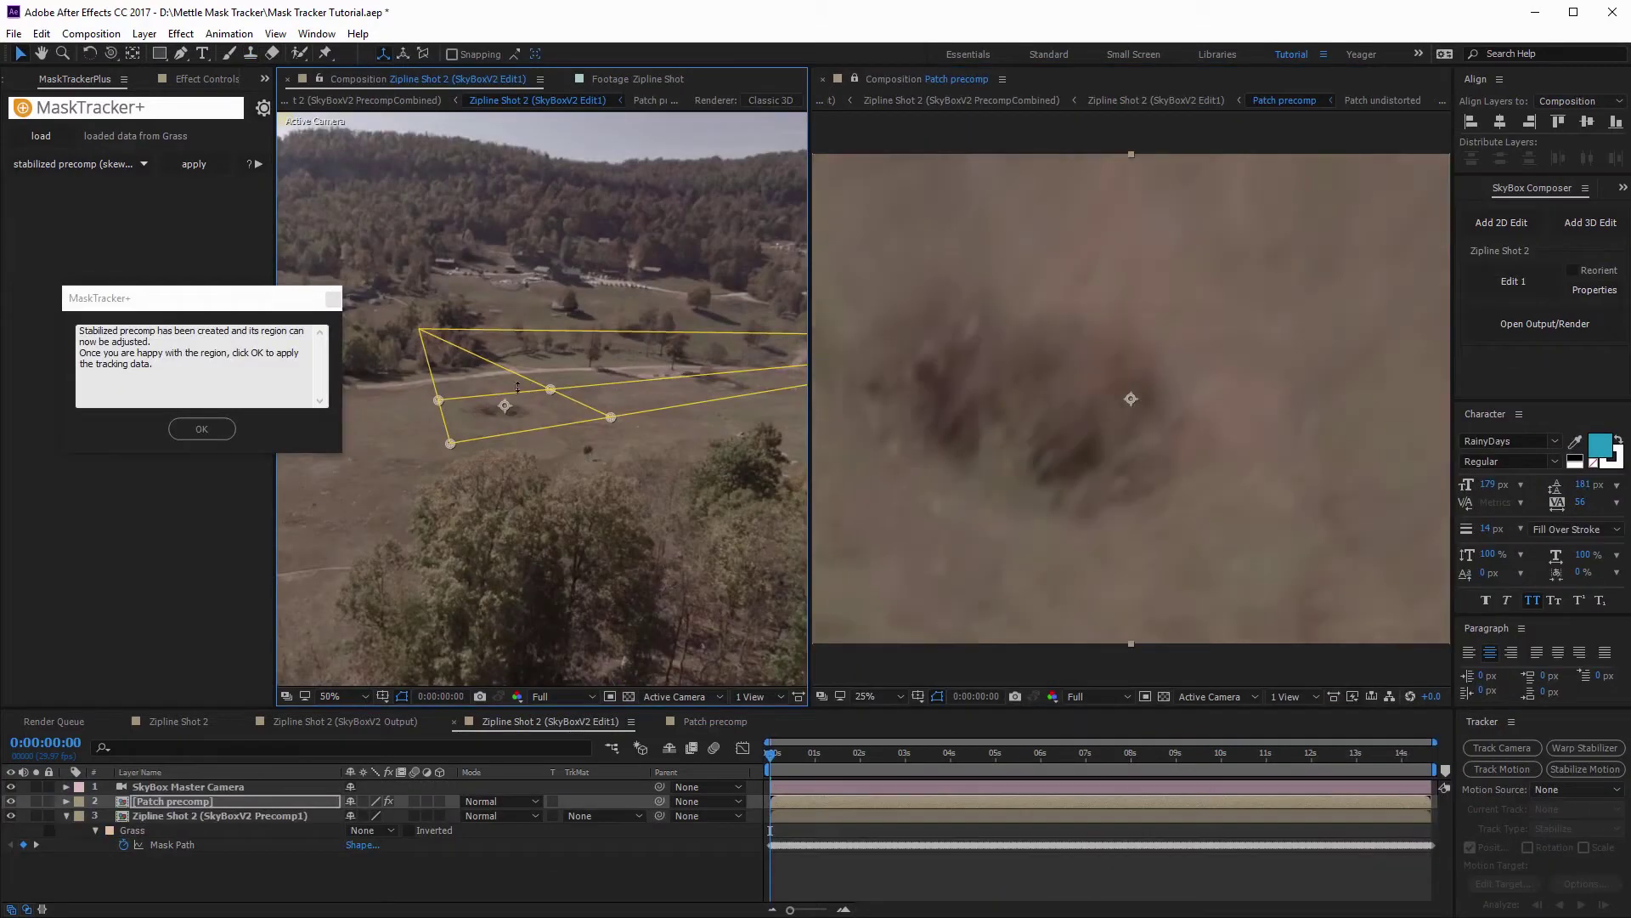
- Adjust the stabilized region around the dark grass patch in the Zipline Shot 2 (SkyBoxV2 Edit1) composition
left_click_drag(517, 388, 430, 419)
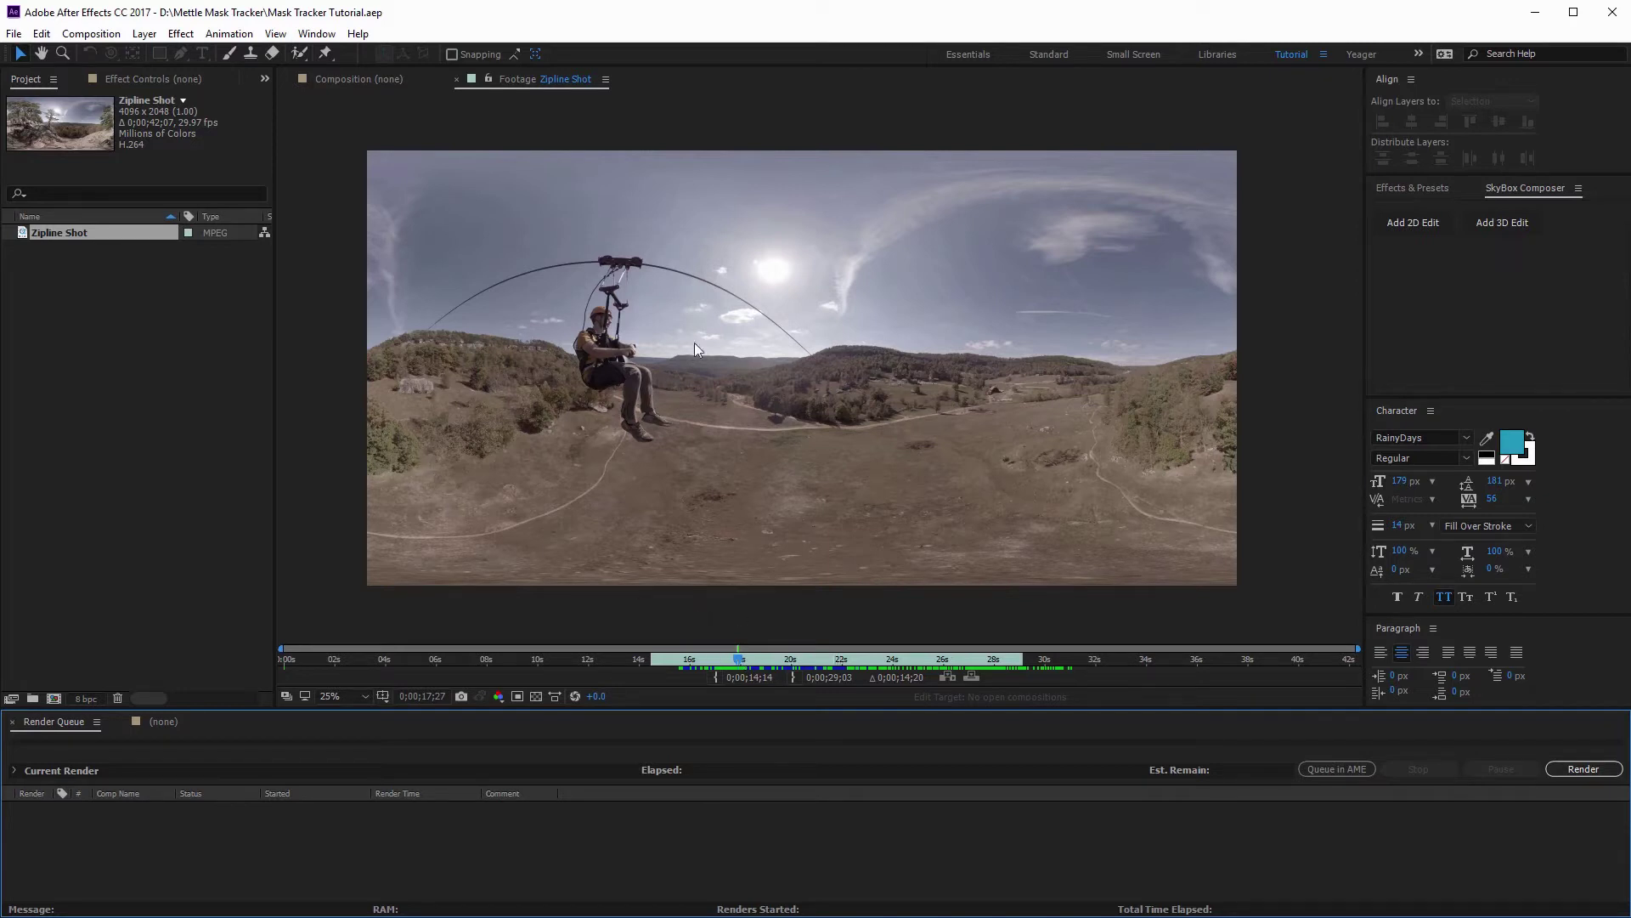
- Create a new composition from the Zipline Shot footage
left_click_drag(41, 231, 54, 698)
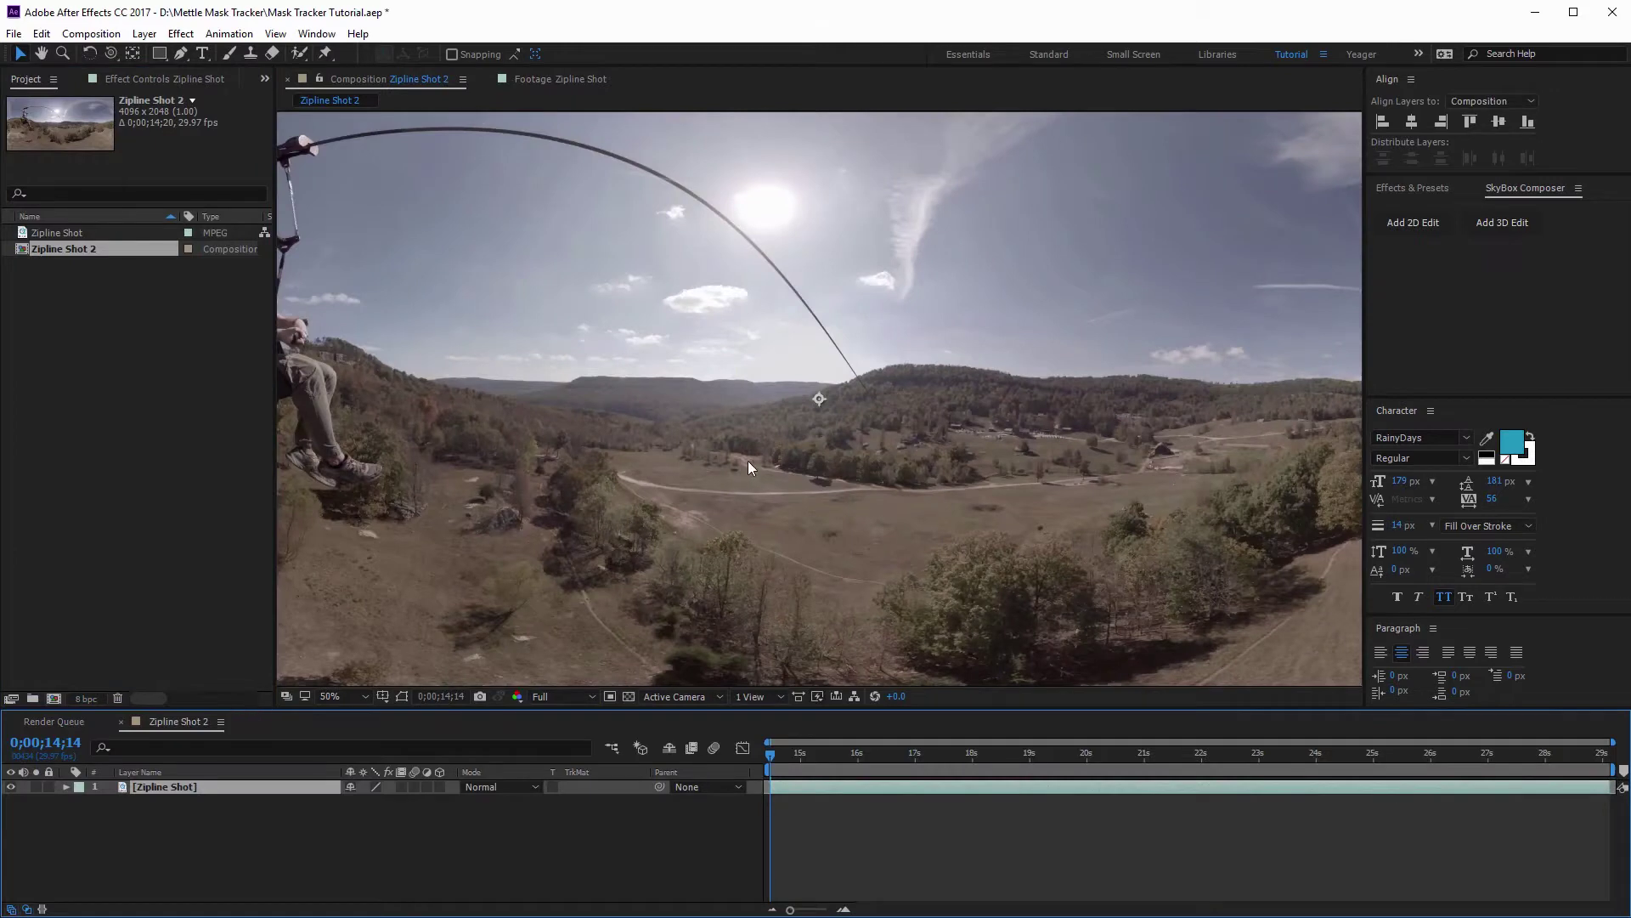
key("comma")
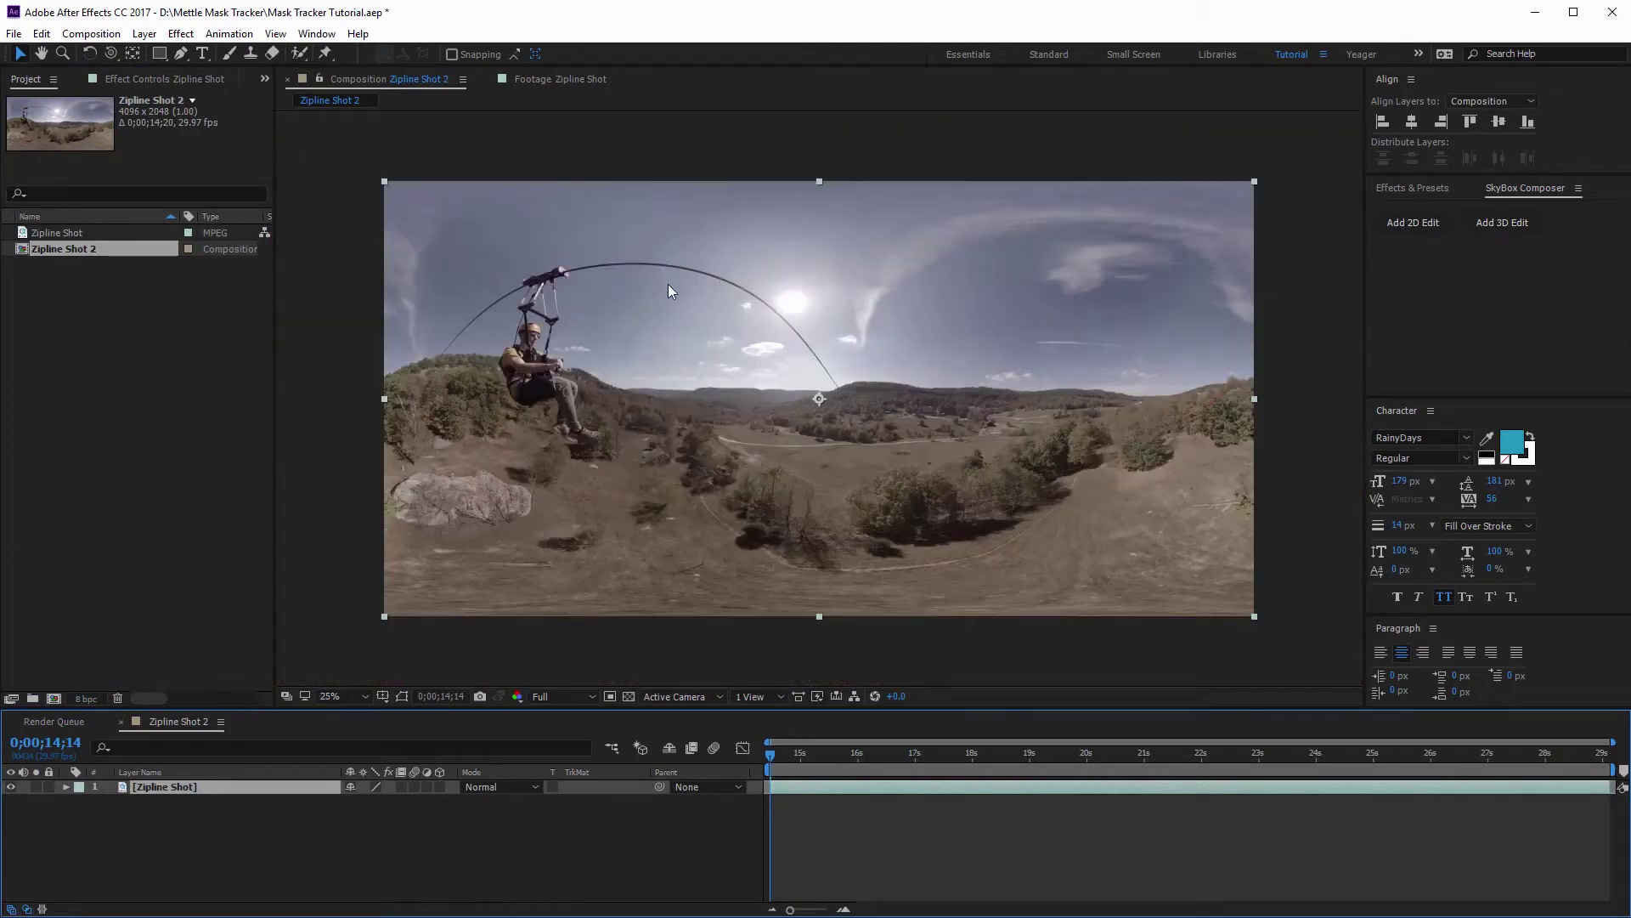
- Scrub through the Zipline Shot 2 composition and examine how the dark grass patch moves and distorts in the 360 footage
left_click_drag(772, 753, 959, 754)
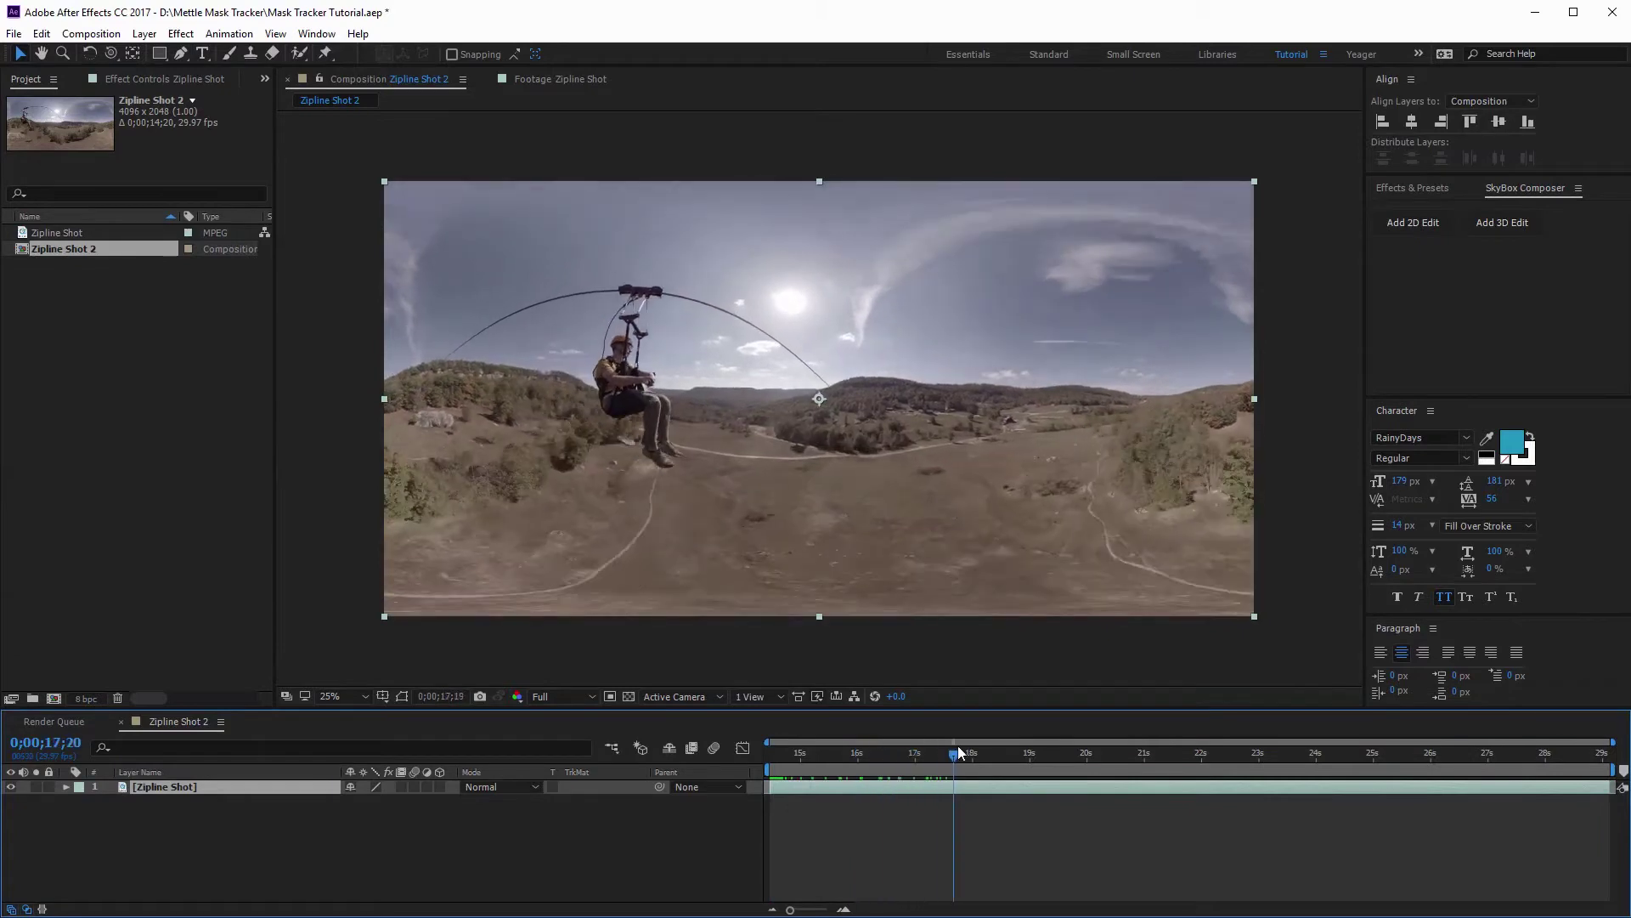
key("period")
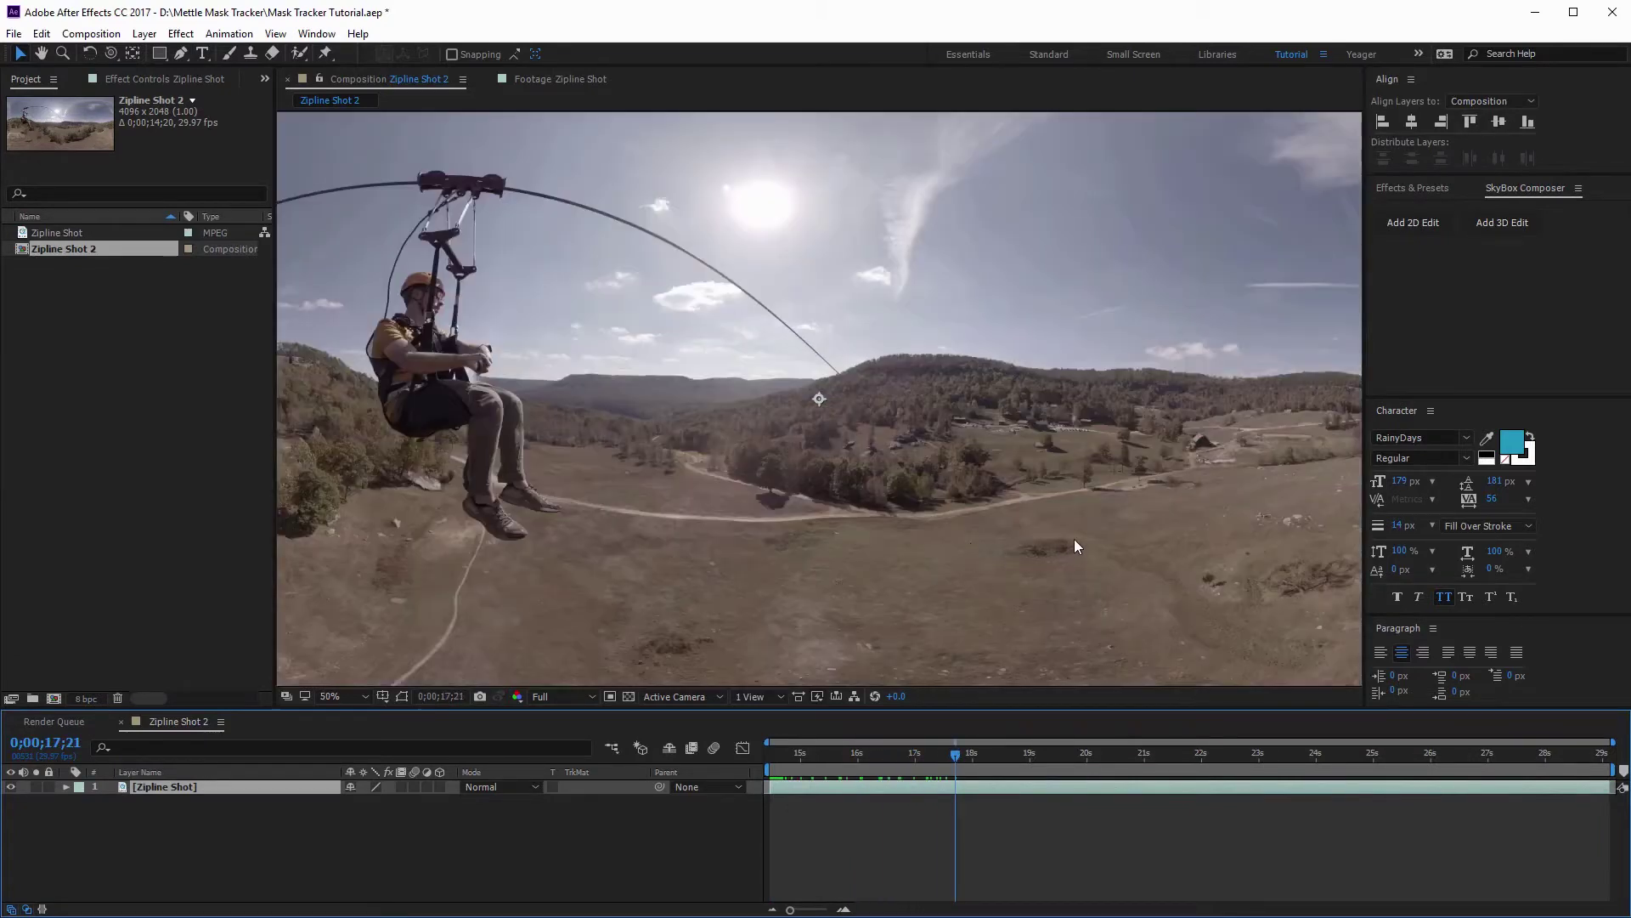
left_click_drag(1074, 542, 814, 430)
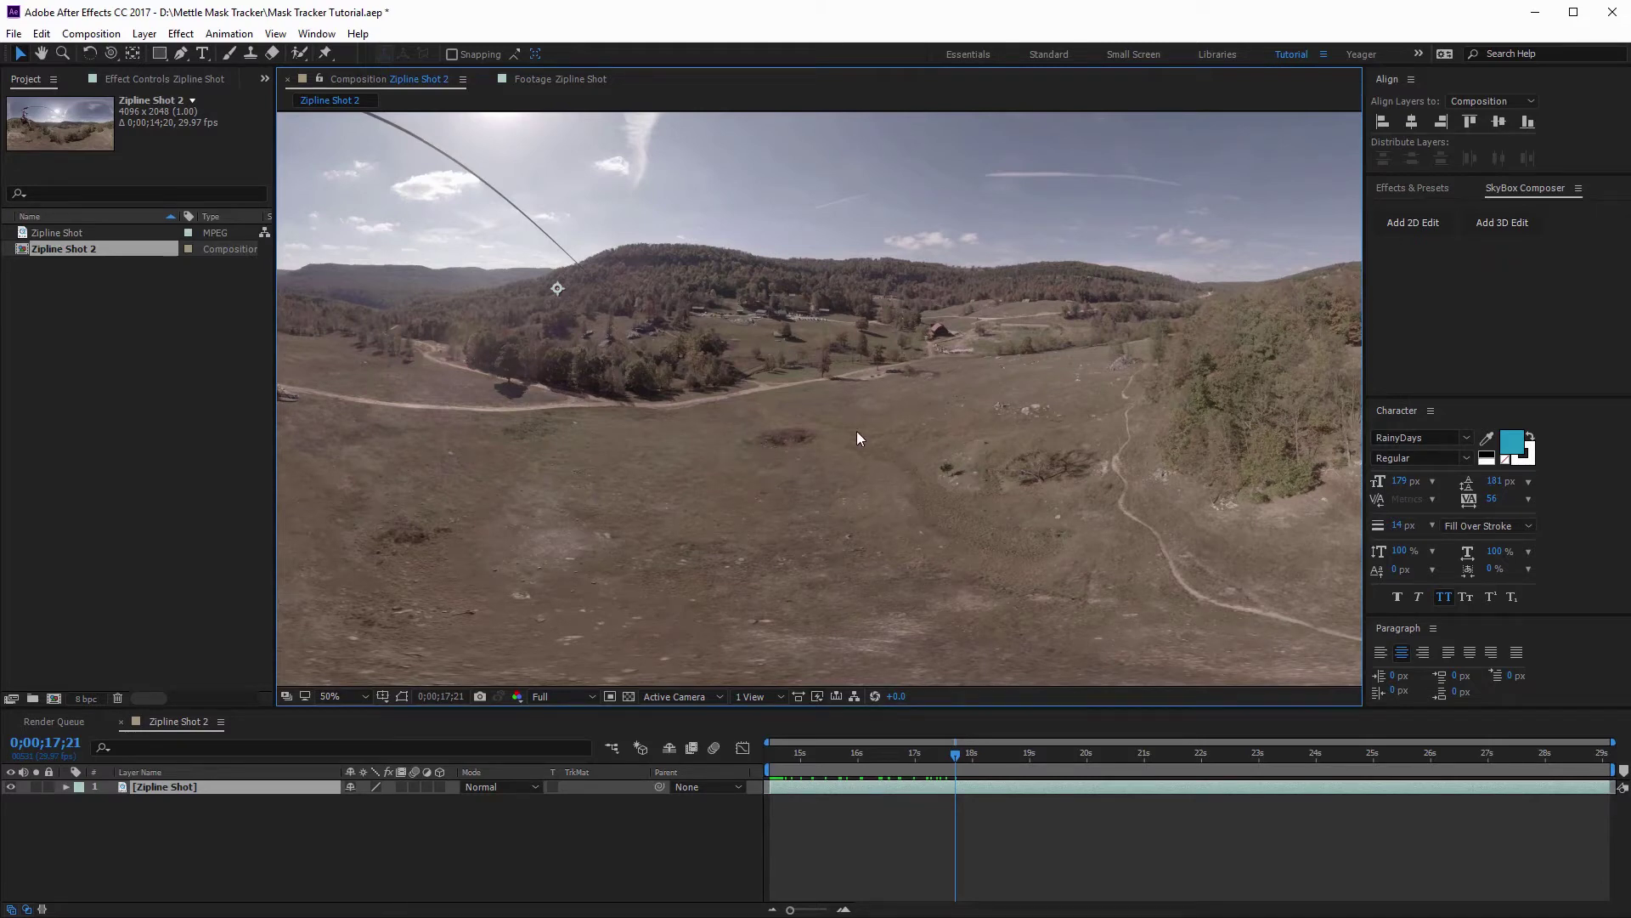
key("comma")
key("h")
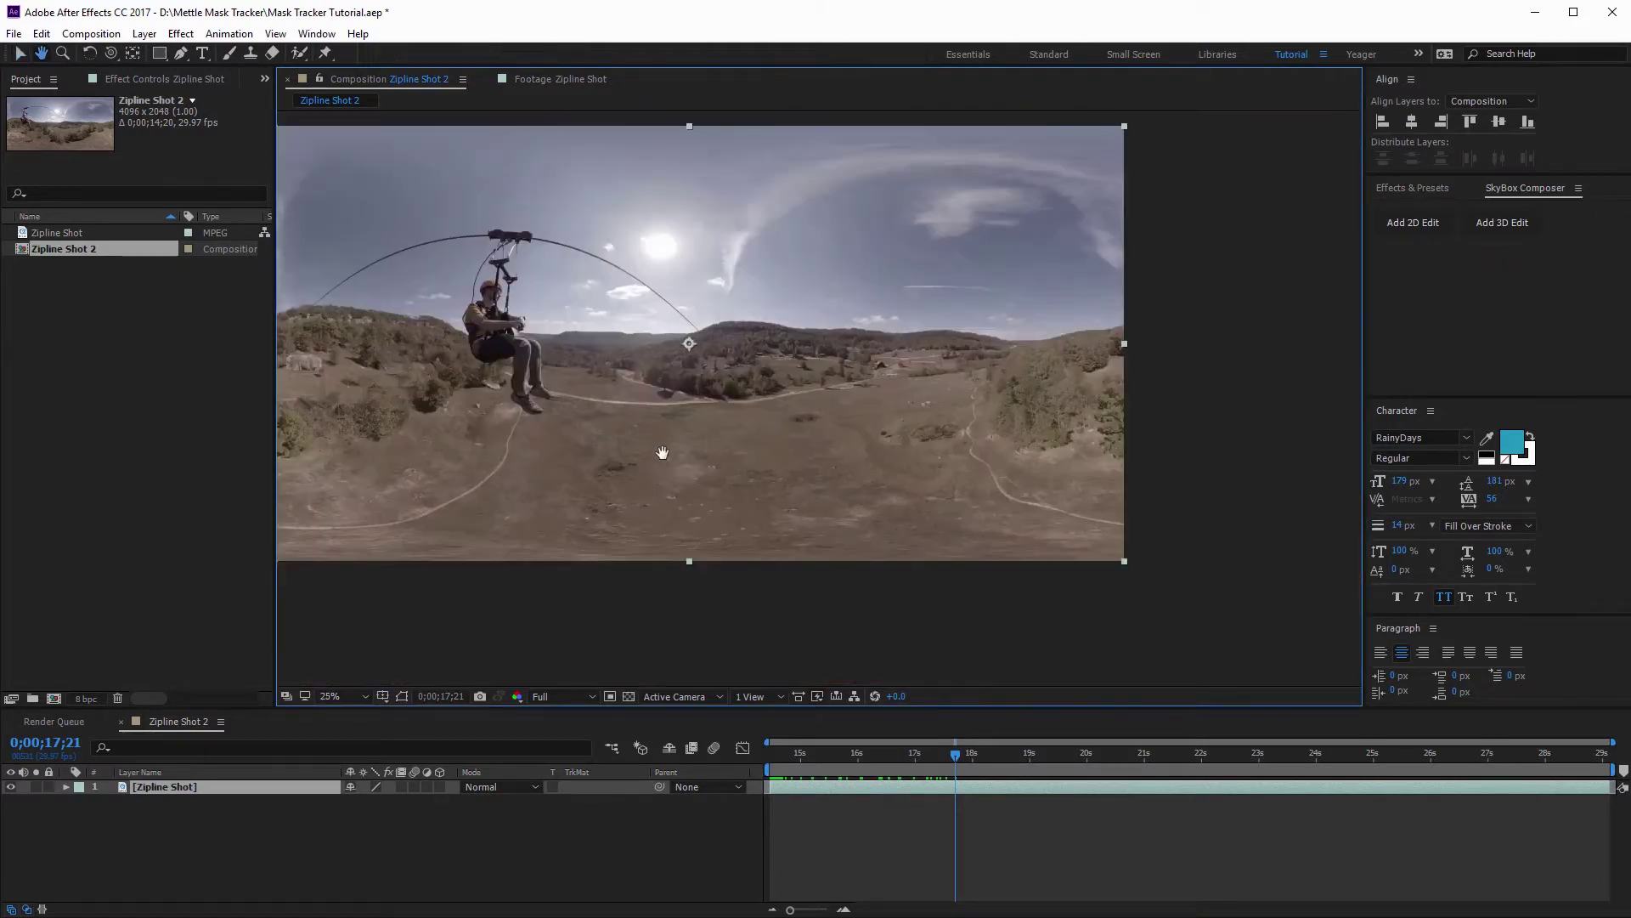
left_click_drag(598, 427, 687, 465)
key("v")
left_click_drag(955, 752, 1114, 752)
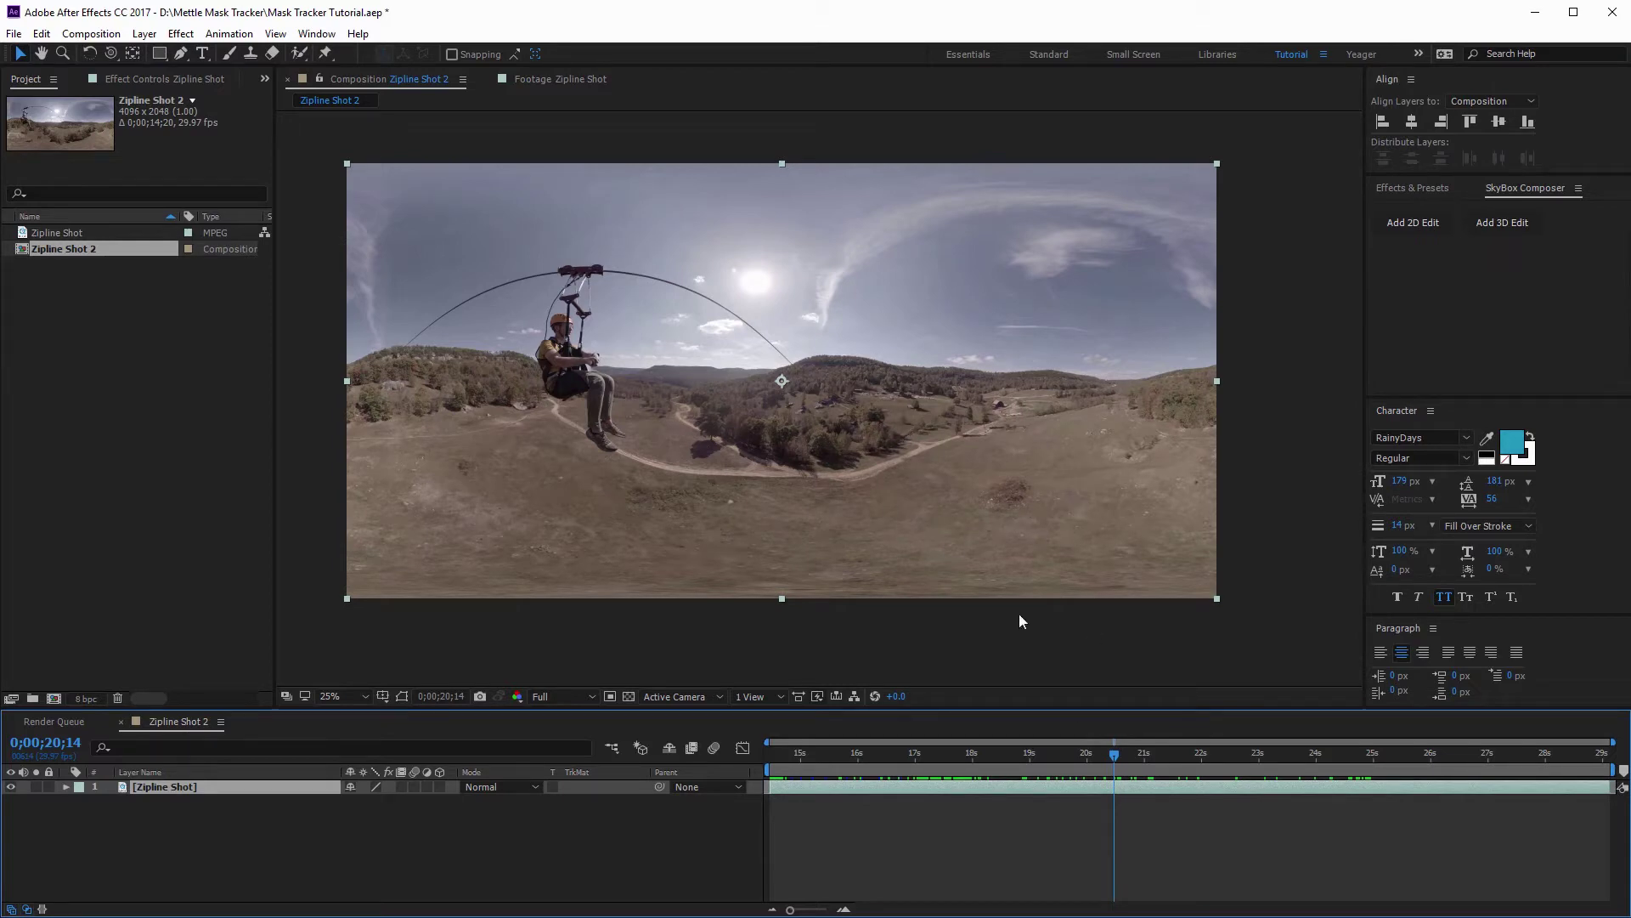
left_click_drag(1113, 753, 1029, 760)
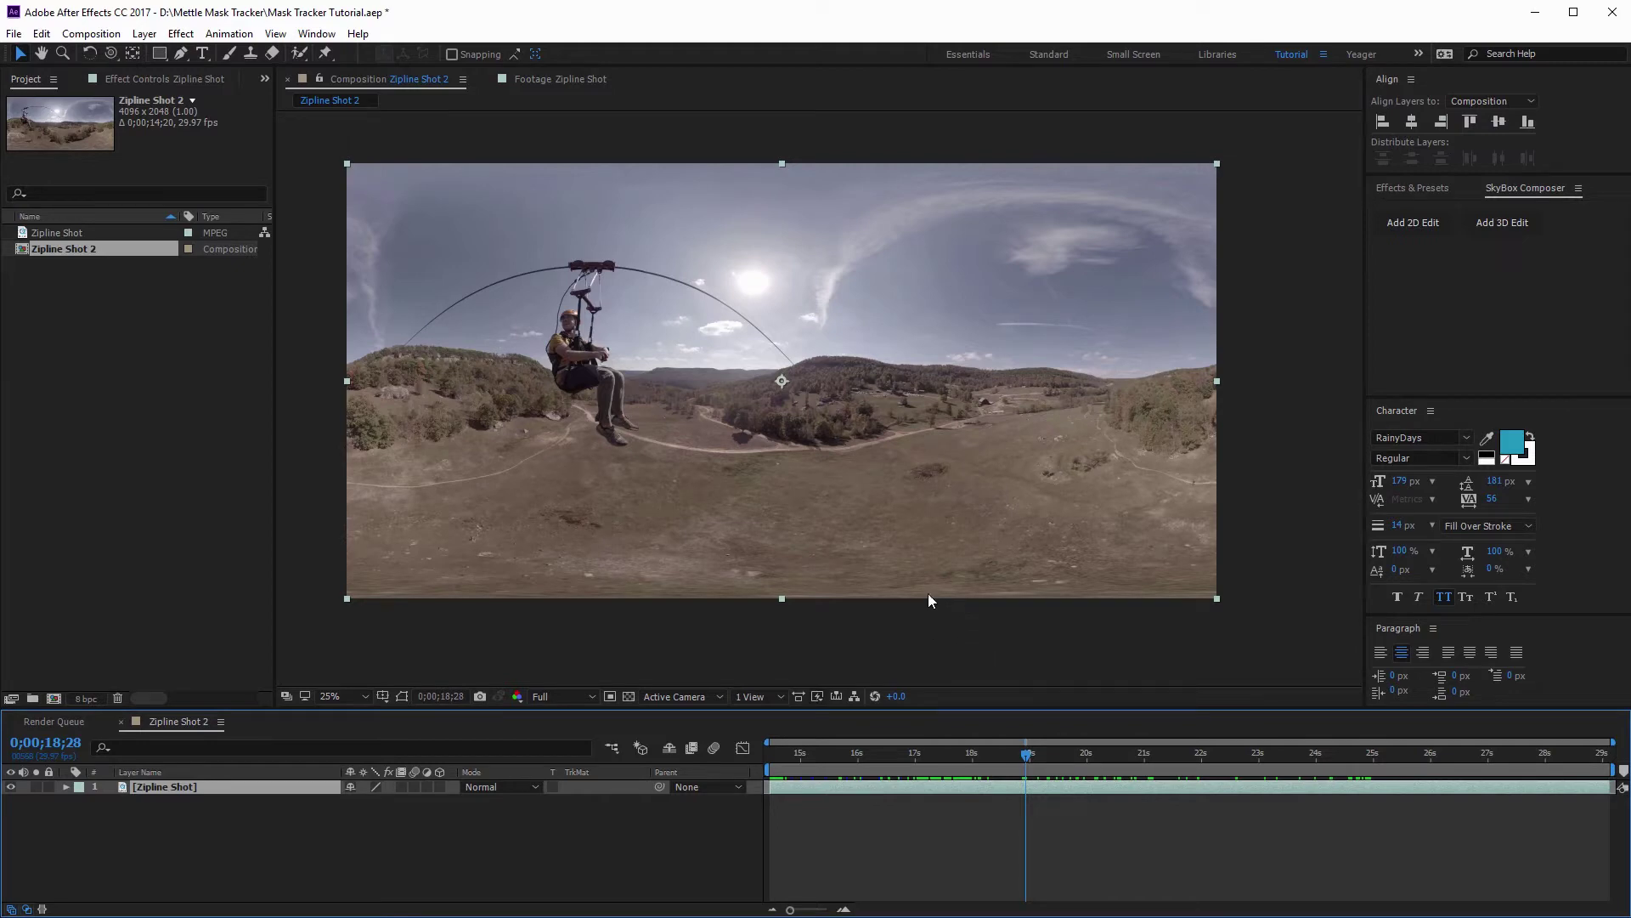
- Add a SkyBox Composer 2D edit of Zipline Shot 2 with a comp width of 4096
left_click(1525, 182)
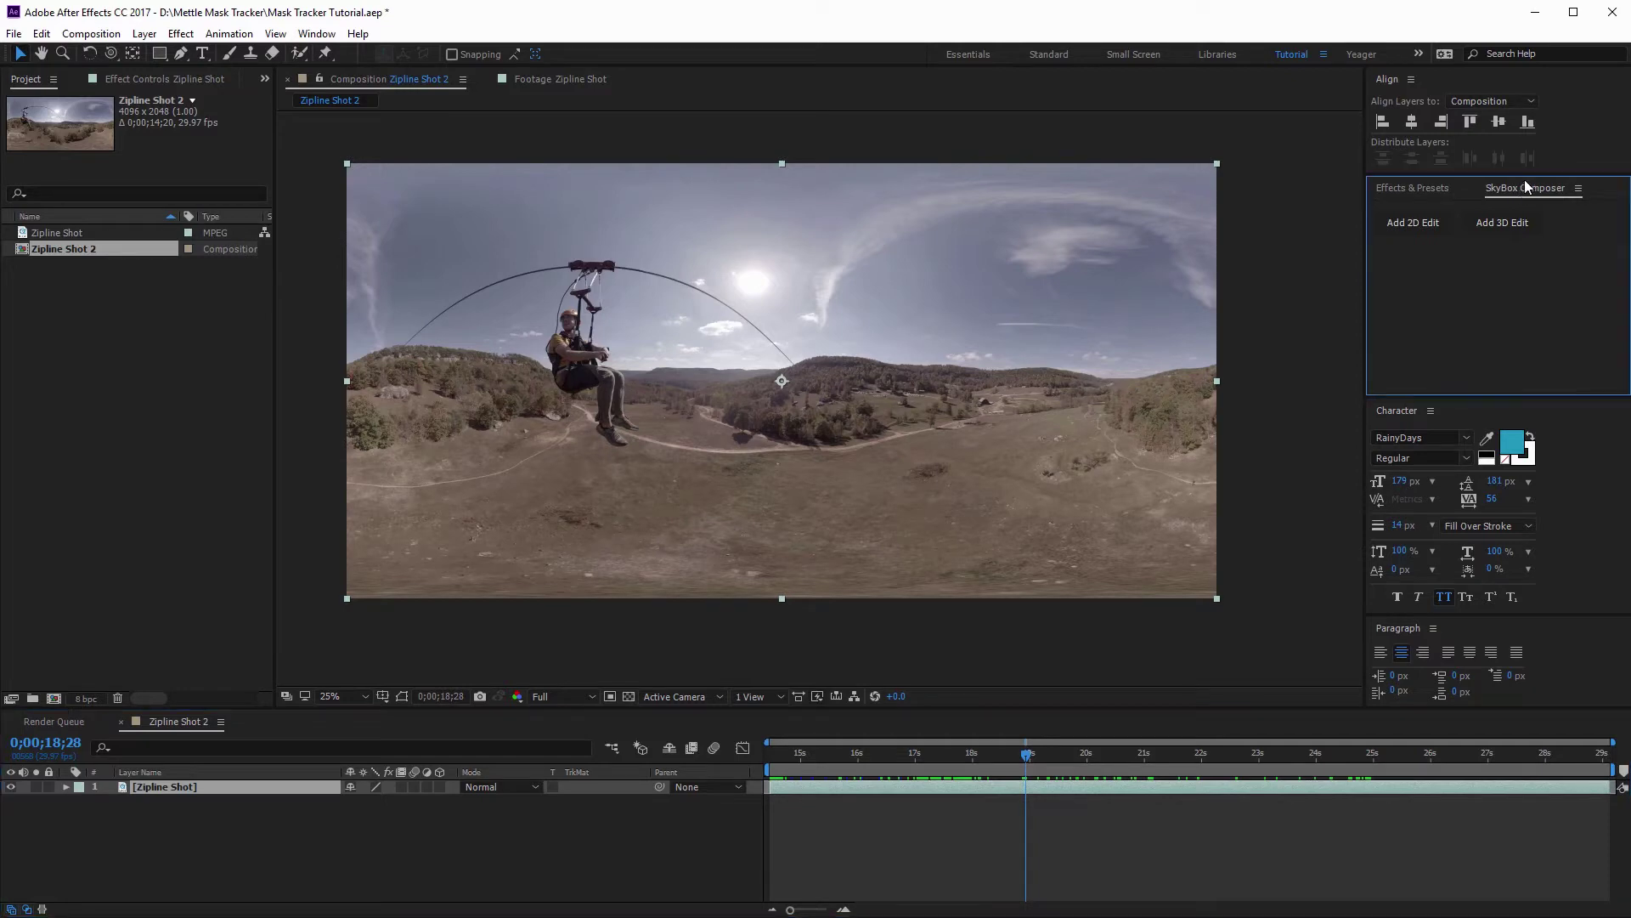
left_click(1414, 225)
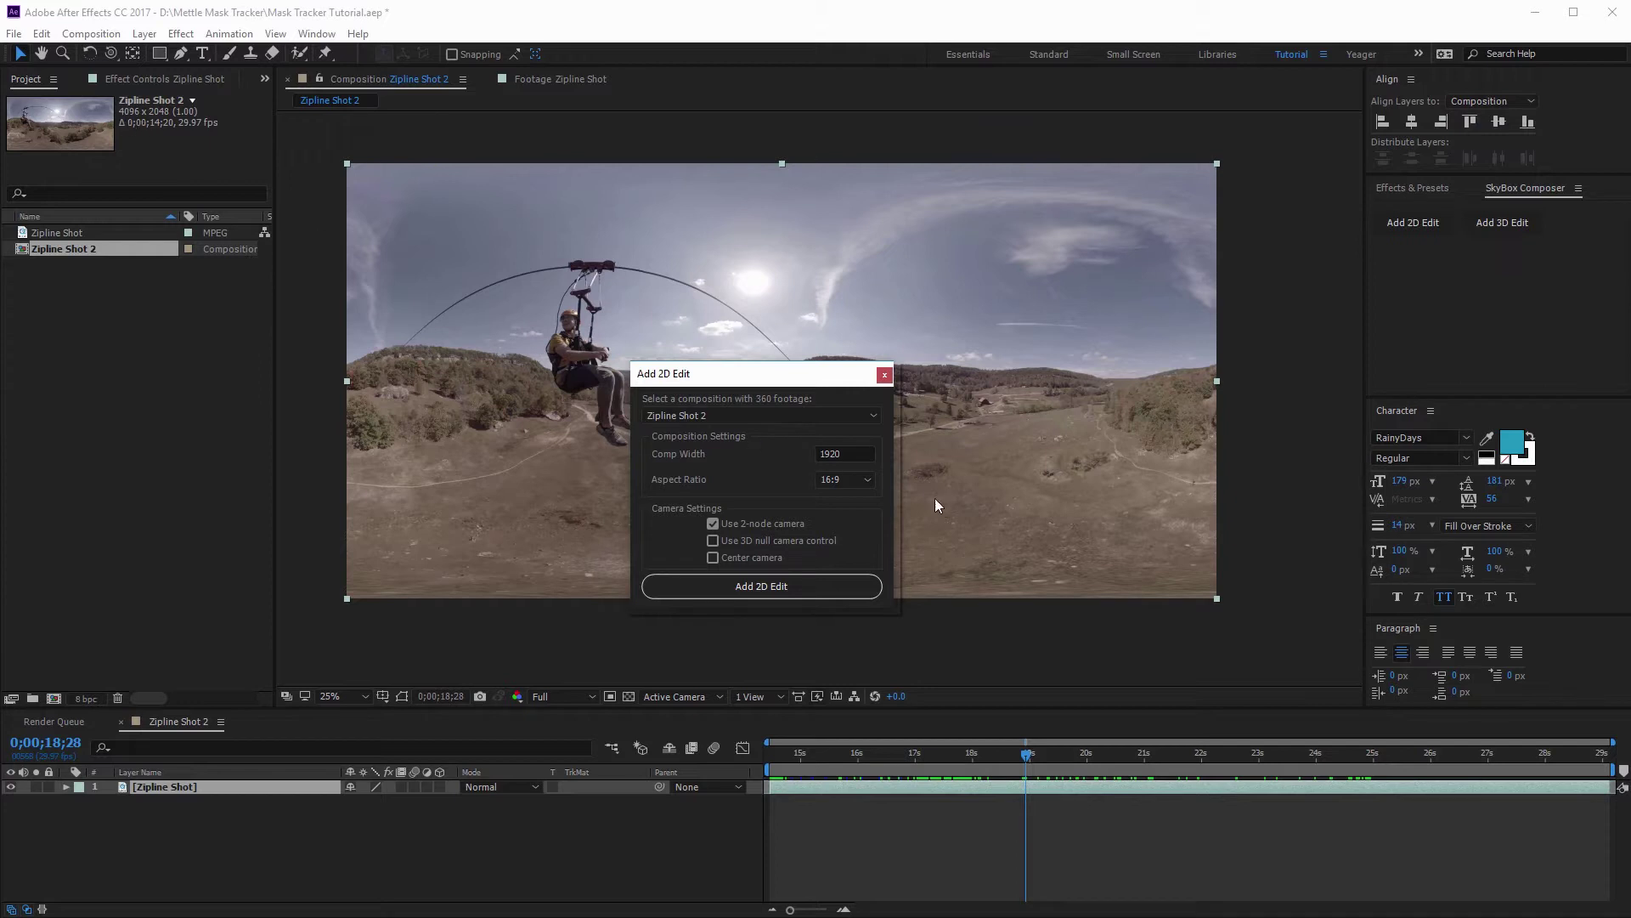
double_click(845, 454)
type("4096")
left_click(757, 485)
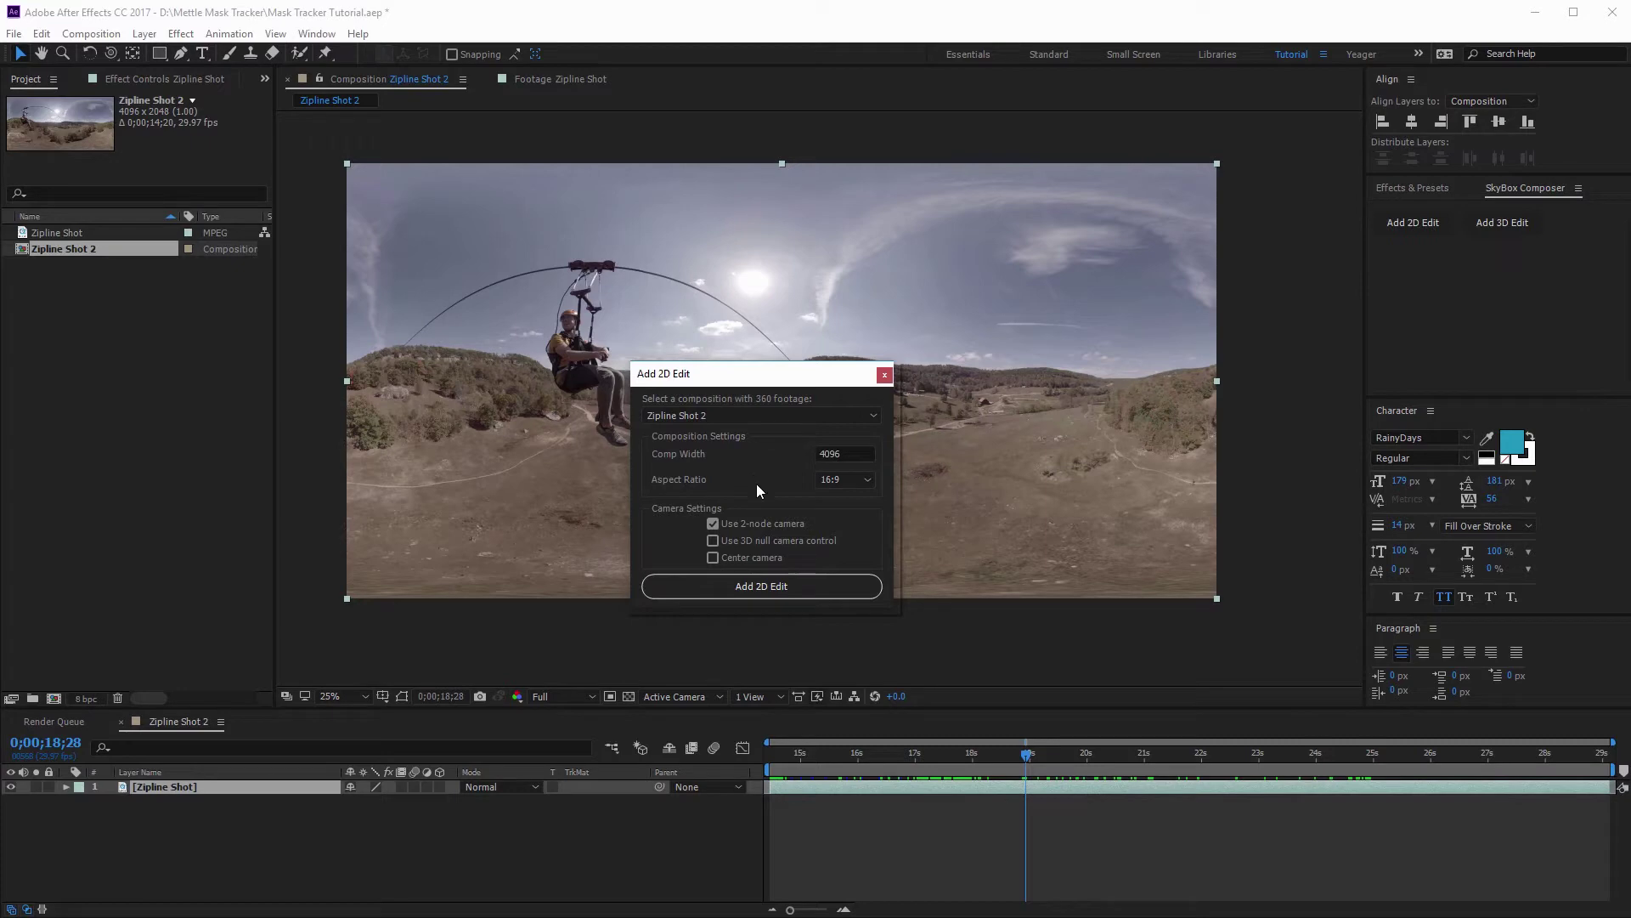
left_click(764, 588)
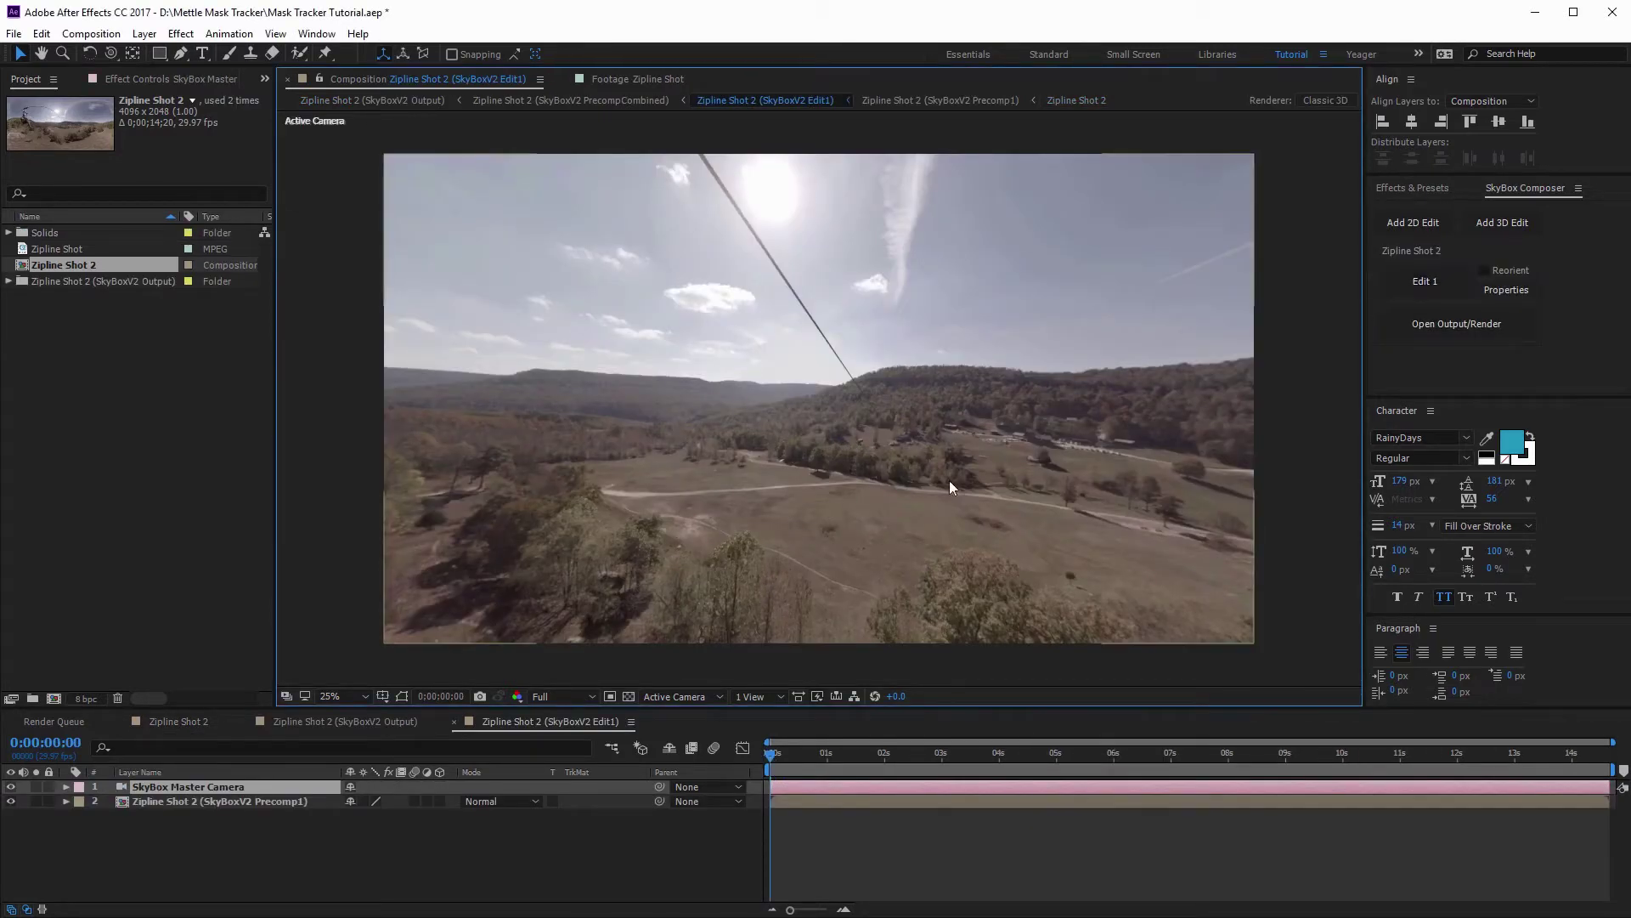
- Orbit the SkyBox Master Camera to aim at the dark grass patch in the field at the first frame
key("c")
mouse_move(874, 431)
left_mouse_down()
mouse_move(804, 430)
mouse_move(877, 434)
mouse_move(856, 427)
left_mouse_up()
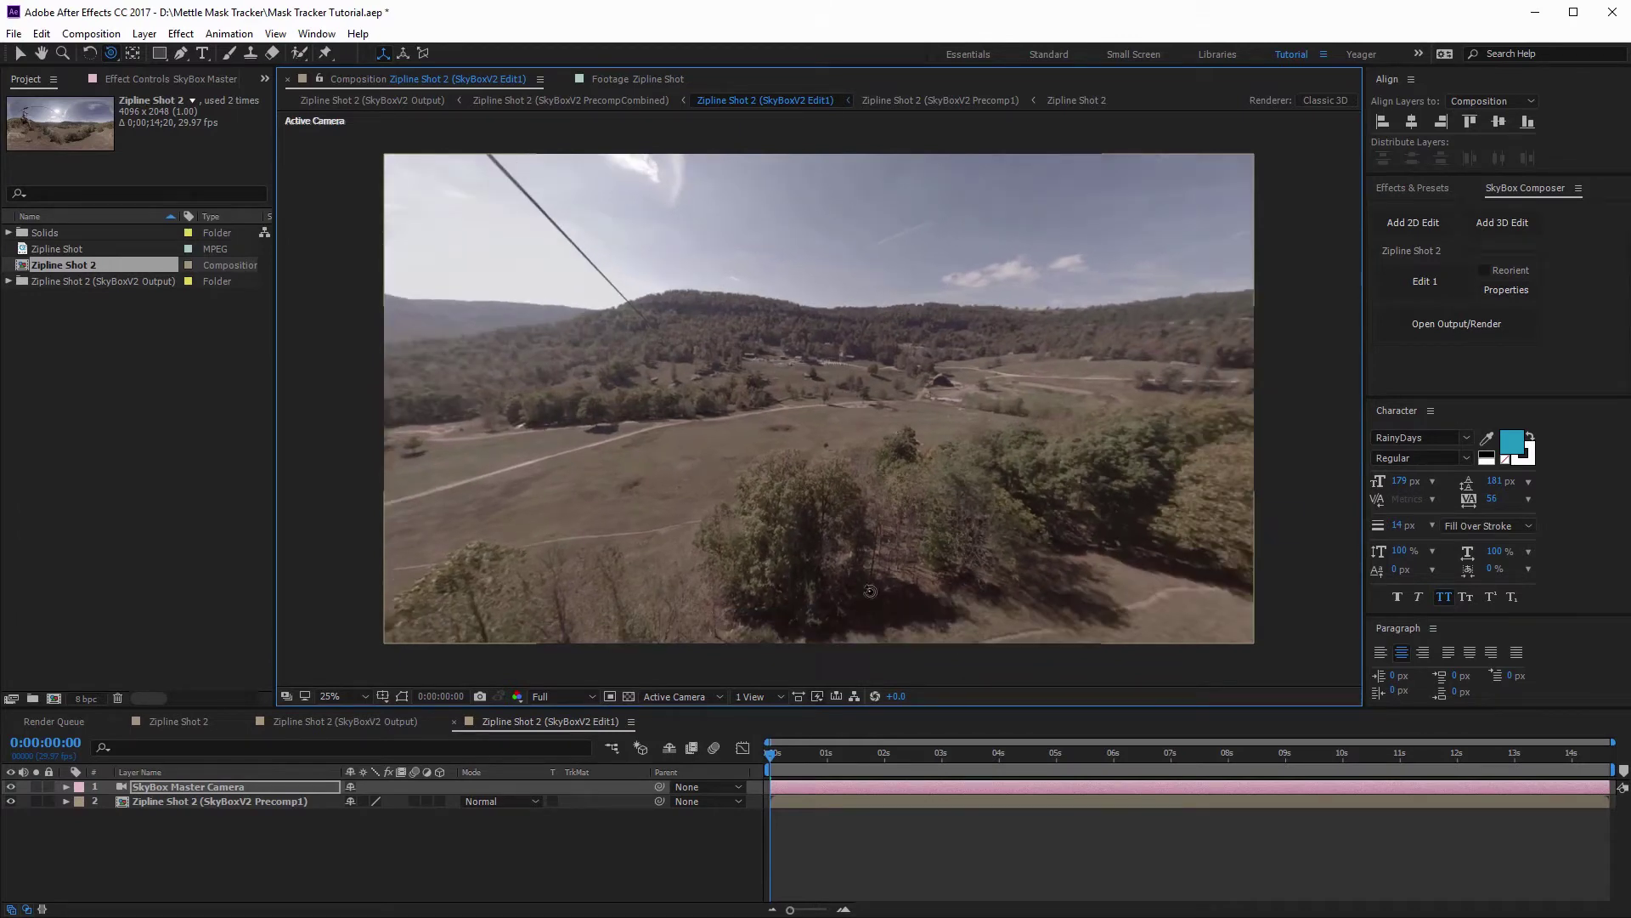
left_click_drag(776, 755, 873, 758)
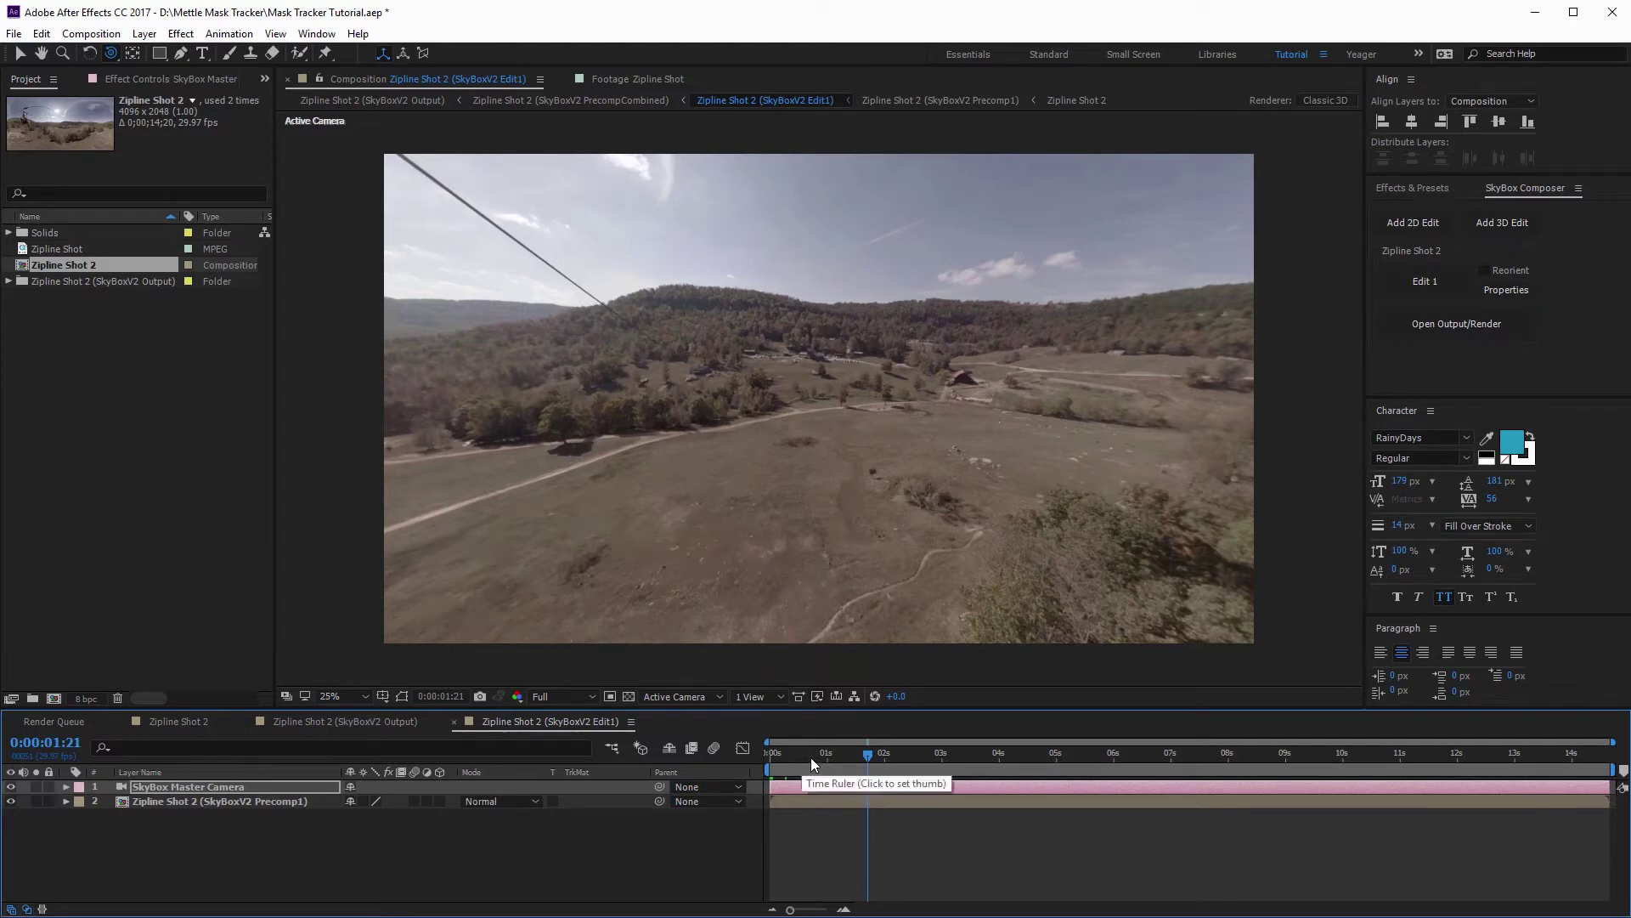
left_click_drag(826, 755, 768, 754)
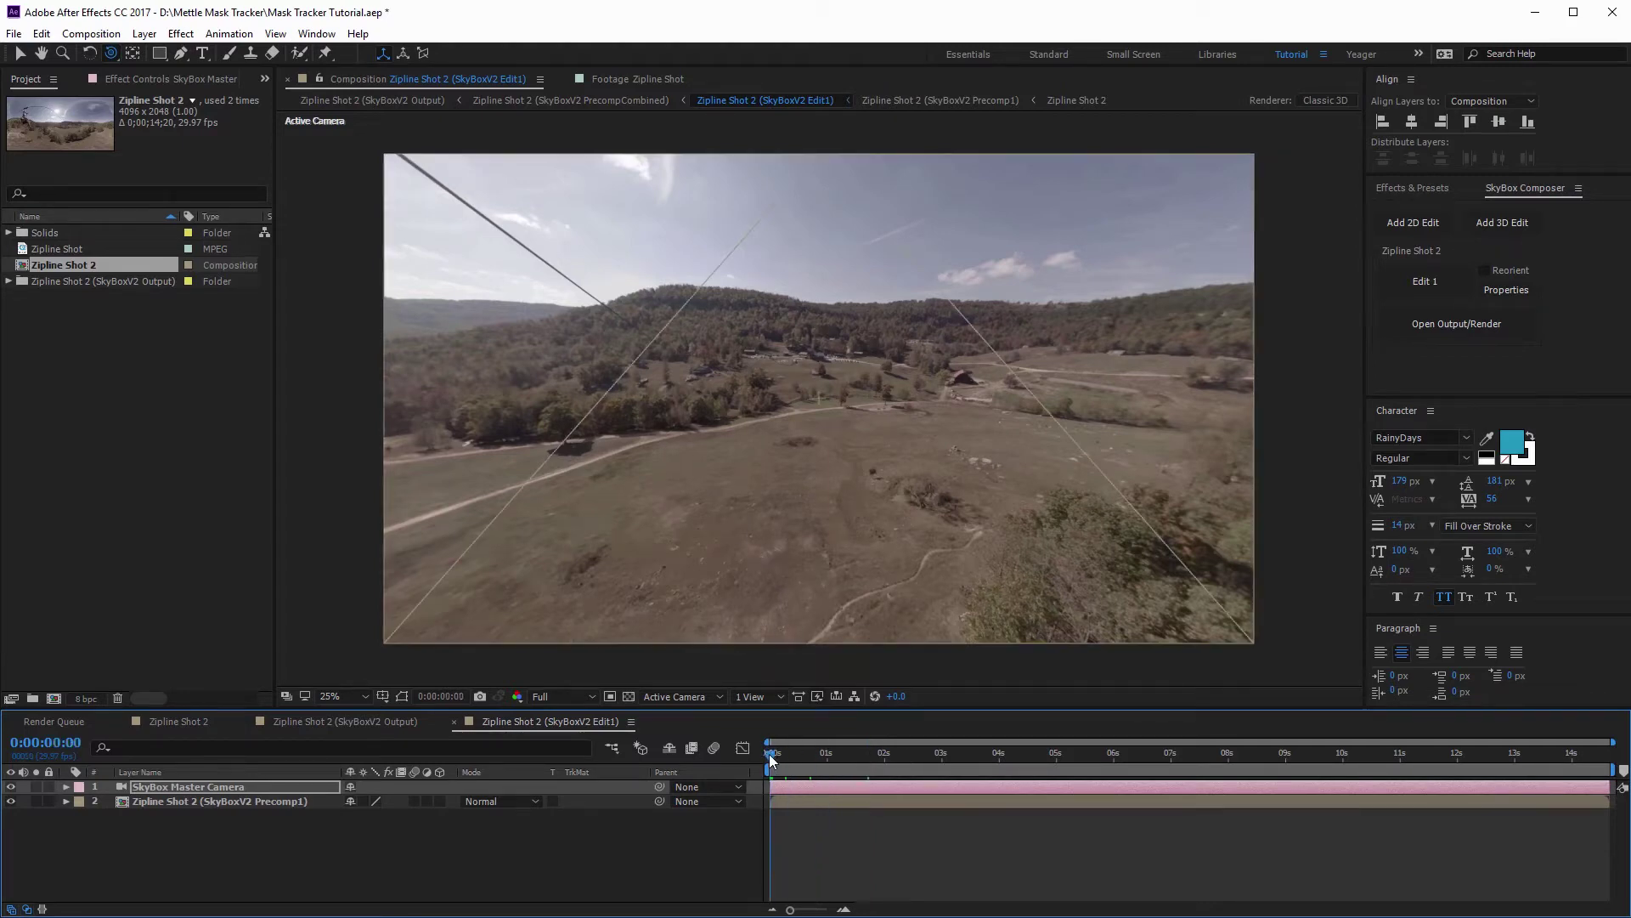
left_click_drag(818, 442, 826, 439)
- Examine the field and the outer area of the 2D edit's frame up close at the first frame
key("period")
key("period")
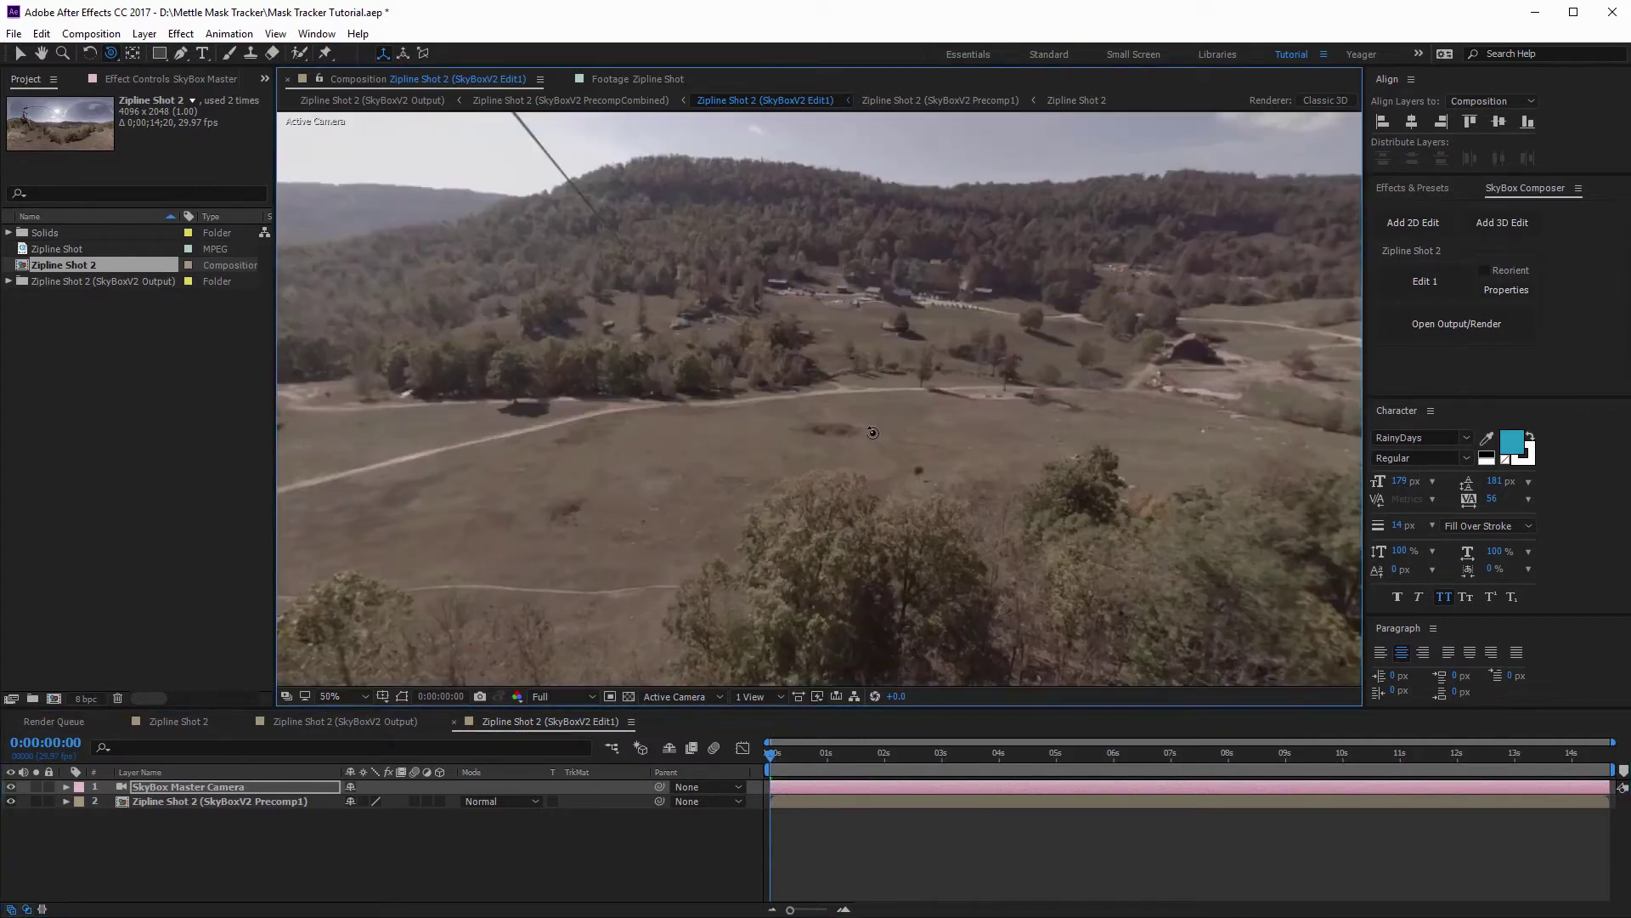
left_click_drag(551, 389, 748, 357)
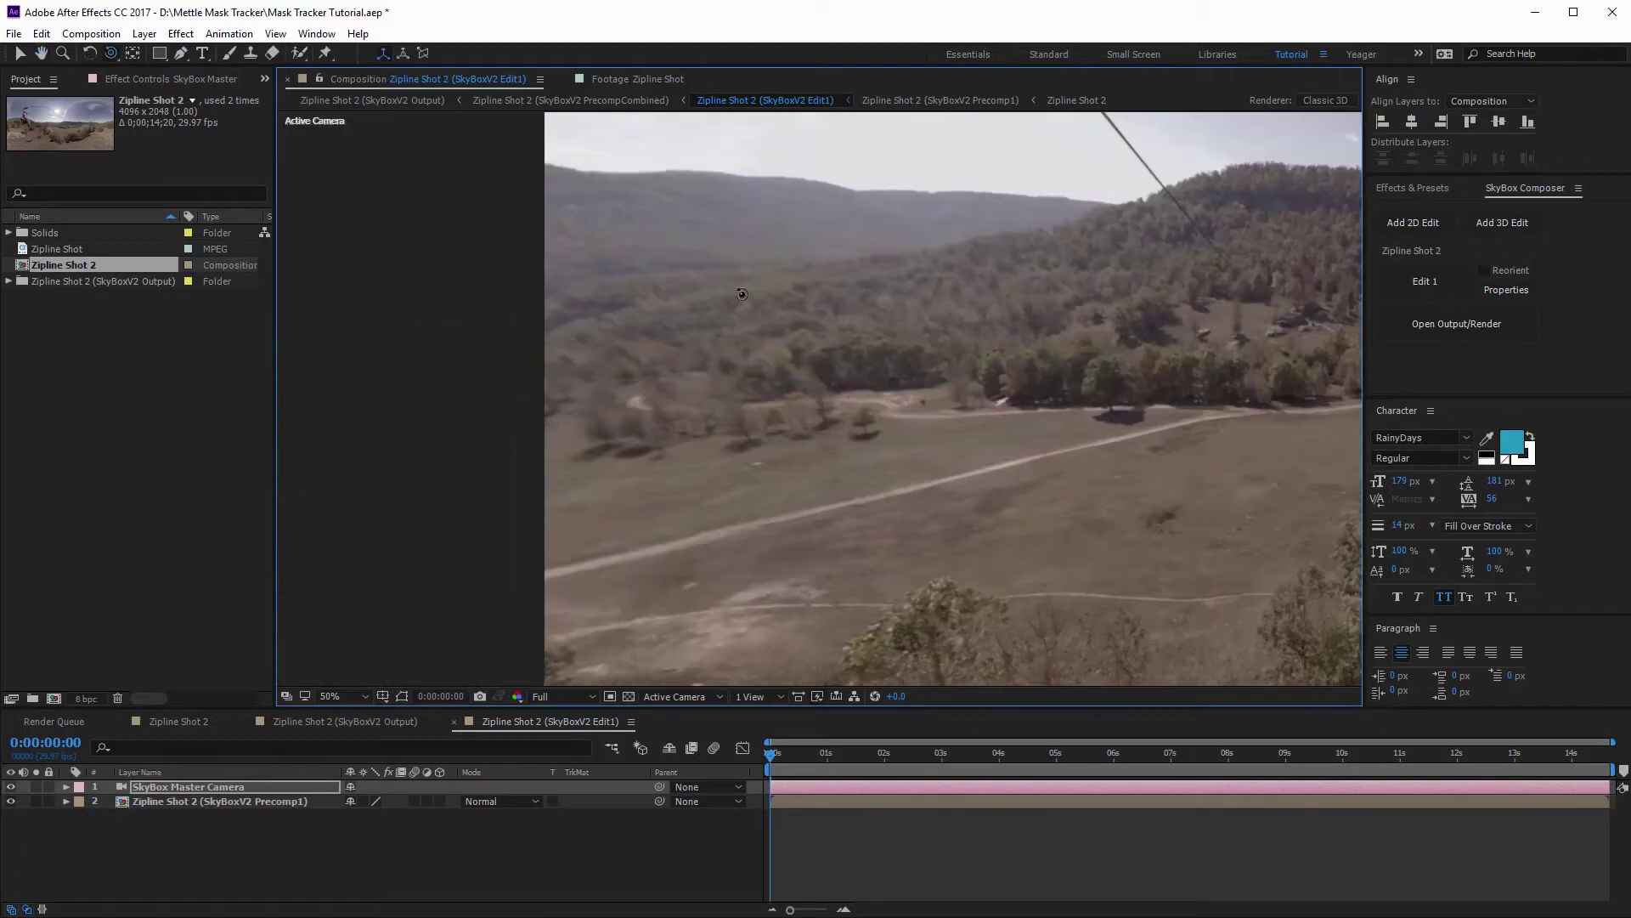
key("comma")
key("comma")
key("h")
left_click_drag(1220, 426, 962, 423)
key("c")
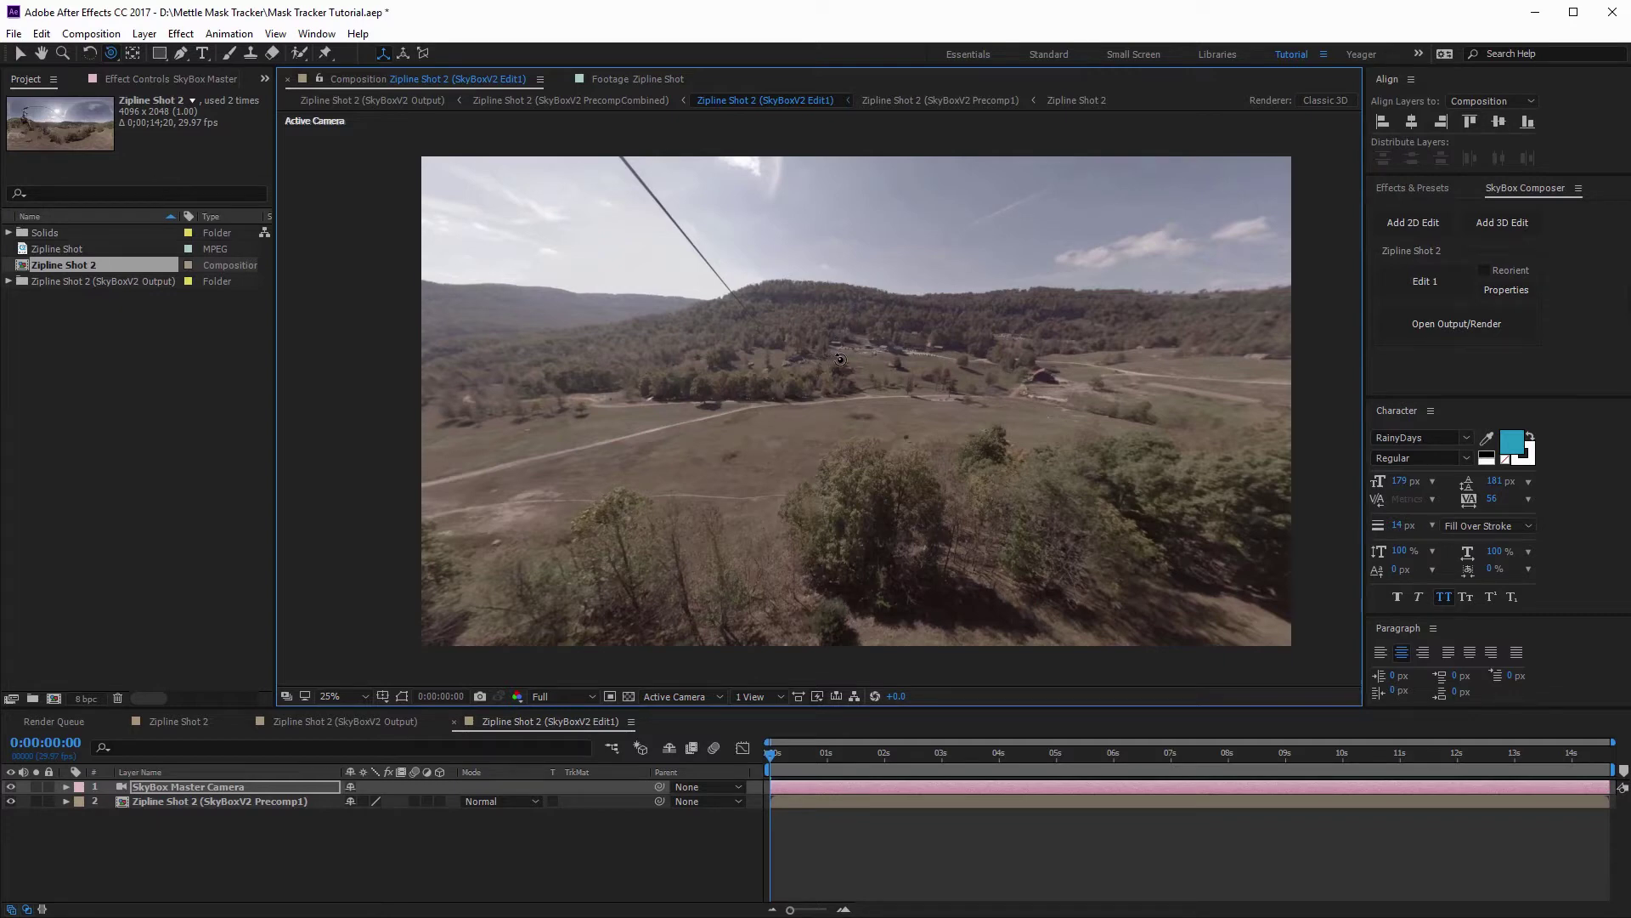
- Show the Title/Action Safe guides and orbit the camera until the grass patch sits on the centre mark
left_click(383, 696)
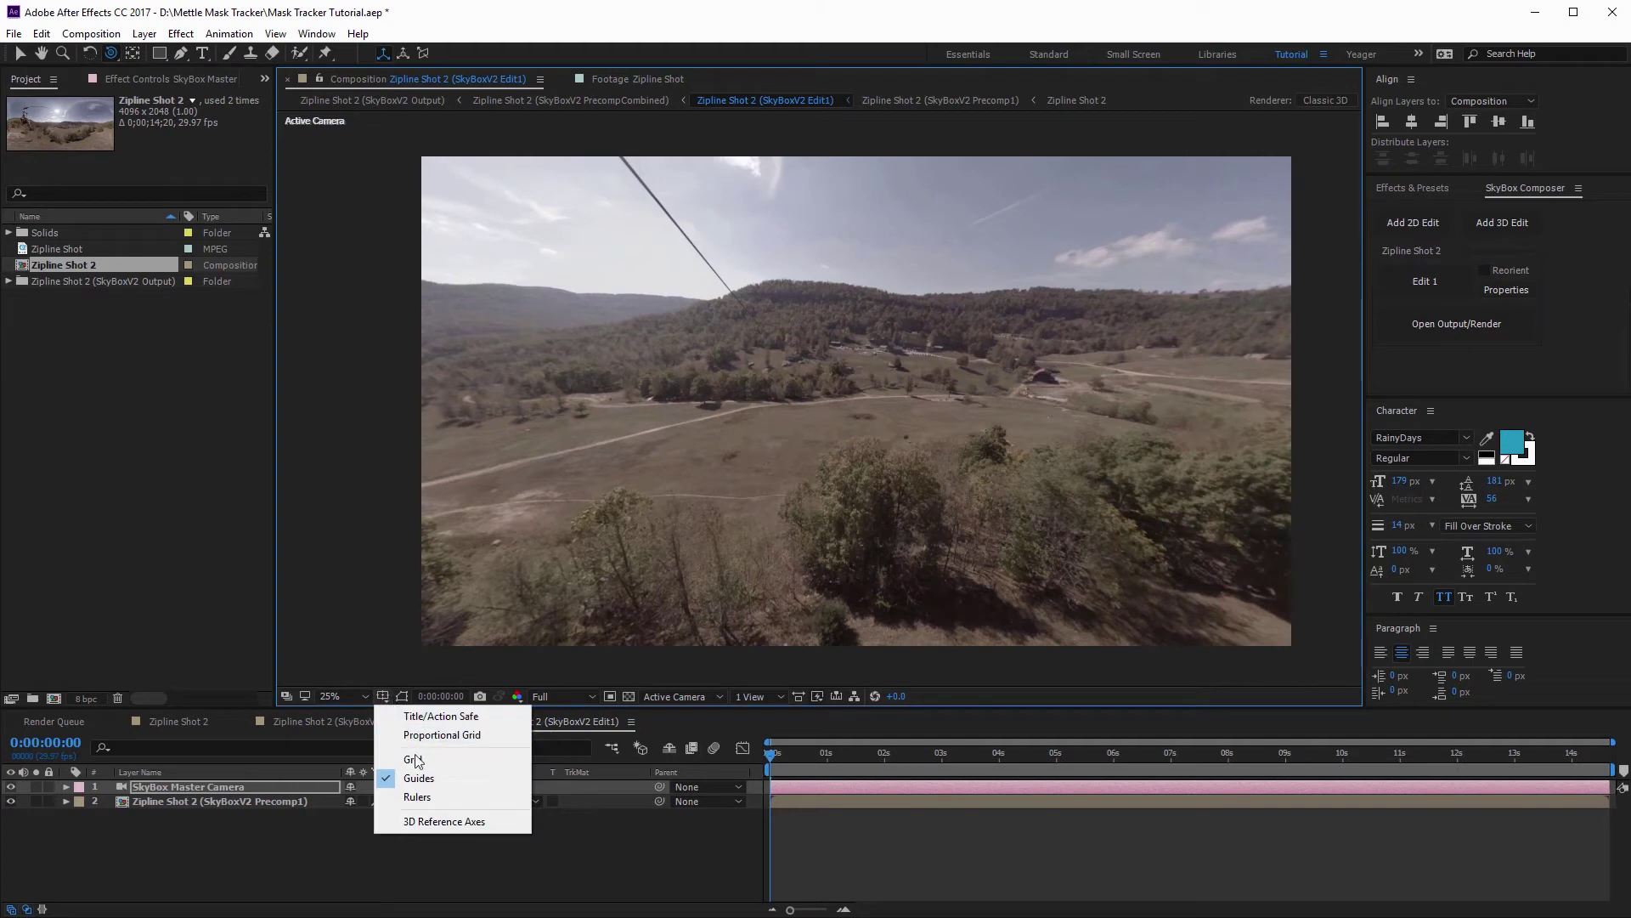
left_click(429, 721)
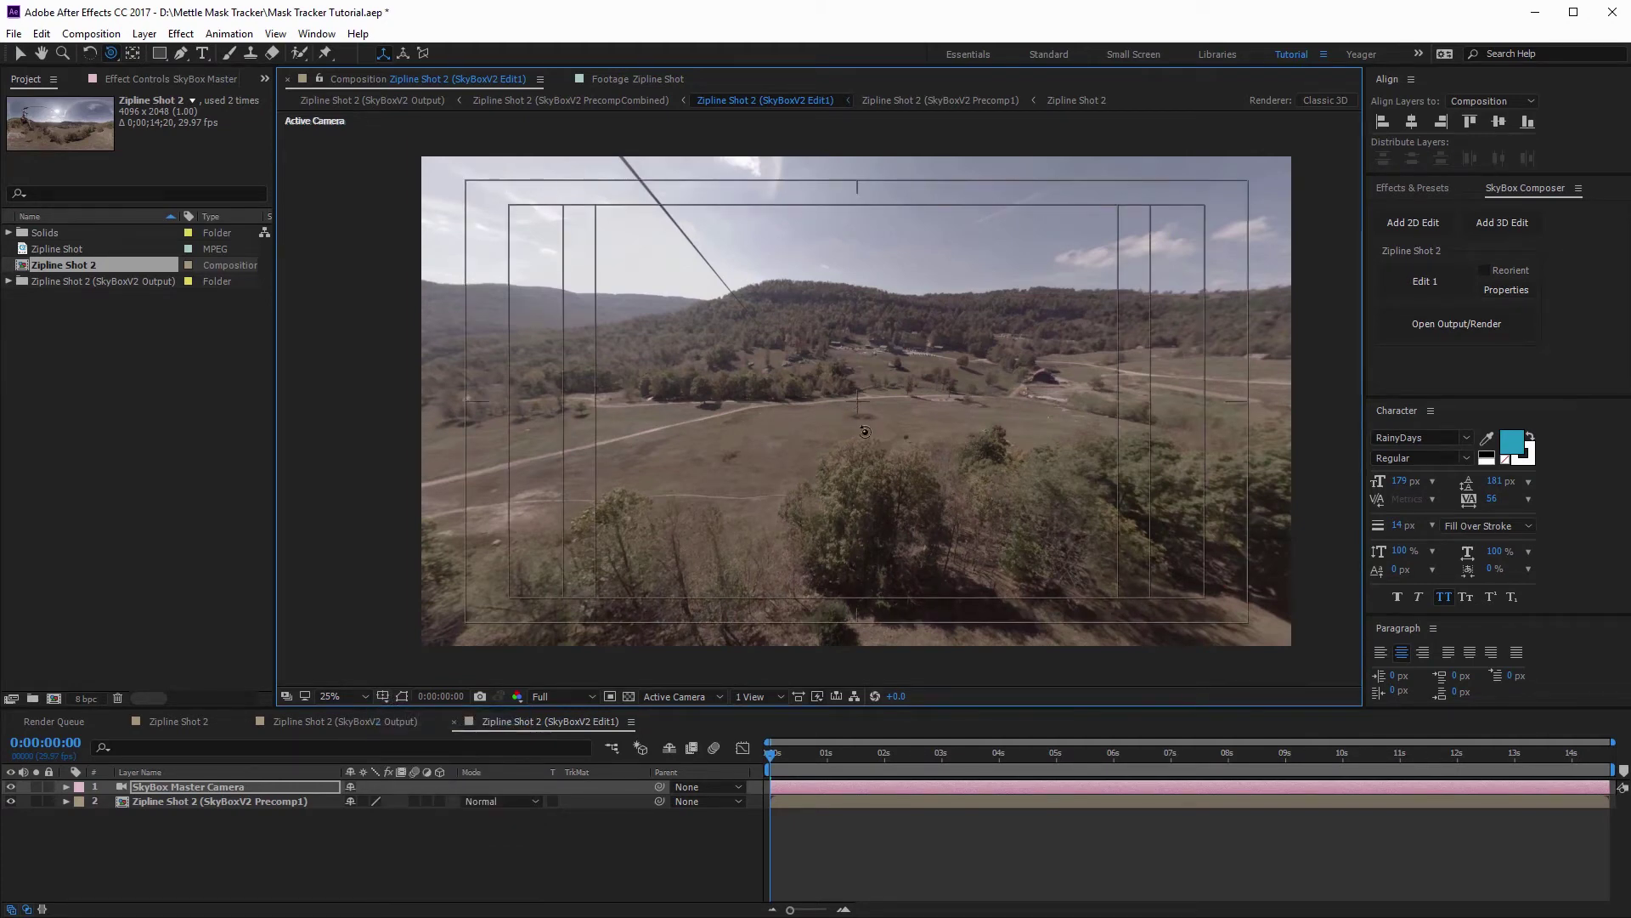
scroll(901, 474, "up", 2)
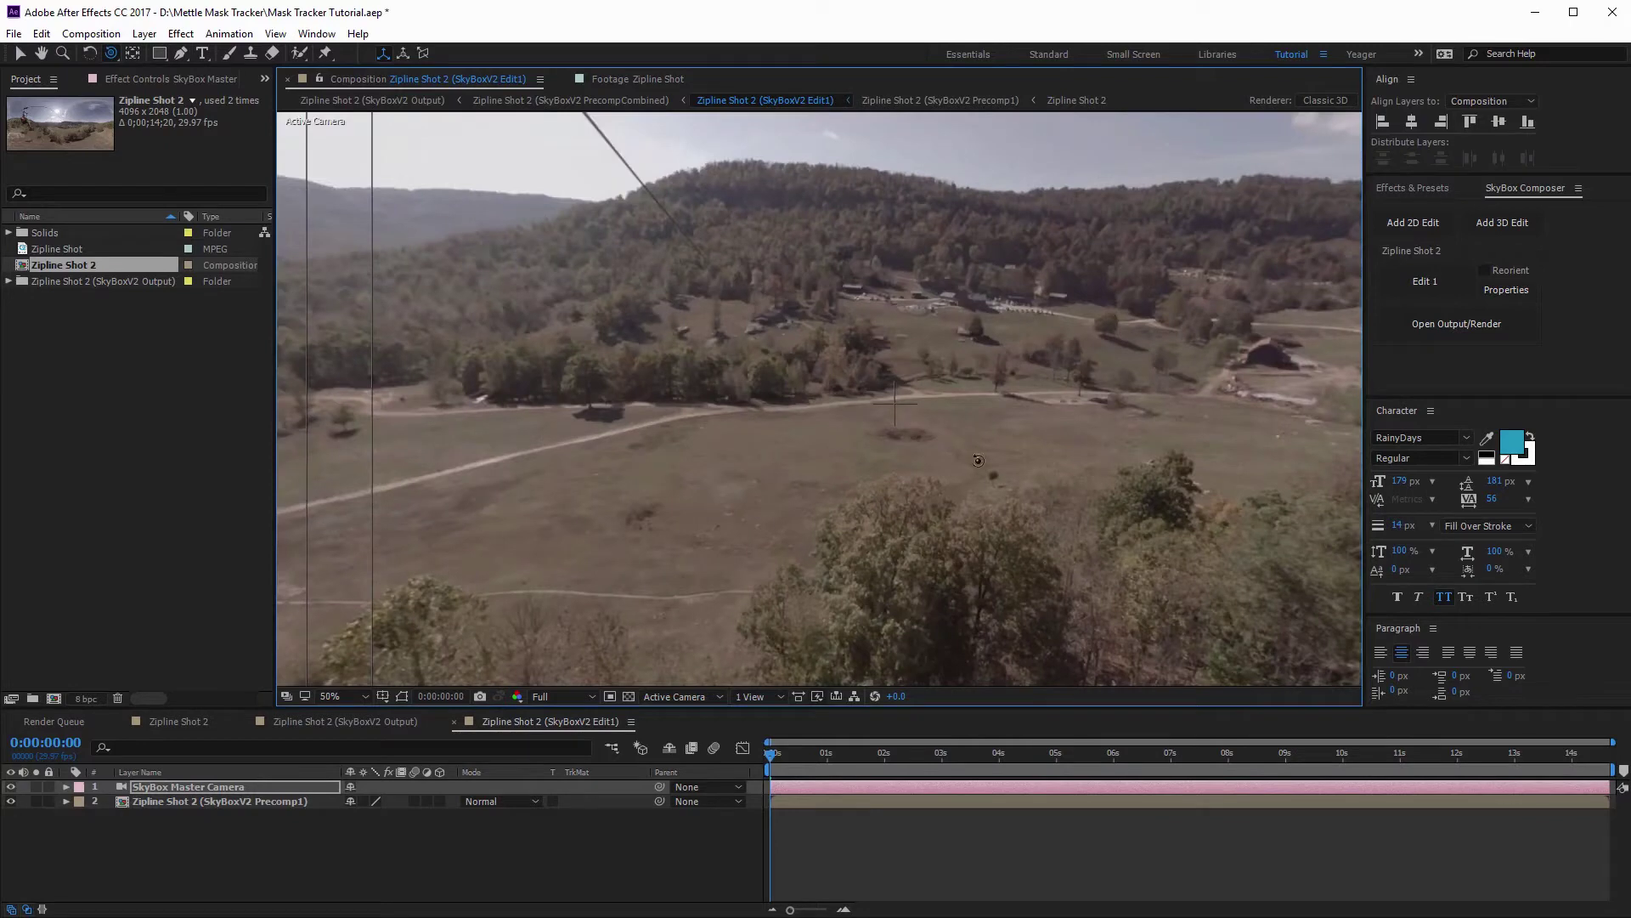
left_click_drag(968, 461, 965, 458)
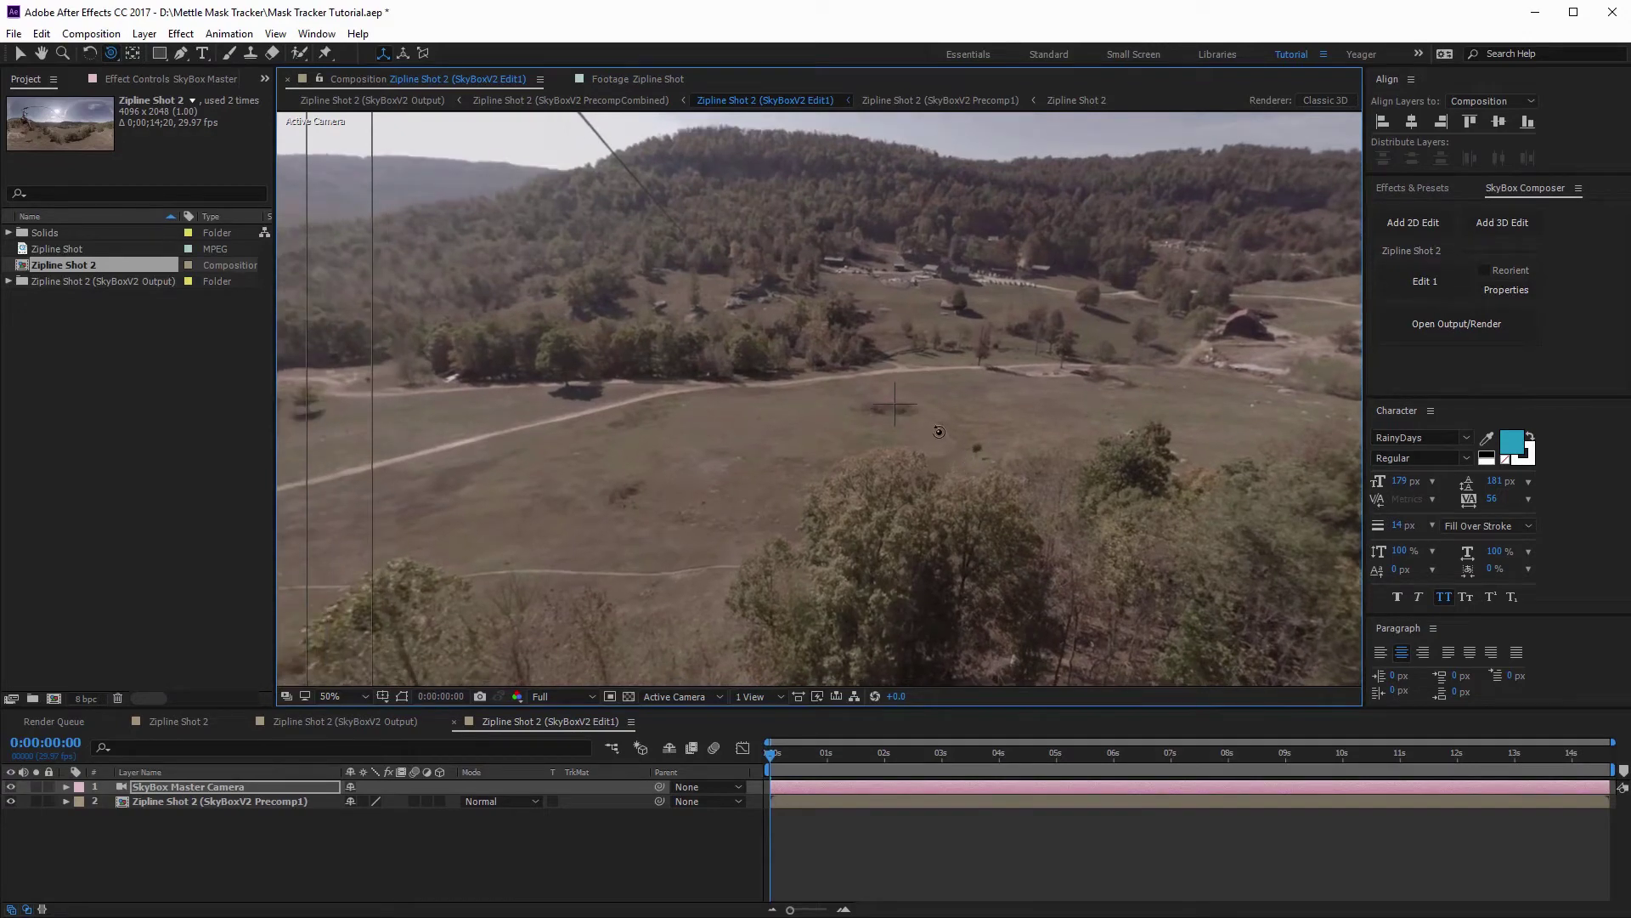
- Enable Orientation keyframing on the SkyBox Master Camera at the first frame
left_click(66, 787)
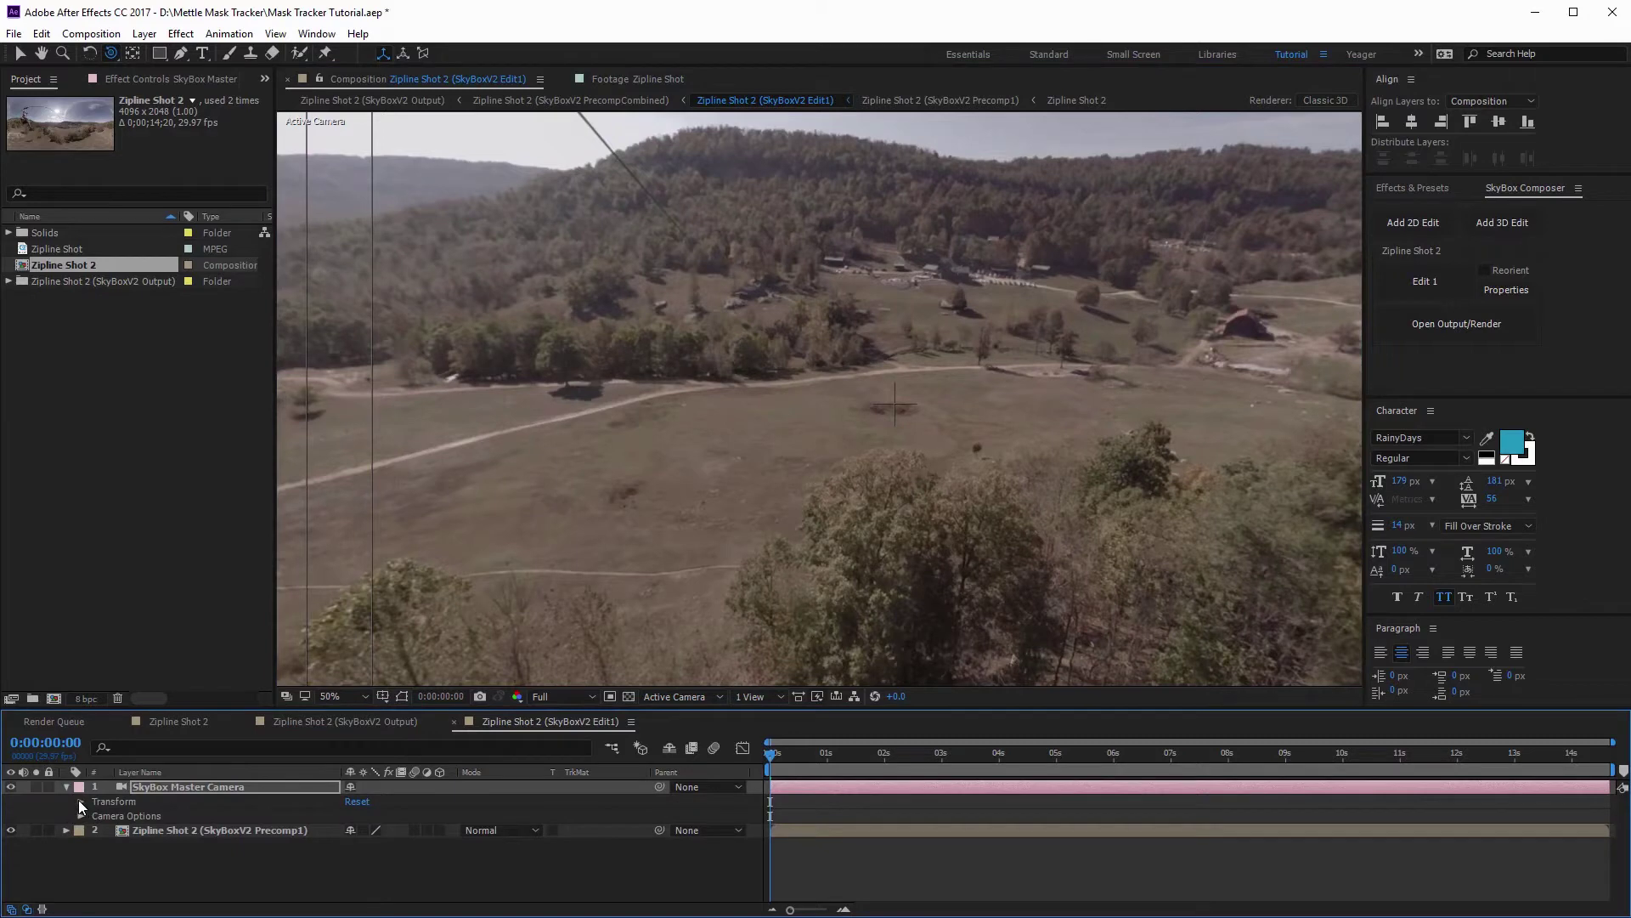
left_click(79, 801)
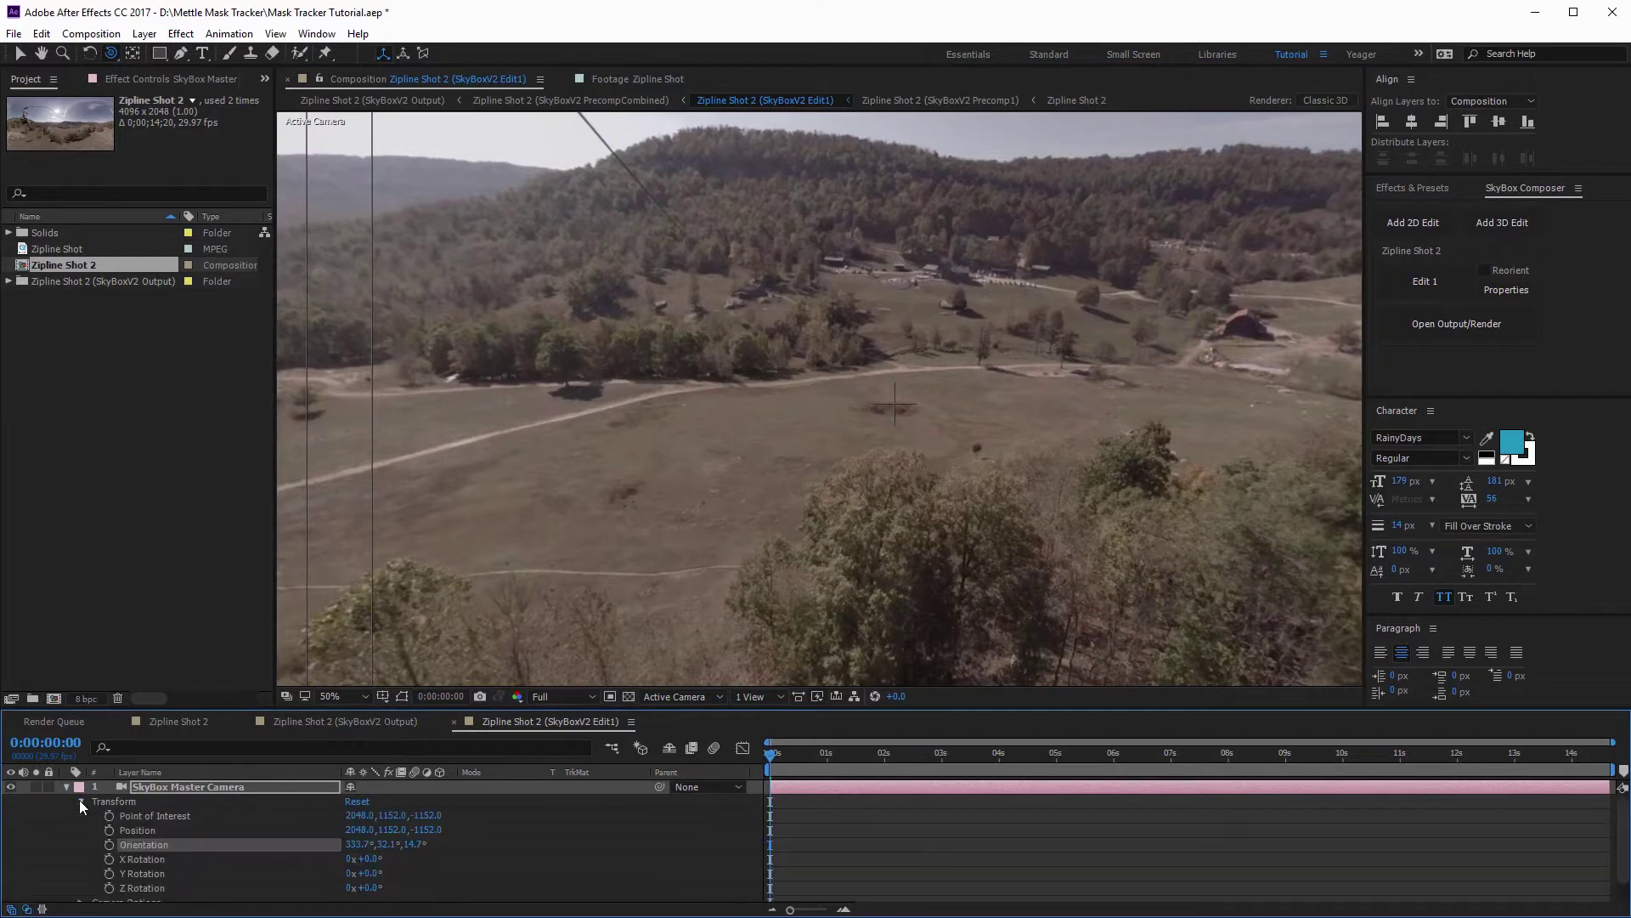
left_click(110, 845)
- Keyframe the camera's Orientation at 0:00:05:02 by orbiting until the grass patch is centred
left_click_drag(875, 754, 1060, 767)
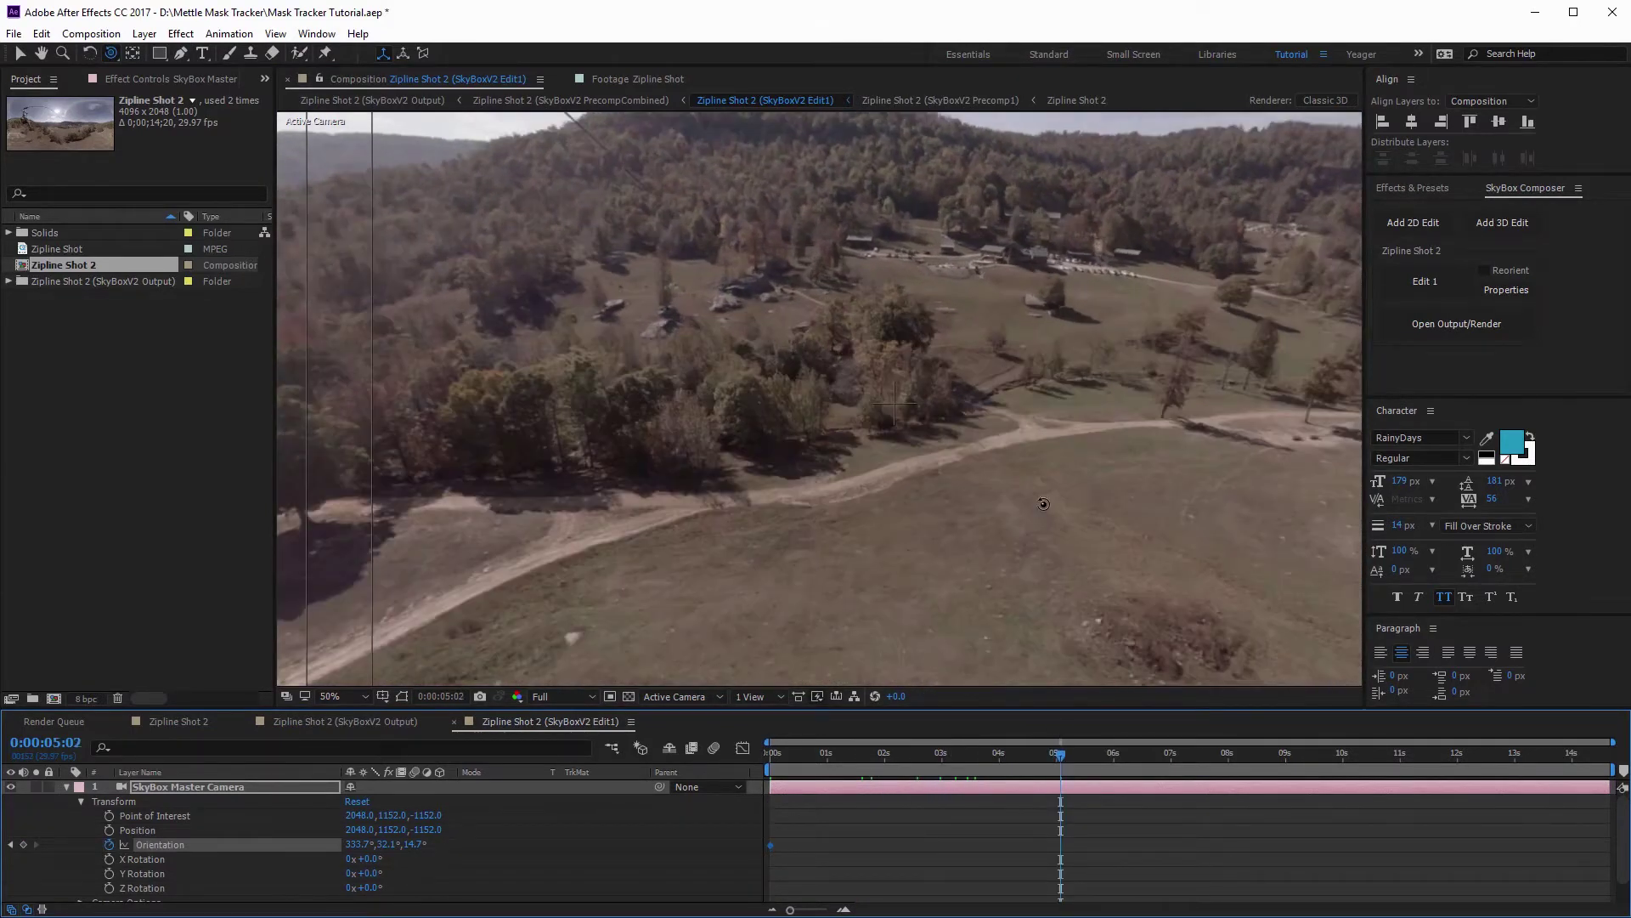
key("comma")
left_click_drag(1058, 536, 1026, 522)
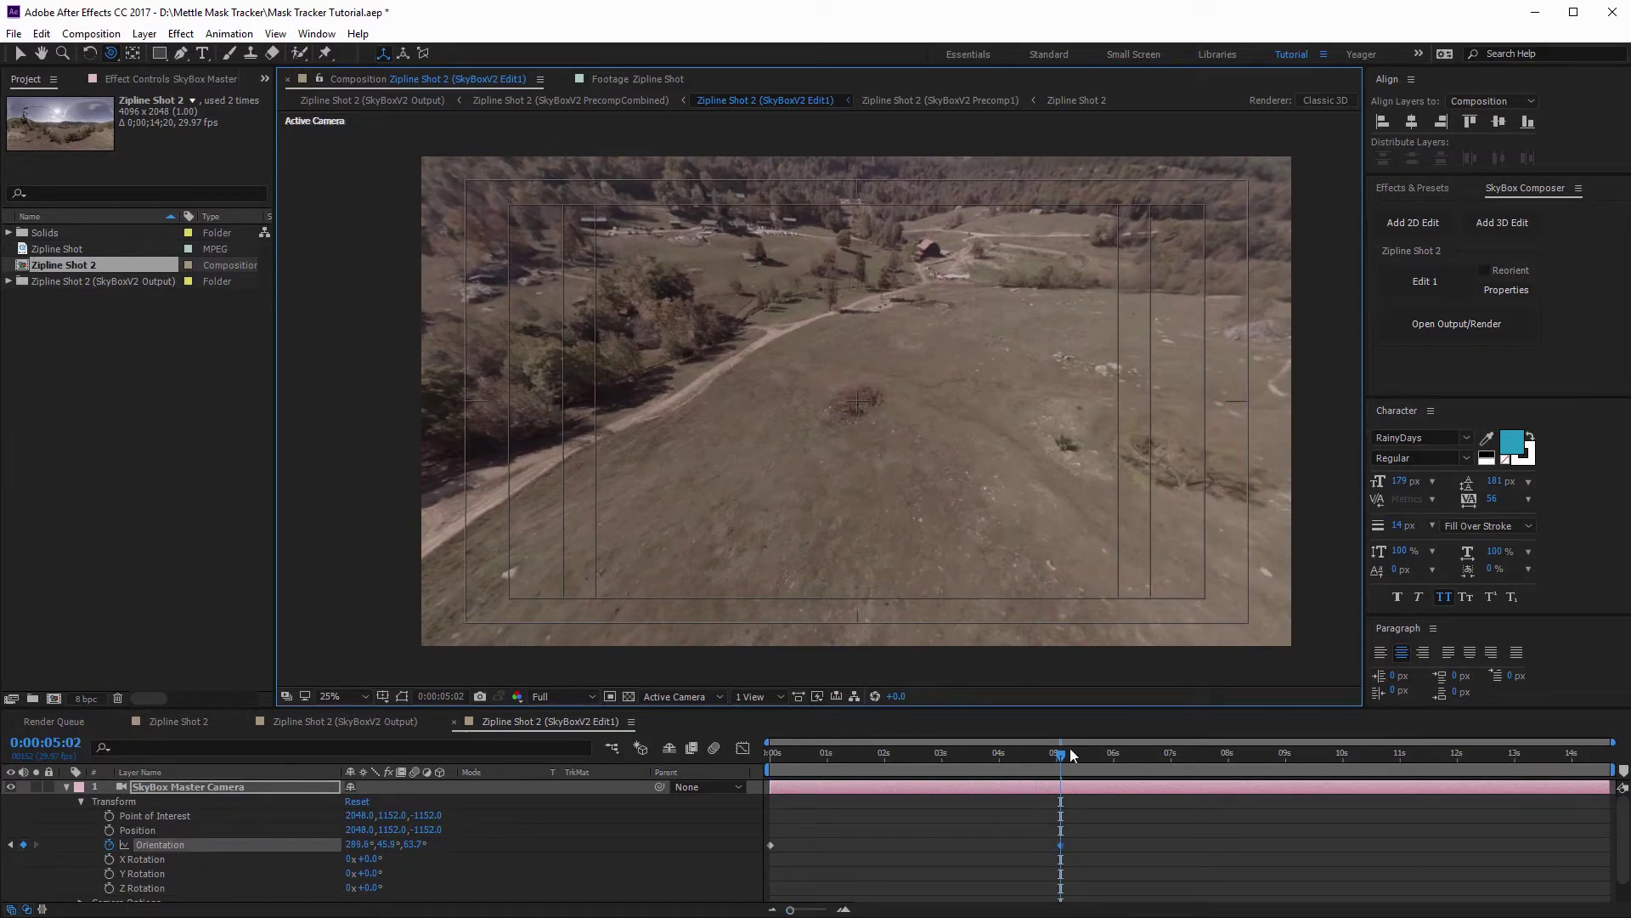
- Add camera Orientation keyframes at 0:00:09:00 and 0:00:13:00 by re-centring the grass patch at each time
left_click(1287, 756)
left_click_drag(1086, 410, 1012, 420)
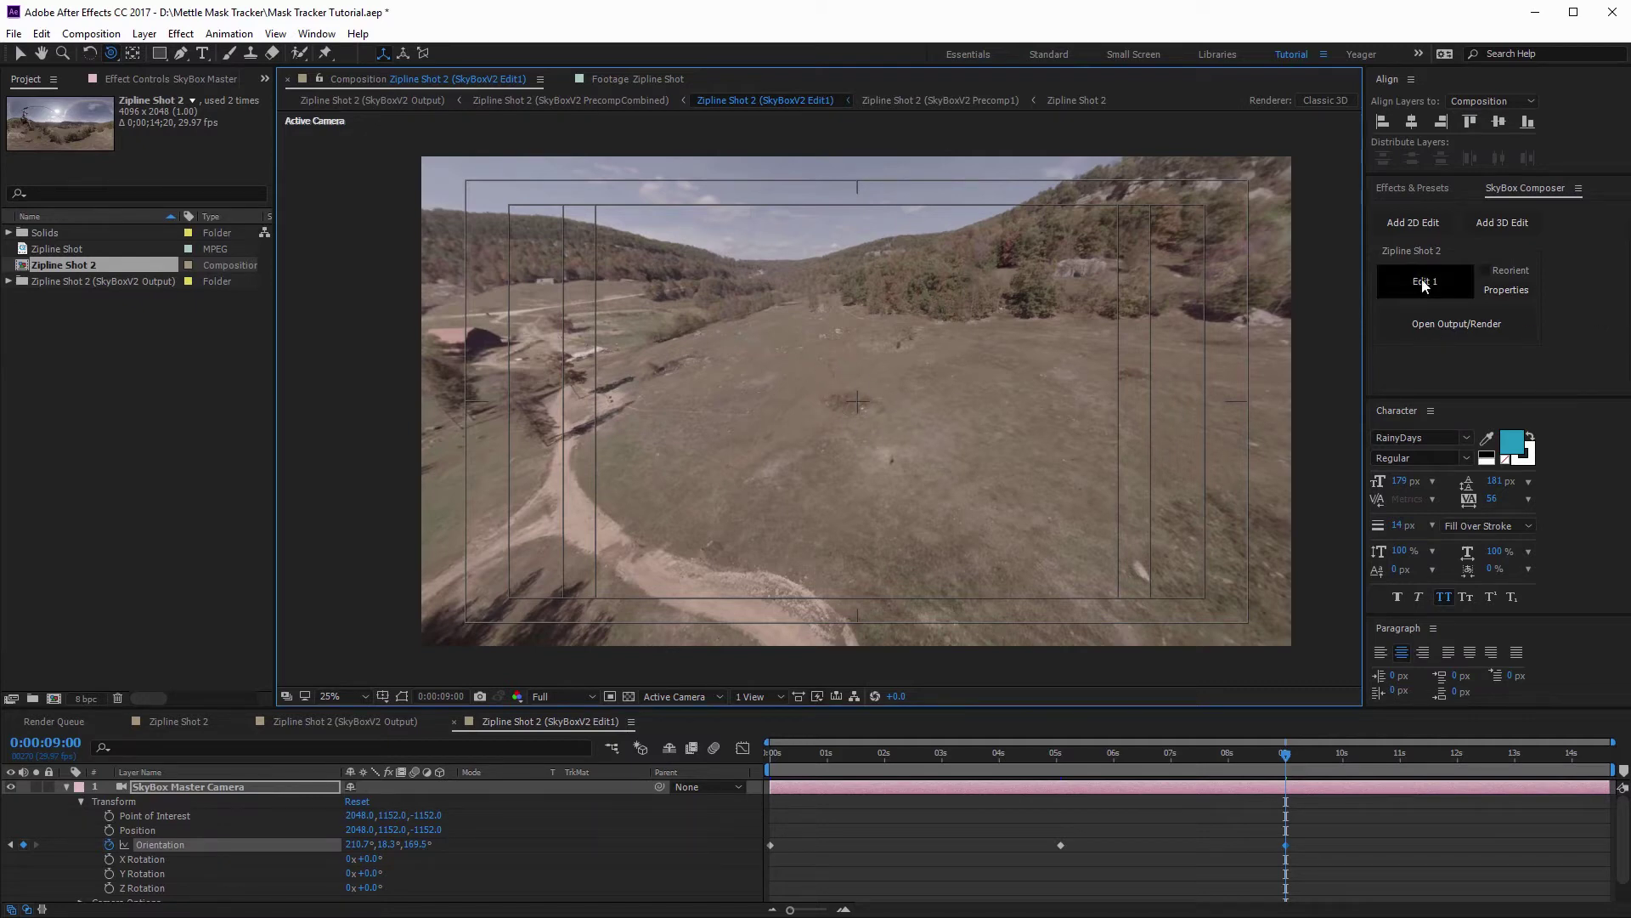
left_click_drag(1367, 759, 1516, 766)
left_click_drag(1012, 402, 1005, 415)
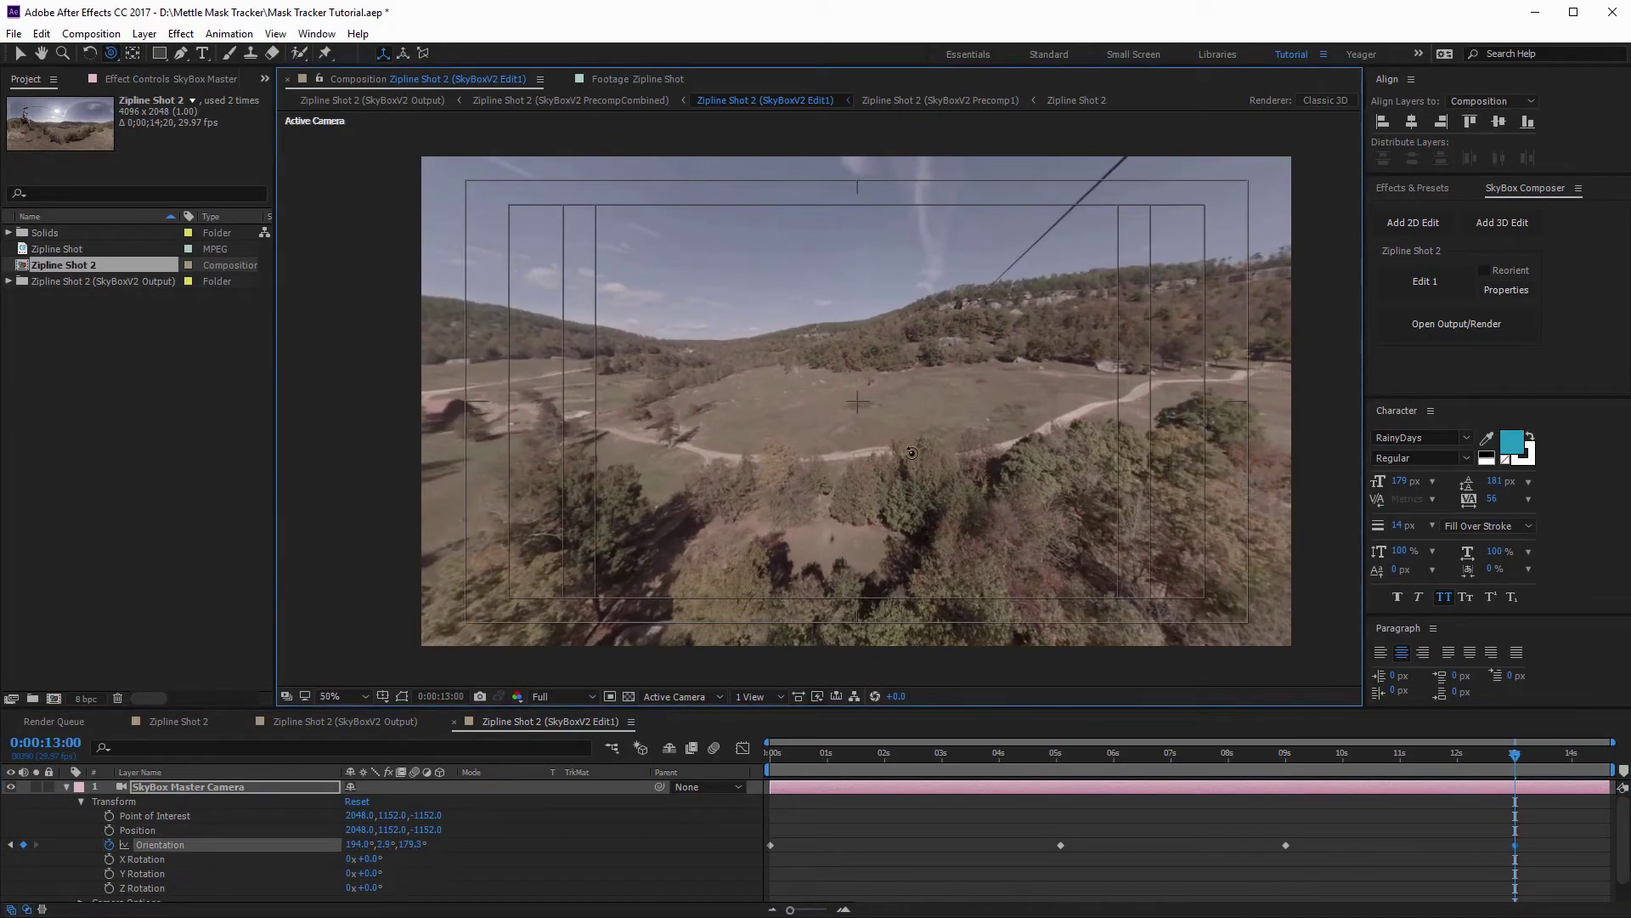
- Refine the camera's orientation at 0:00:13:00 and add an Orientation keyframe at 0:00:14:19, with the grass patch centred at both times
left_click_drag(911, 452, 962, 470)
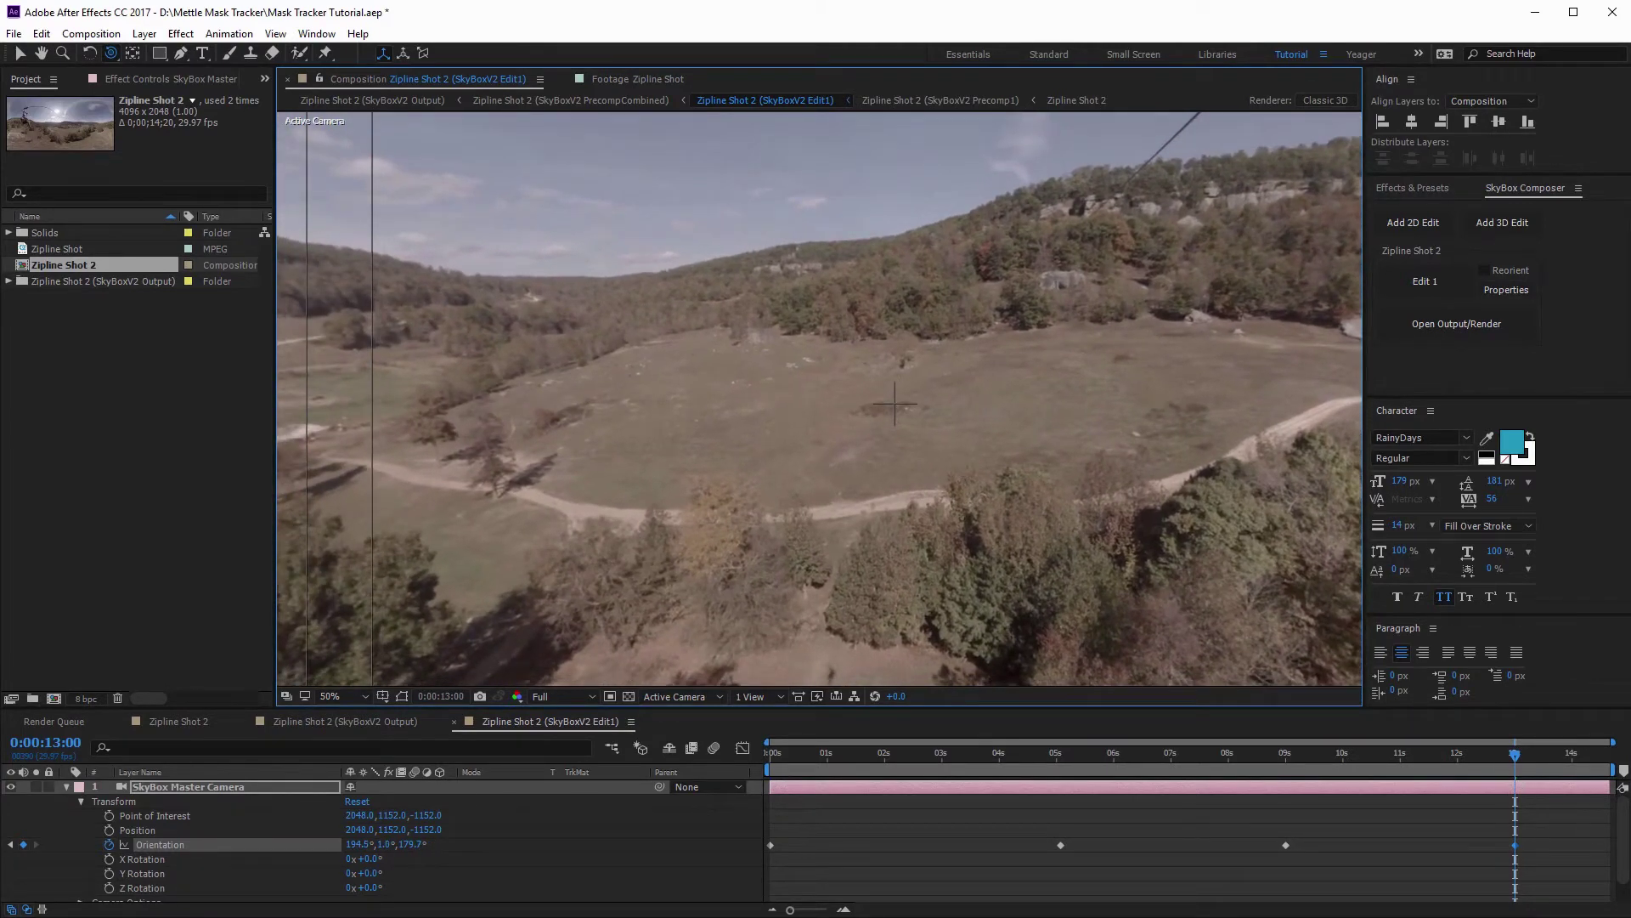
left_click(1604, 753)
left_click_drag(1011, 433, 1005, 439)
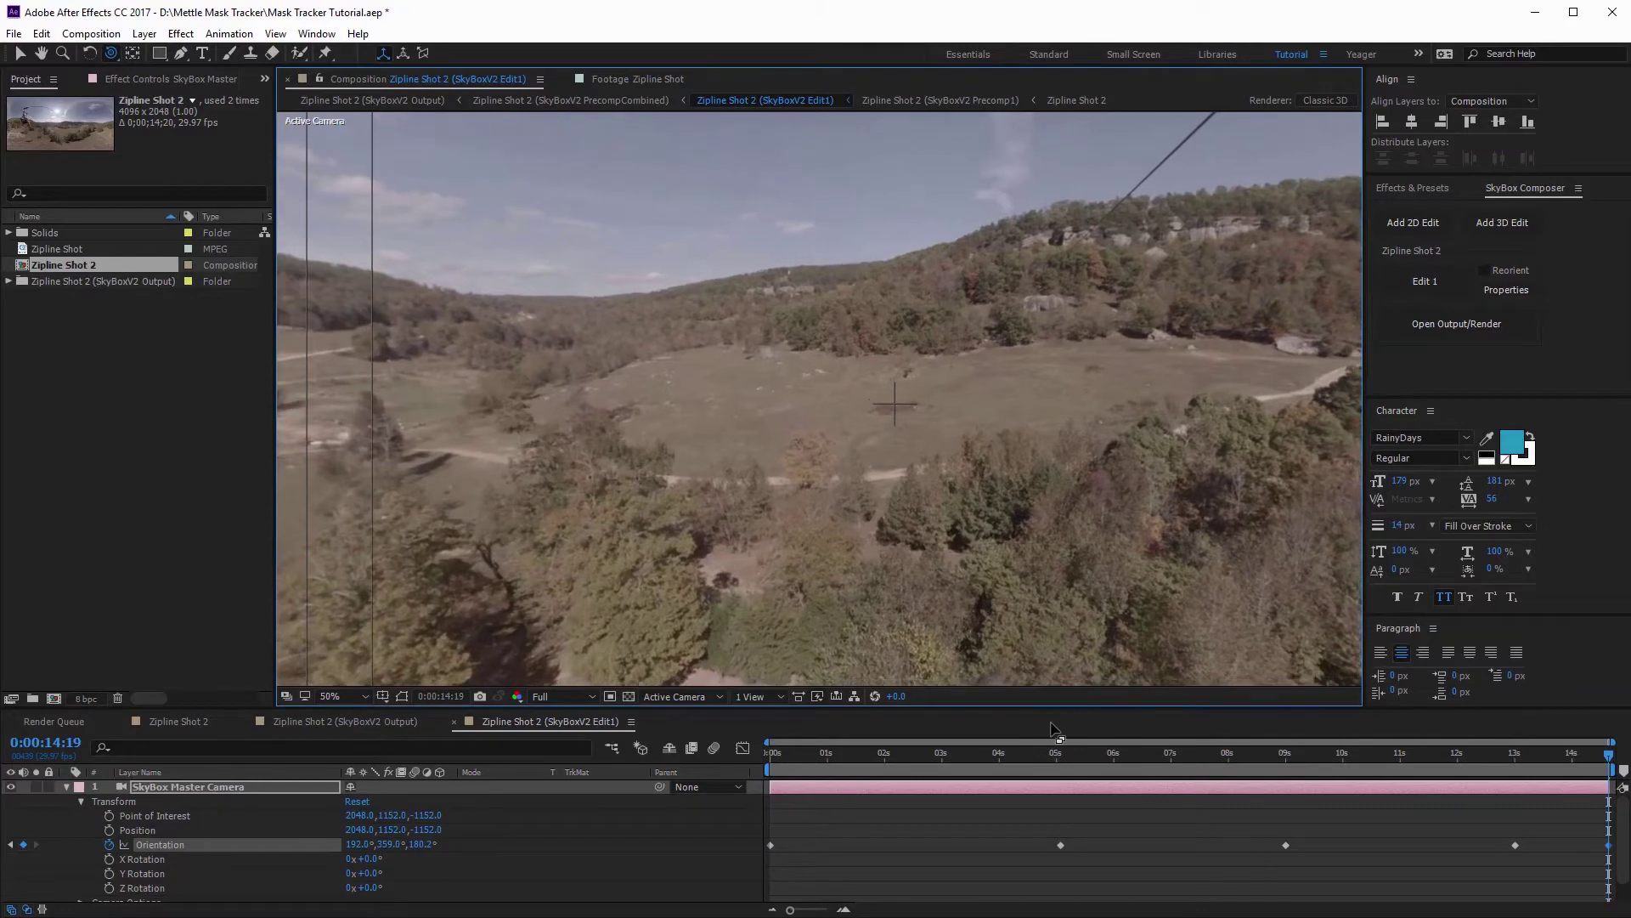
- Convert all of the camera's Orientation keyframes to Auto Bezier interpolation
left_click(1604, 834)
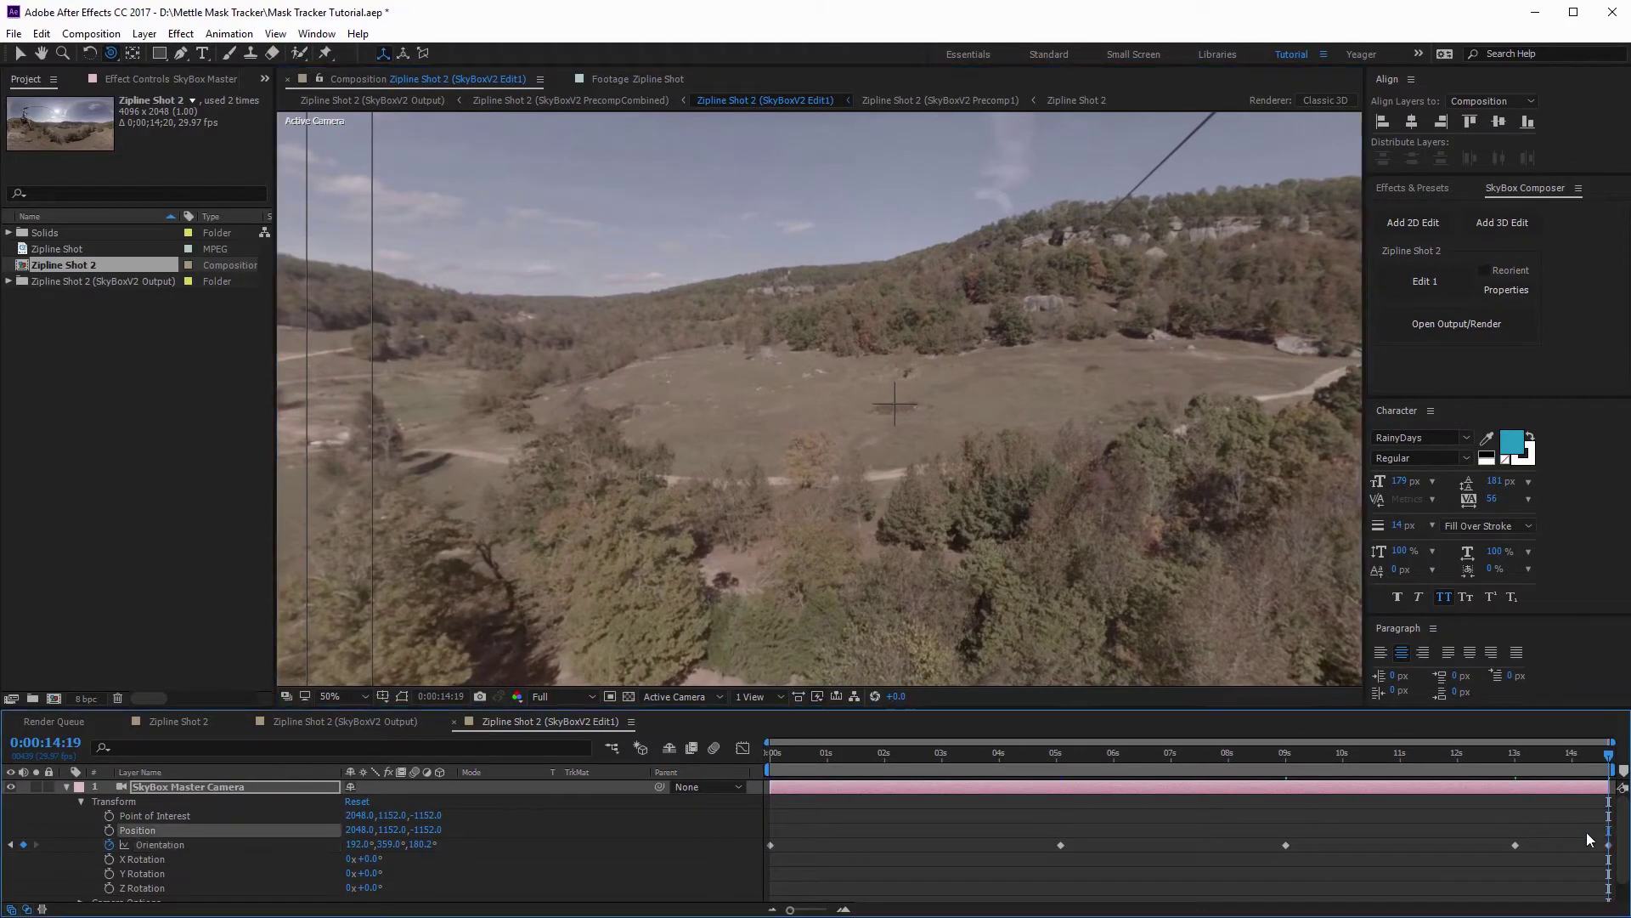
left_click_drag(771, 824, 1583, 875)
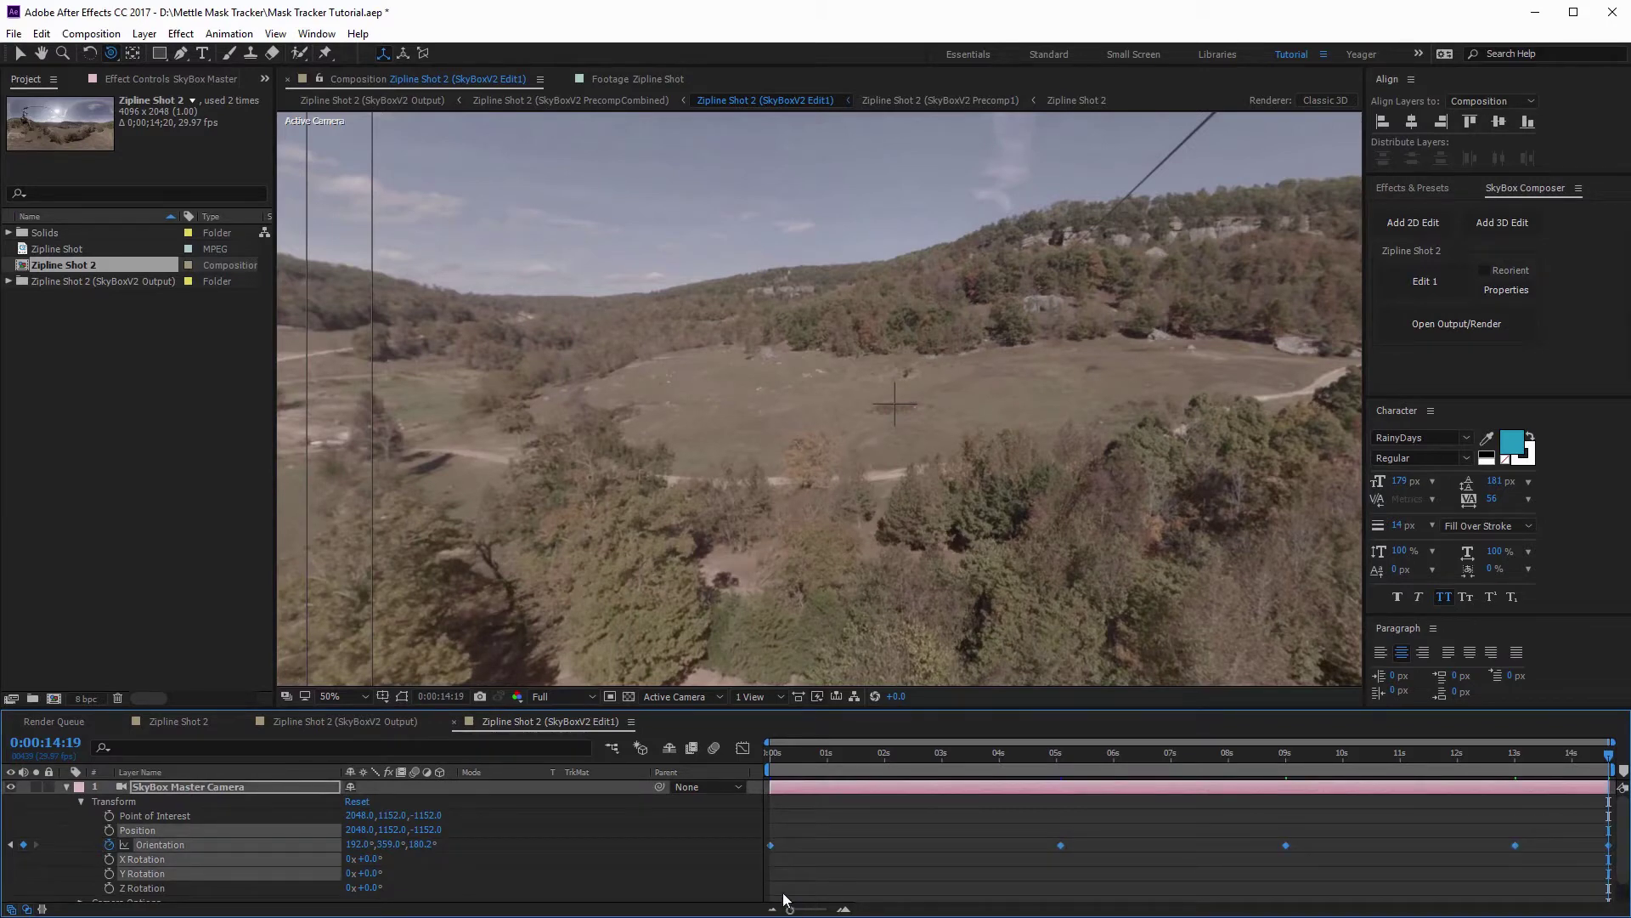
left_click(772, 845, "ctrl")
- Preview the camera animation from the first frame to check that the grass patch stays centred, and return to the start
left_click_drag(1608, 759, 761, 763)
scroll(846, 464, "down", 2)
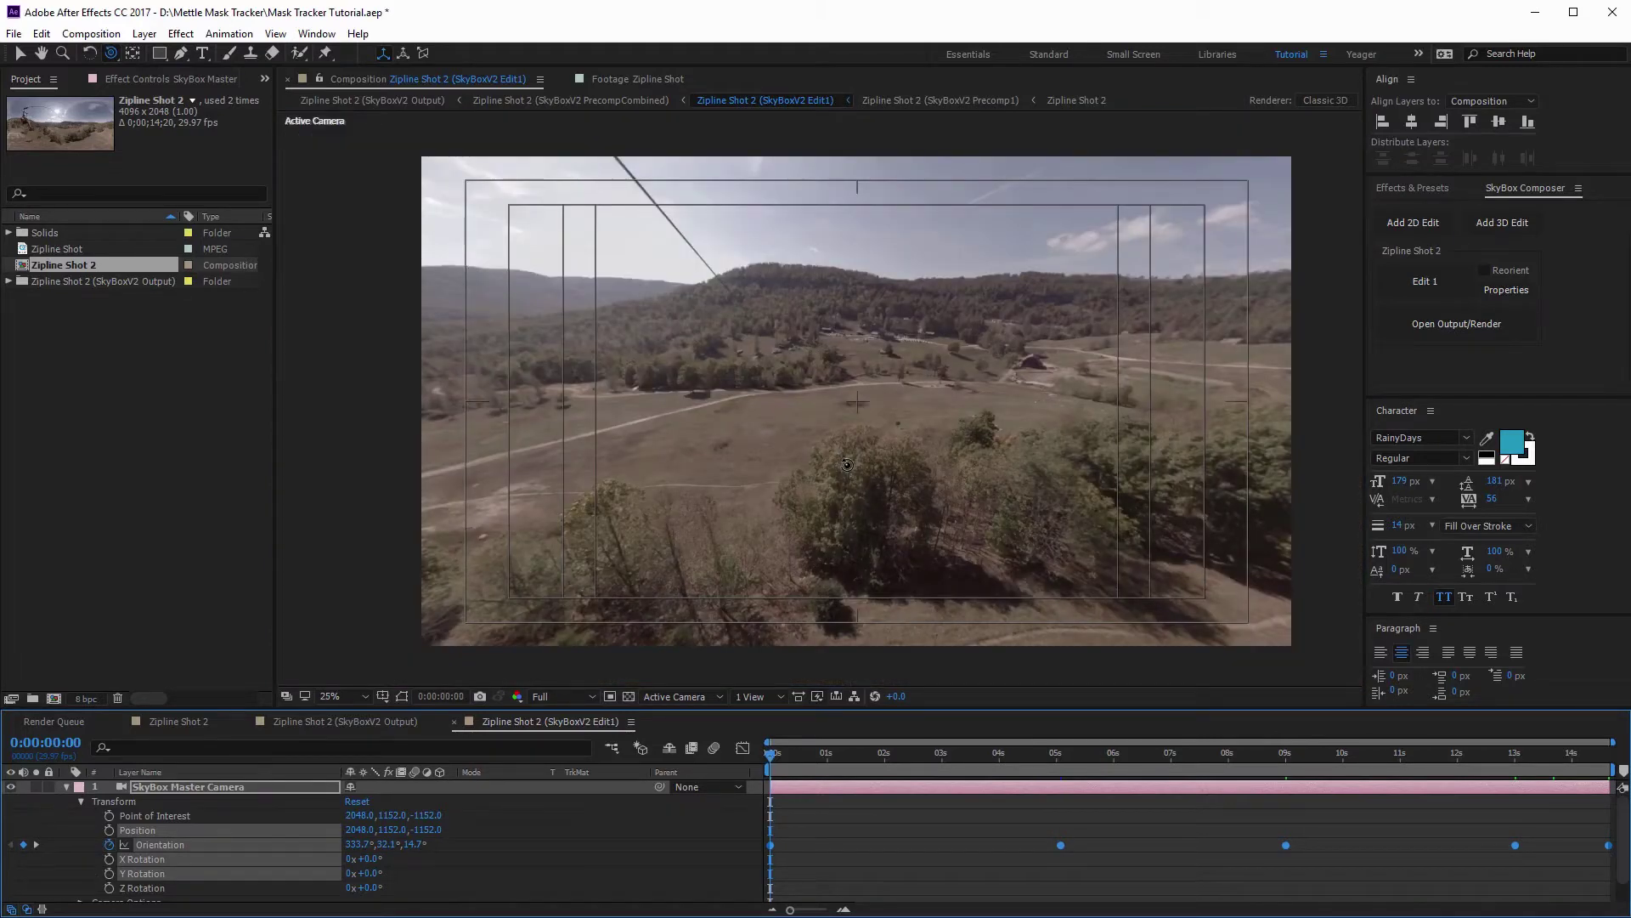
key("space")
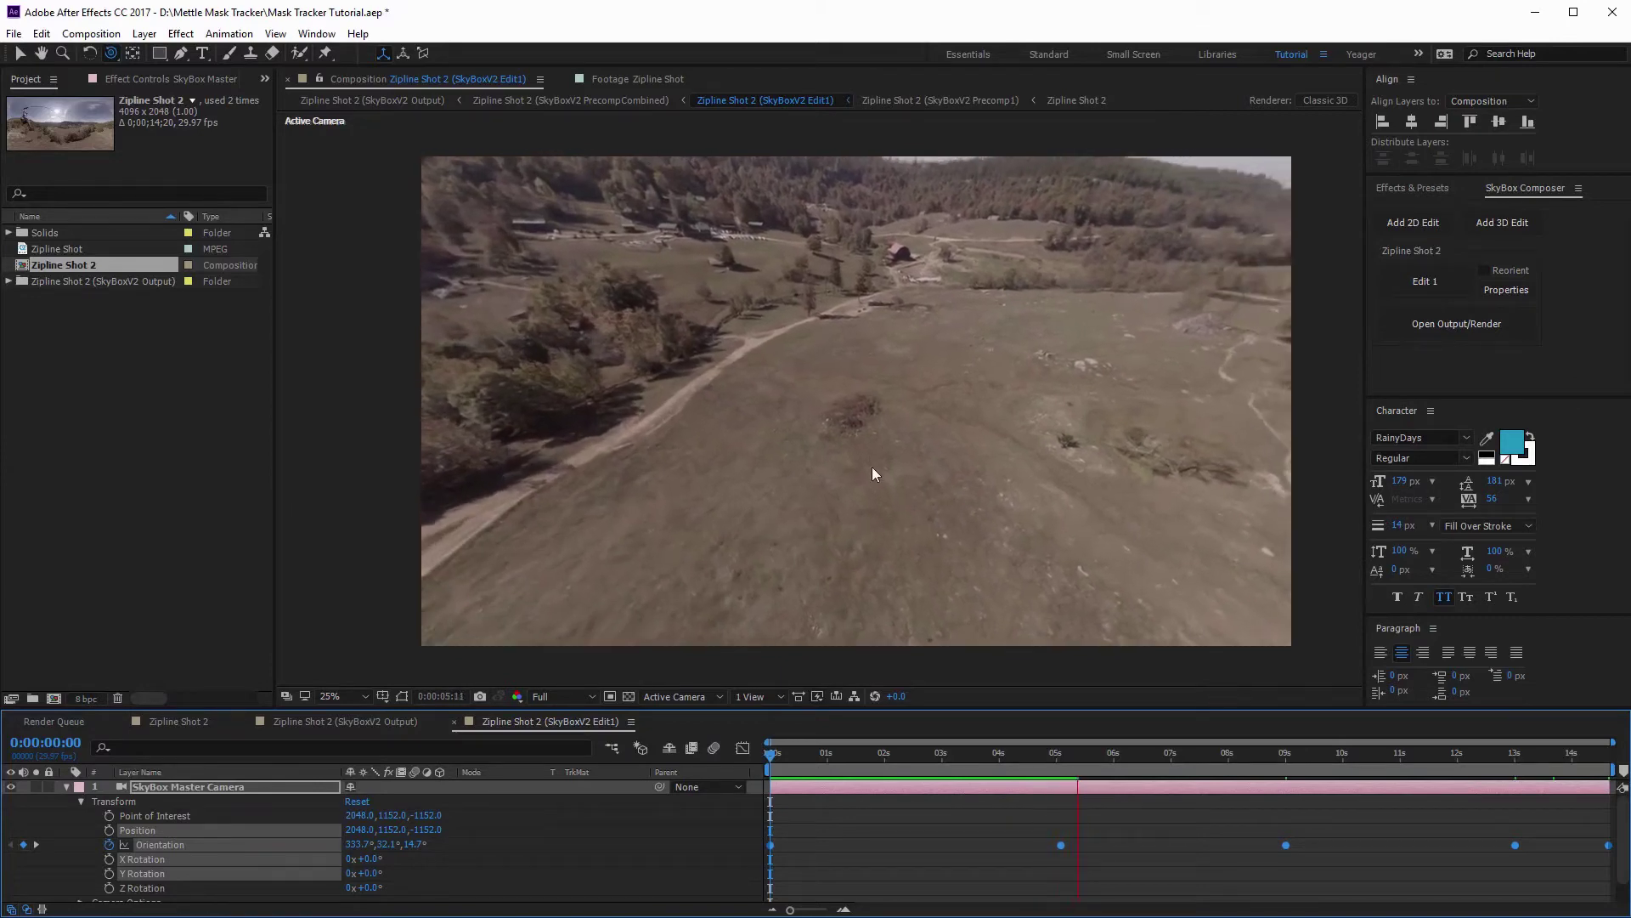
left_click_drag(1237, 762, 761, 763)
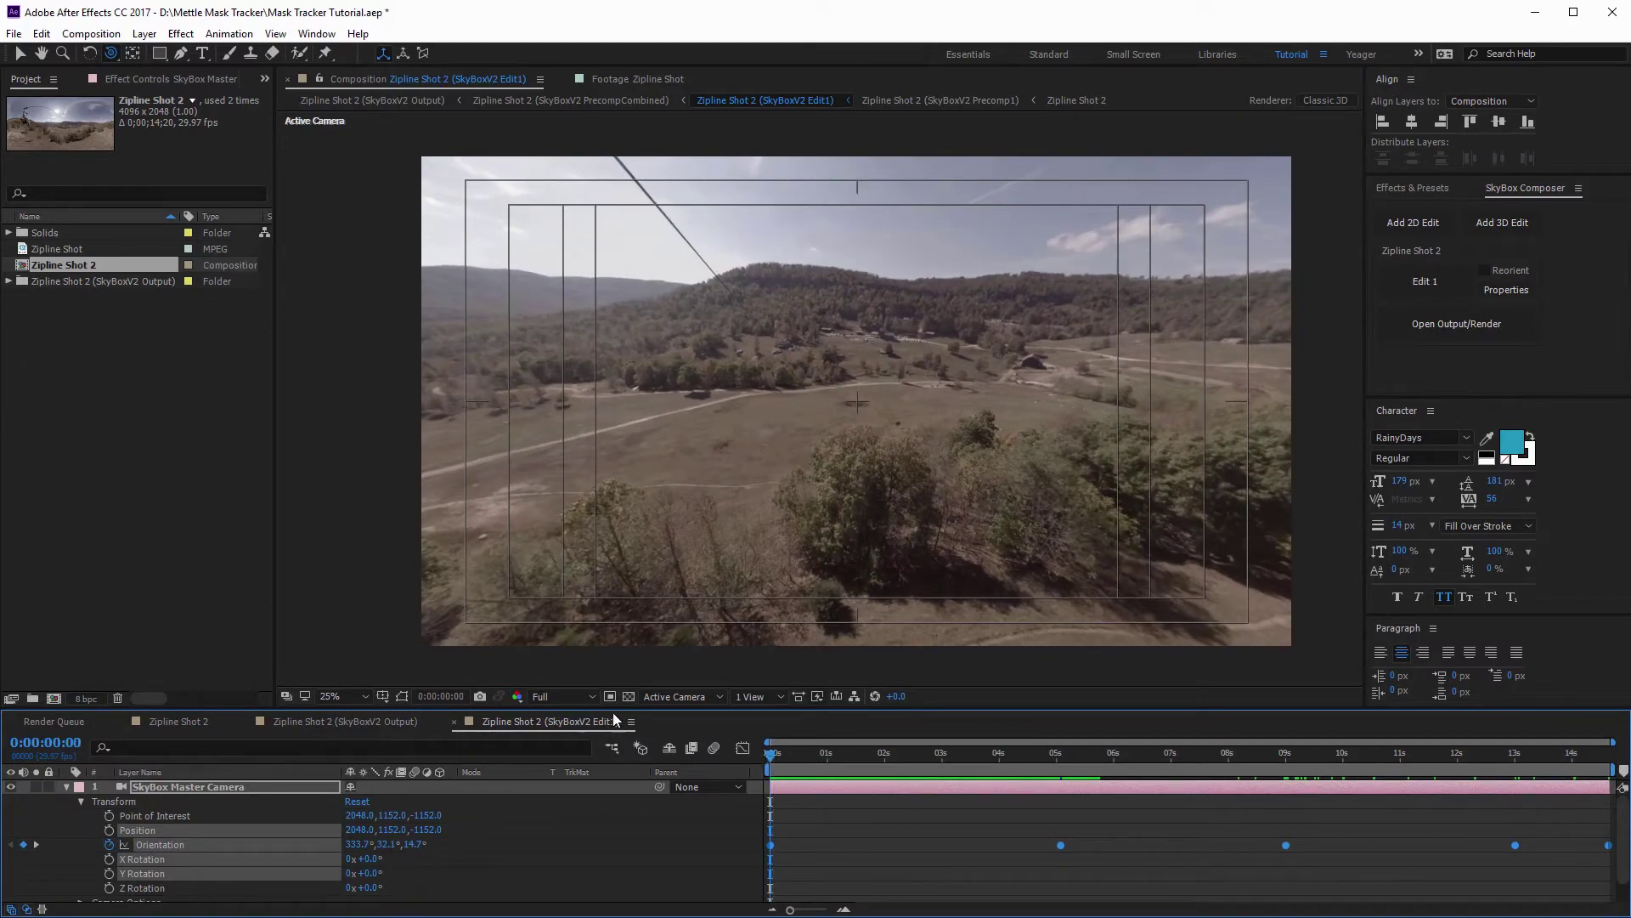
- Collapse the SkyBox Master Camera's properties and hide the Title/Action Safe guides
left_click(66, 787)
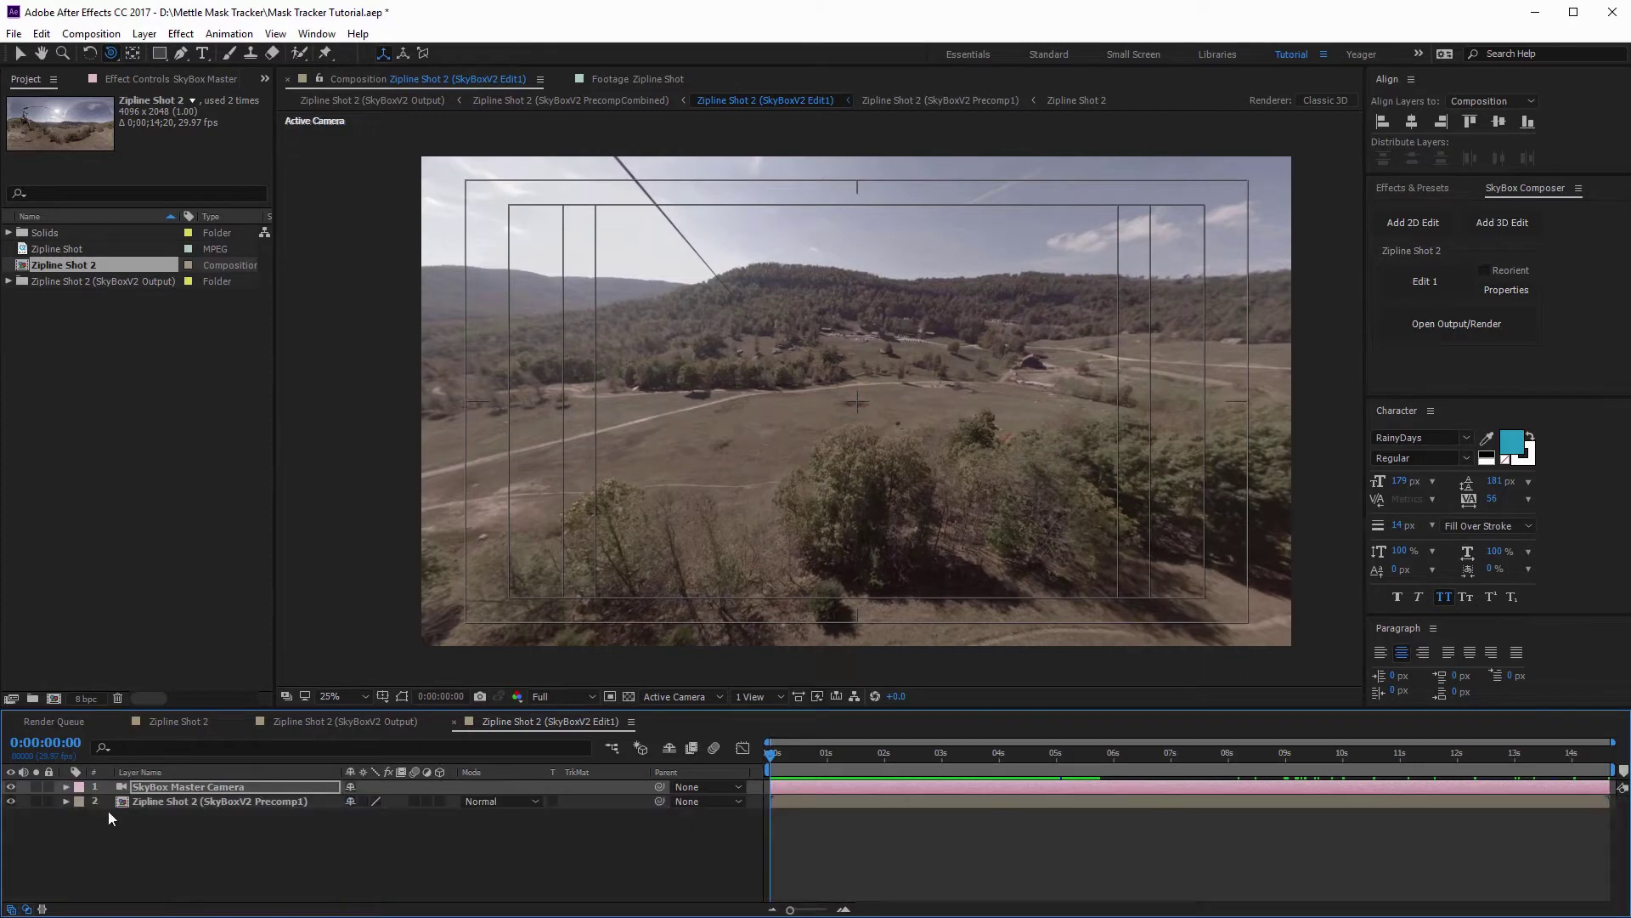
left_click(143, 821)
left_click(384, 698)
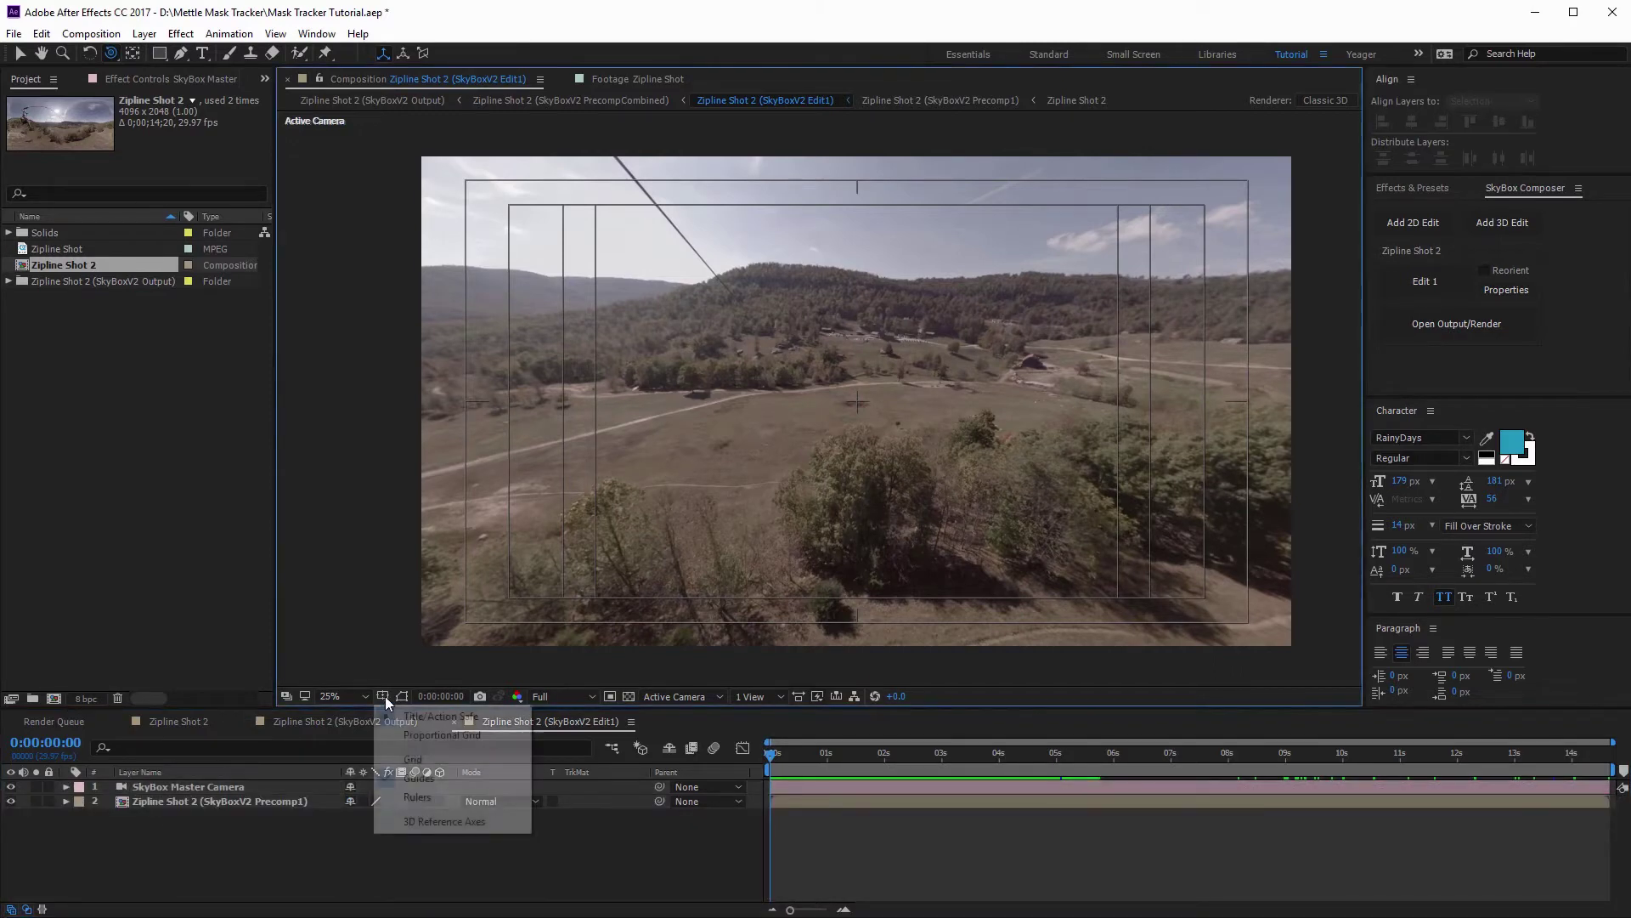
left_click(426, 713)
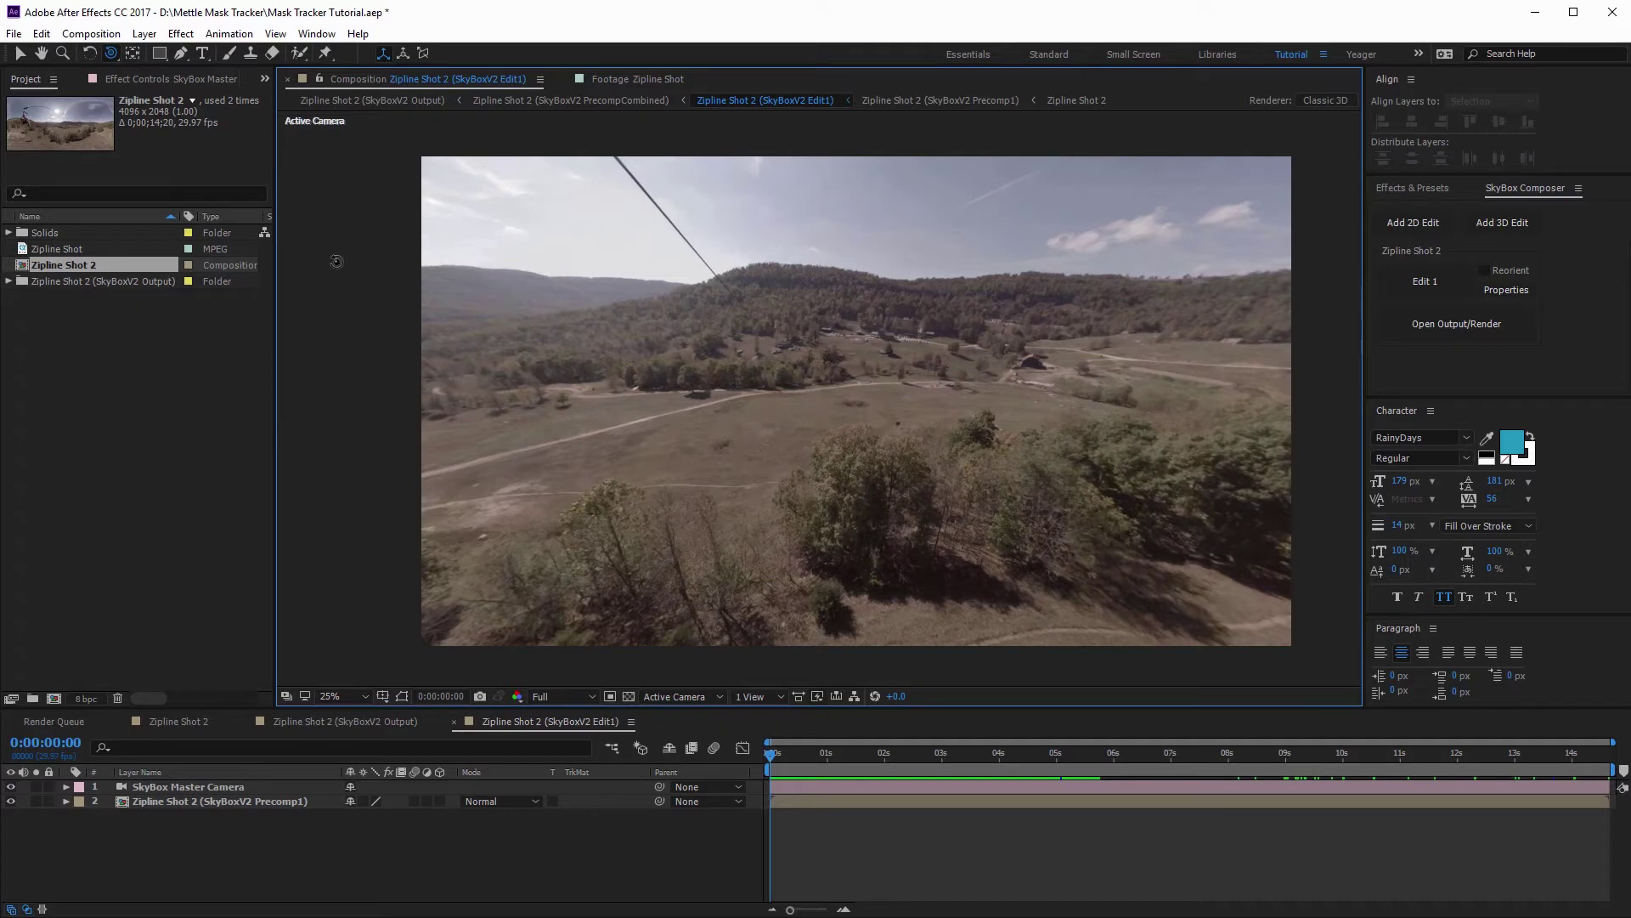
- Draw a closed four-point Pen mask around the grass patch on the Zipline Shot 2 (SkyBoxV2 Precomp1) layer, with RotoBezier off
left_click(181, 54)
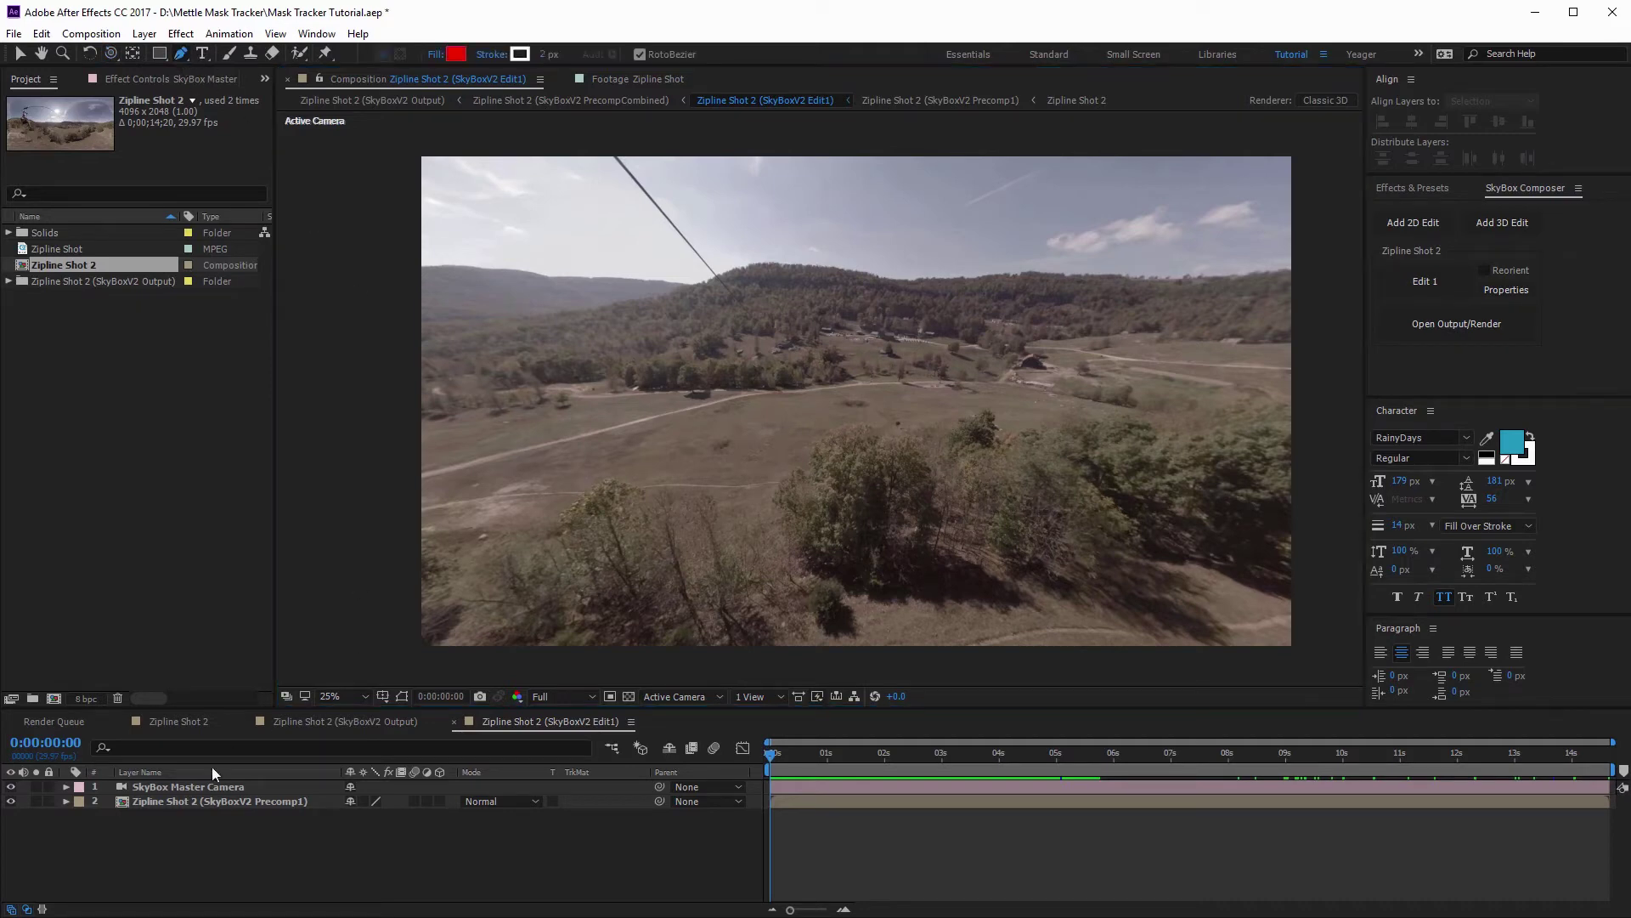
left_click(176, 801)
scroll(893, 399, "up", 4)
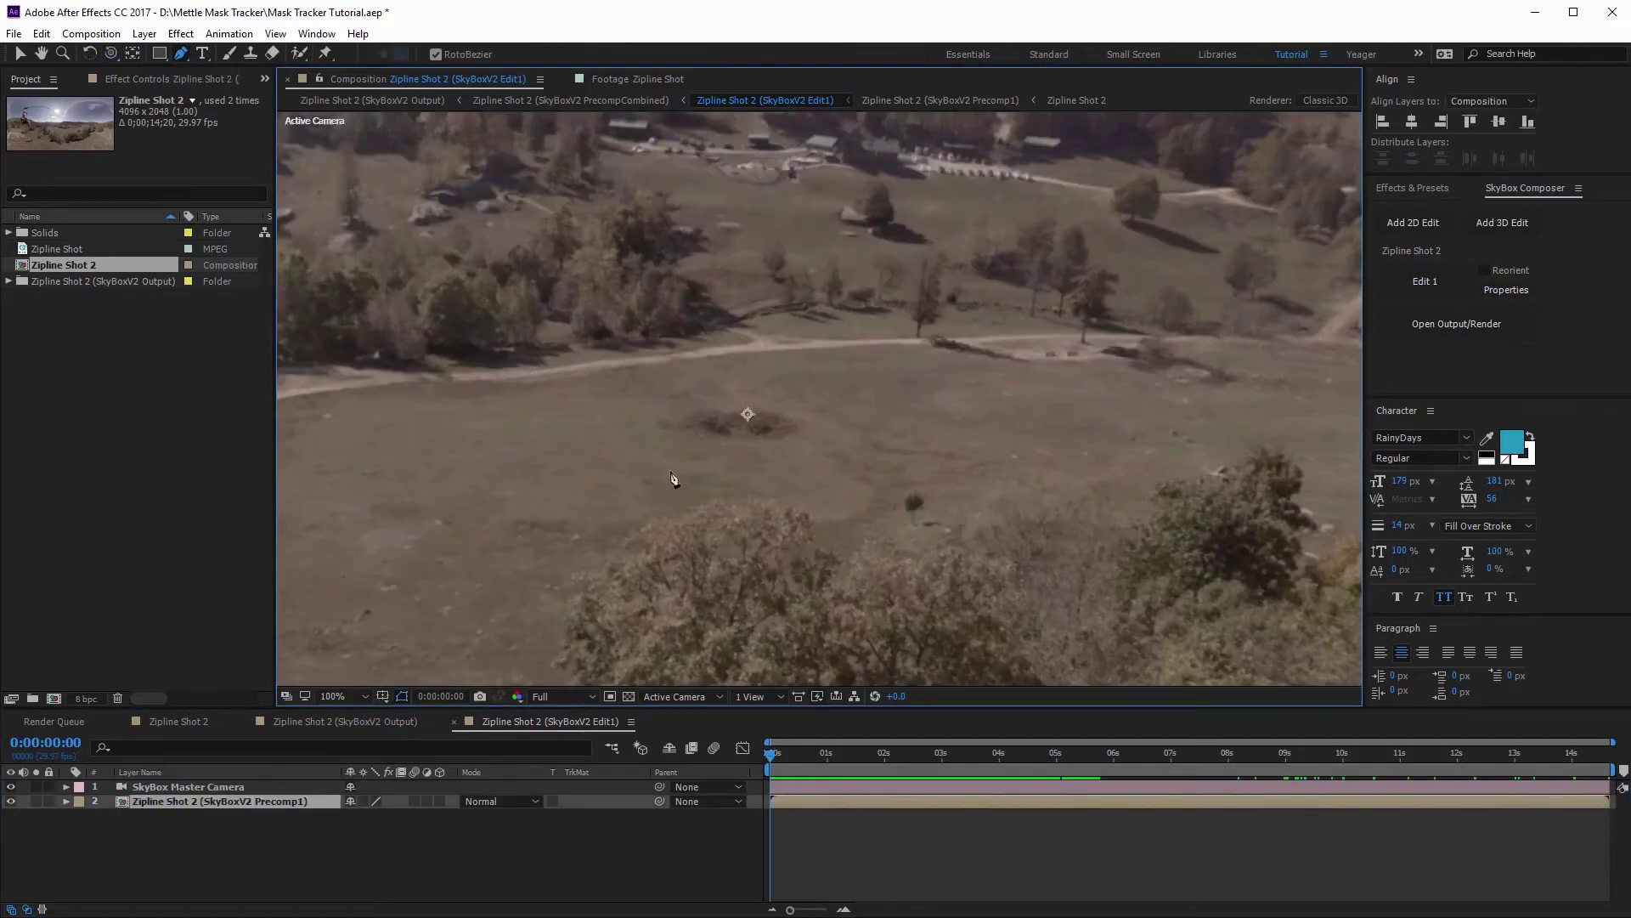
left_click(435, 55)
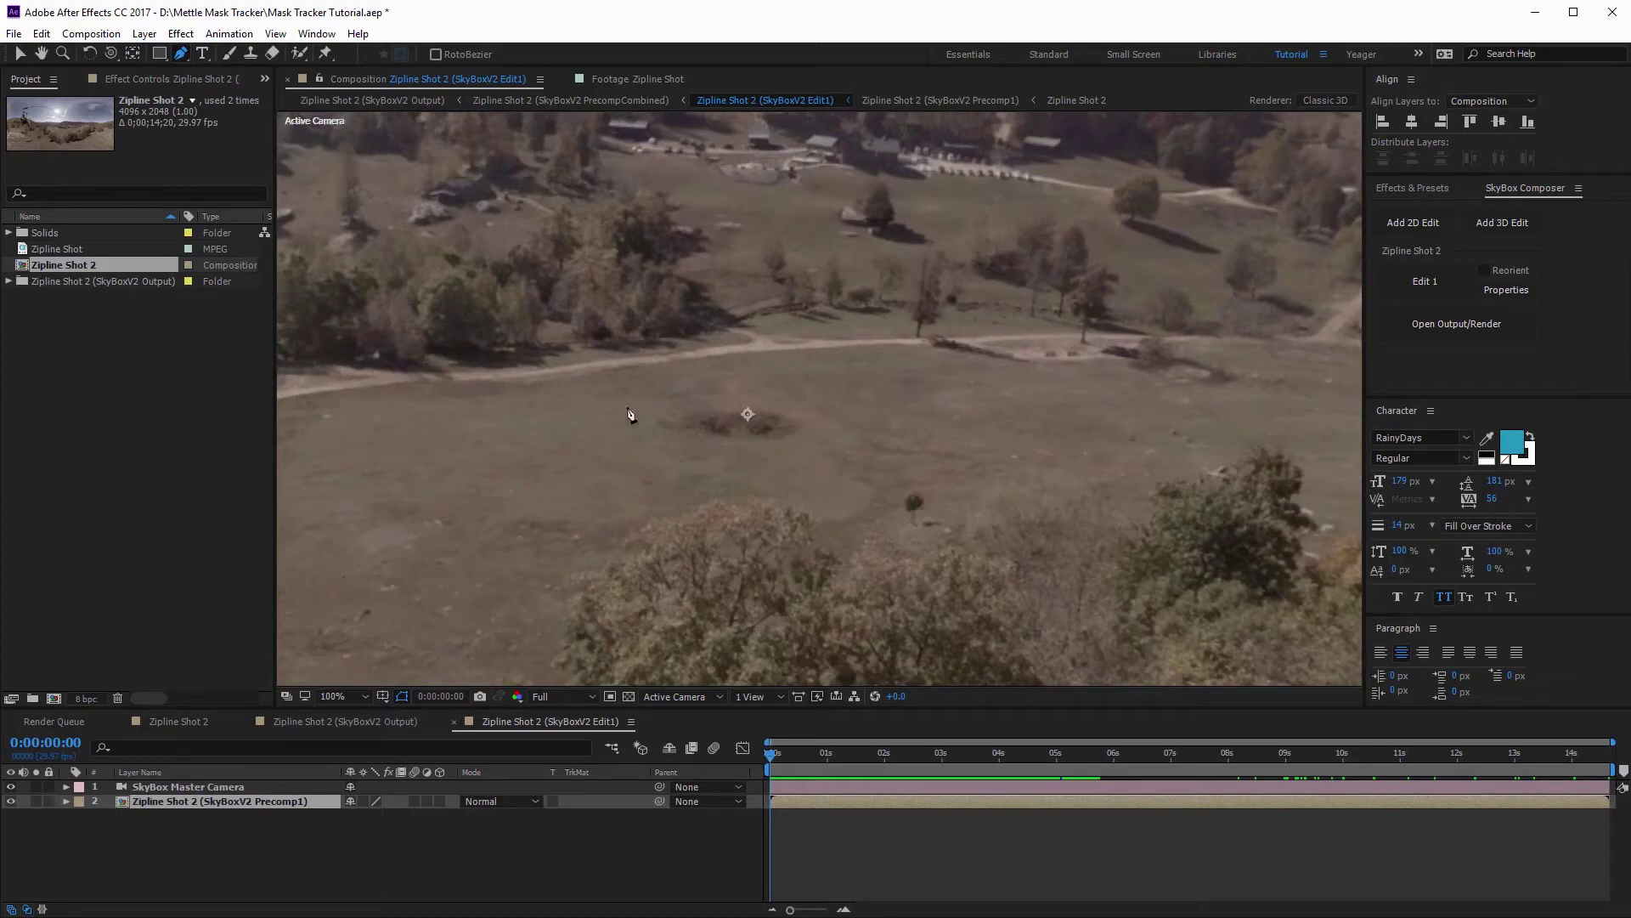
left_click(785, 386)
left_click(869, 443)
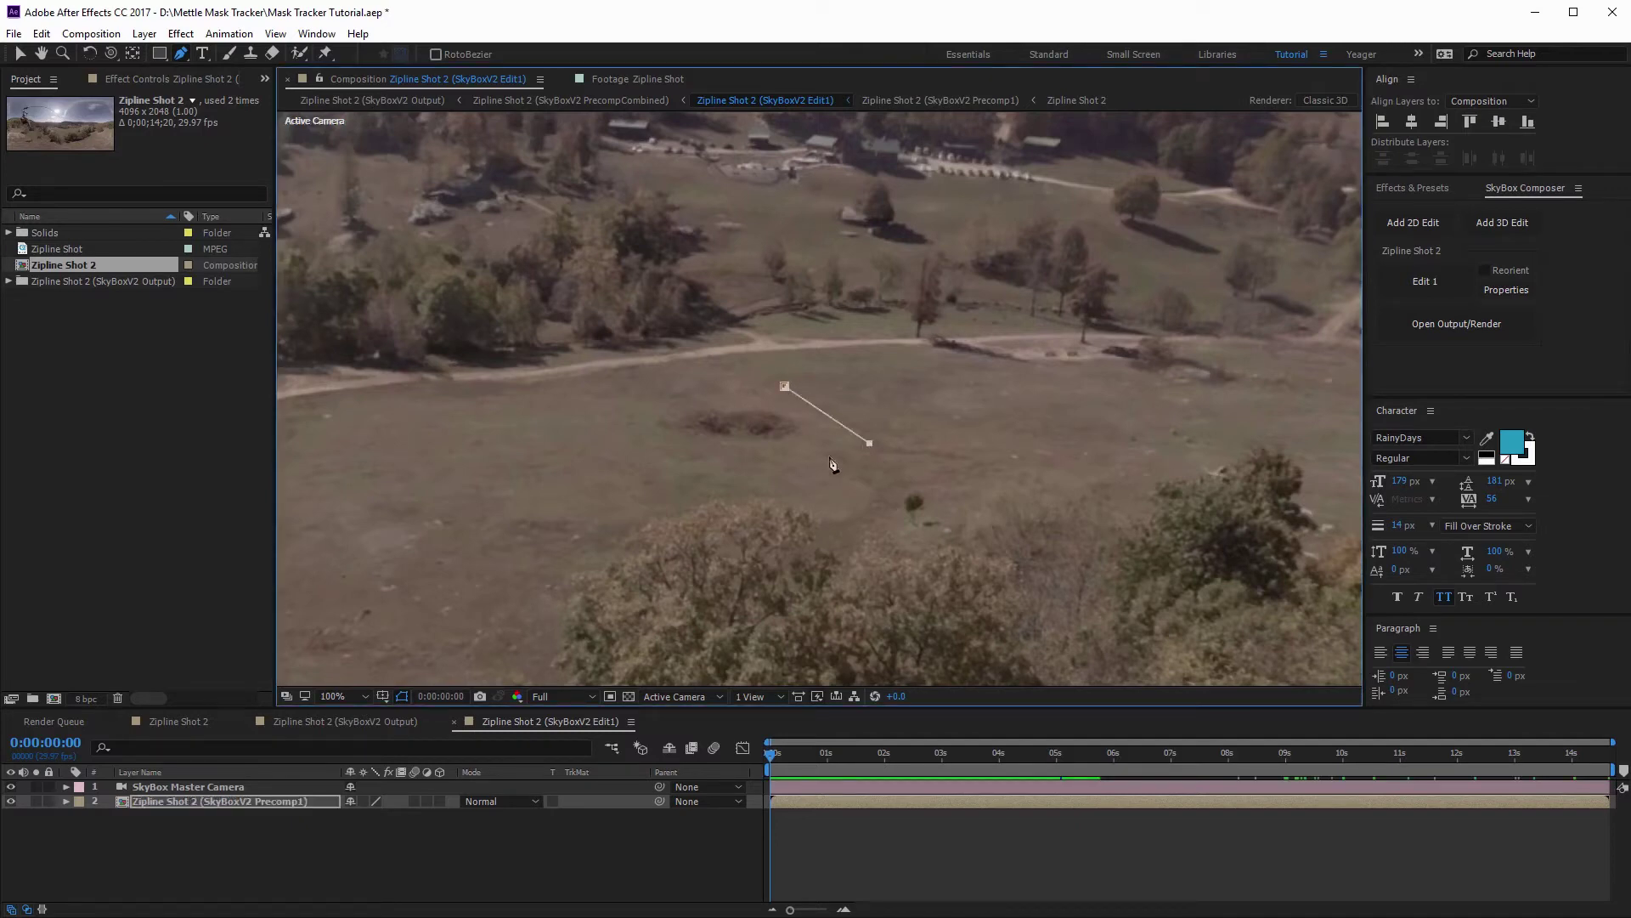
left_click(653, 475)
left_click(786, 388)
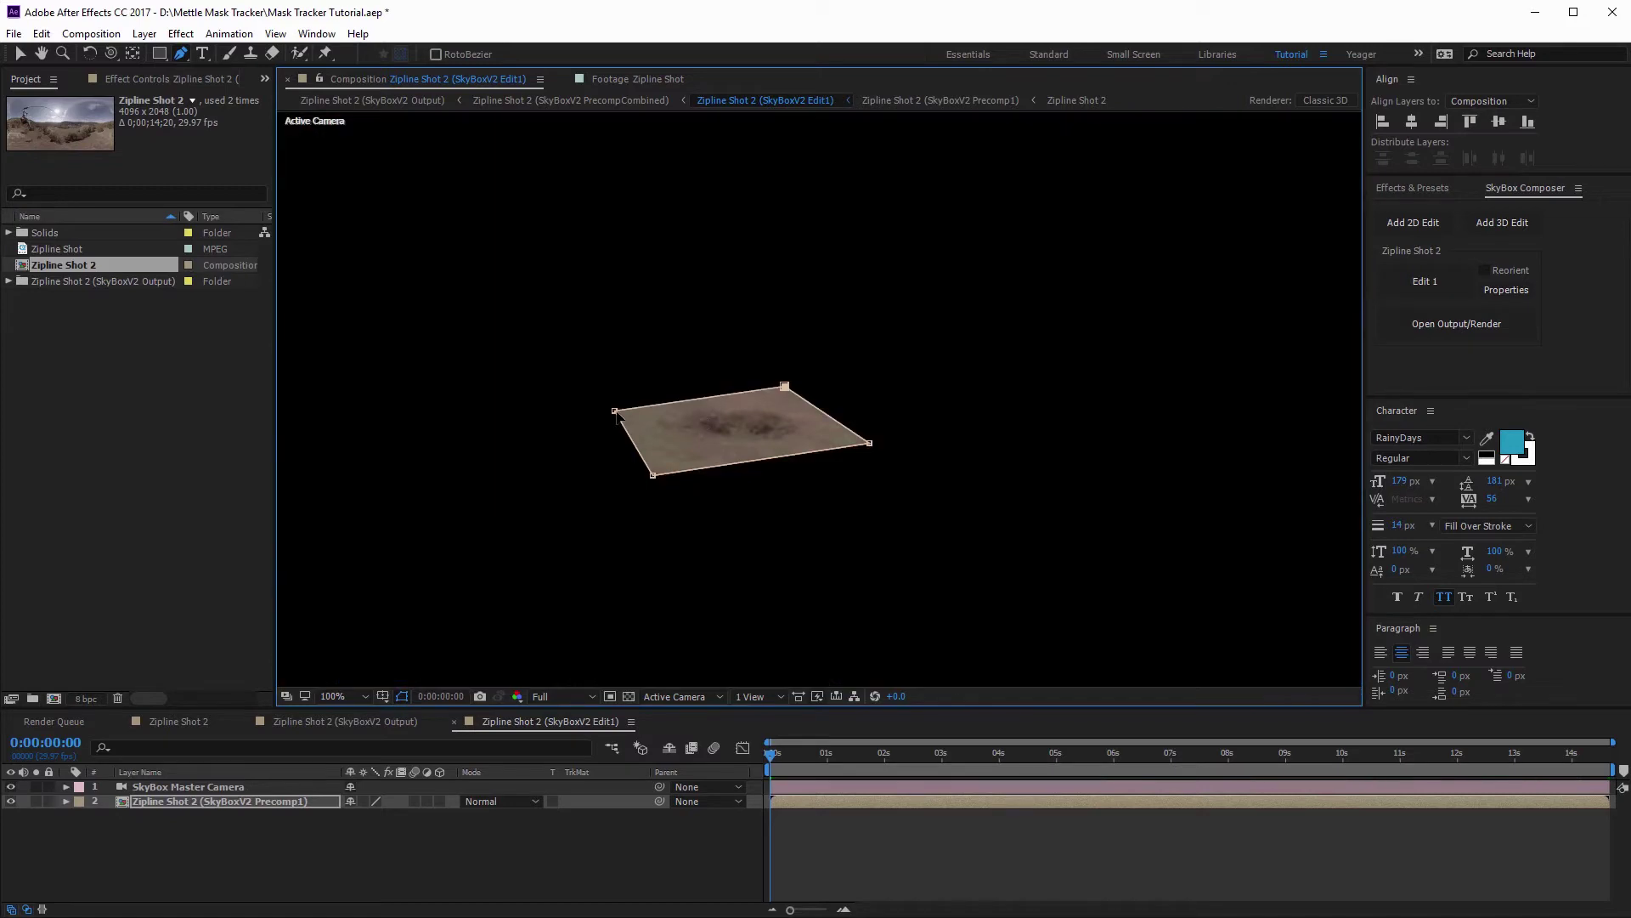
- Adjust the mask's corner points so the four-sided shape follows the perspective of the ground around the grass patch
left_click_drag(617, 414, 613, 403)
left_click_drag(870, 443, 882, 438)
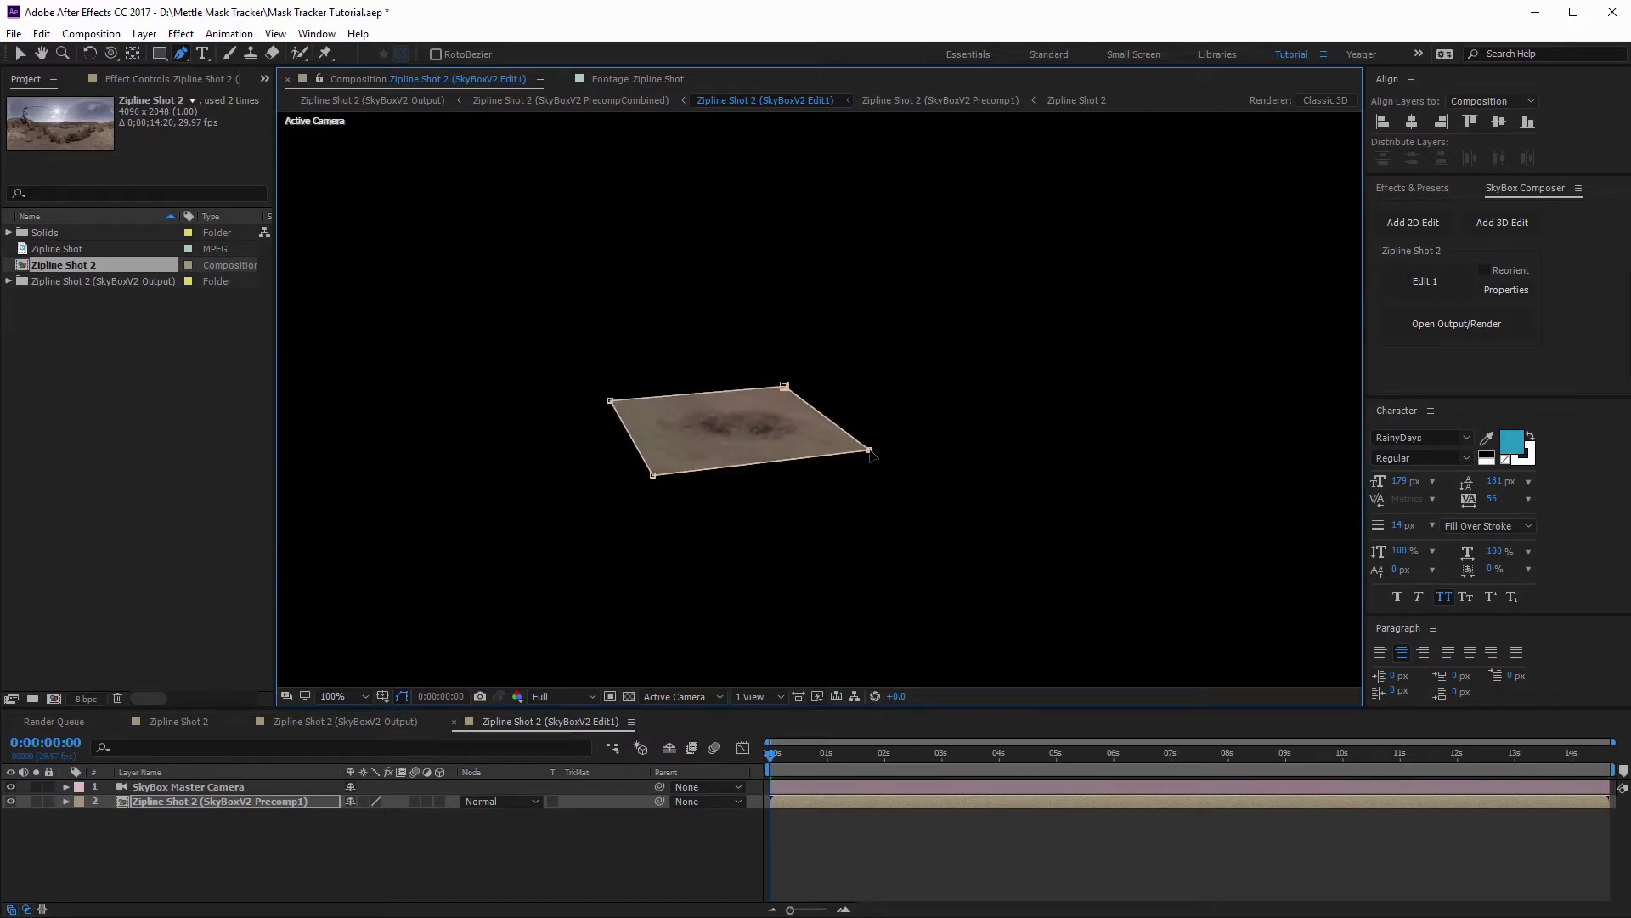
mouse_move(654, 477)
left_mouse_down()
mouse_move(671, 459)
mouse_move(674, 473)
left_mouse_up()
left_click_drag(884, 439, 890, 448)
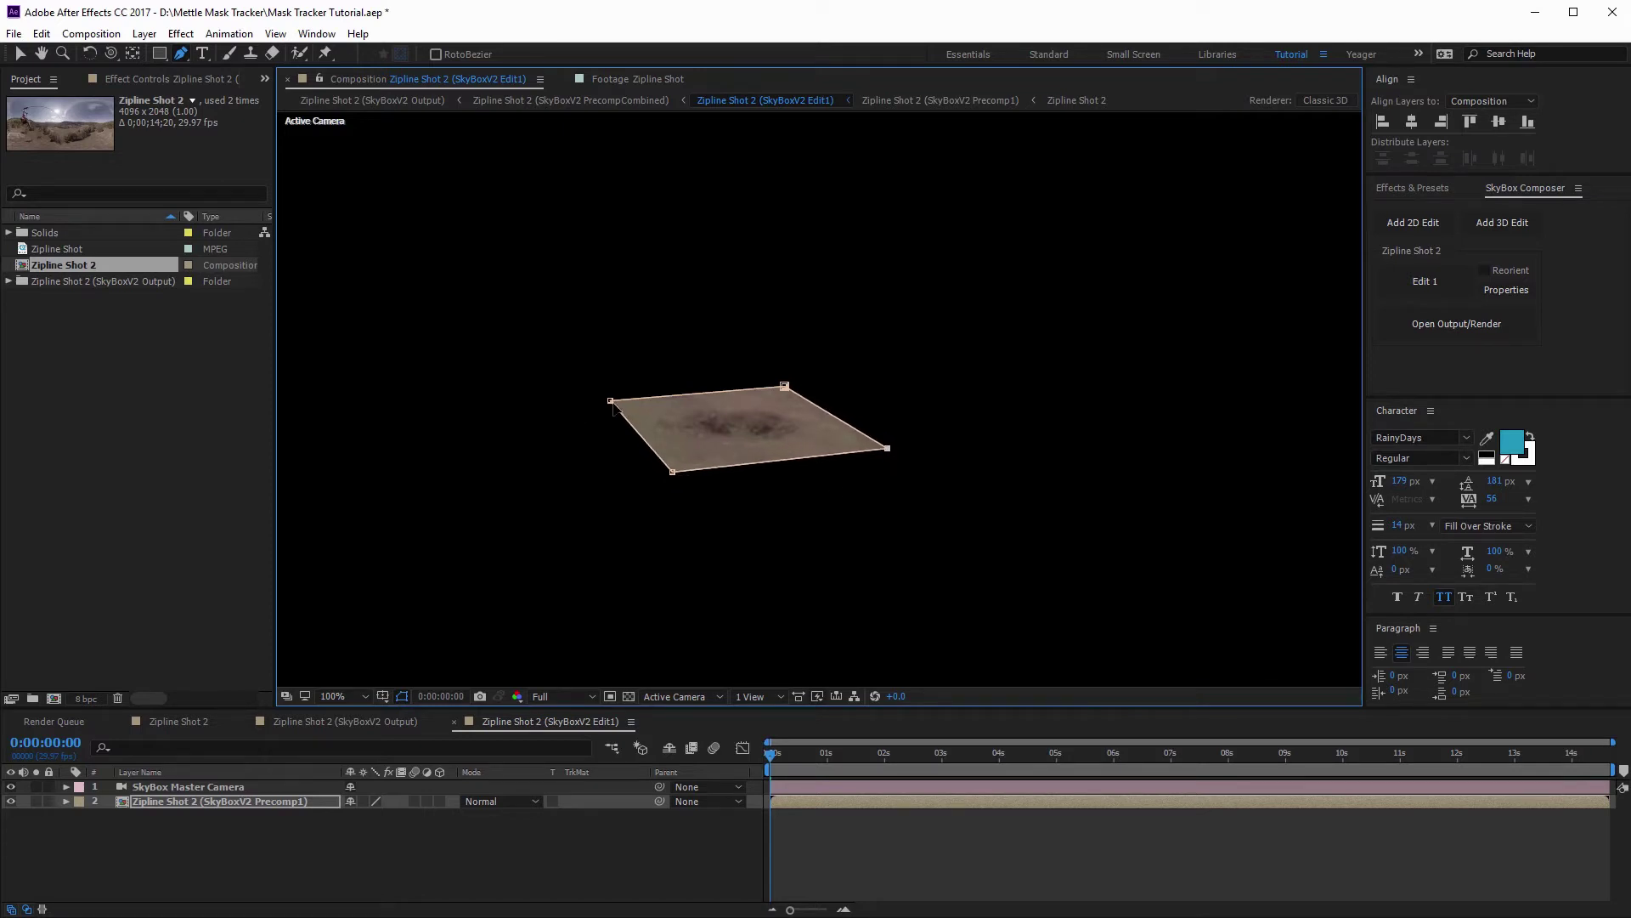
left_click_drag(611, 402, 615, 403)
- Reveal the mask on the precomp layer and set its mode to None
key("m")
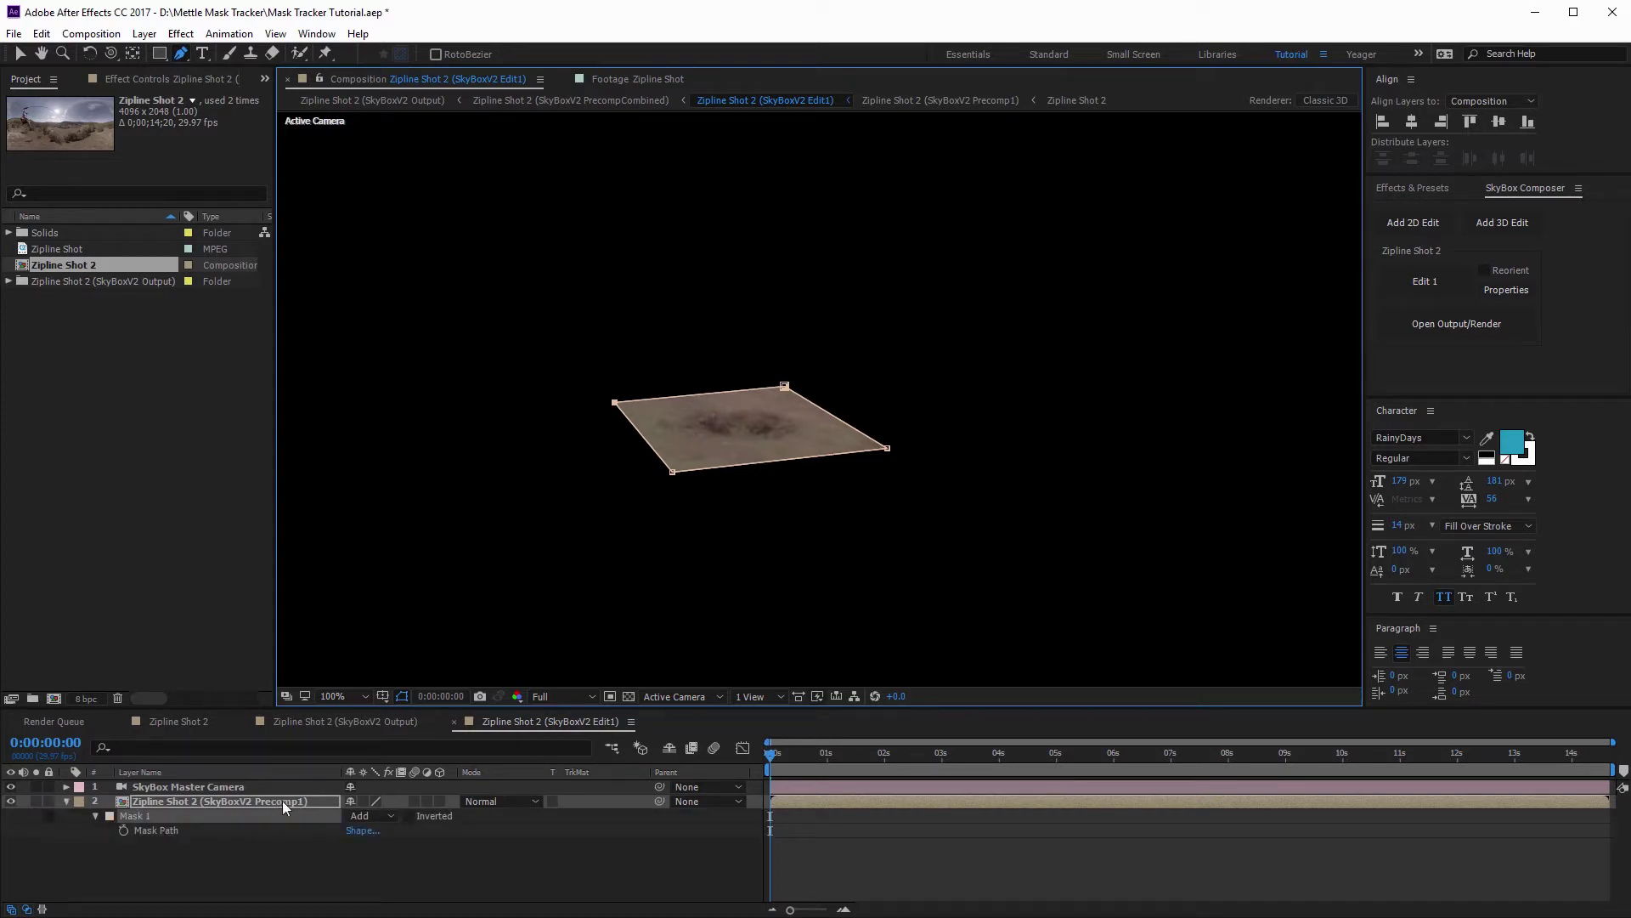
left_click(391, 815)
left_click(391, 834)
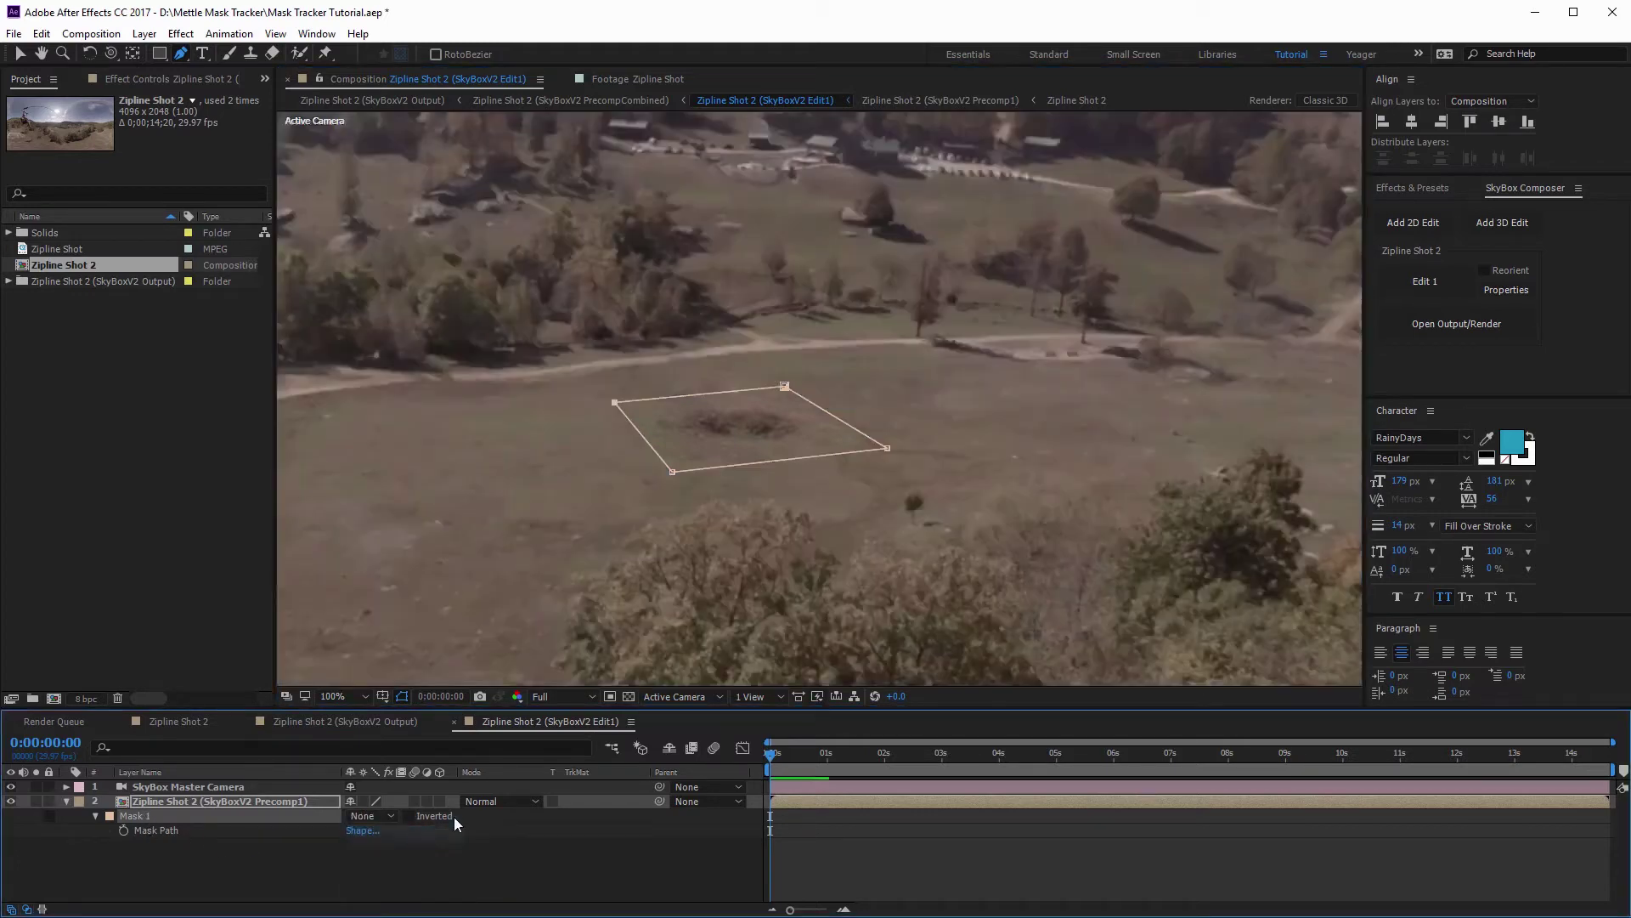
scroll(709, 389, "up", 2)
left_click(267, 864)
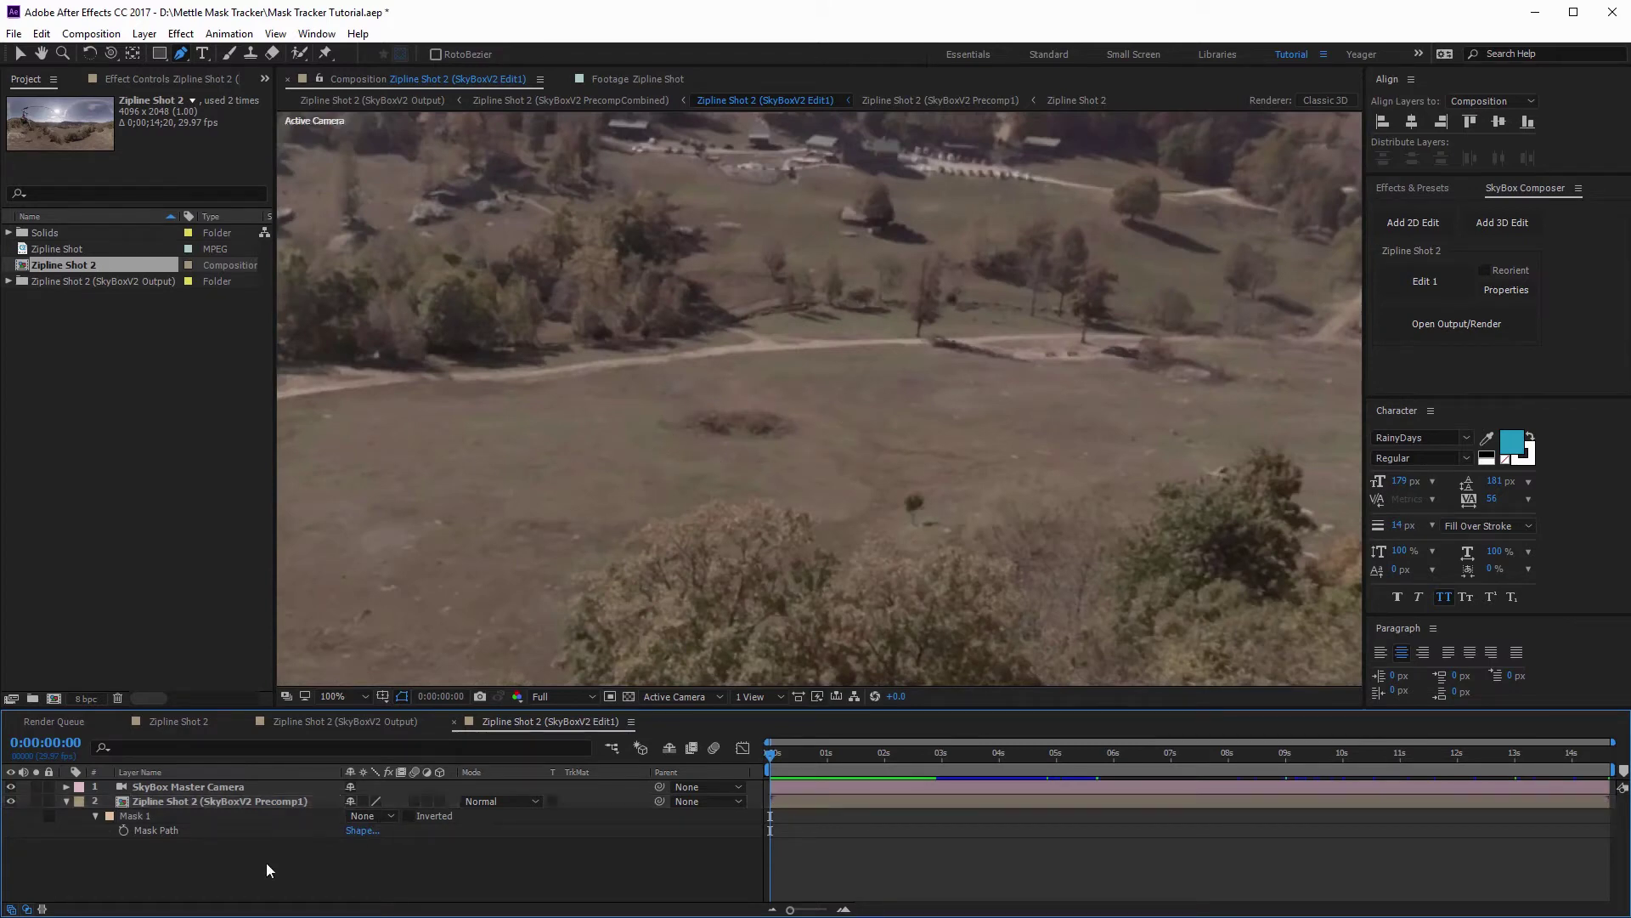
- Rename the mask as Grass
left_click(135, 816)
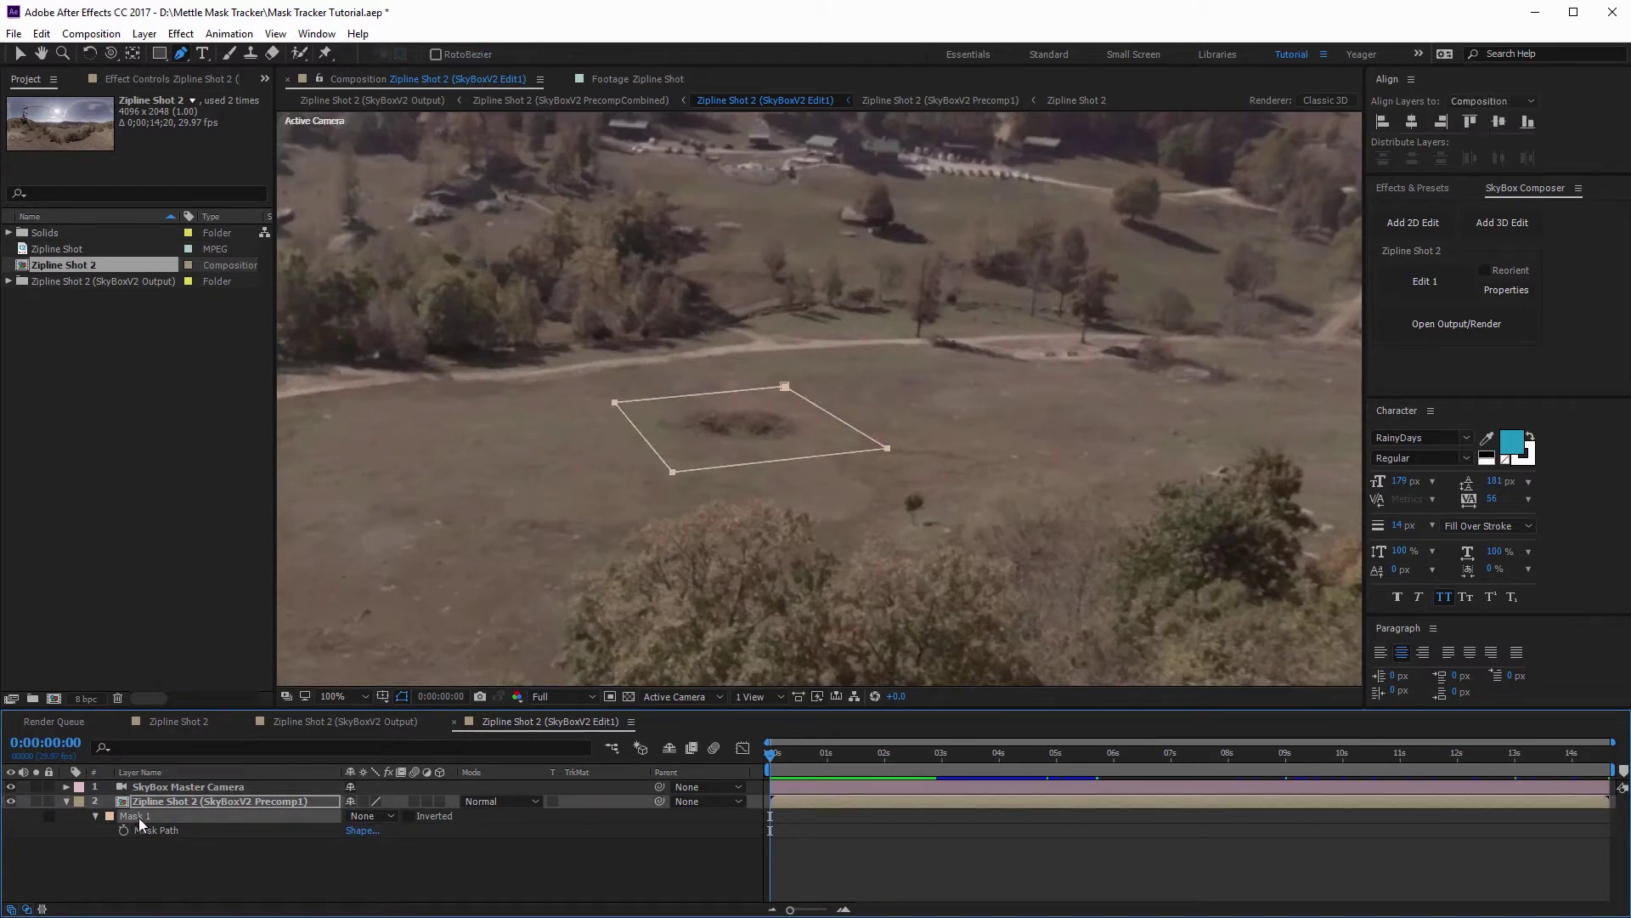
key("Return")
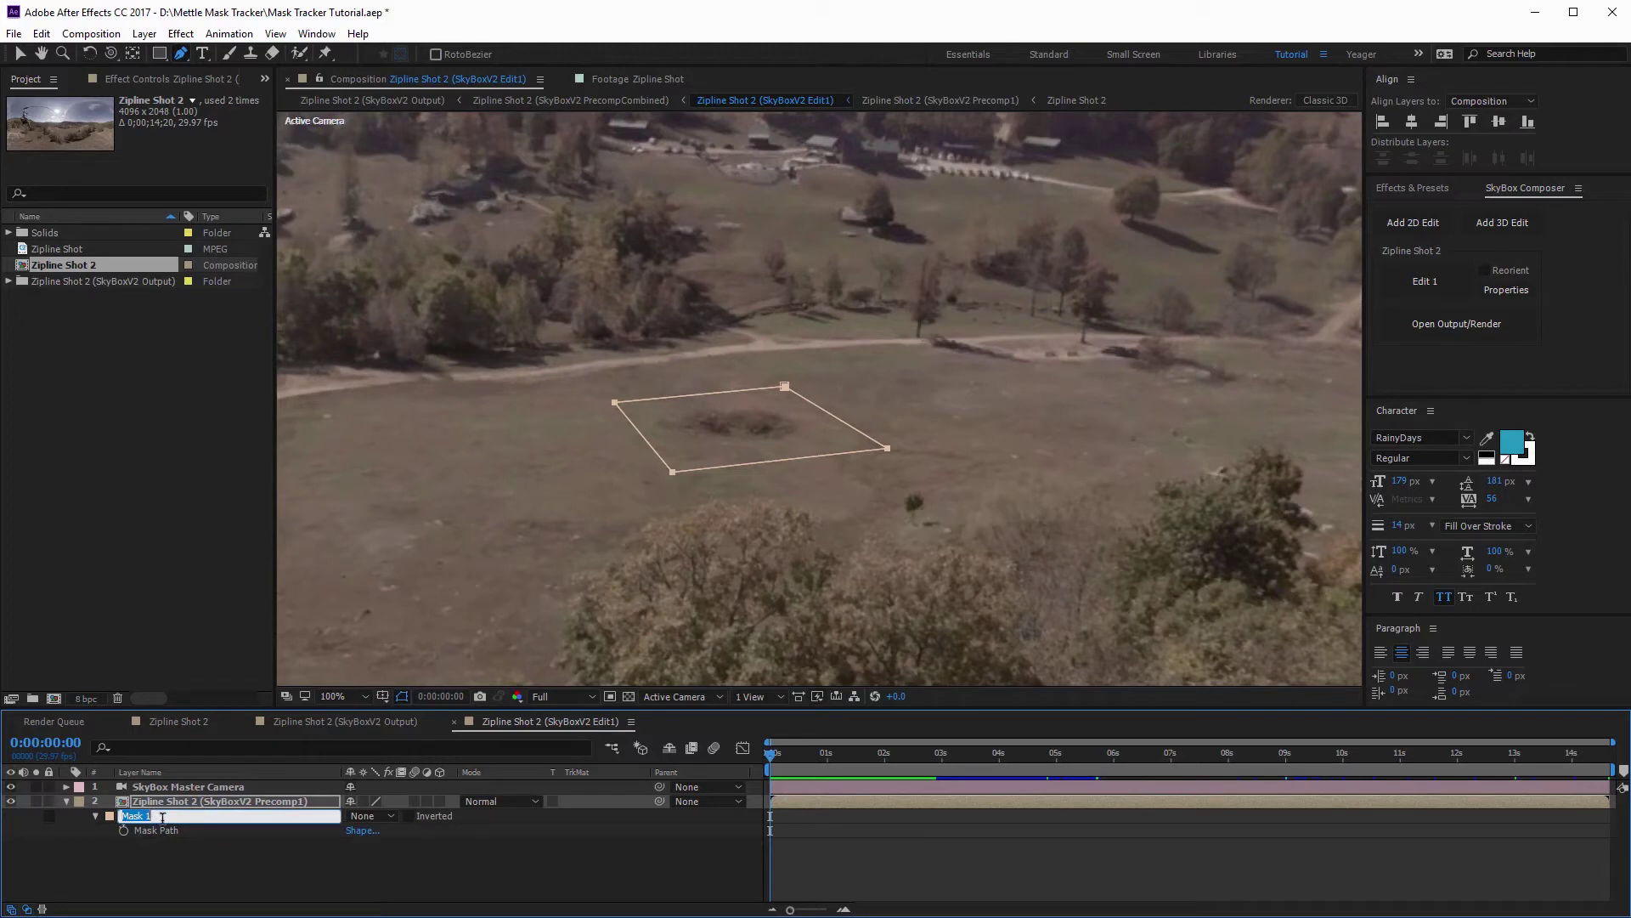
left_click(162, 870)
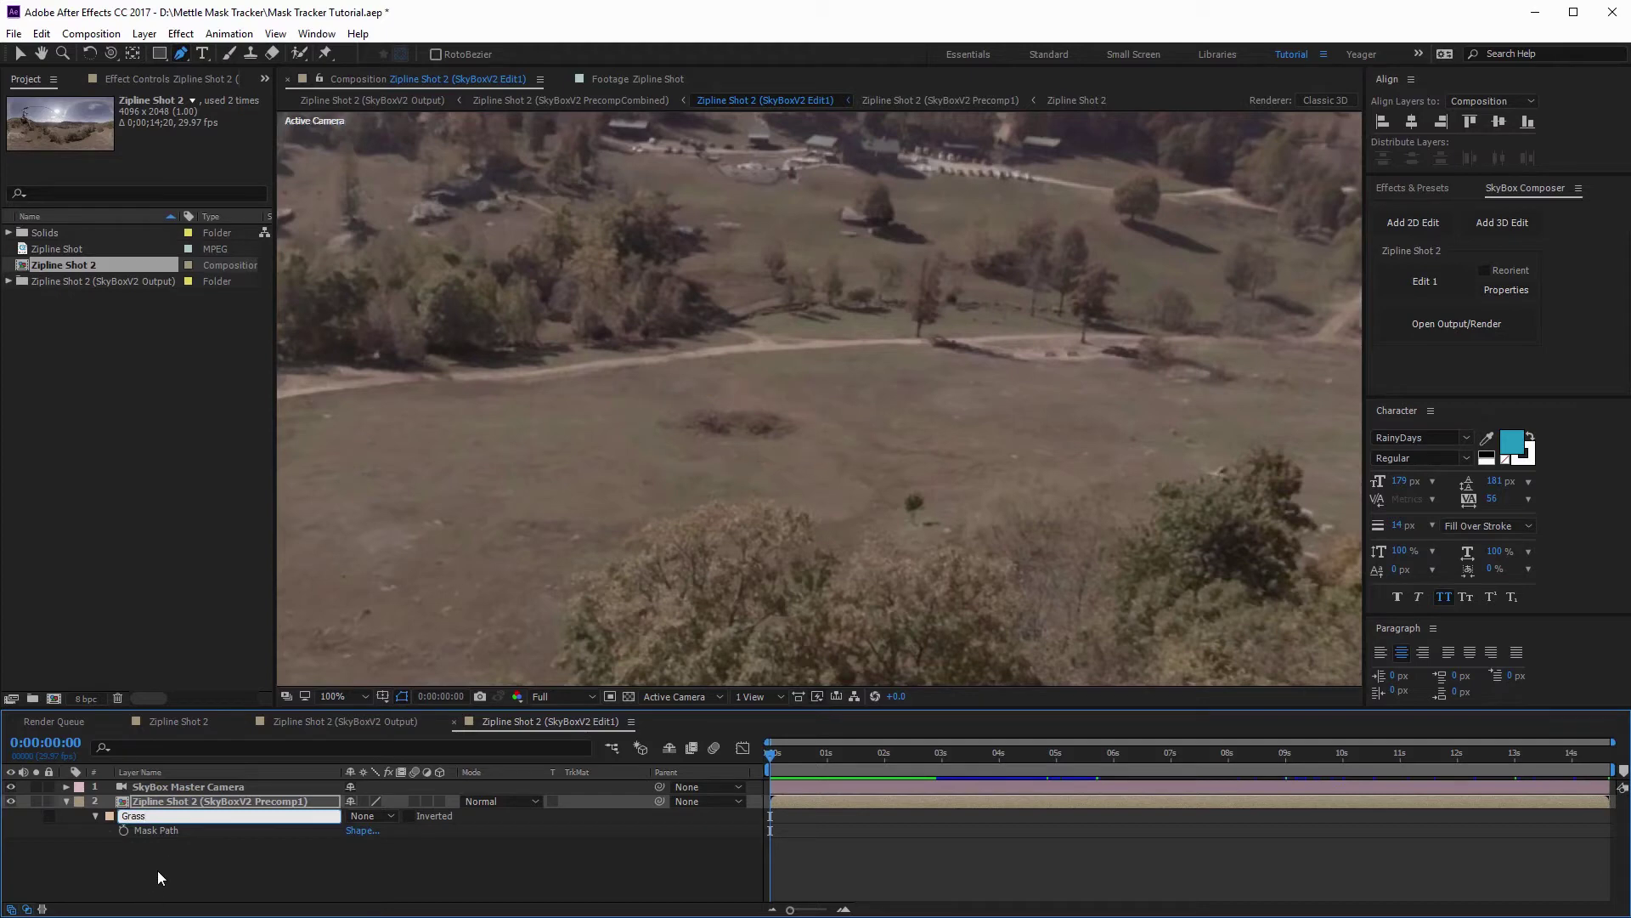
- Open mask tracking for the Grass mask, dock the Tracker beside the timeline, and track forward with the Perspective method
left_click(140, 814)
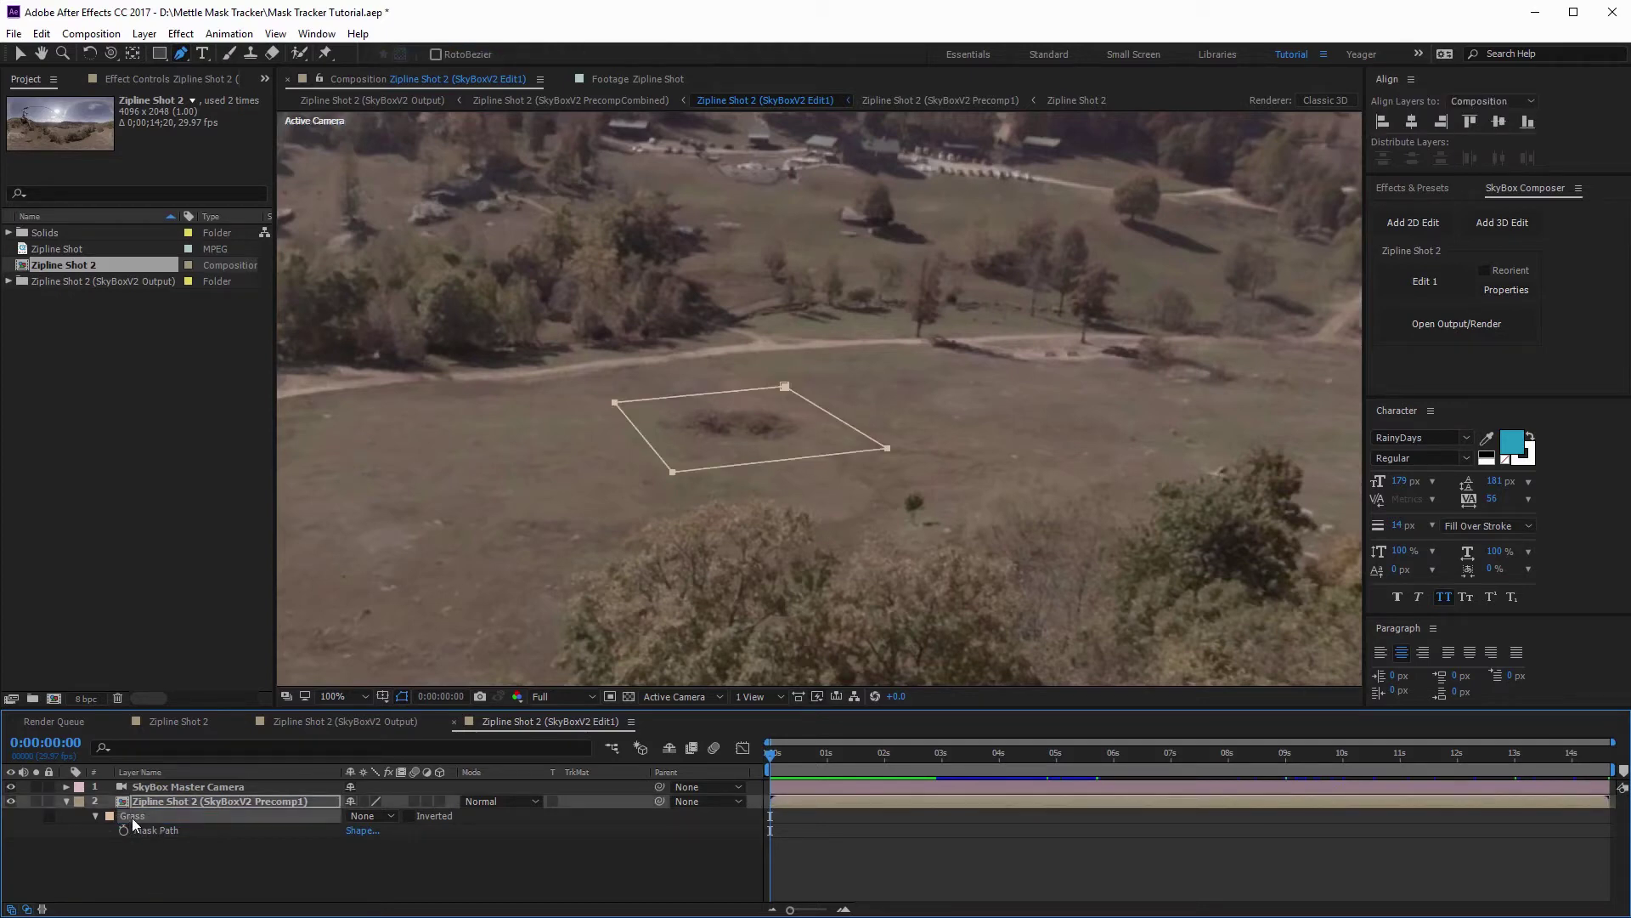
right_click(134, 816)
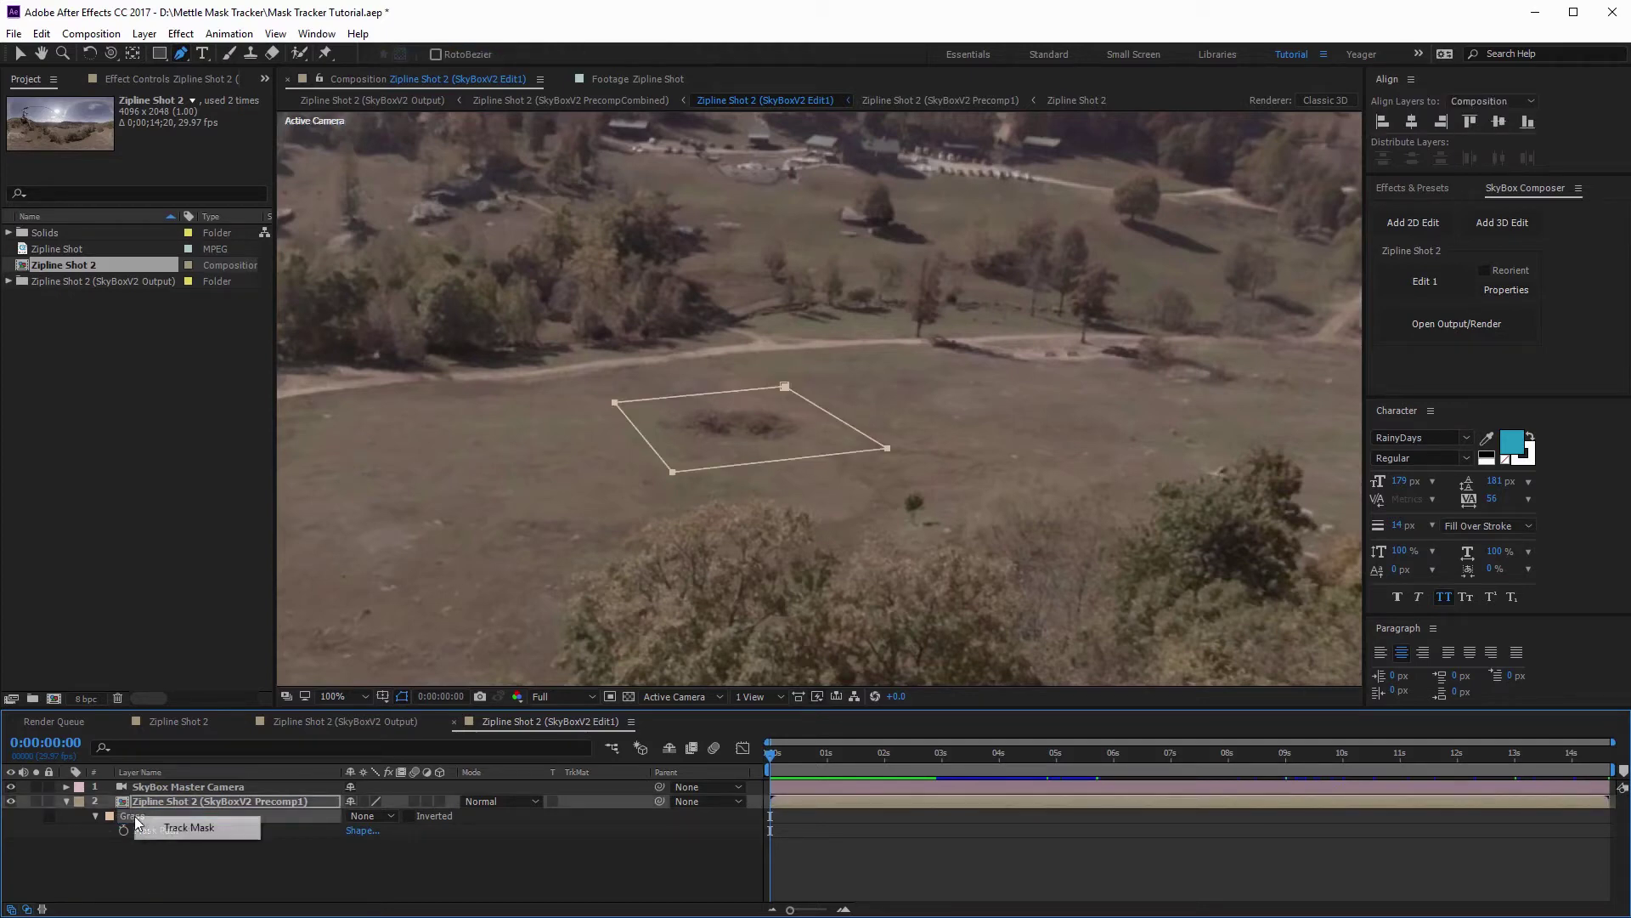
left_click(207, 828)
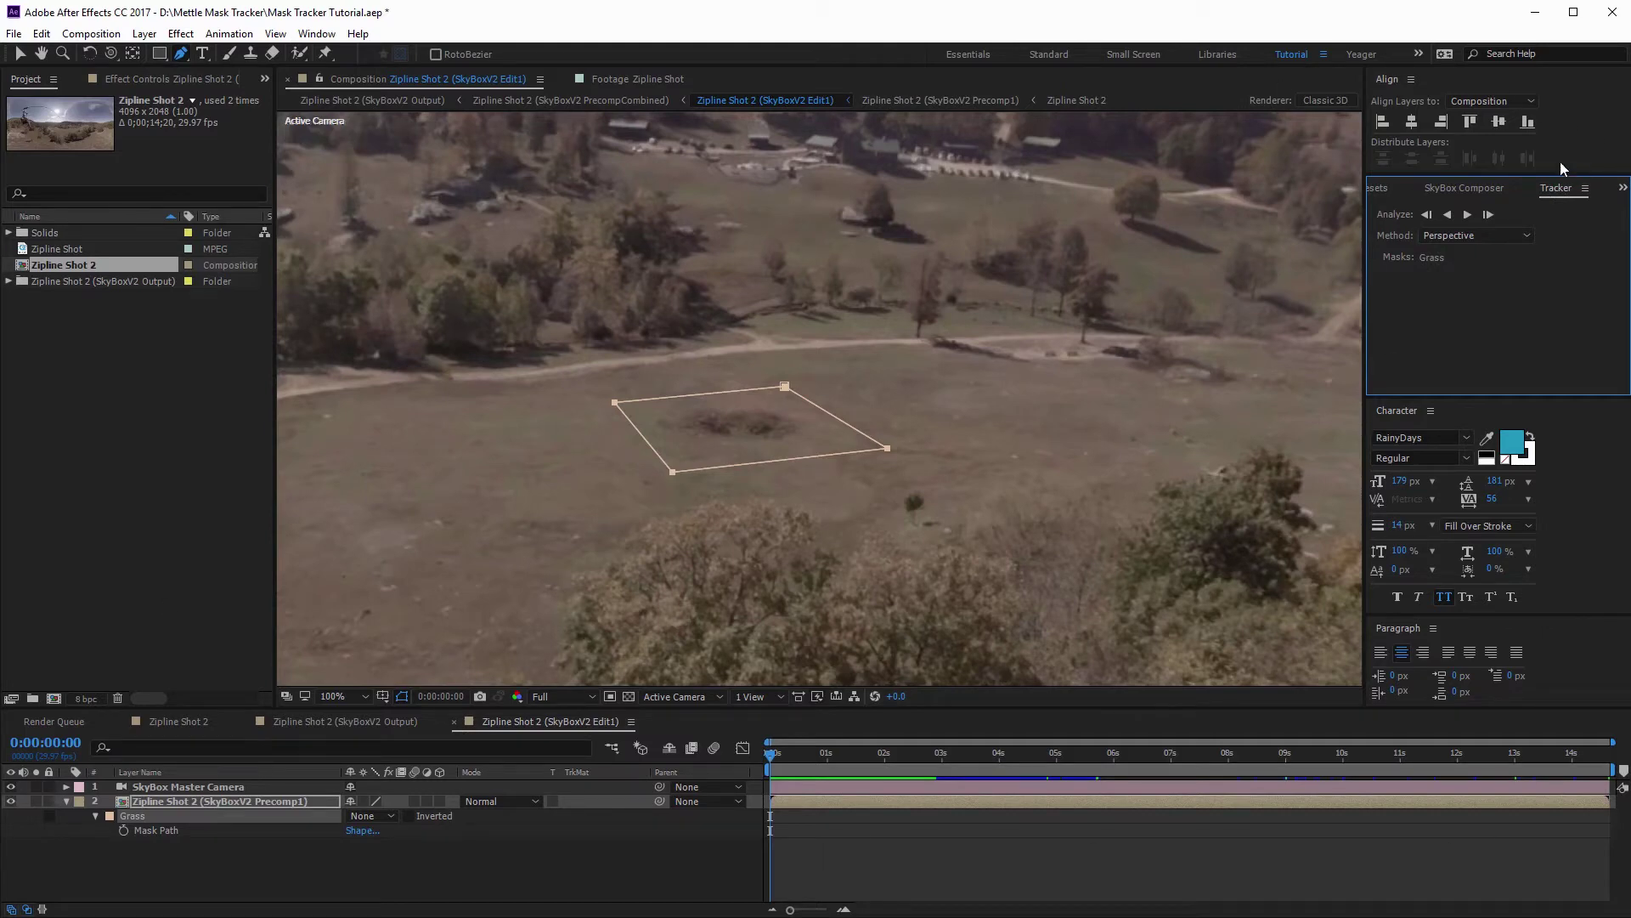
left_click_drag(1571, 194, 1362, 790)
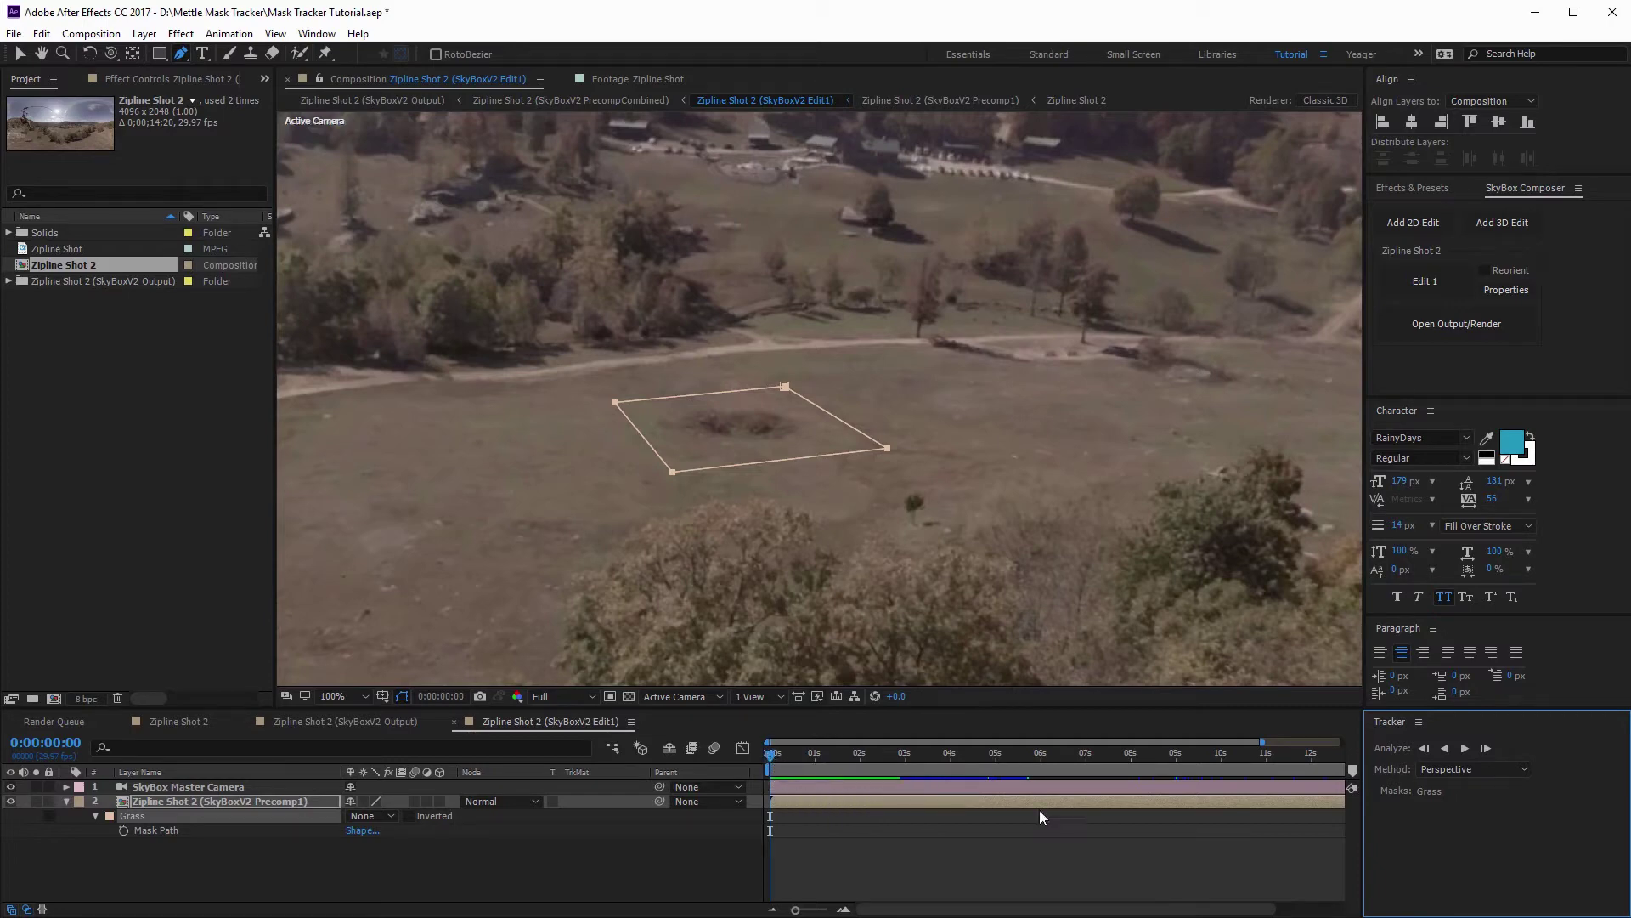
left_click(1465, 748)
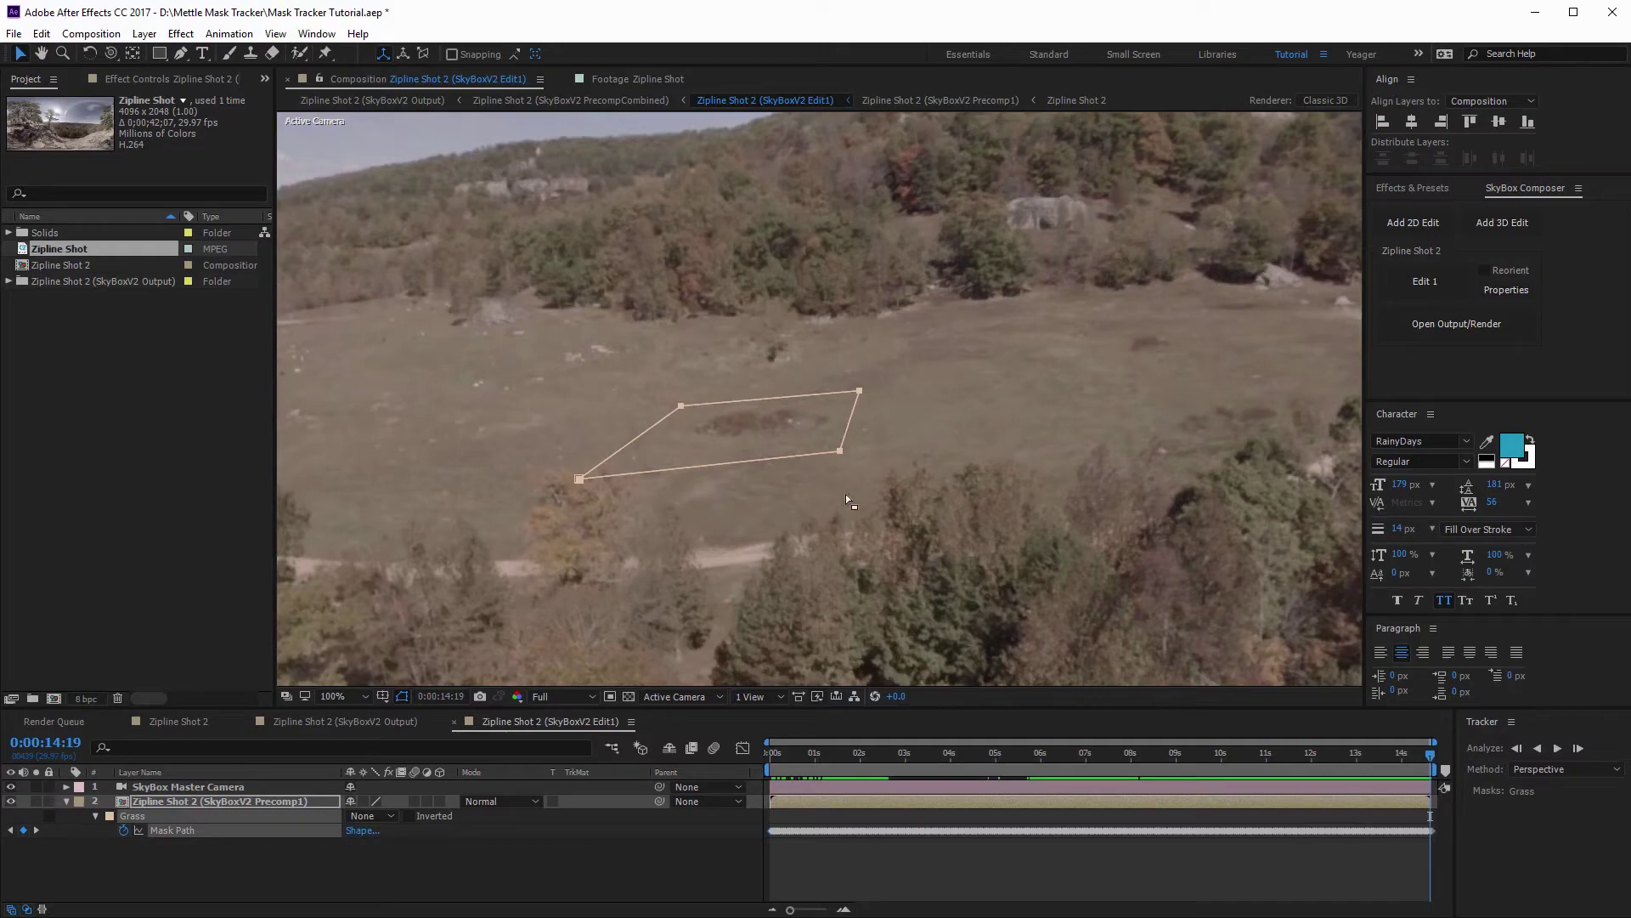
- Scrub from the last frame back to the first to check how the tracked Grass mask follows the patch
key("comma")
key("comma")
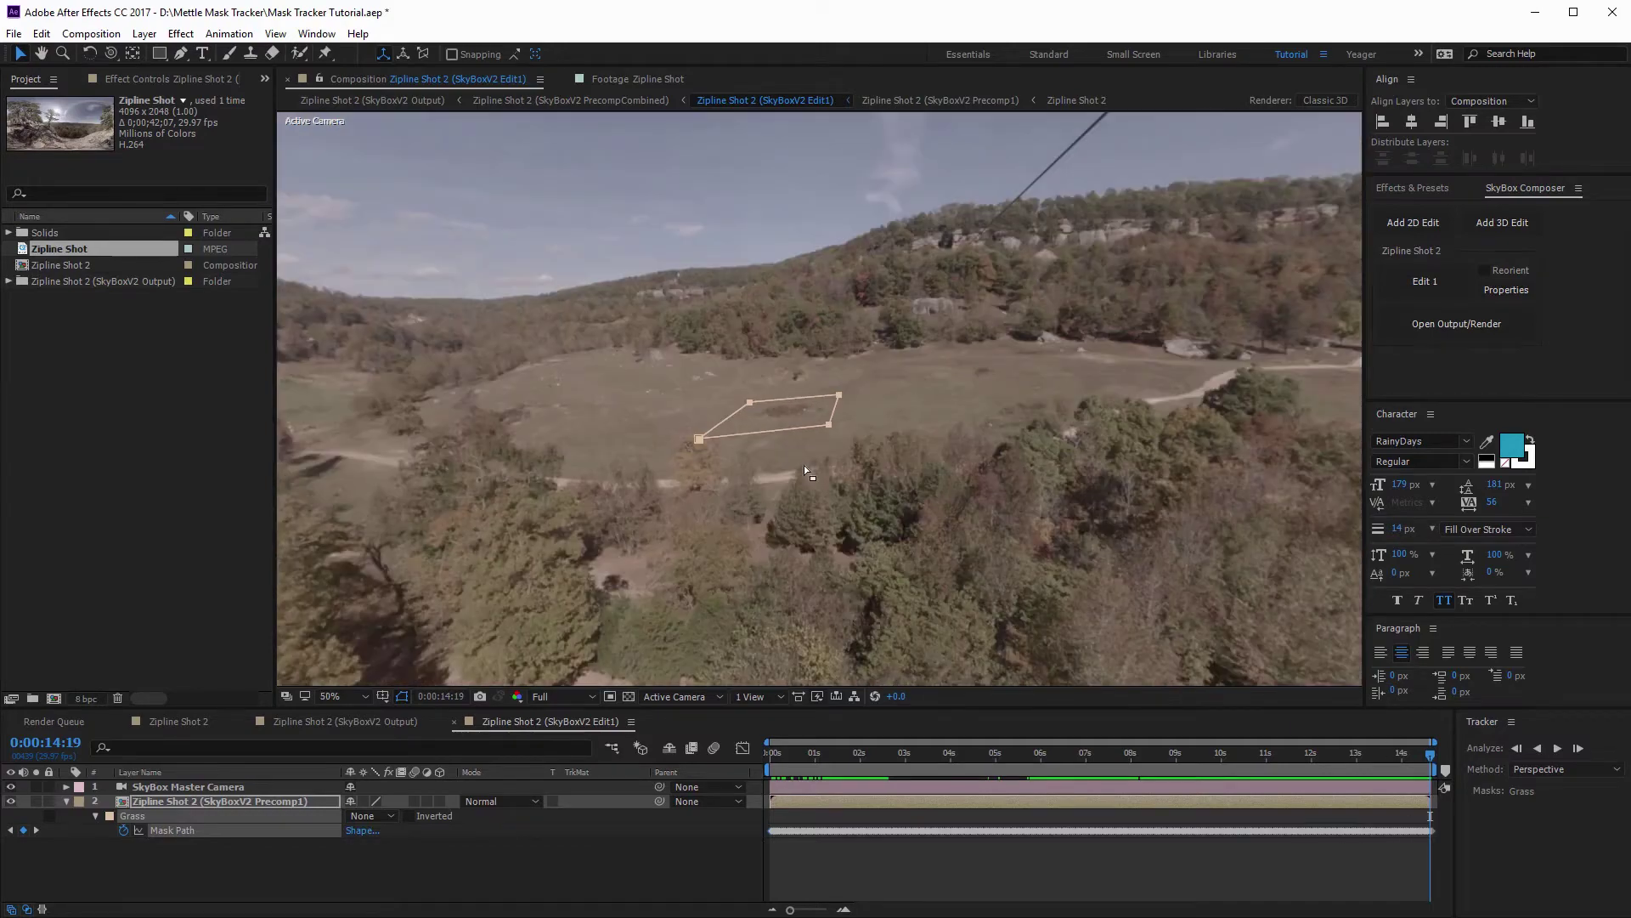
left_click(1430, 759)
left_click_drag(1430, 759, 1365, 766)
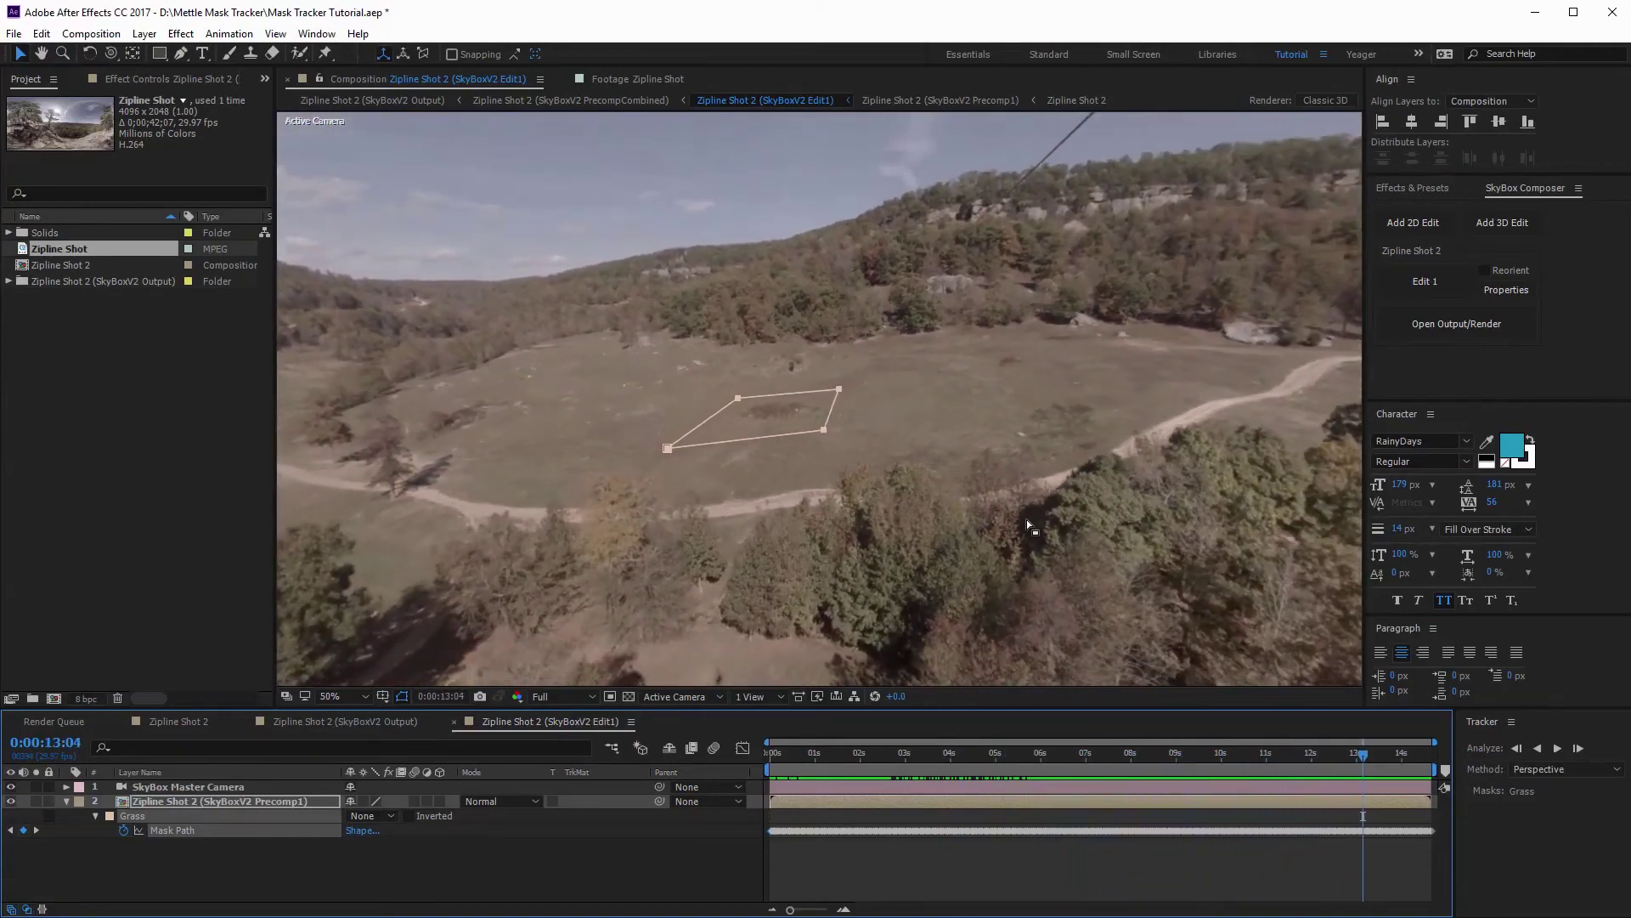
scroll(1129, 620, "down", 2)
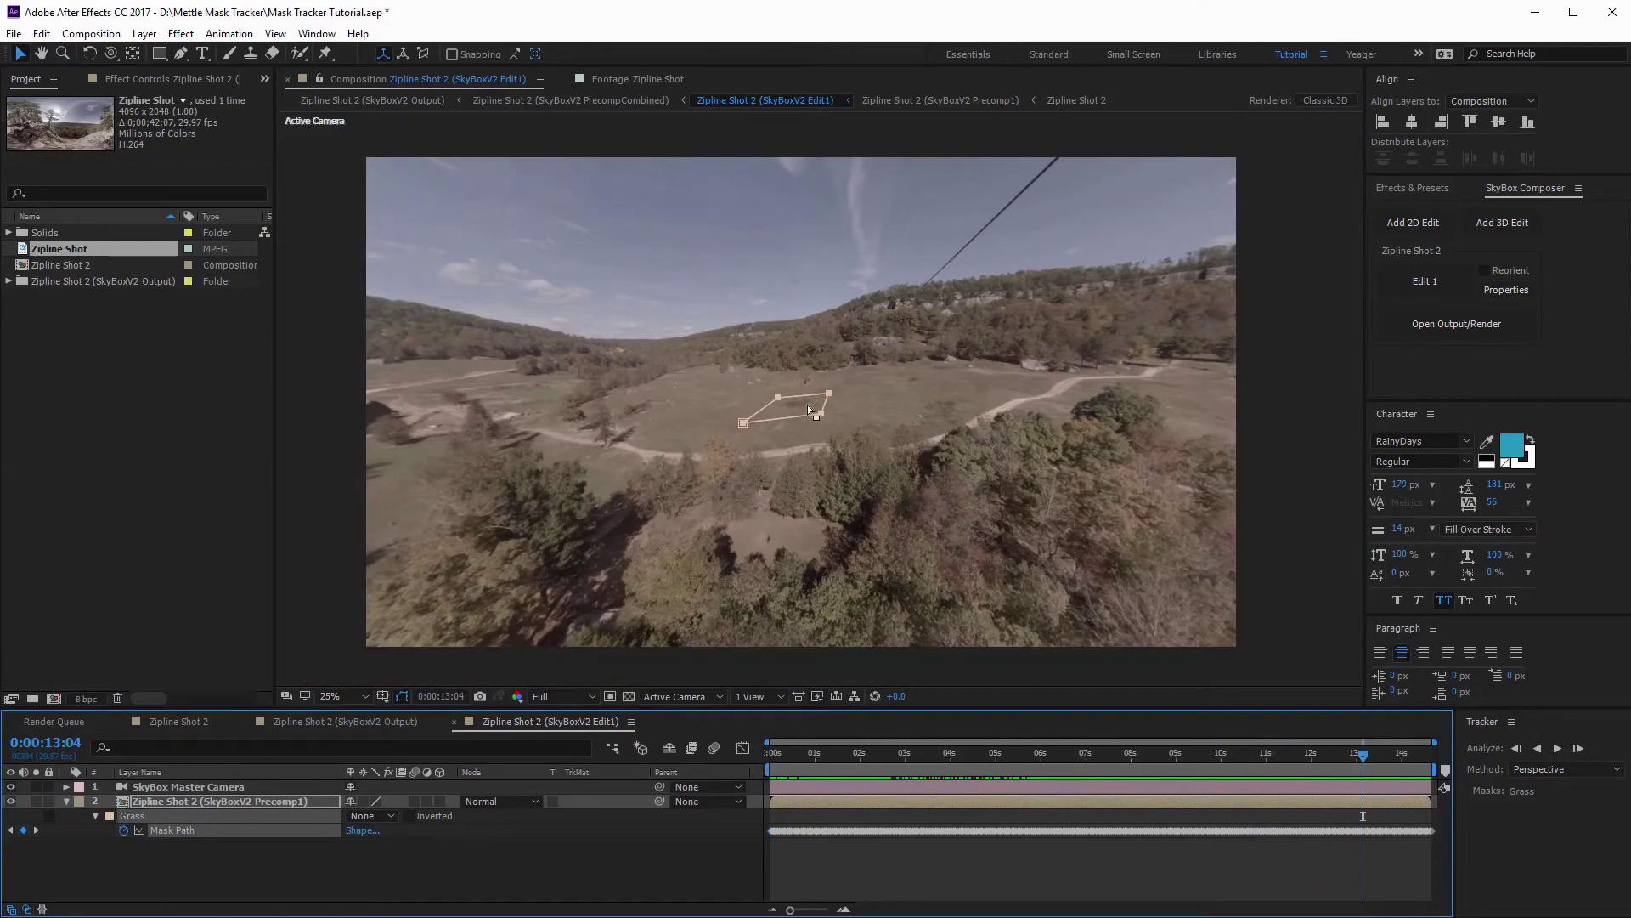
left_click_drag(1366, 754, 770, 746)
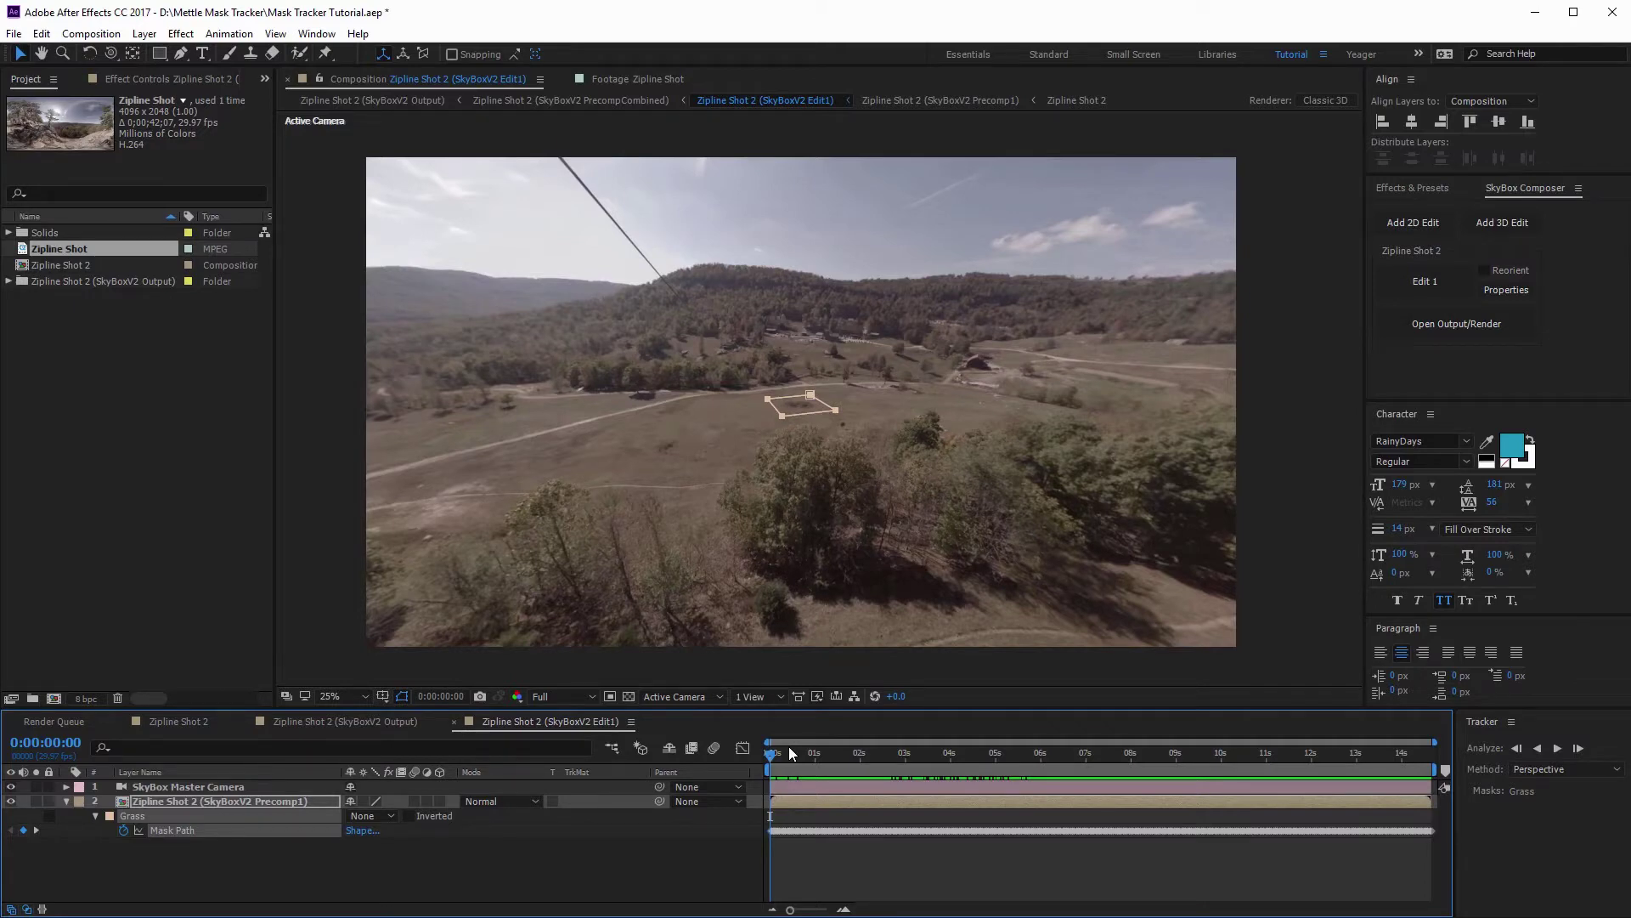
- Open the MaskTrackerPlus script and dock its panel alongside the Project panel
left_click(327, 39)
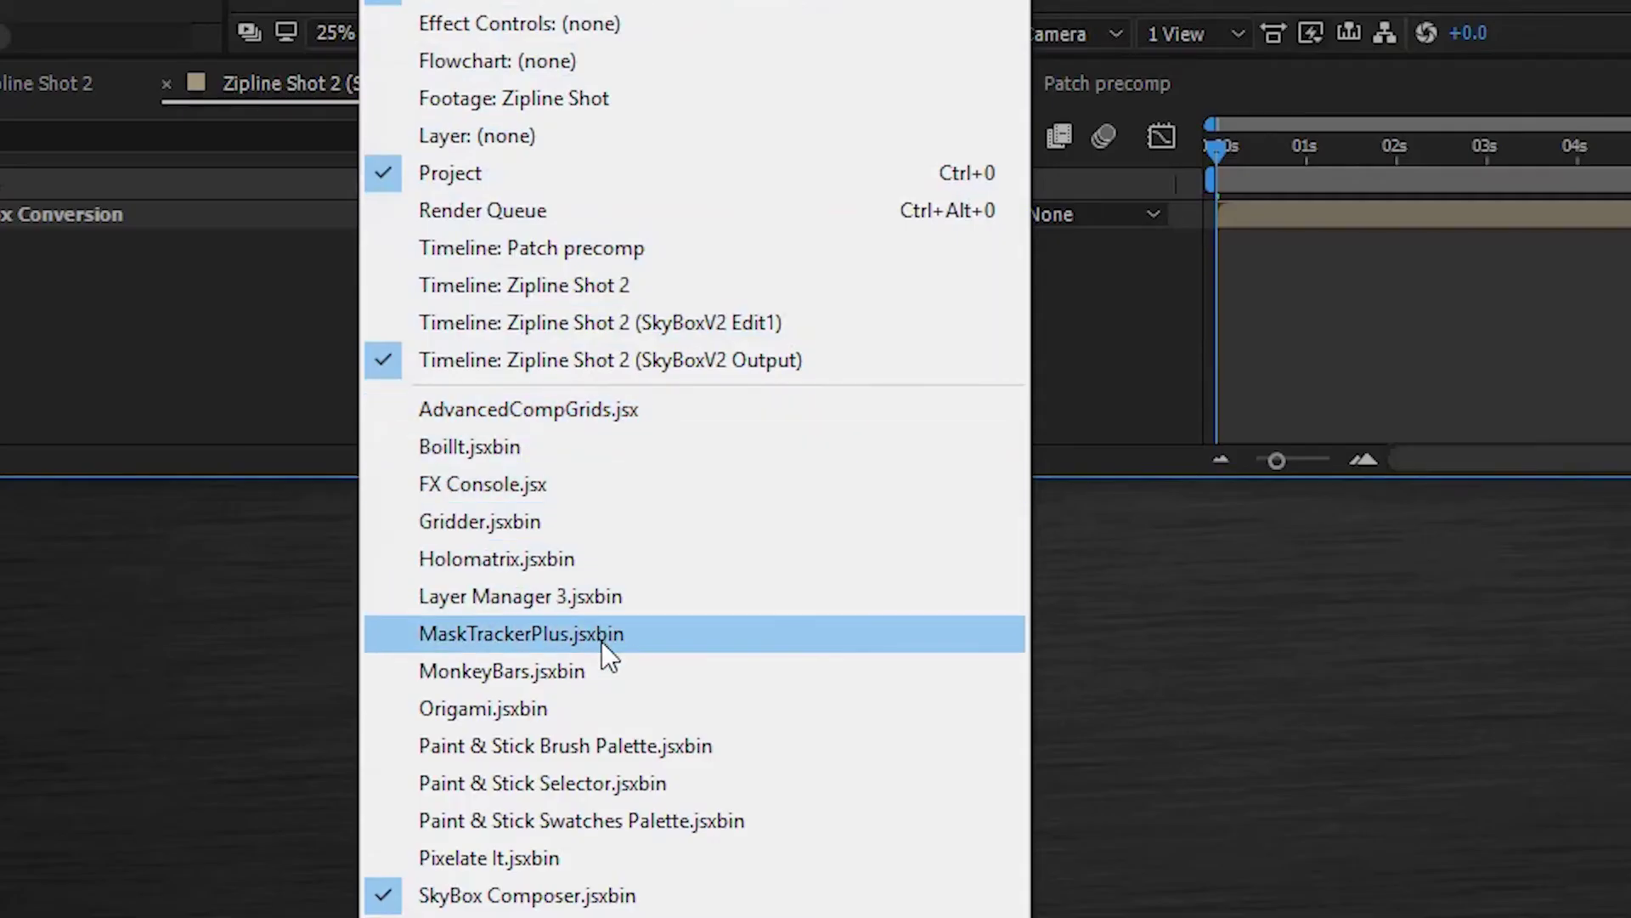
left_click(602, 641)
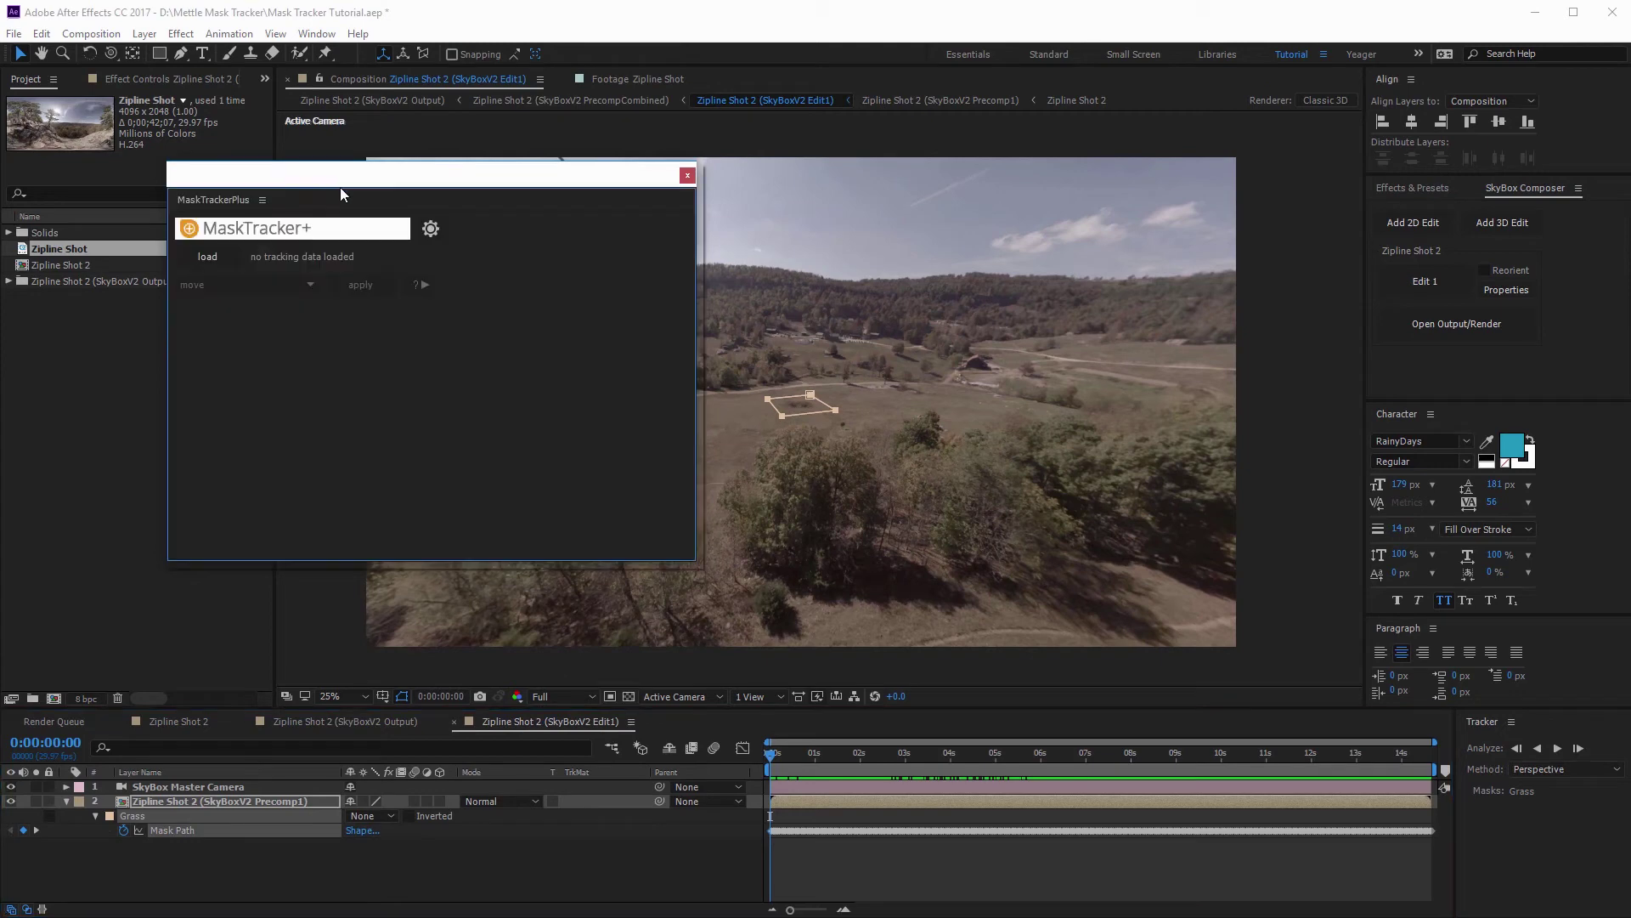
left_click_drag(315, 174, 206, 85)
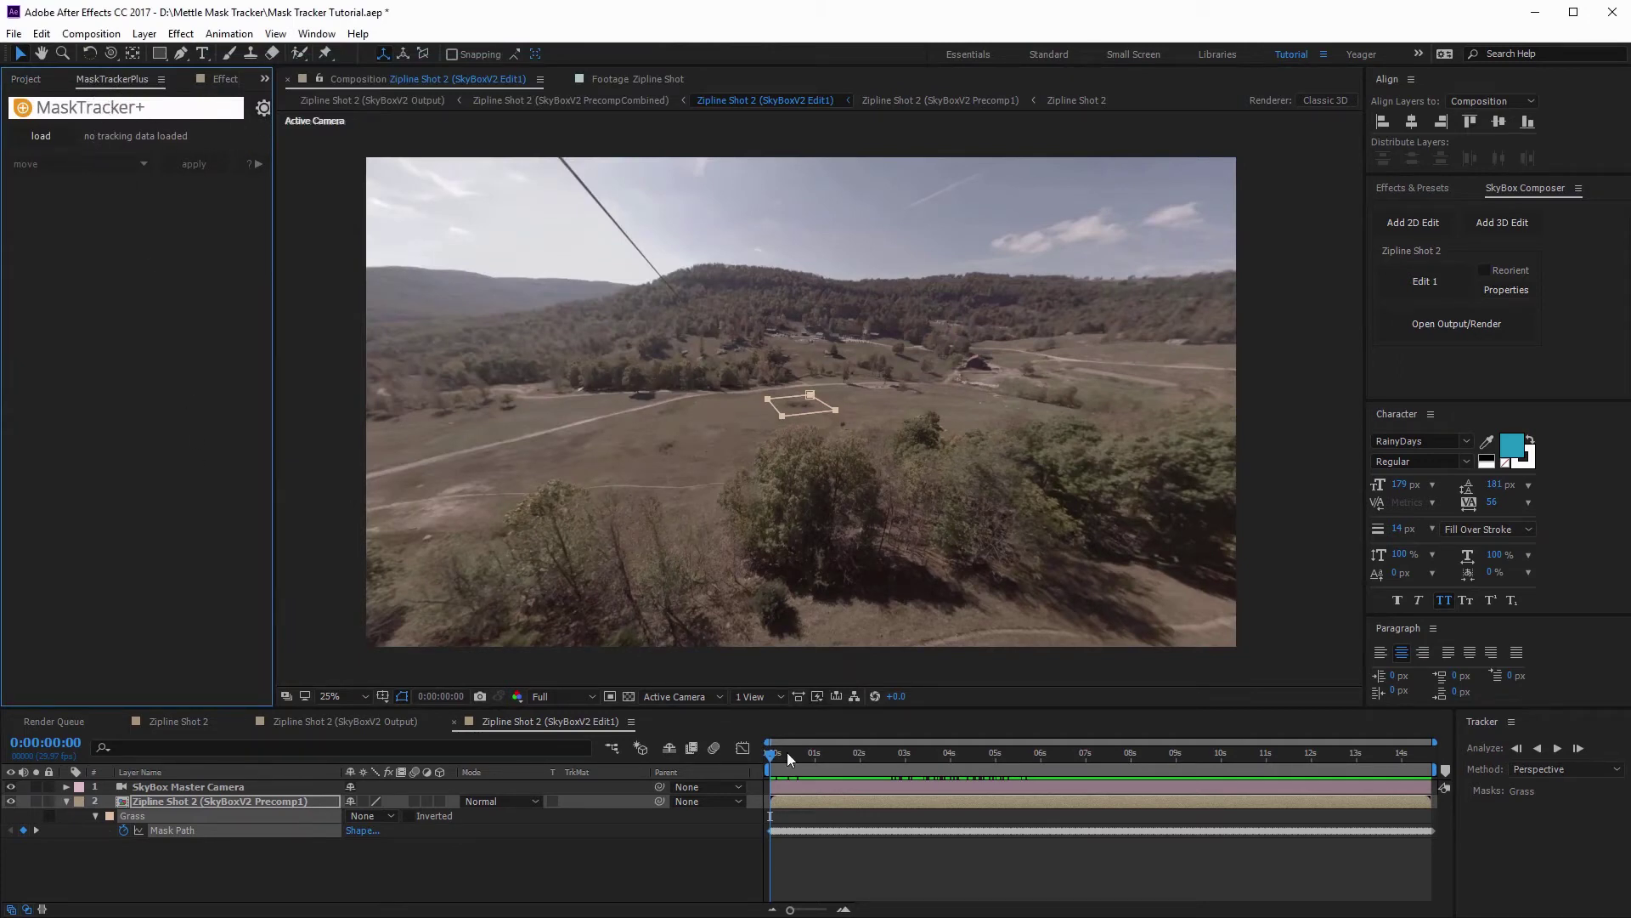
- Load the Grass mask's tracking data into MaskTracker+ and choose the stabilized precomp (skew & perspective) mode
left_click_drag(788, 754, 943, 754)
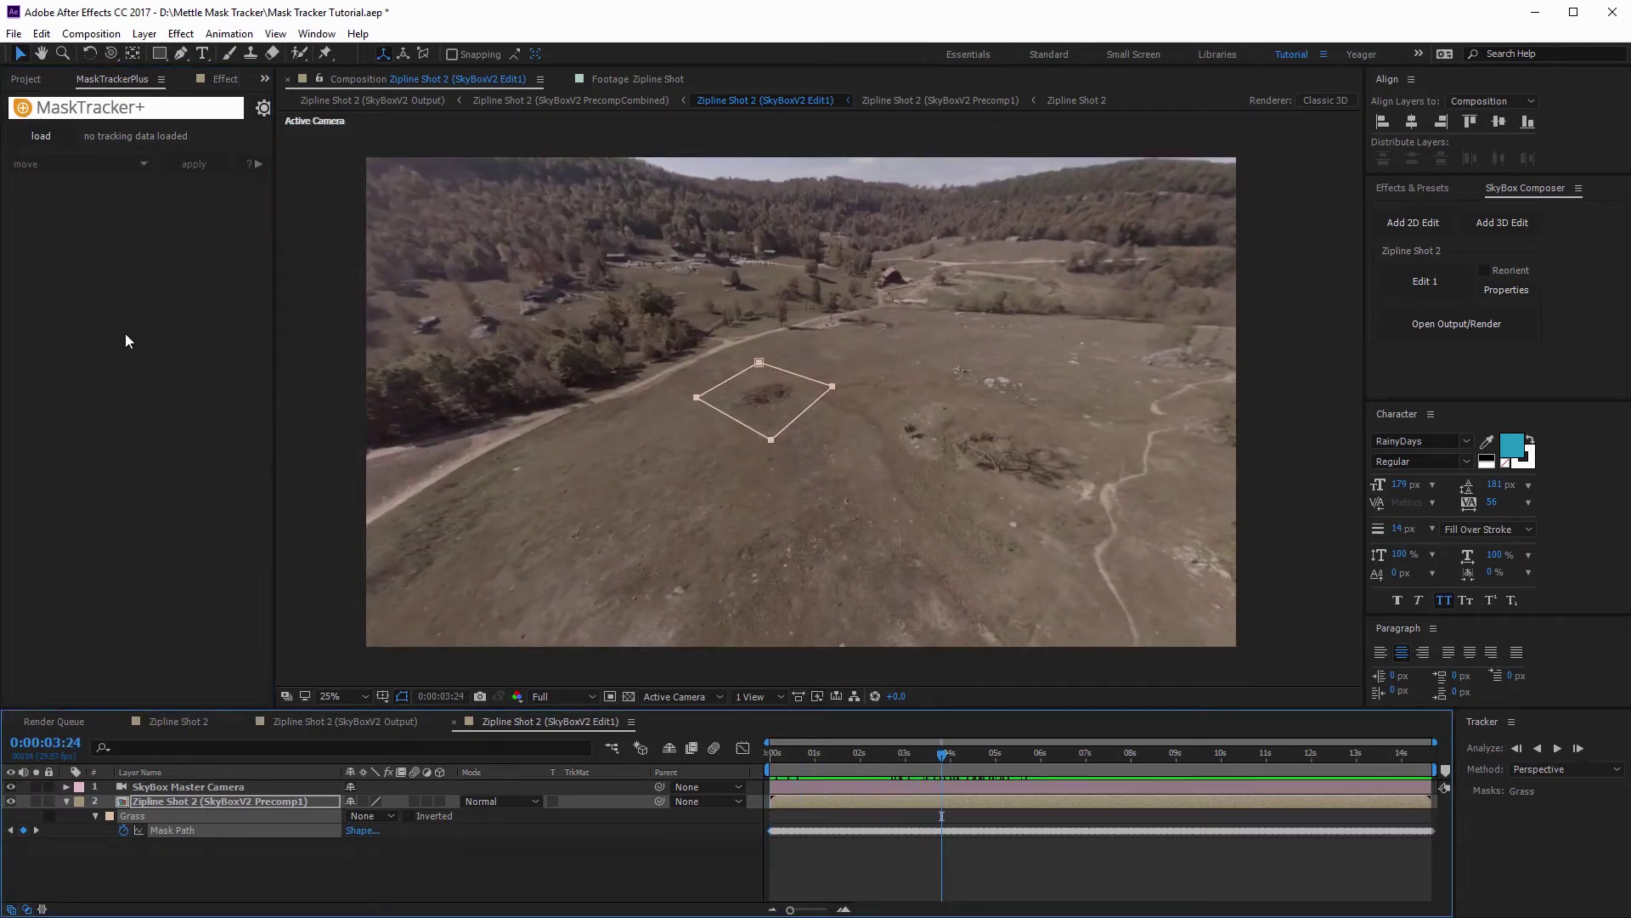
left_click(250, 865)
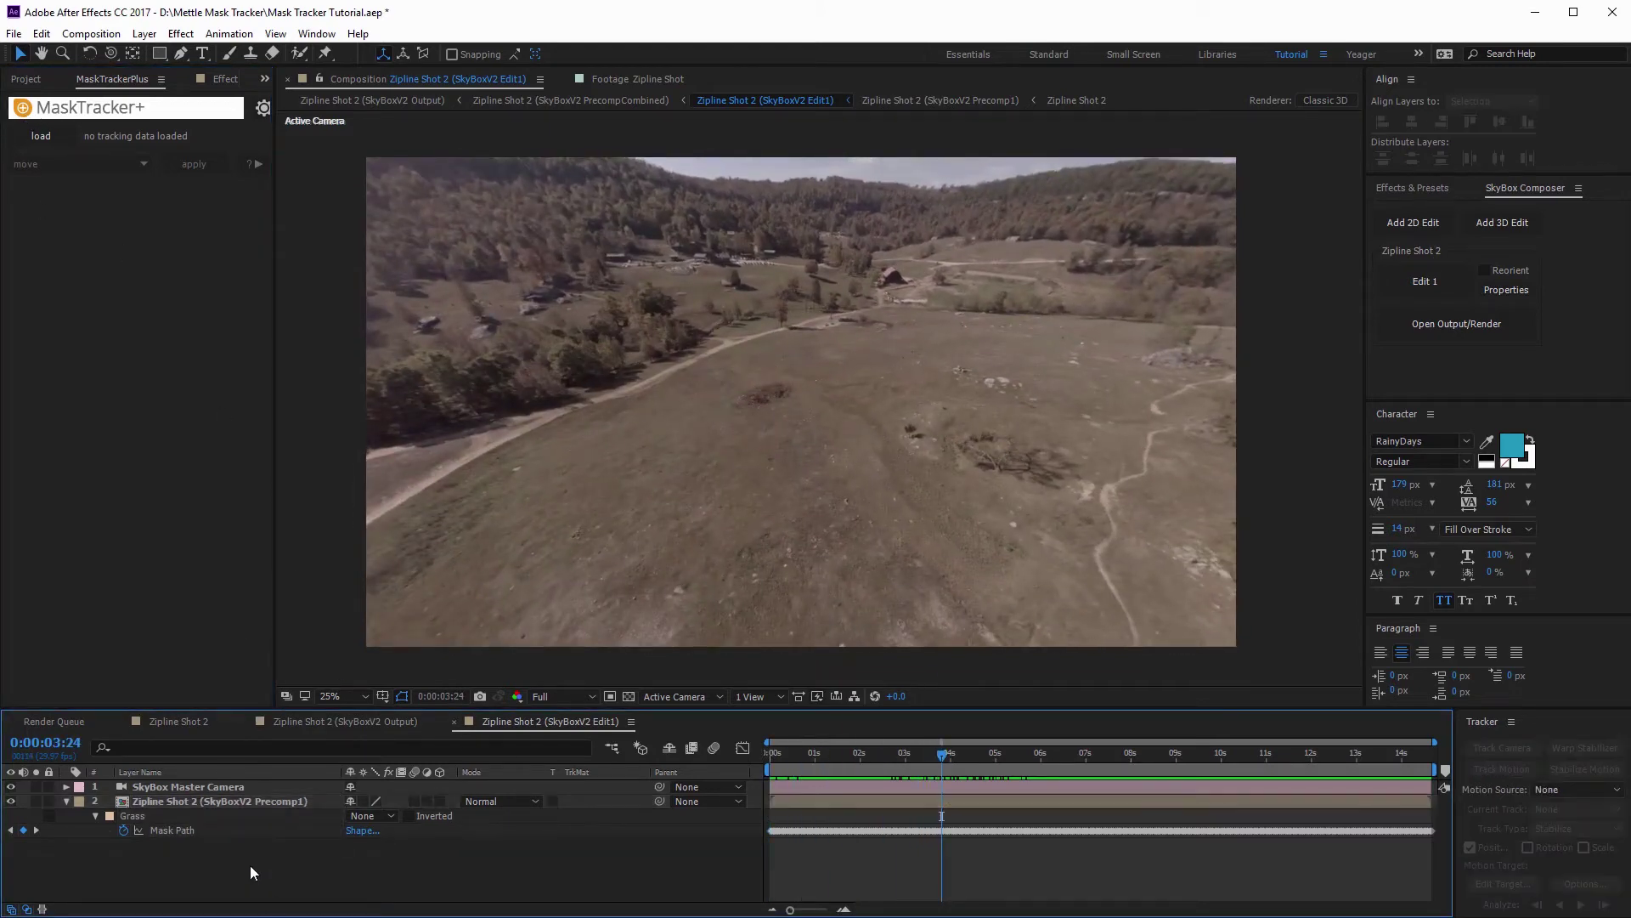
left_click(174, 802)
left_click(132, 816)
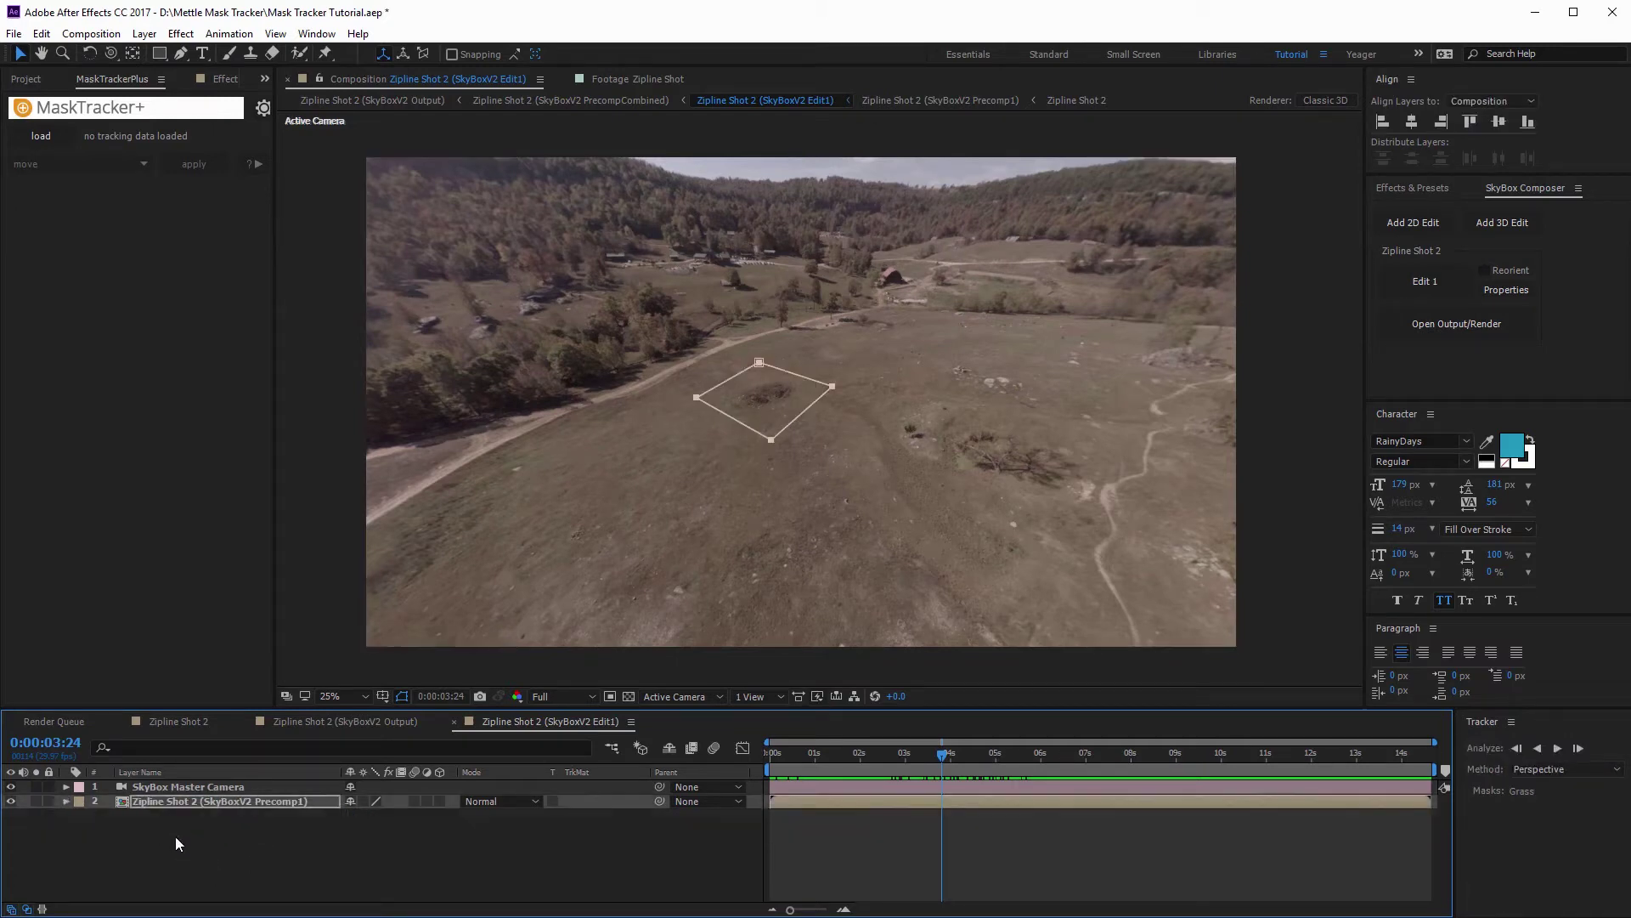
key("ctrl+shift+a")
left_click(133, 817)
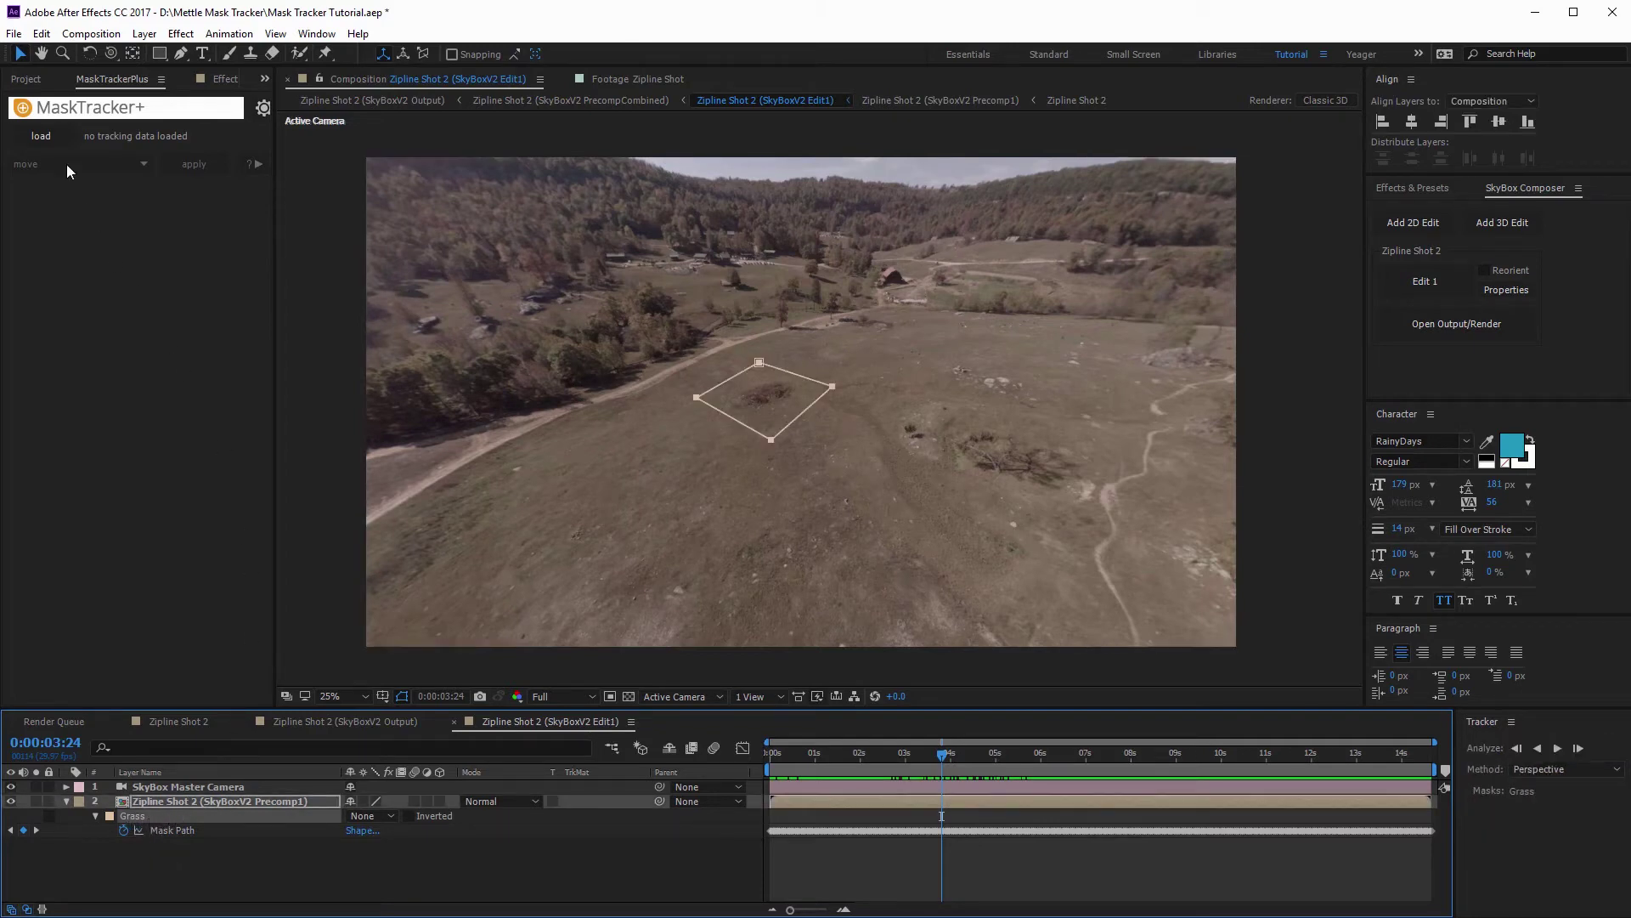
left_click(50, 136)
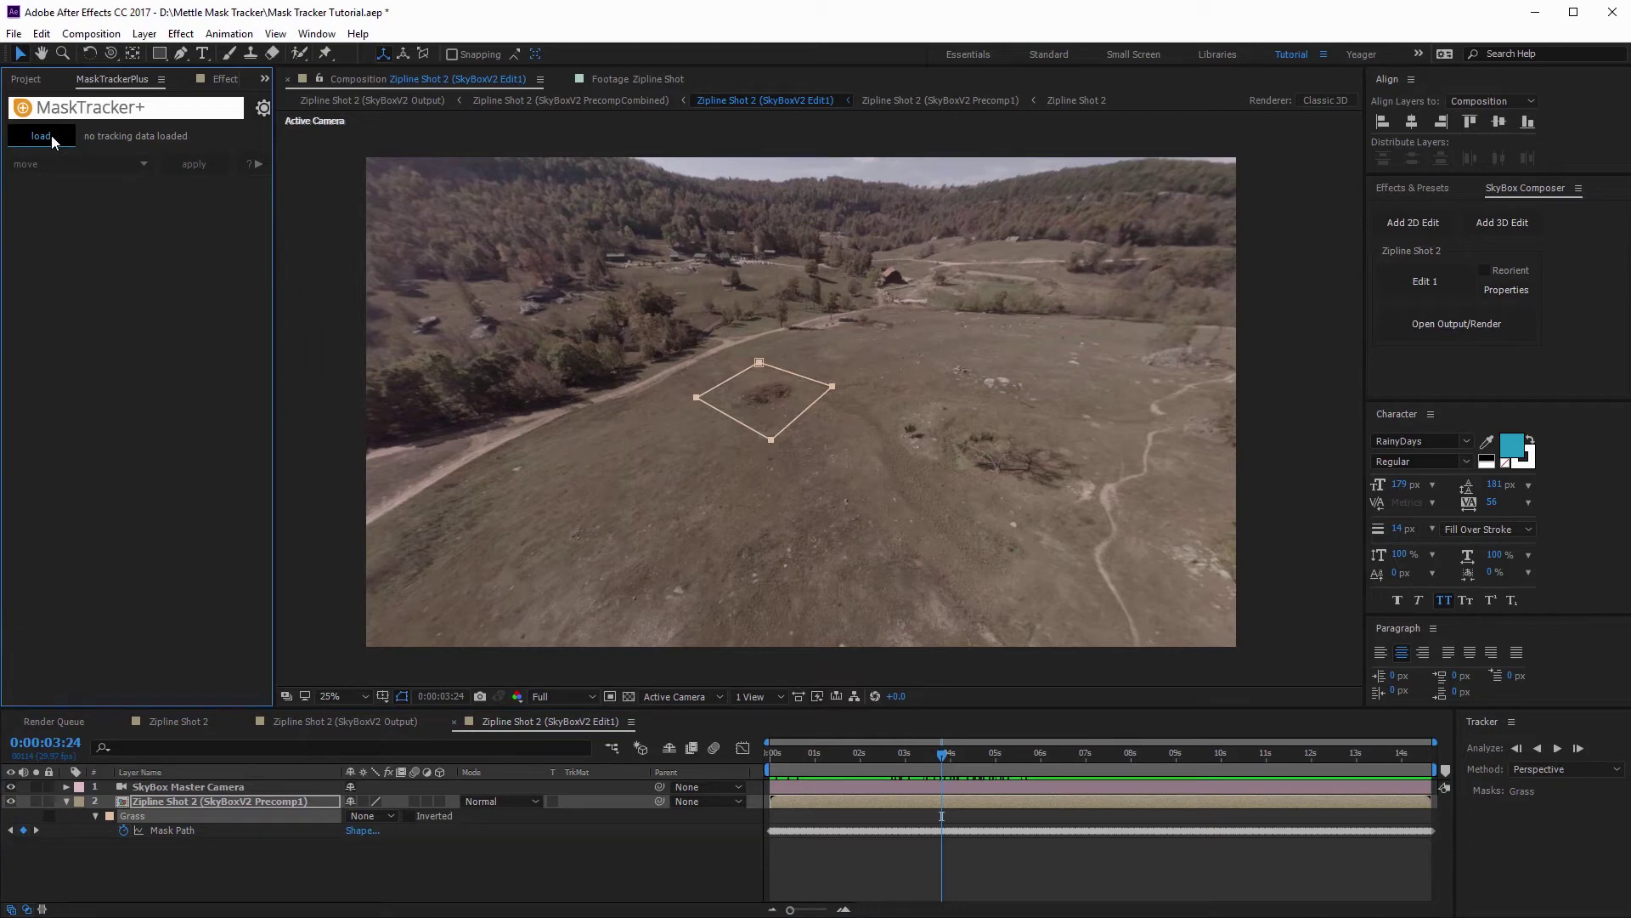
left_click(50, 136)
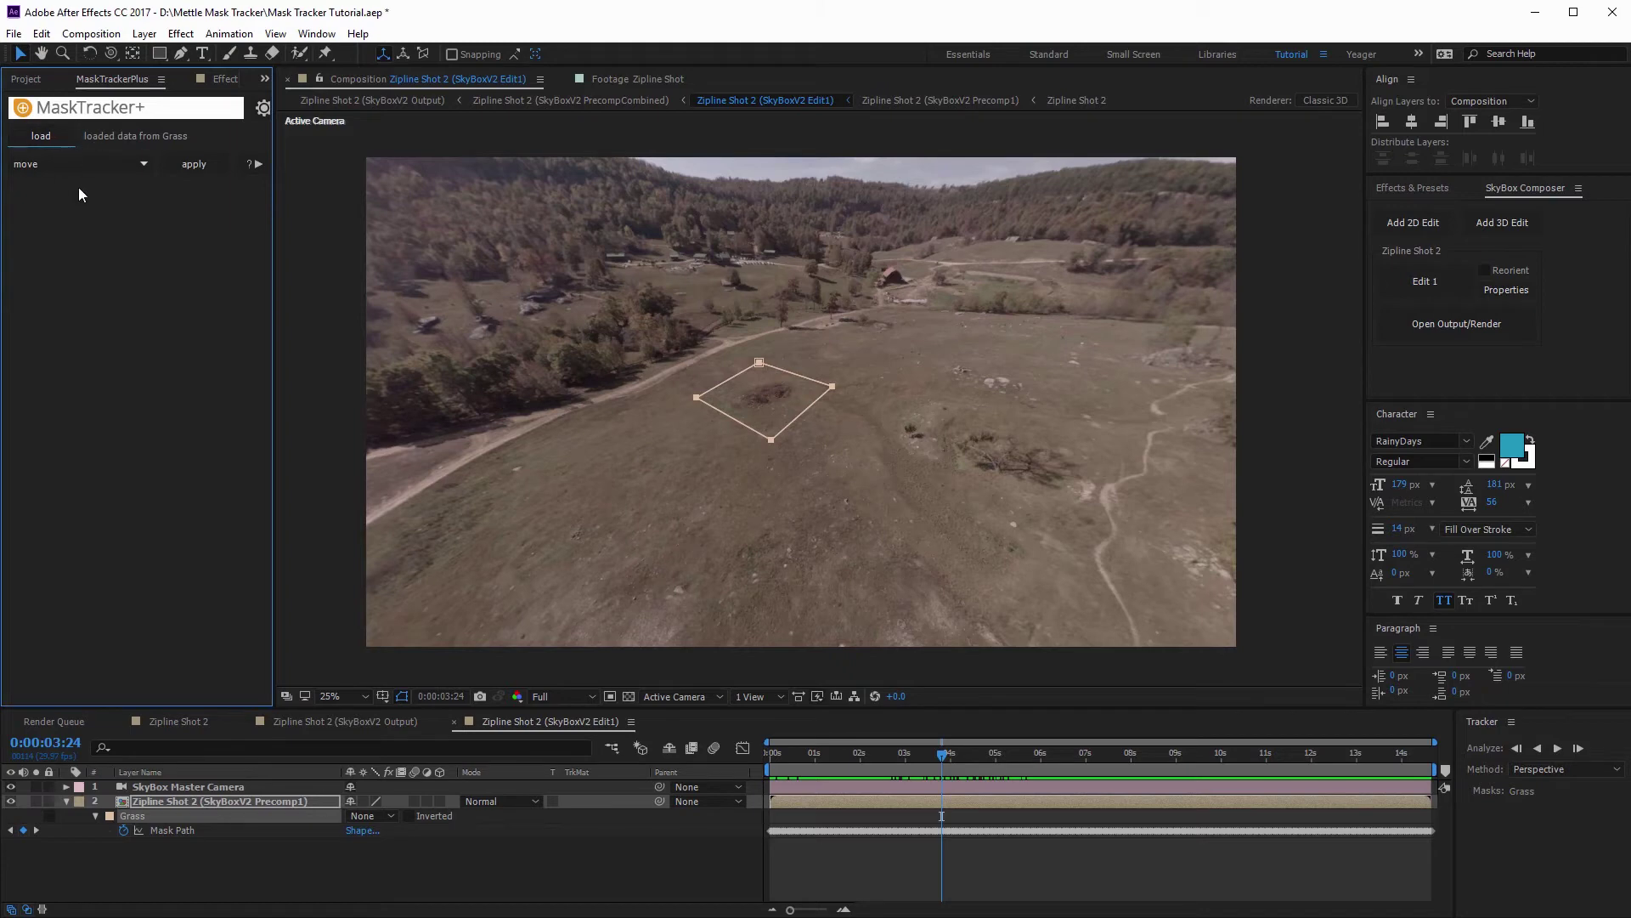
left_click(111, 163)
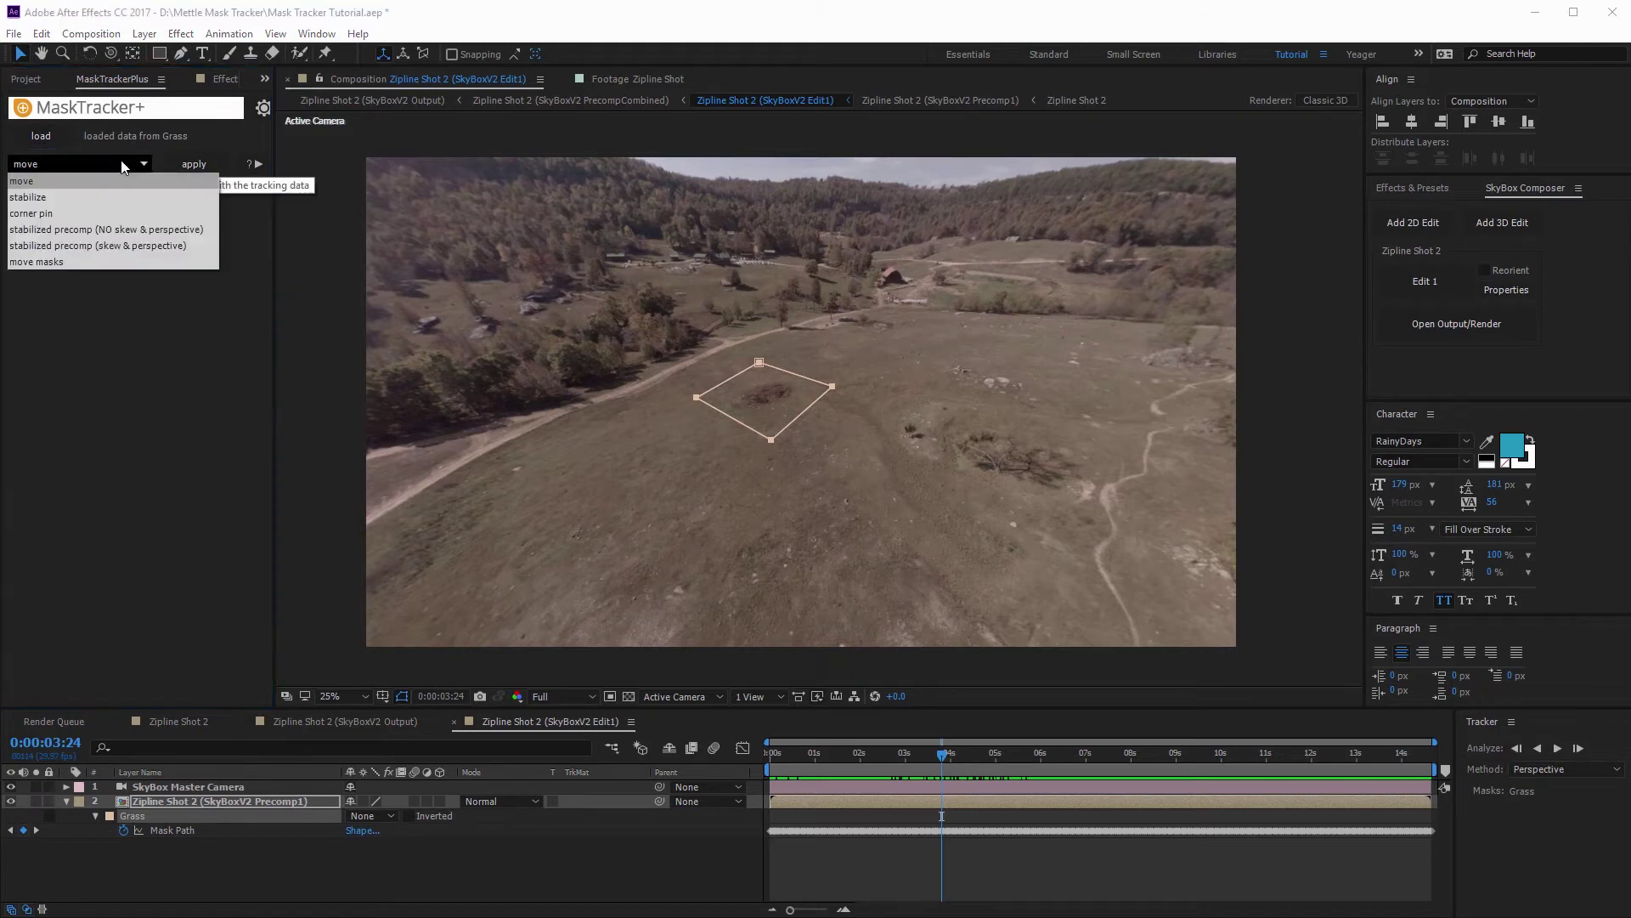
left_click(131, 246)
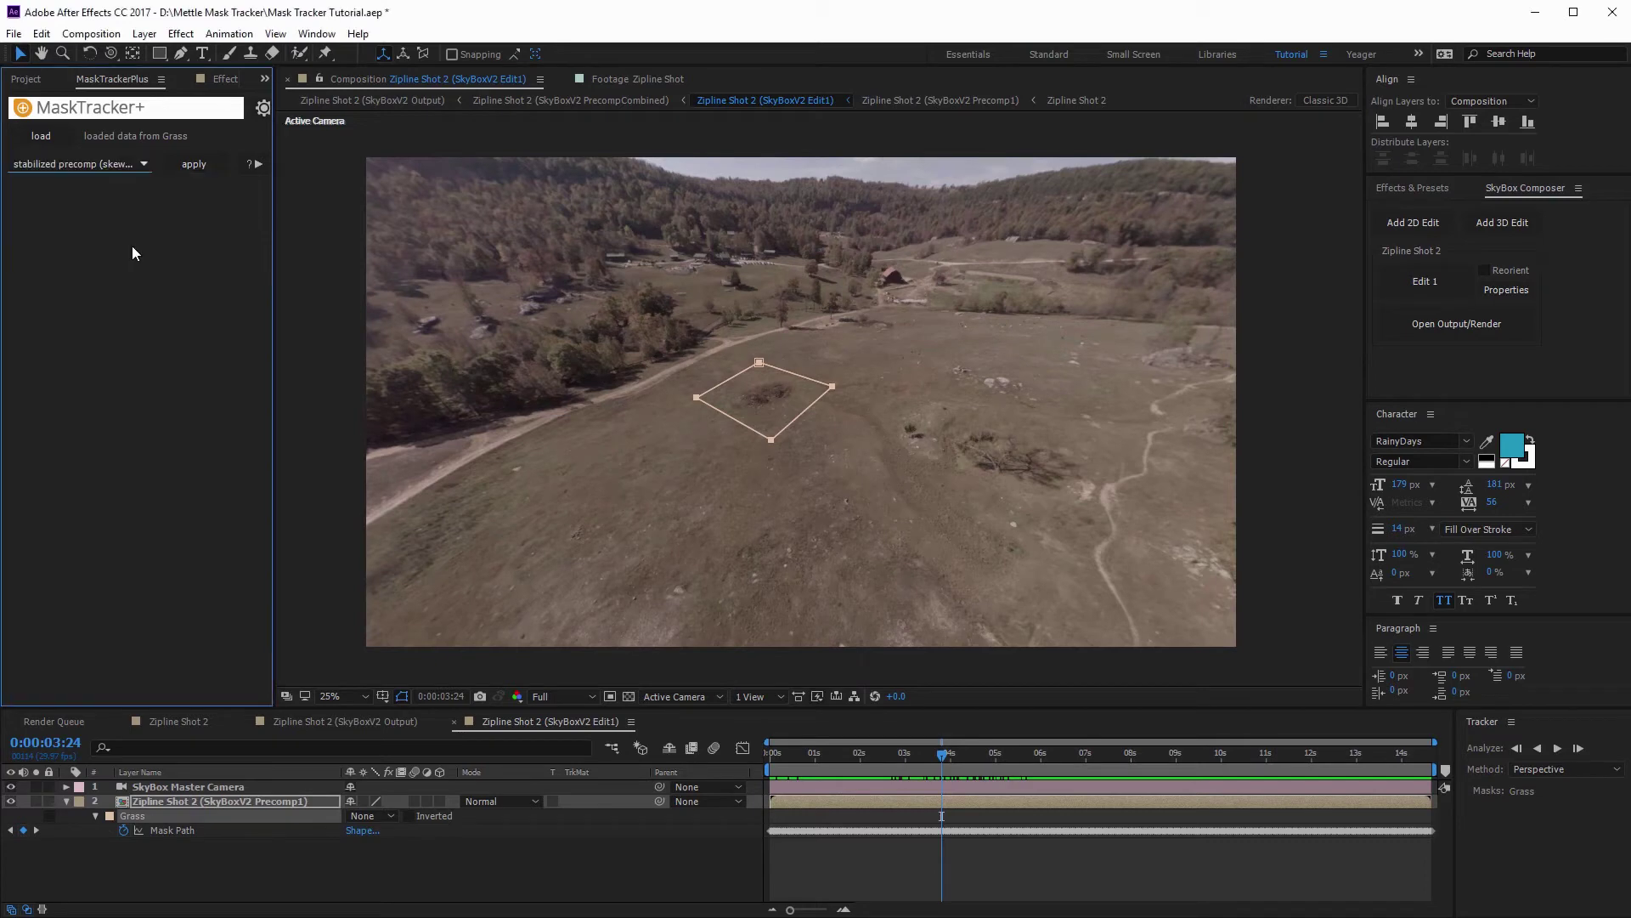
- Duplicate the Zipline Shot 2 (SkyBoxV2 Precomp1) layer and rename the upper copy Patch
left_click(198, 858)
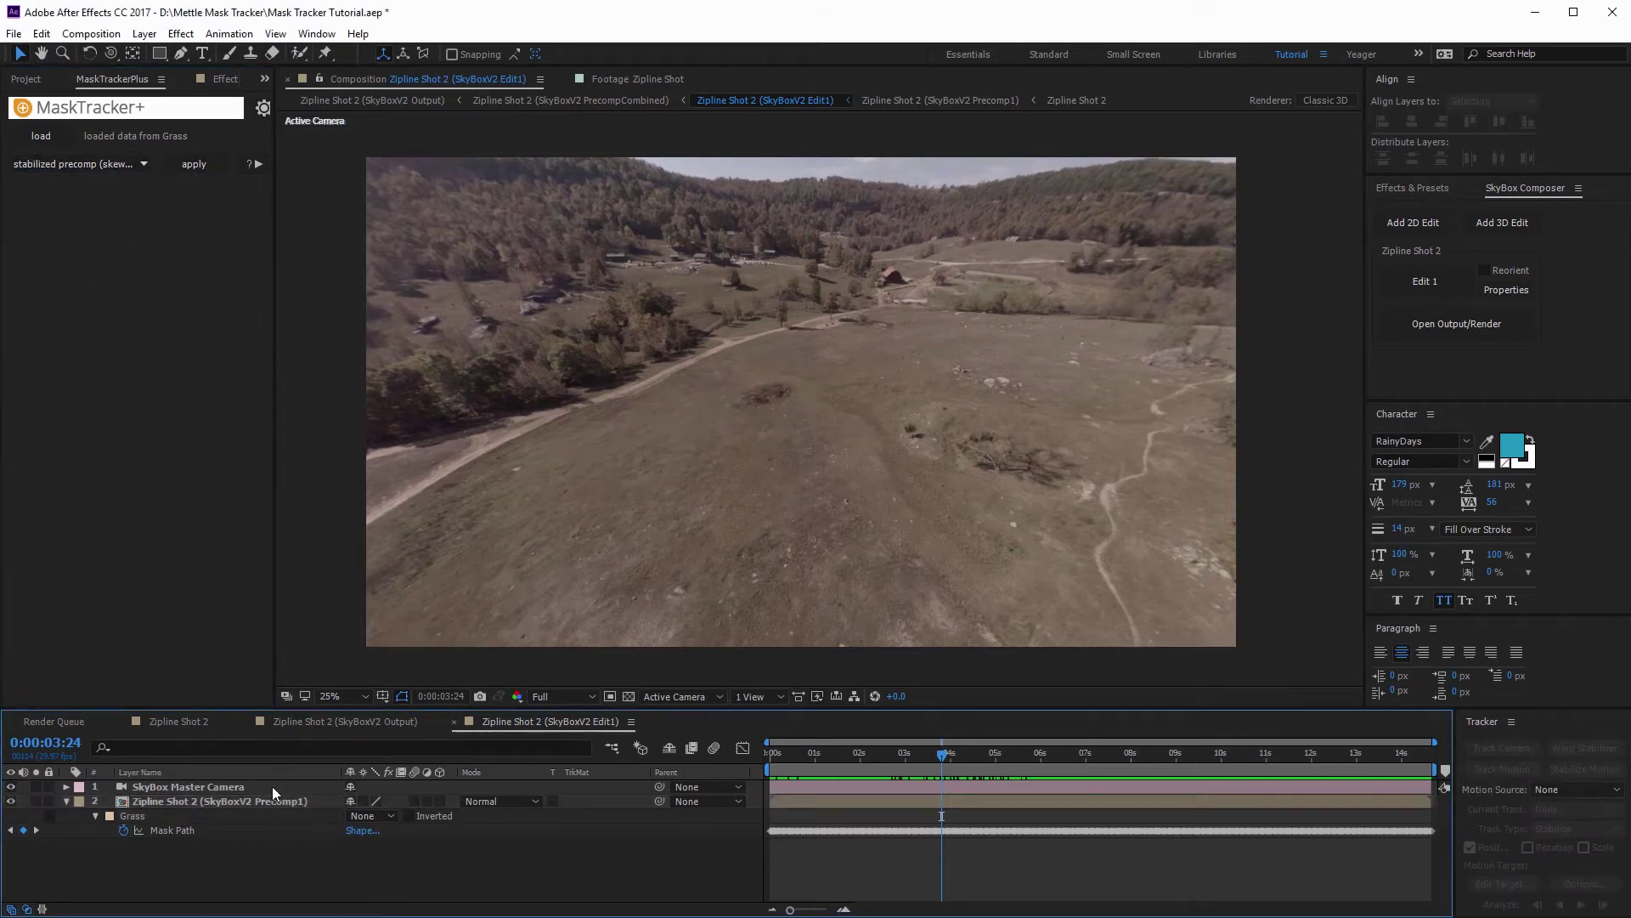
left_click(255, 803)
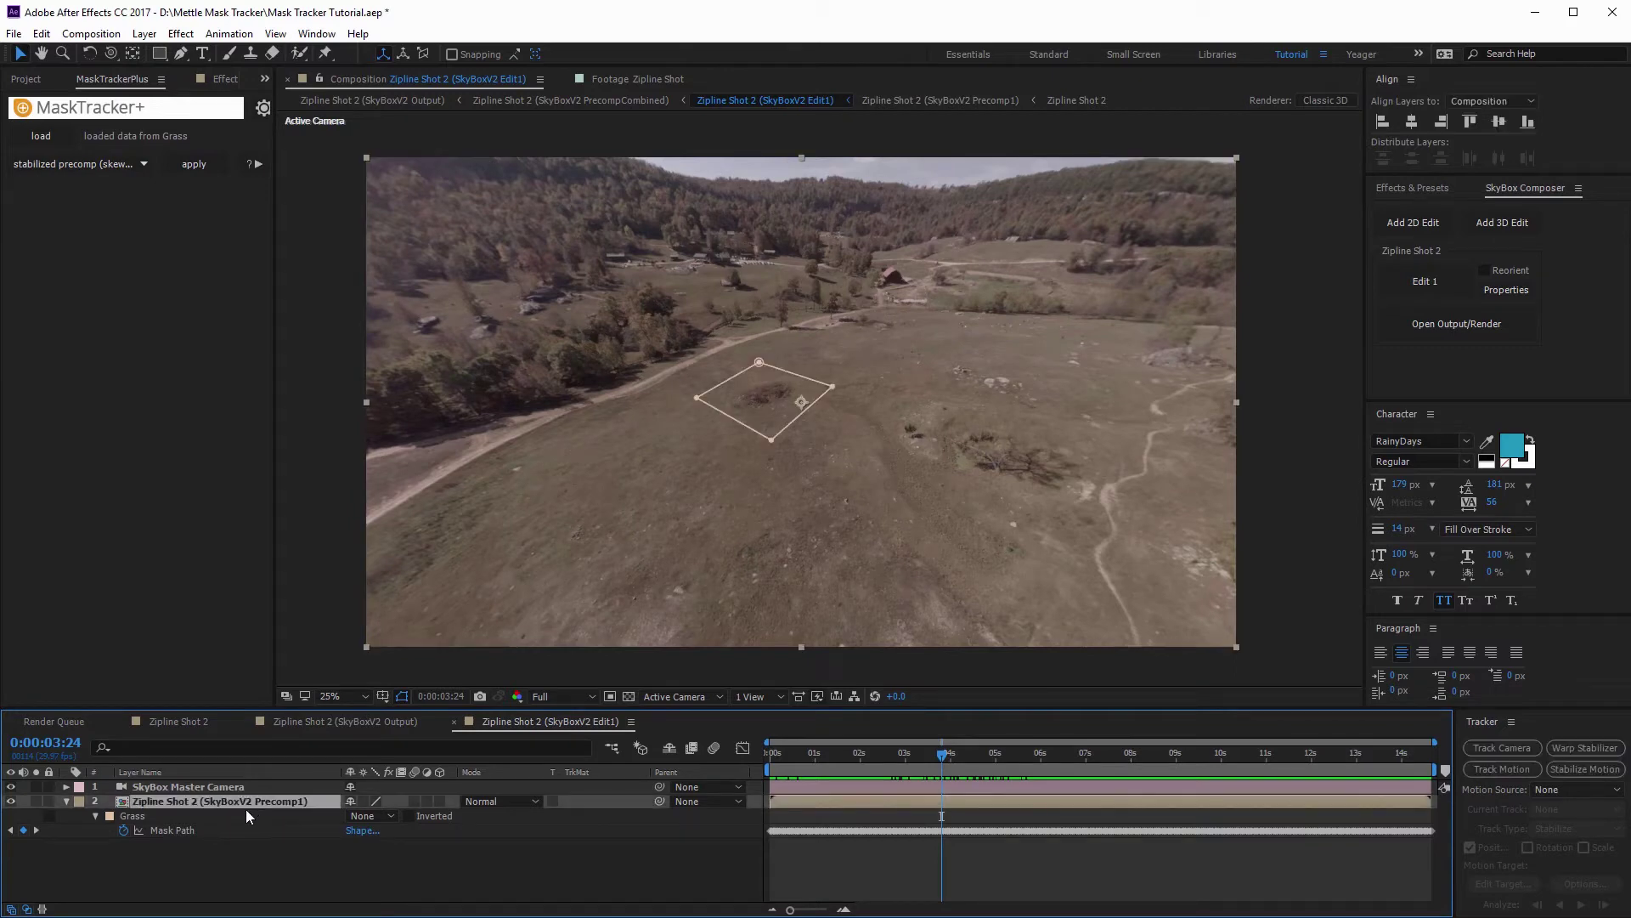
key("ctrl+d")
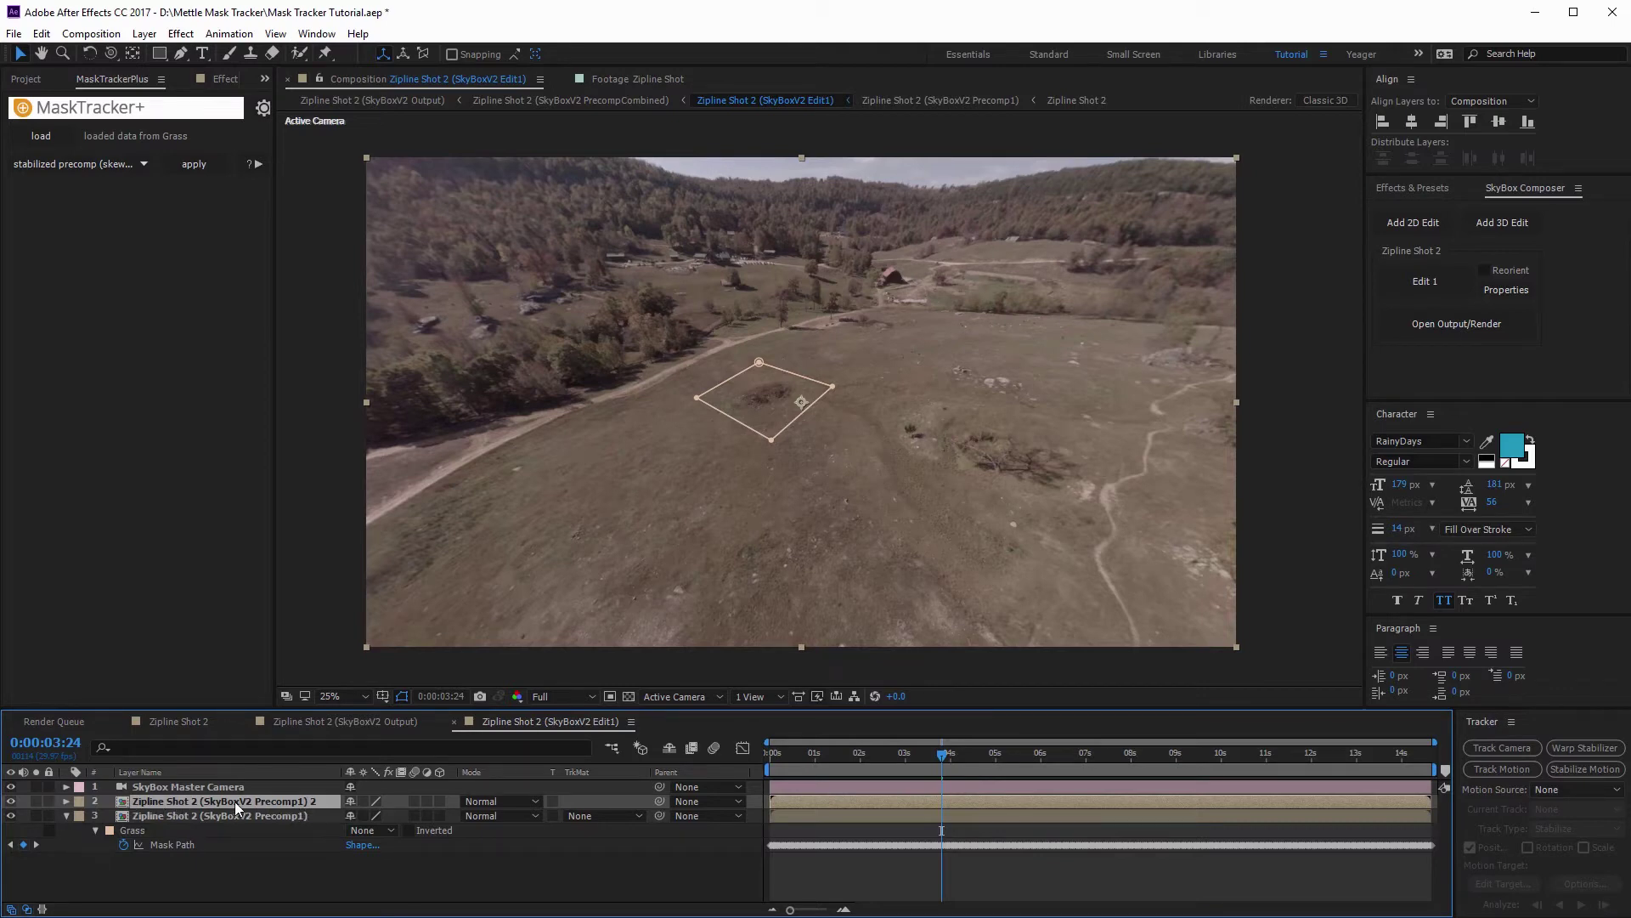
key("Return")
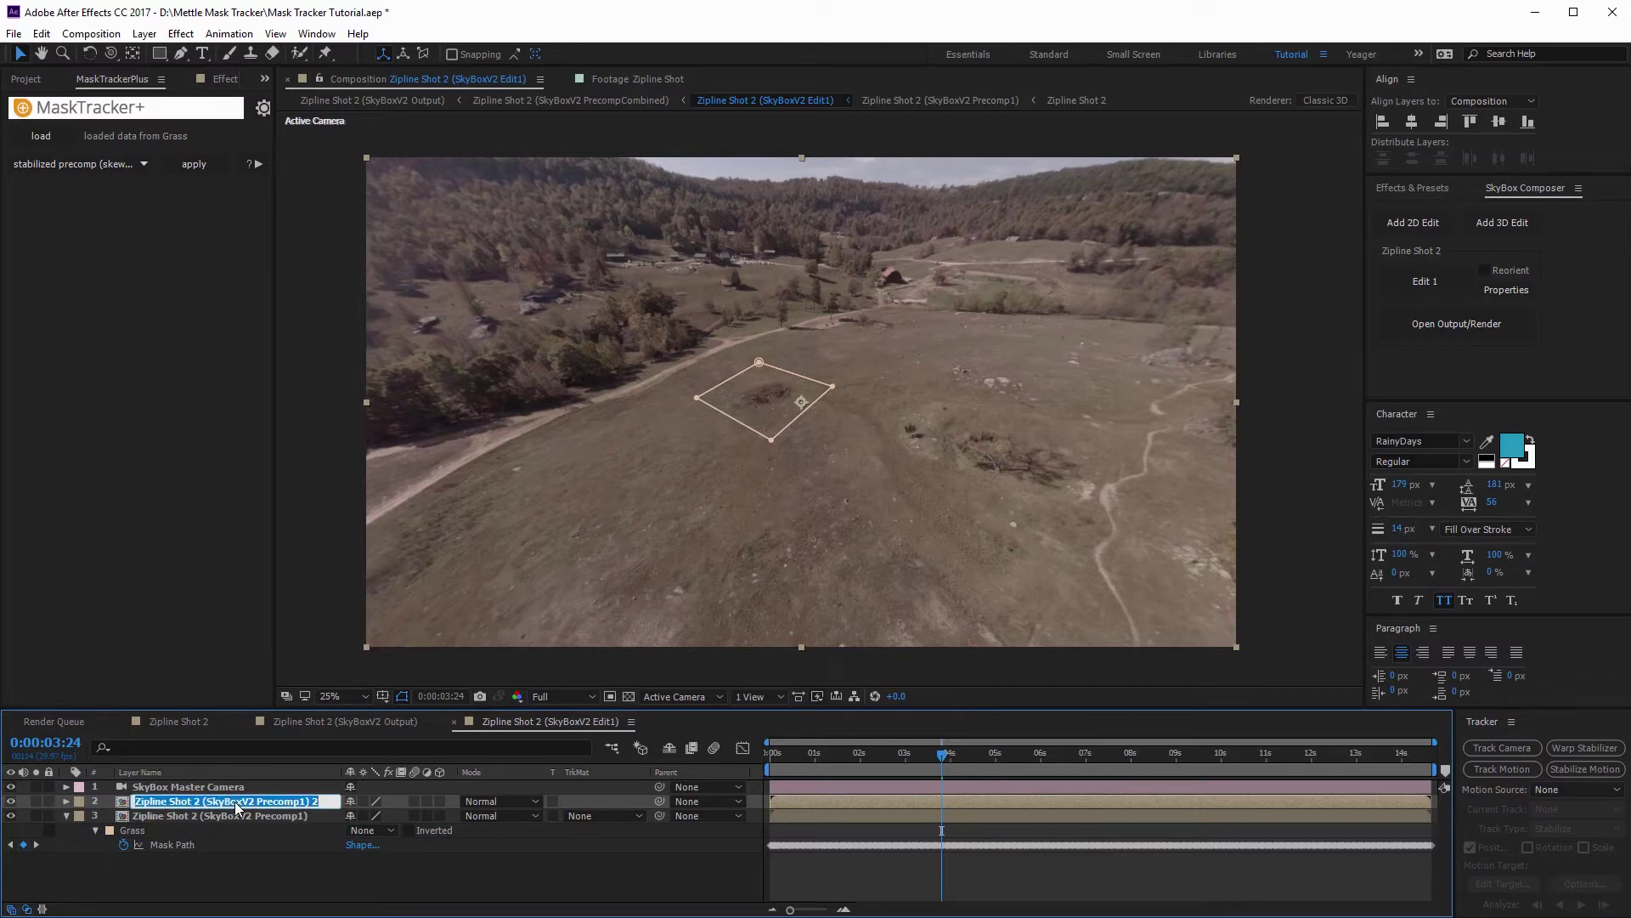
type("Patch")
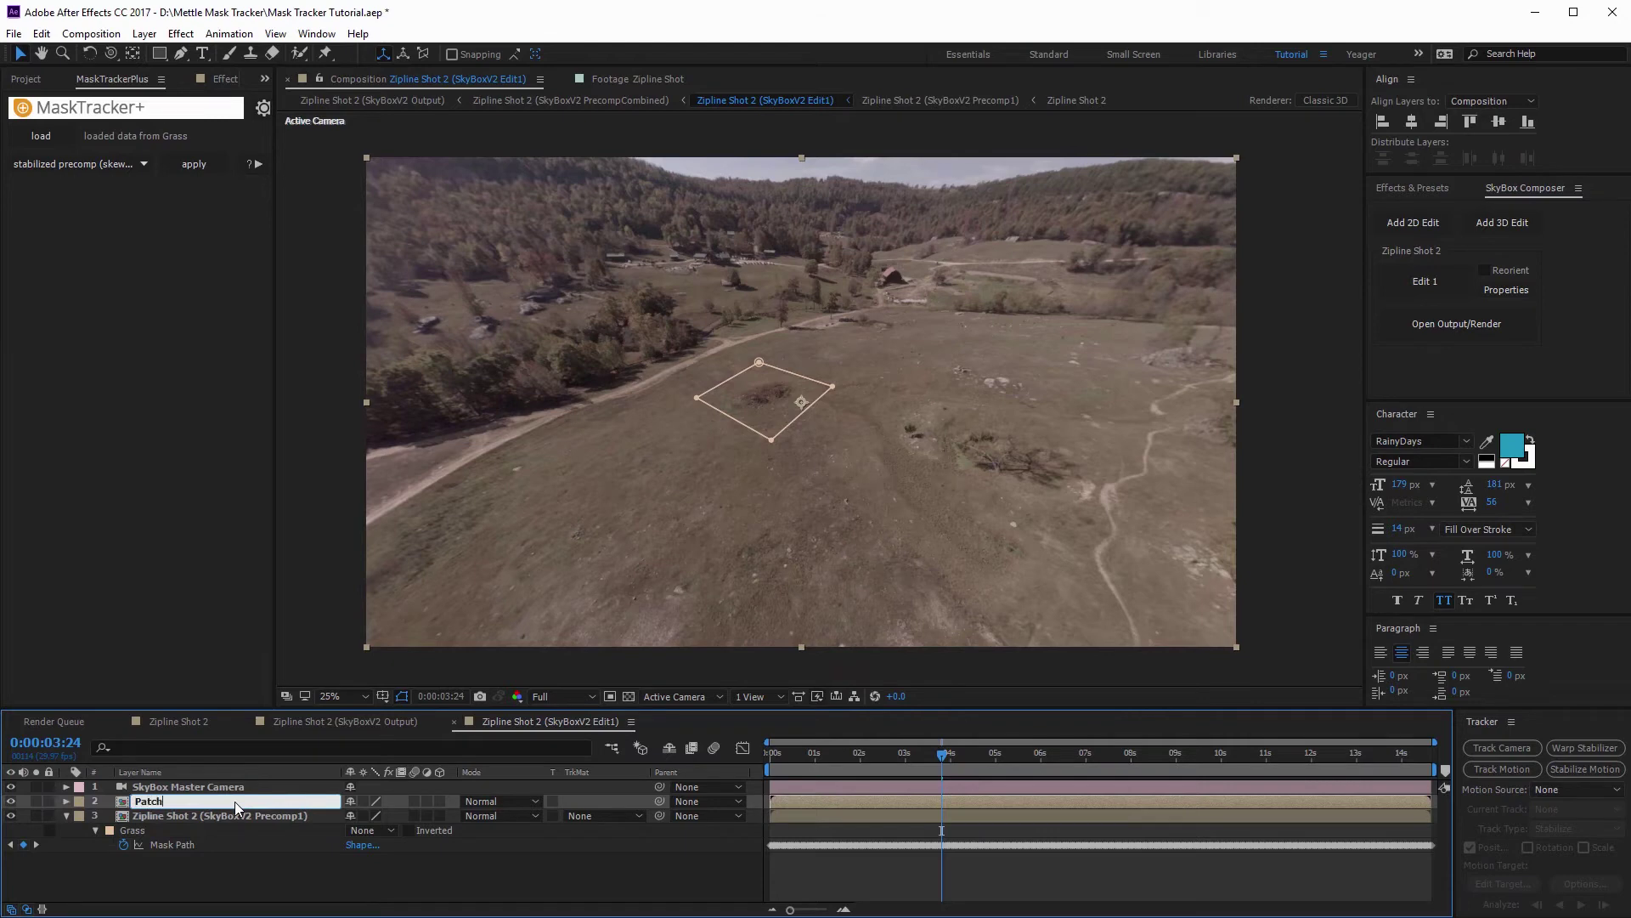
key("Return")
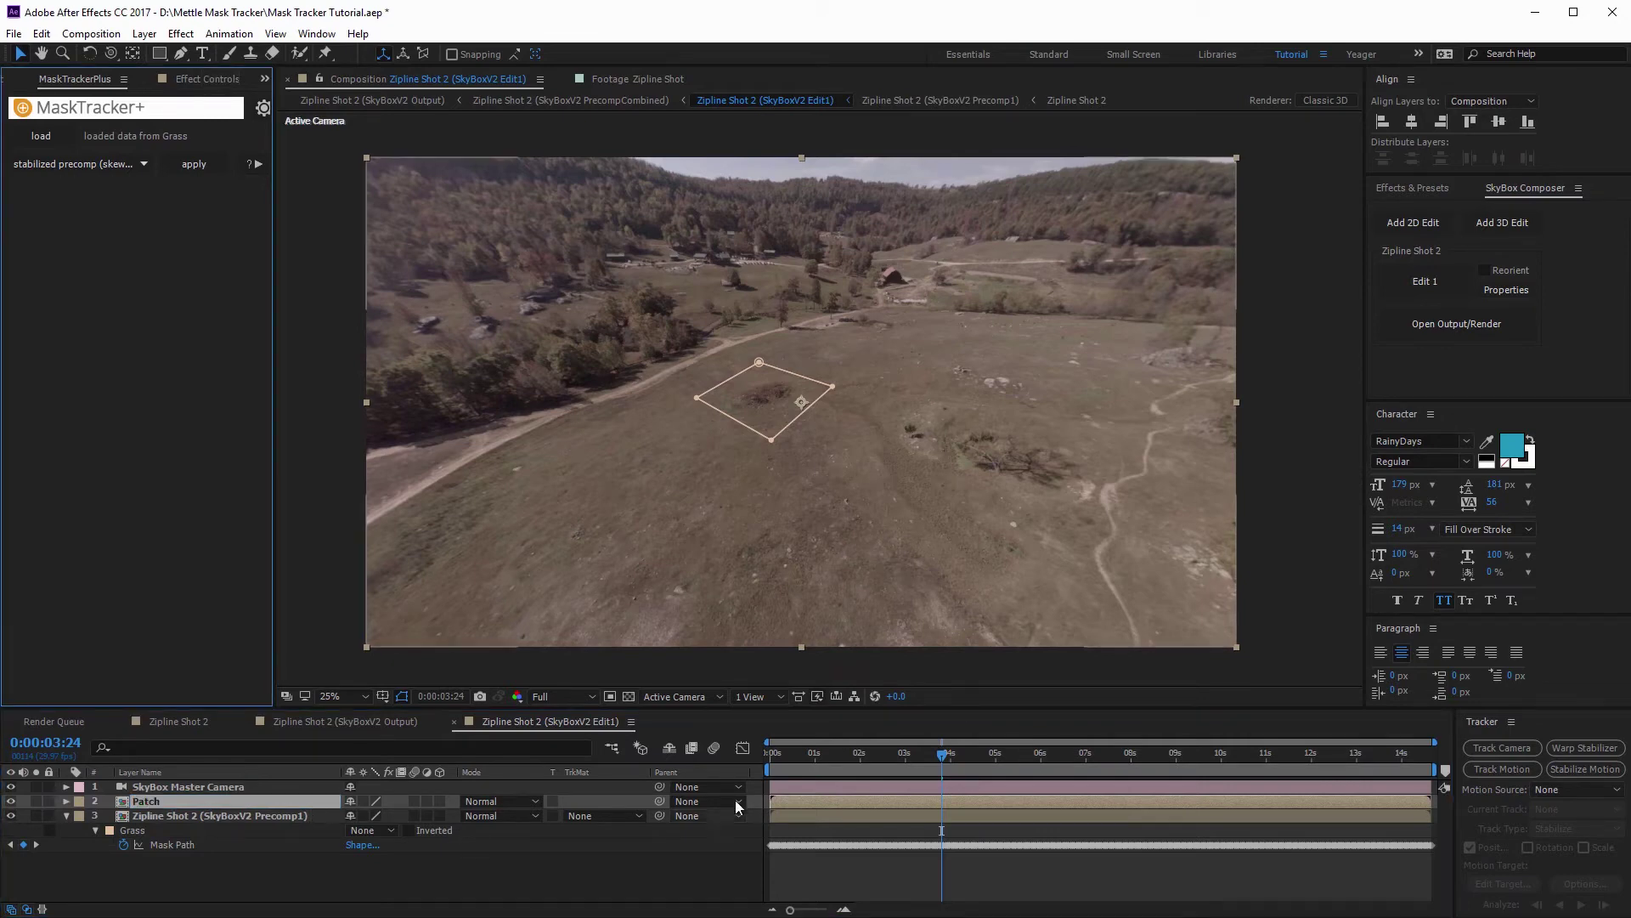
- From the first frame, create the stabilized precomp from the Patch layer using CC Power Pin as the corner pin effect
left_click_drag(943, 754, 761, 757)
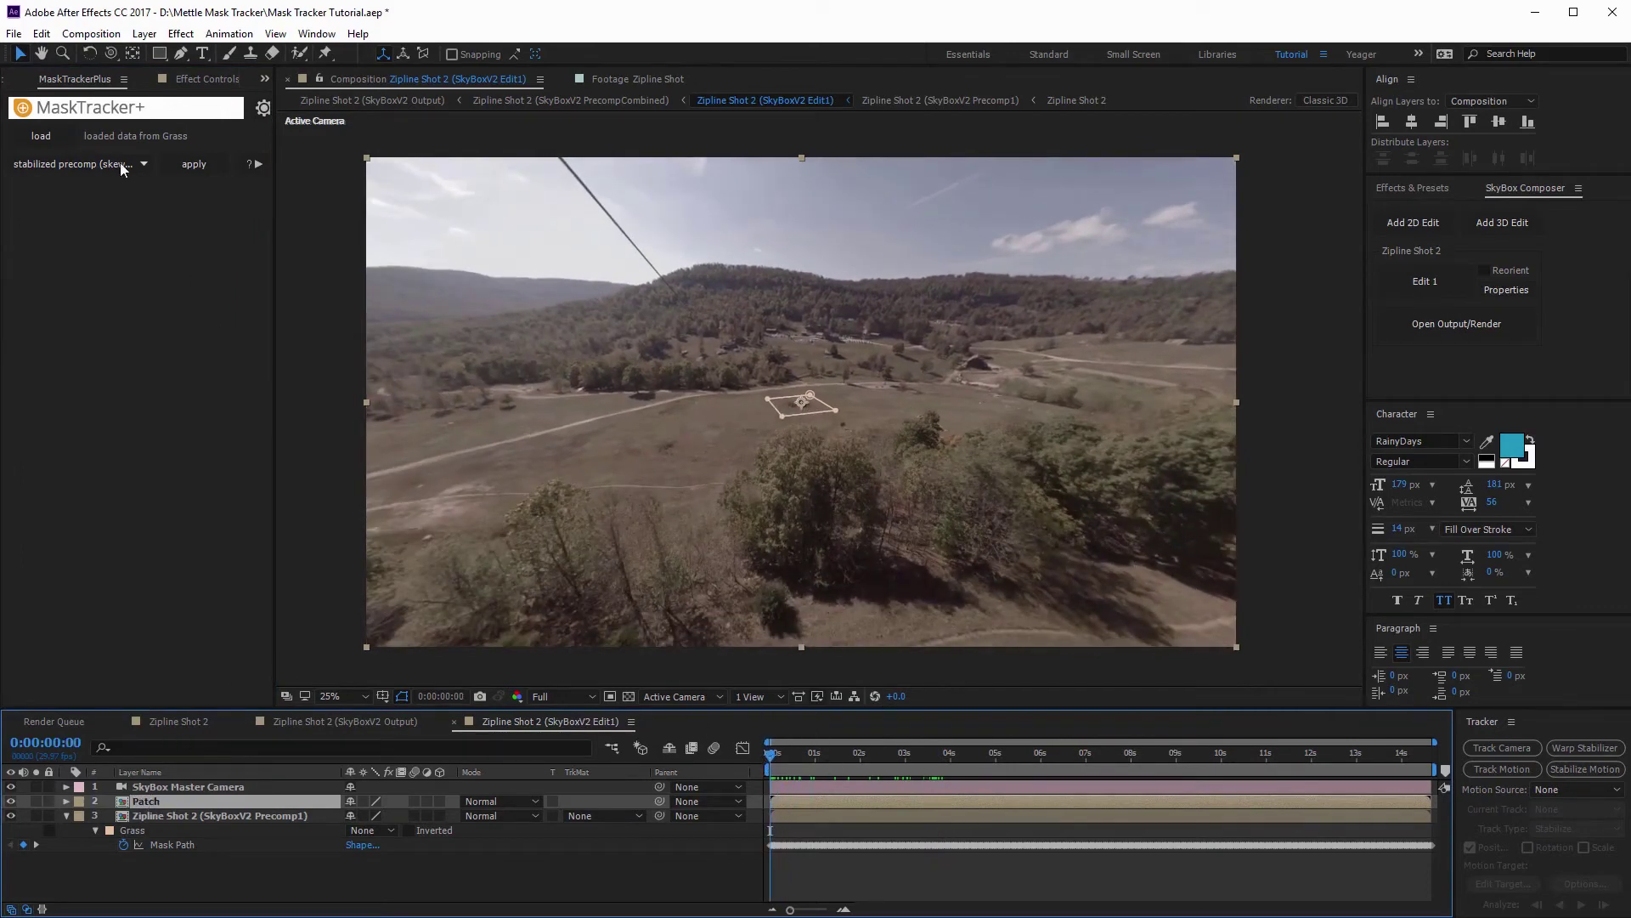
left_click(181, 163)
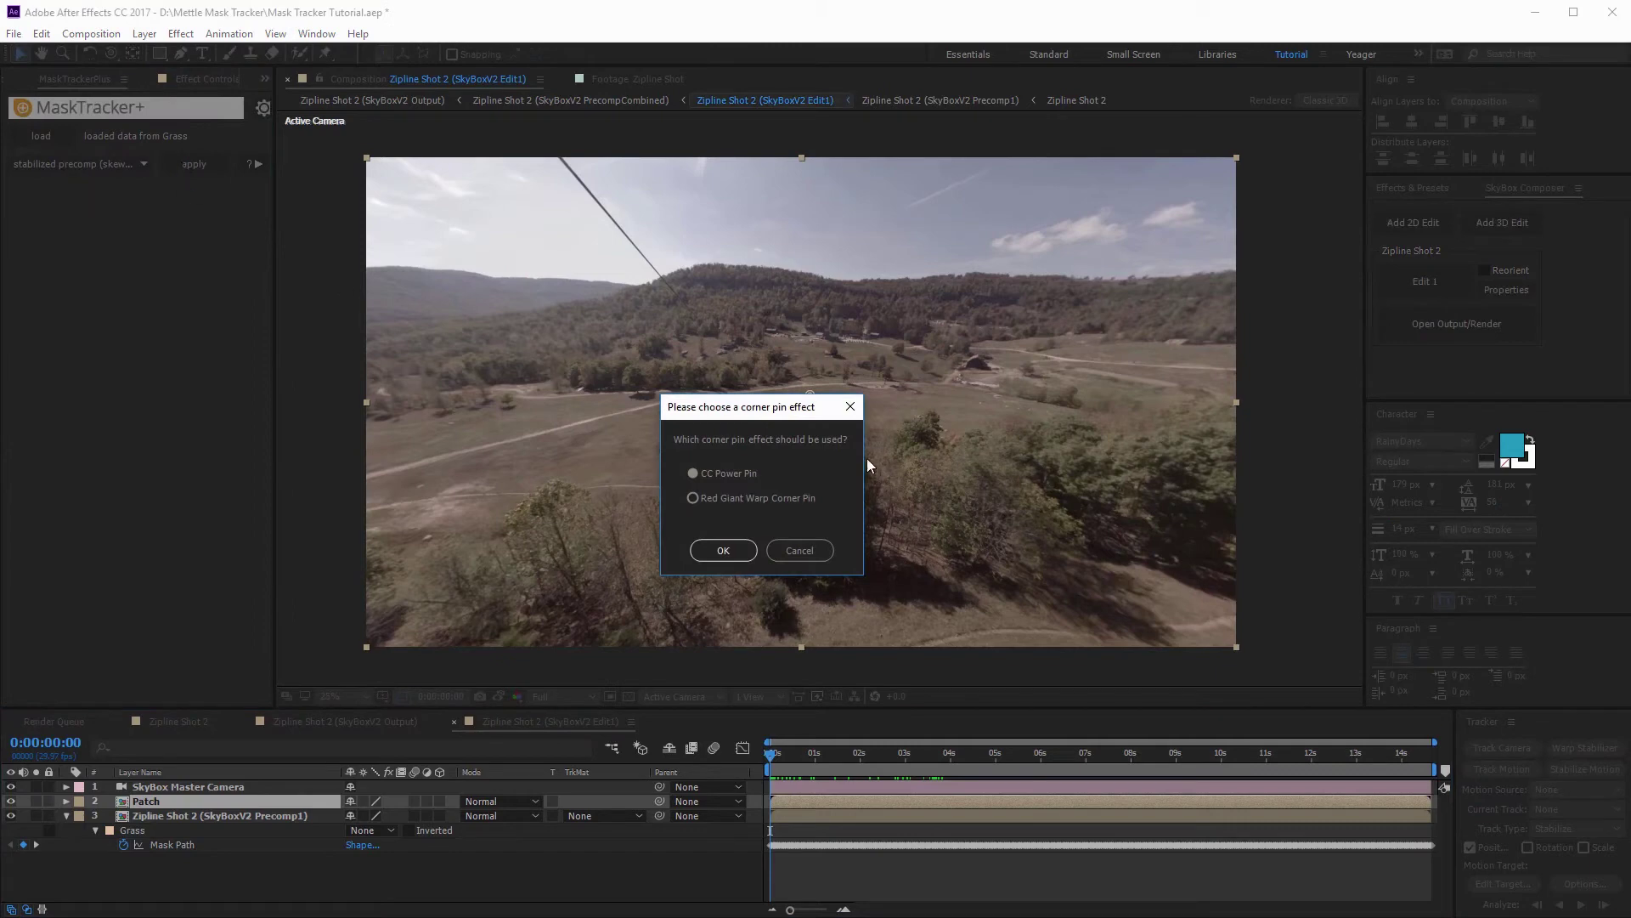
left_click_drag(758, 410, 984, 394)
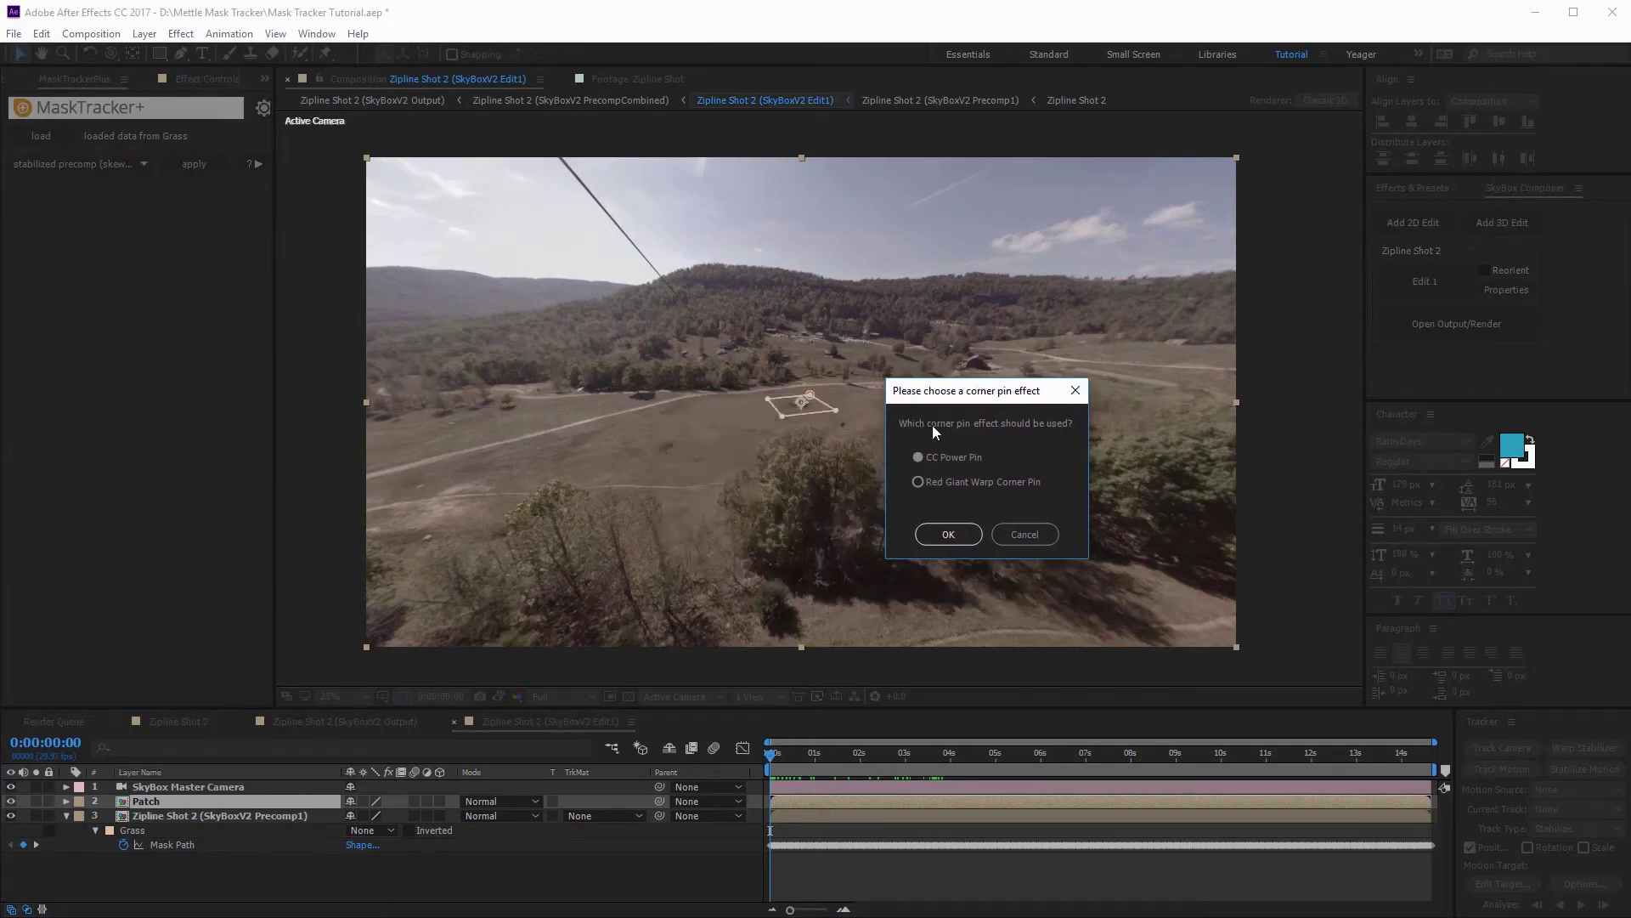
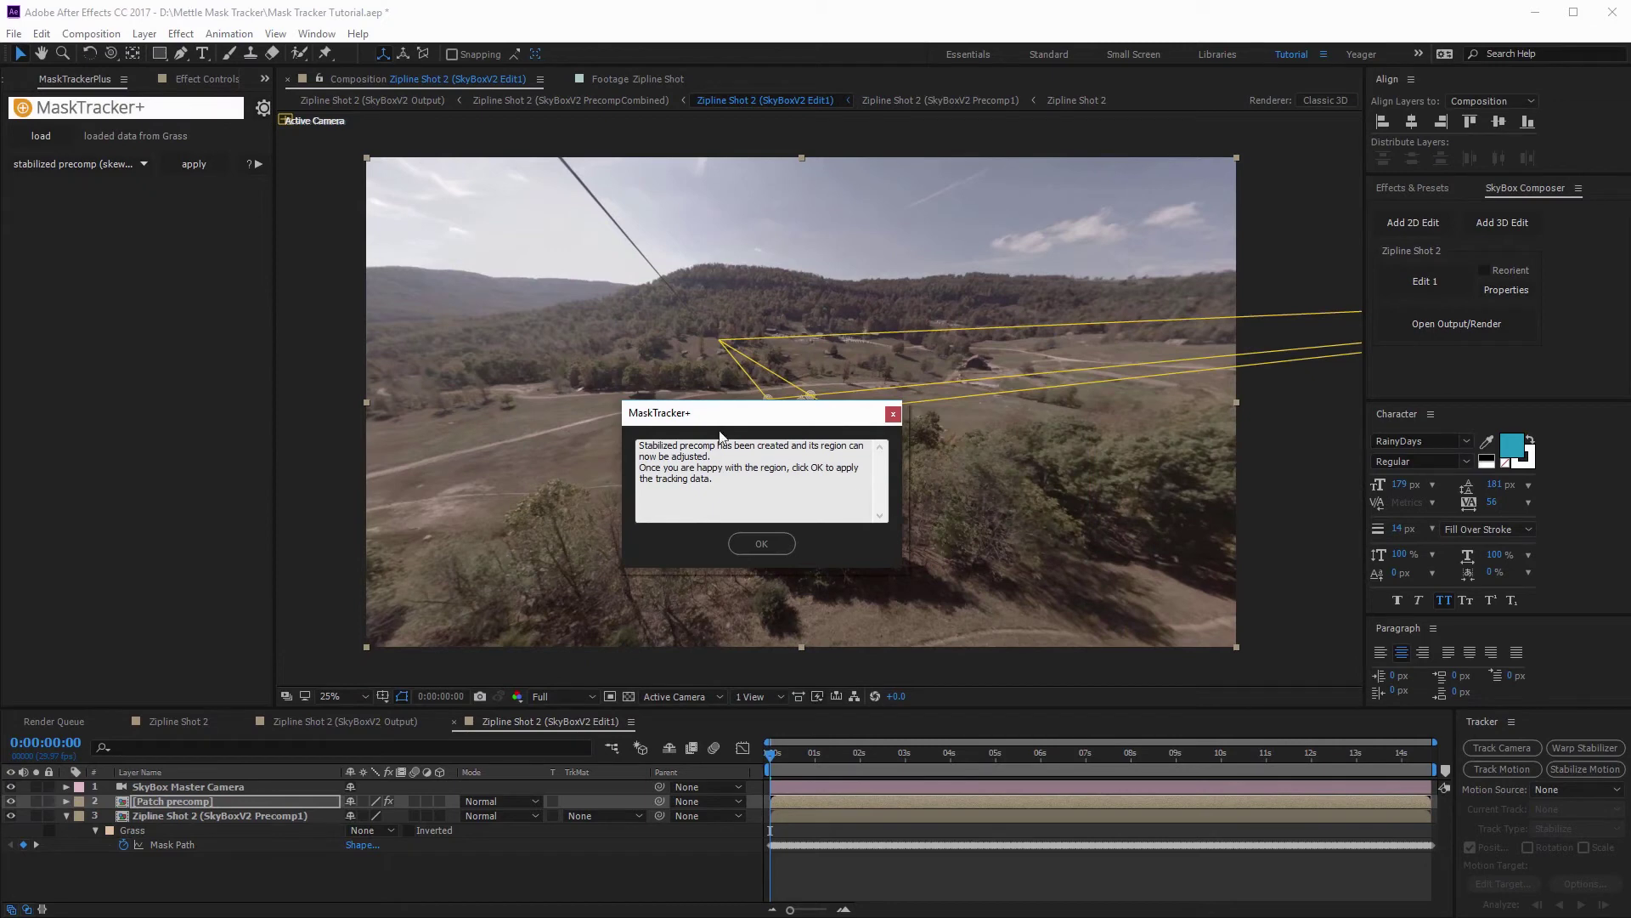
left_click_drag(733, 417, 463, 397)
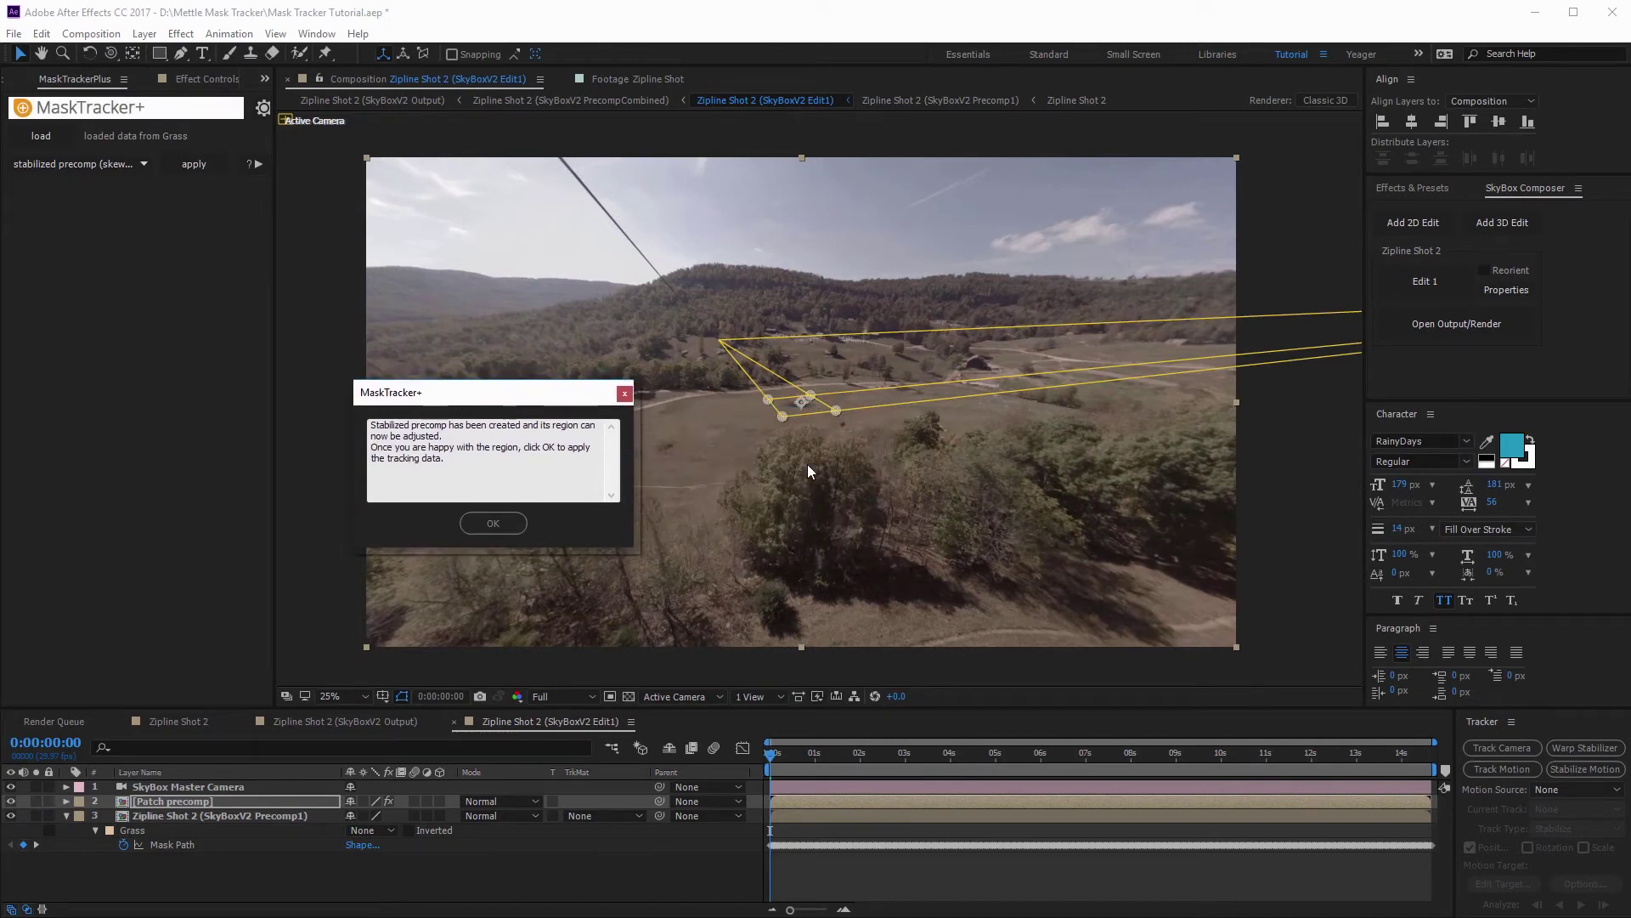
- Show the Patch precomp in a second composition viewer beside the SkyBoxV2 Edit1 composition and widen that viewer
double_click(175, 803)
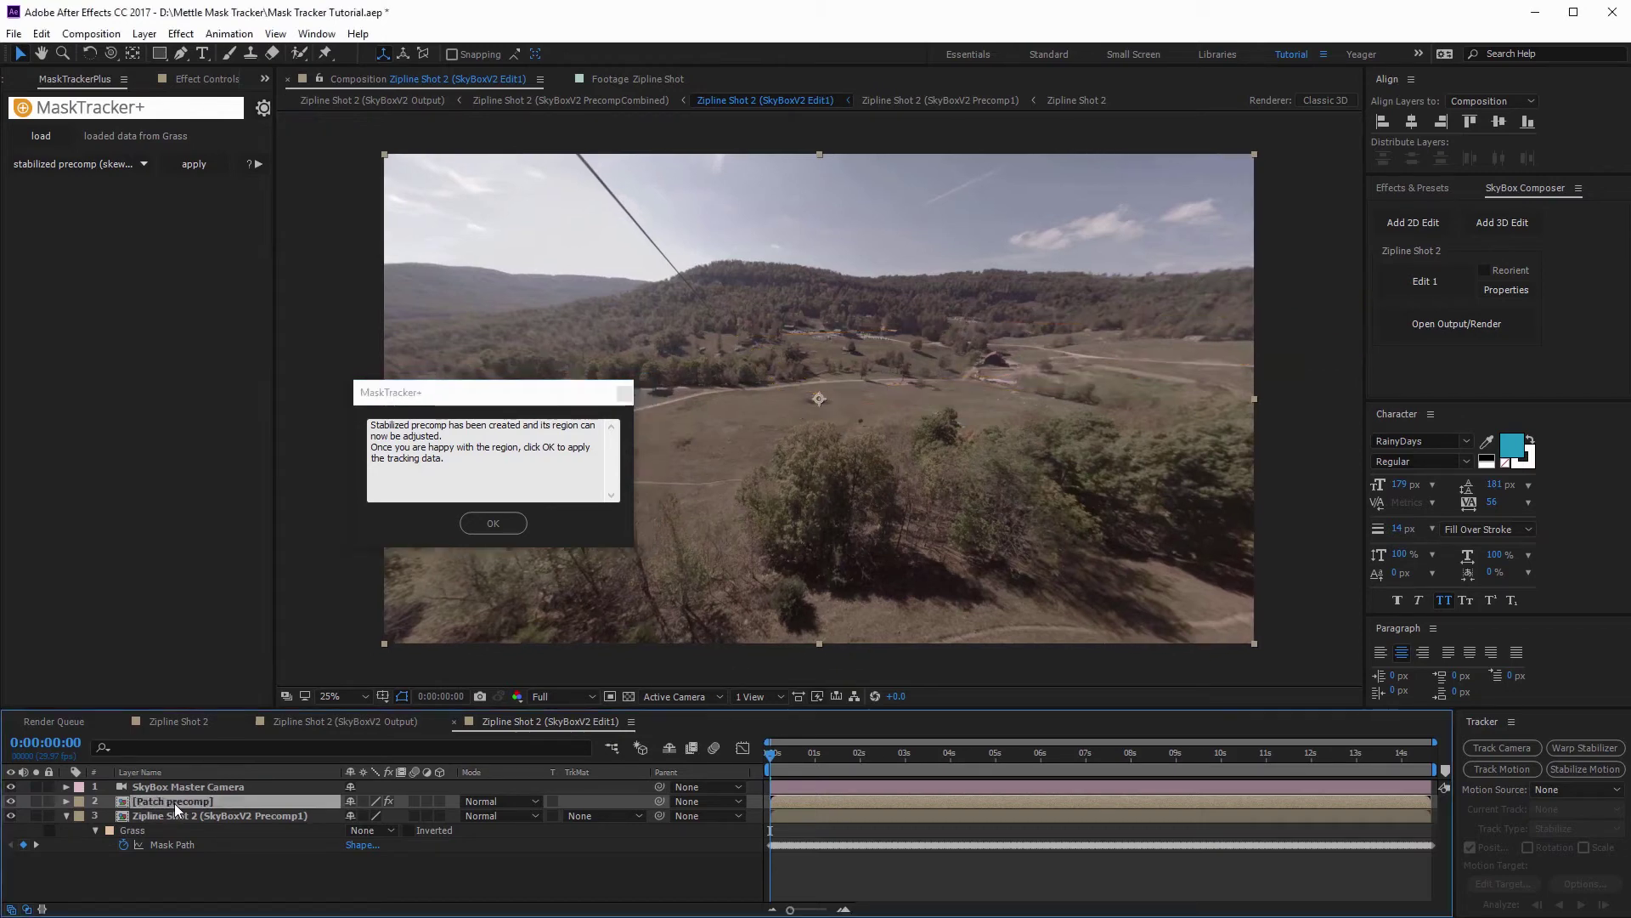
left_click_drag(454, 395, 163, 301)
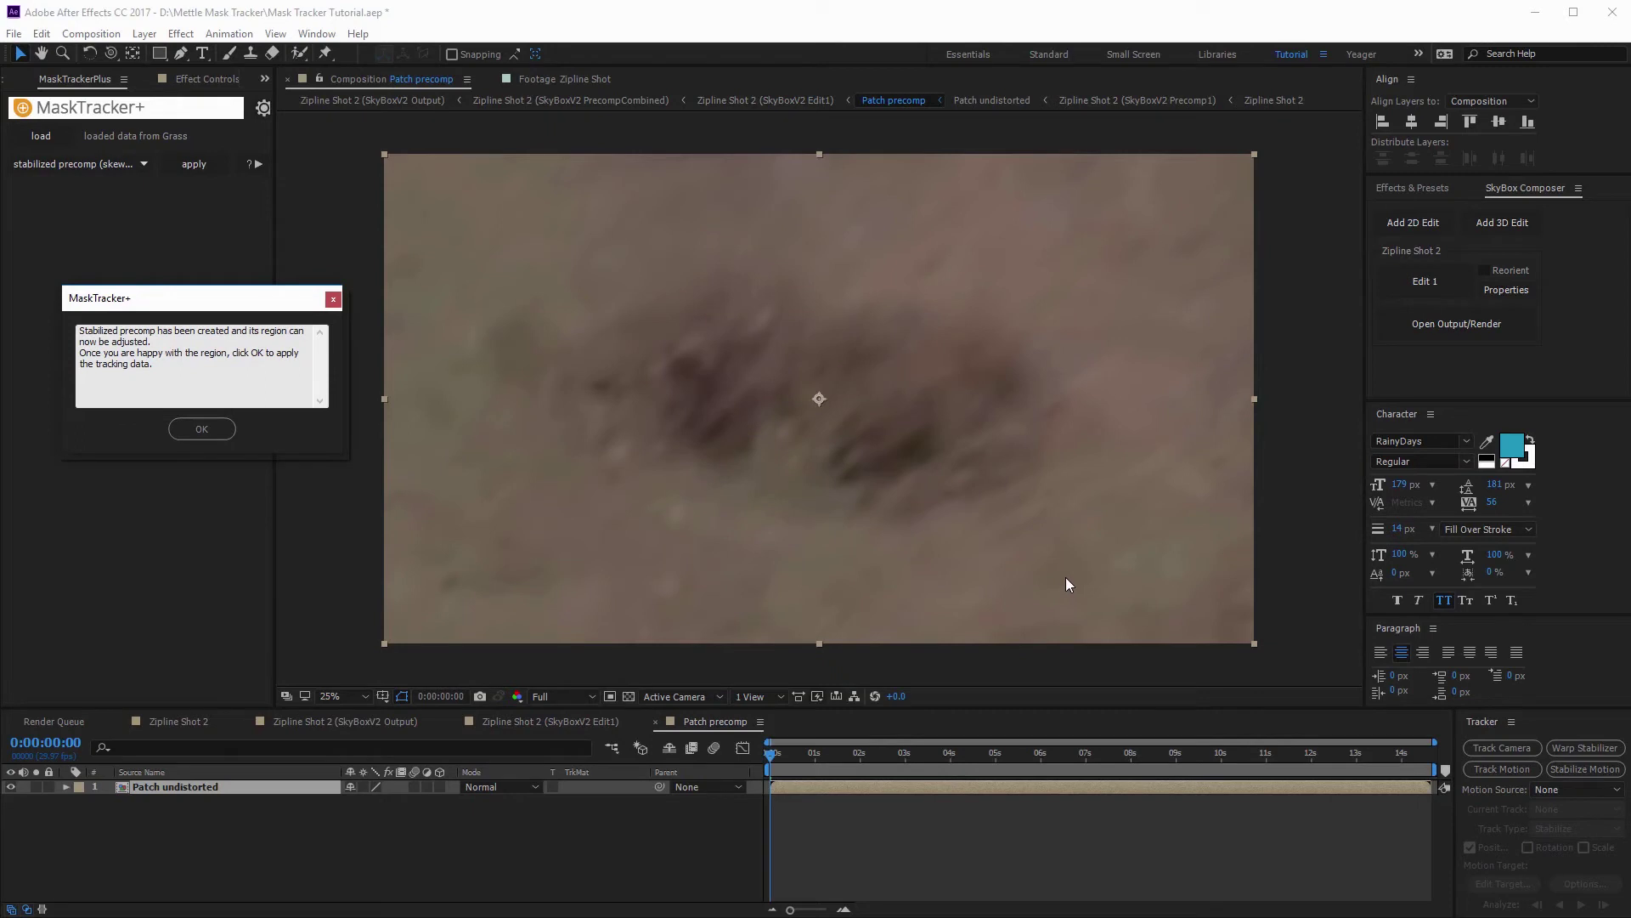
left_click(391, 79)
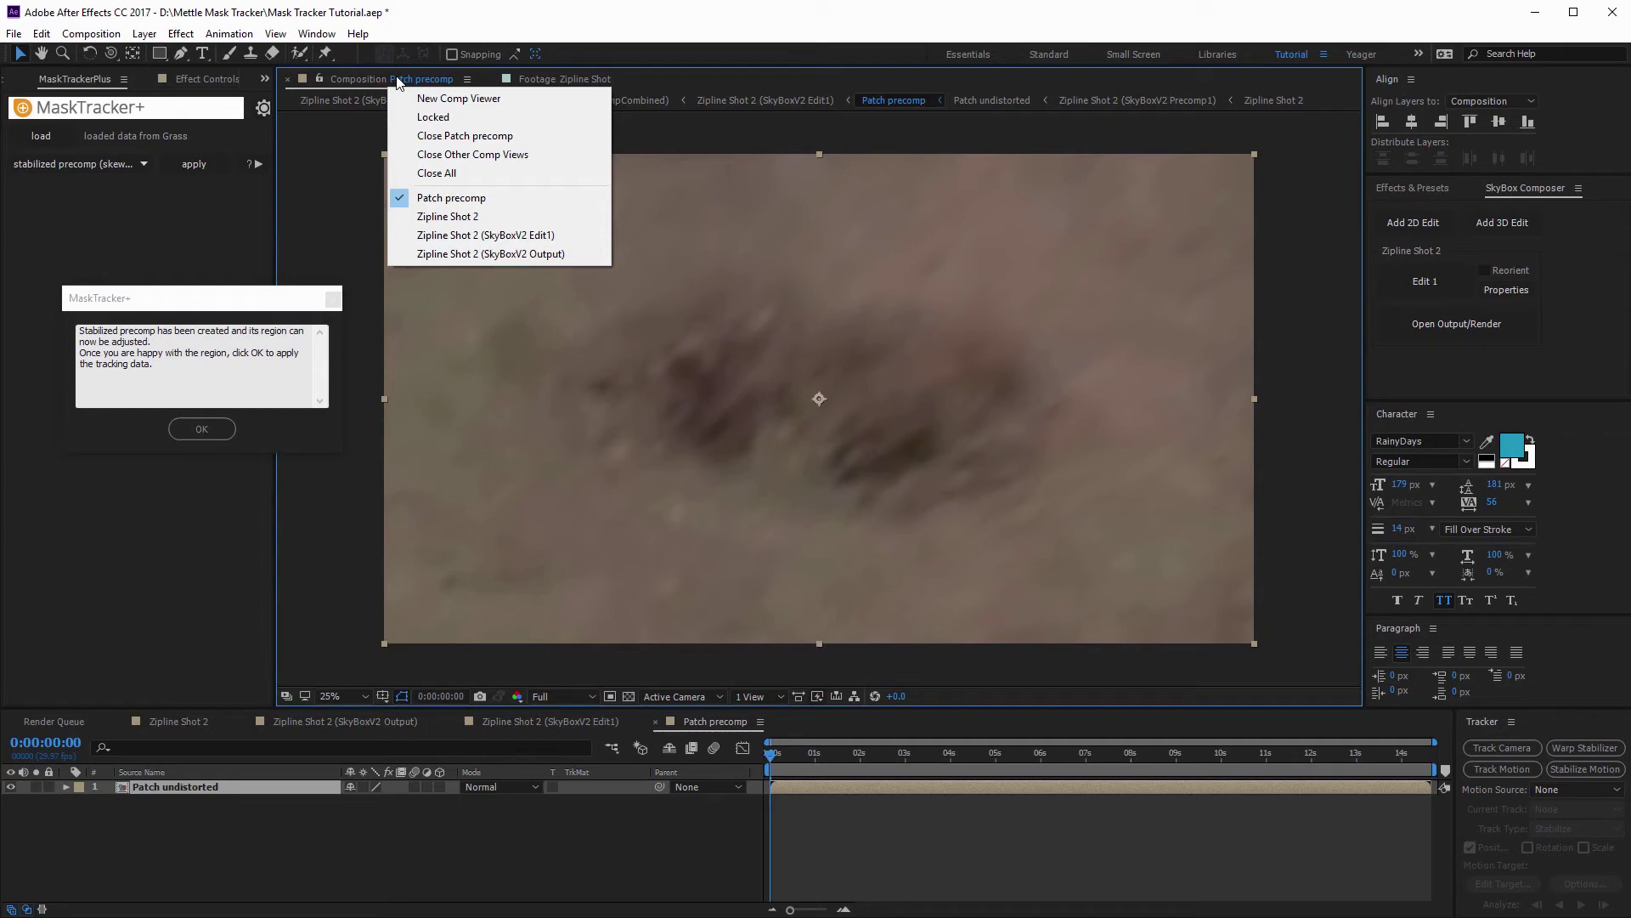
left_click(444, 100)
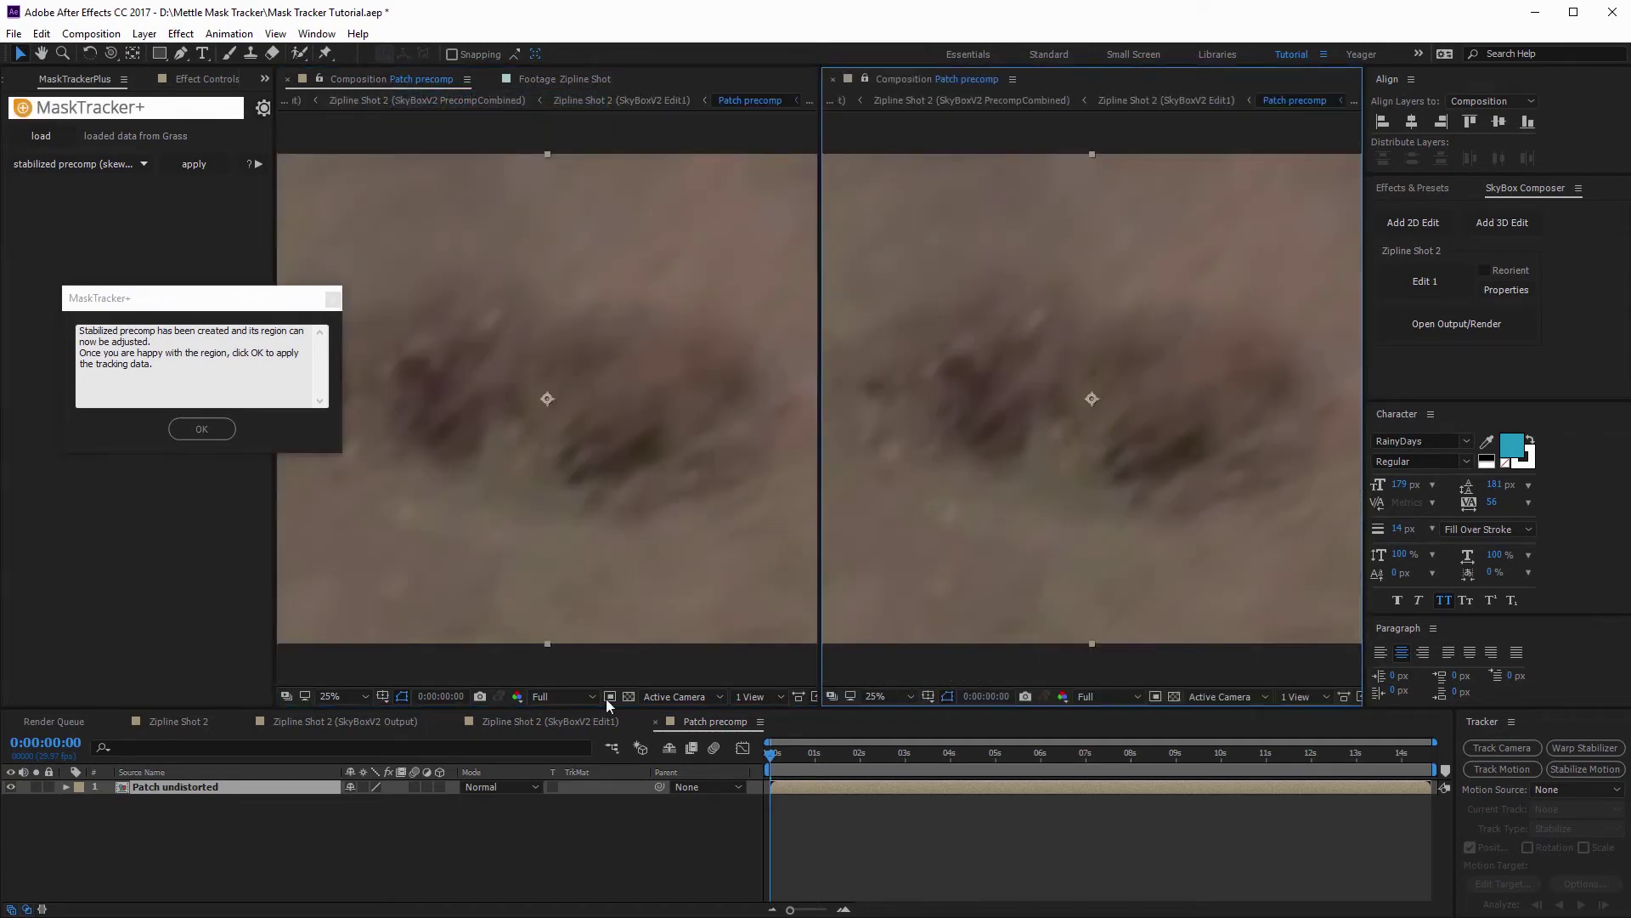
left_click(574, 721)
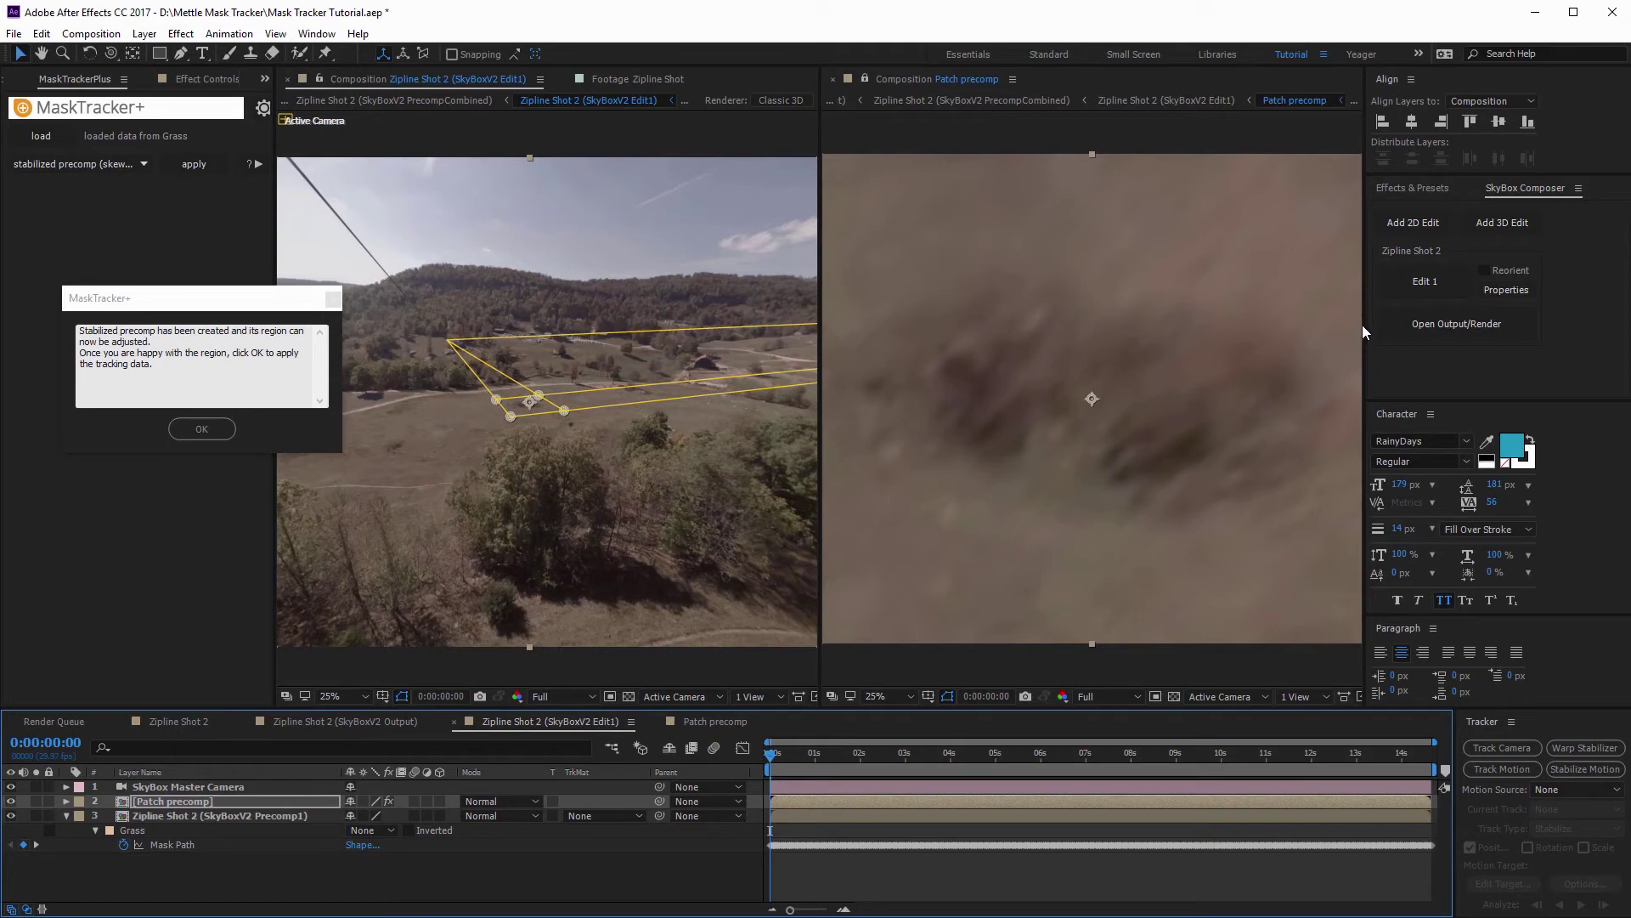
left_click_drag(1363, 325, 1448, 326)
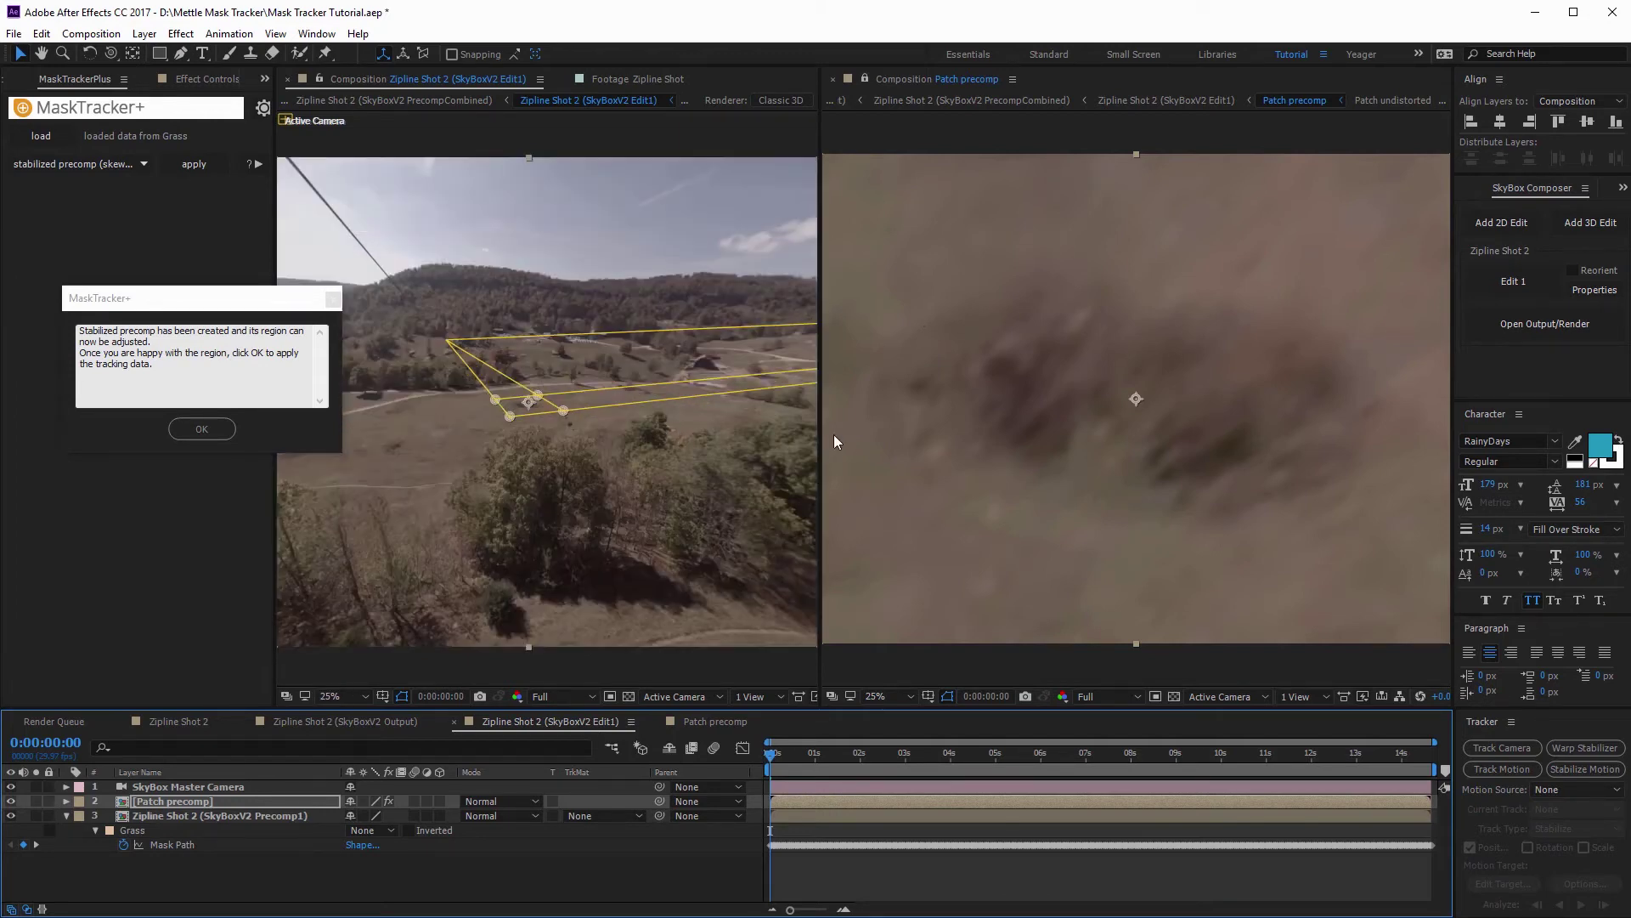
mouse_move(824, 427)
left_mouse_down()
mouse_move(775, 426)
mouse_move(809, 426)
left_mouse_up()
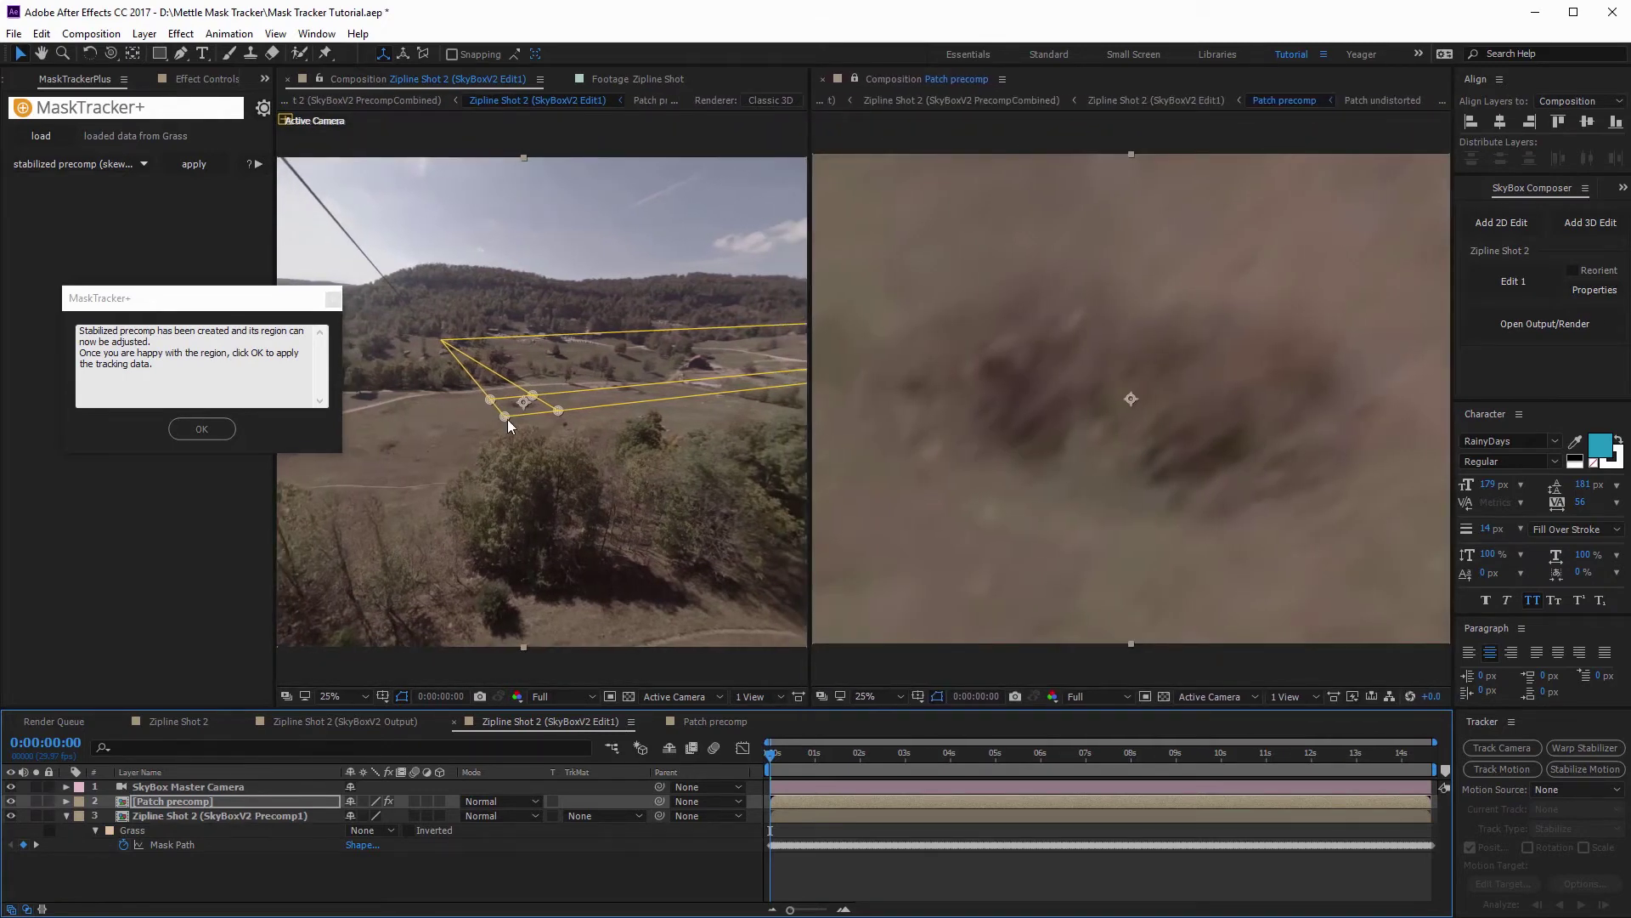
- Enlarge the stabilized region by adjusting its edges in the Edit1 composition so clean grass surrounds the dark patch
left_click_drag(469, 435, 452, 443)
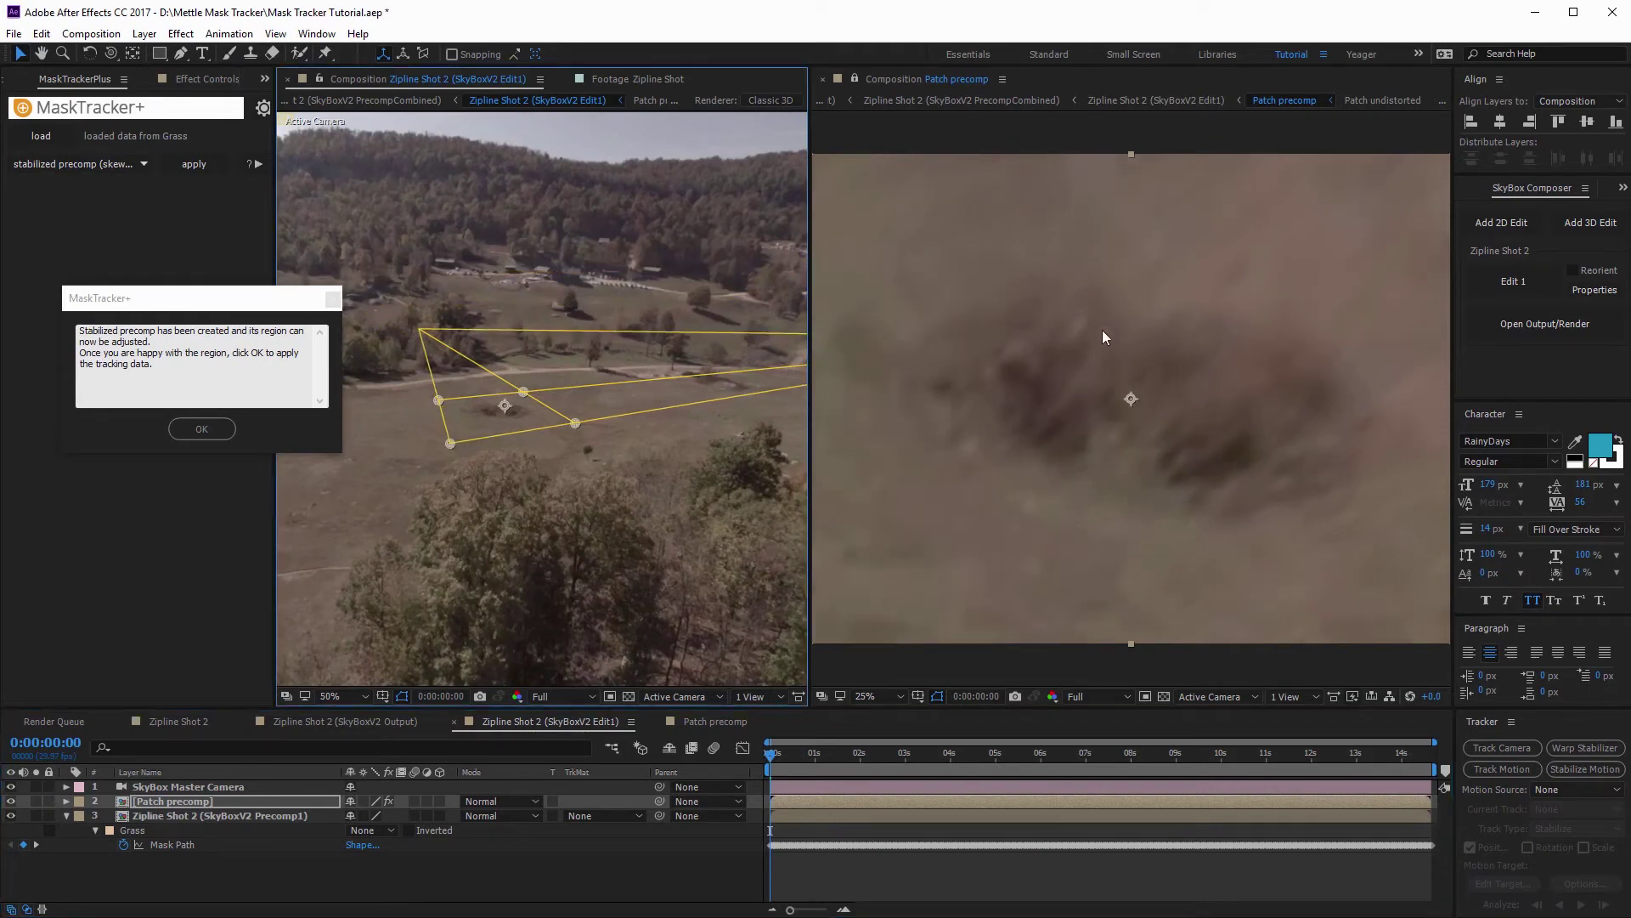
left_click_drag(556, 409, 431, 419)
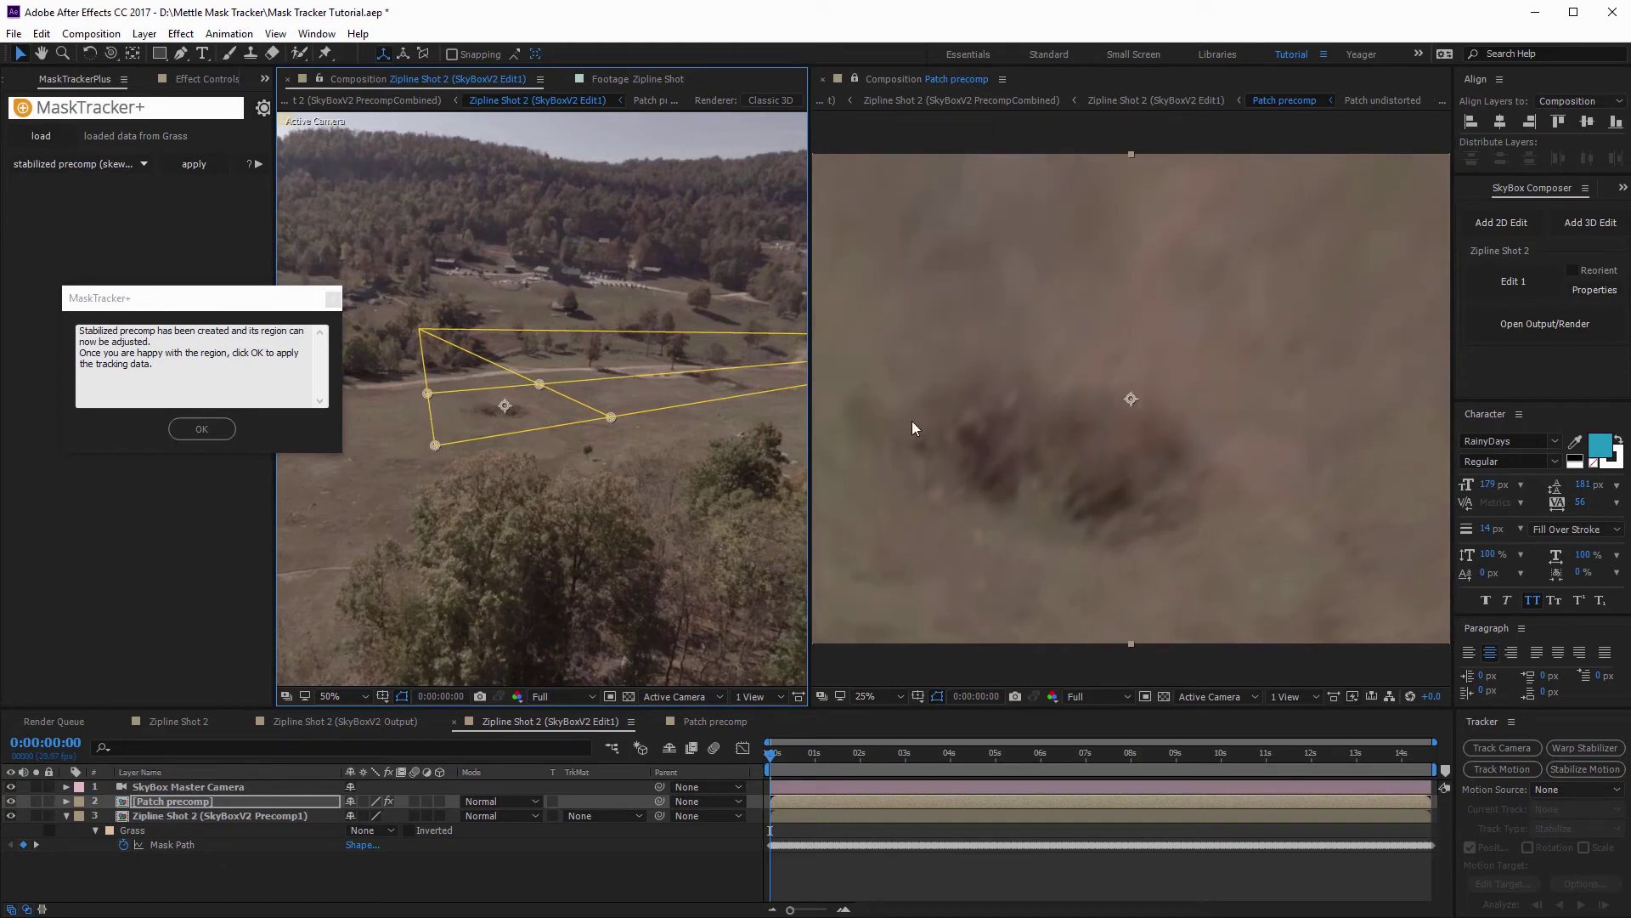
scroll(912, 428, "down", 1)
left_click_drag(492, 386, 536, 433)
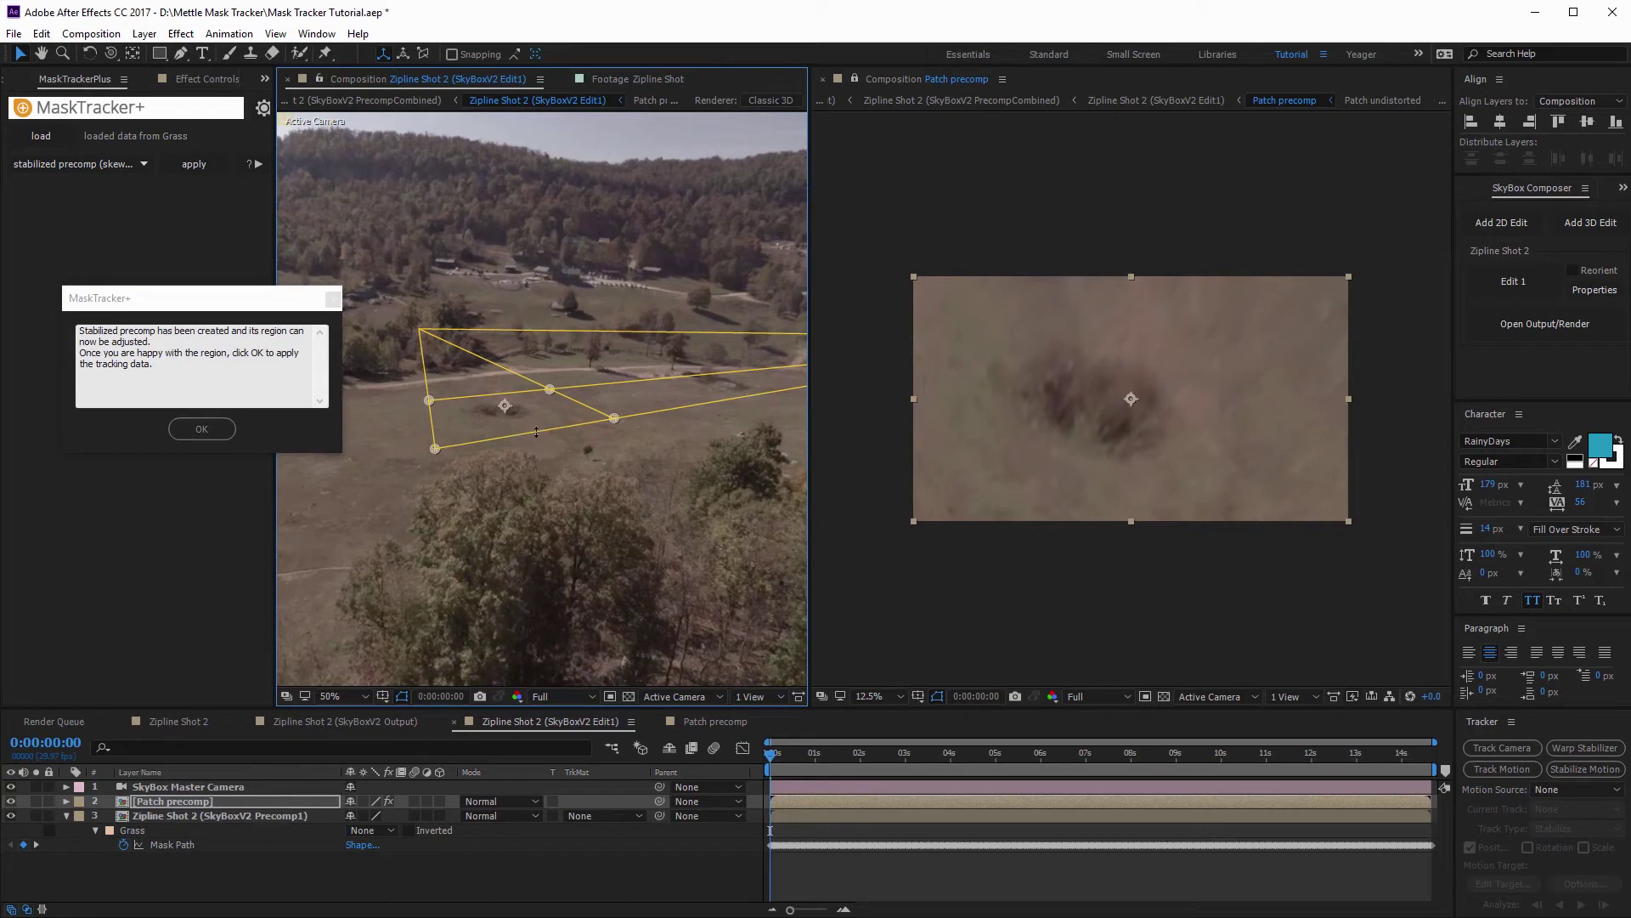
left_click_drag(436, 419, 445, 420)
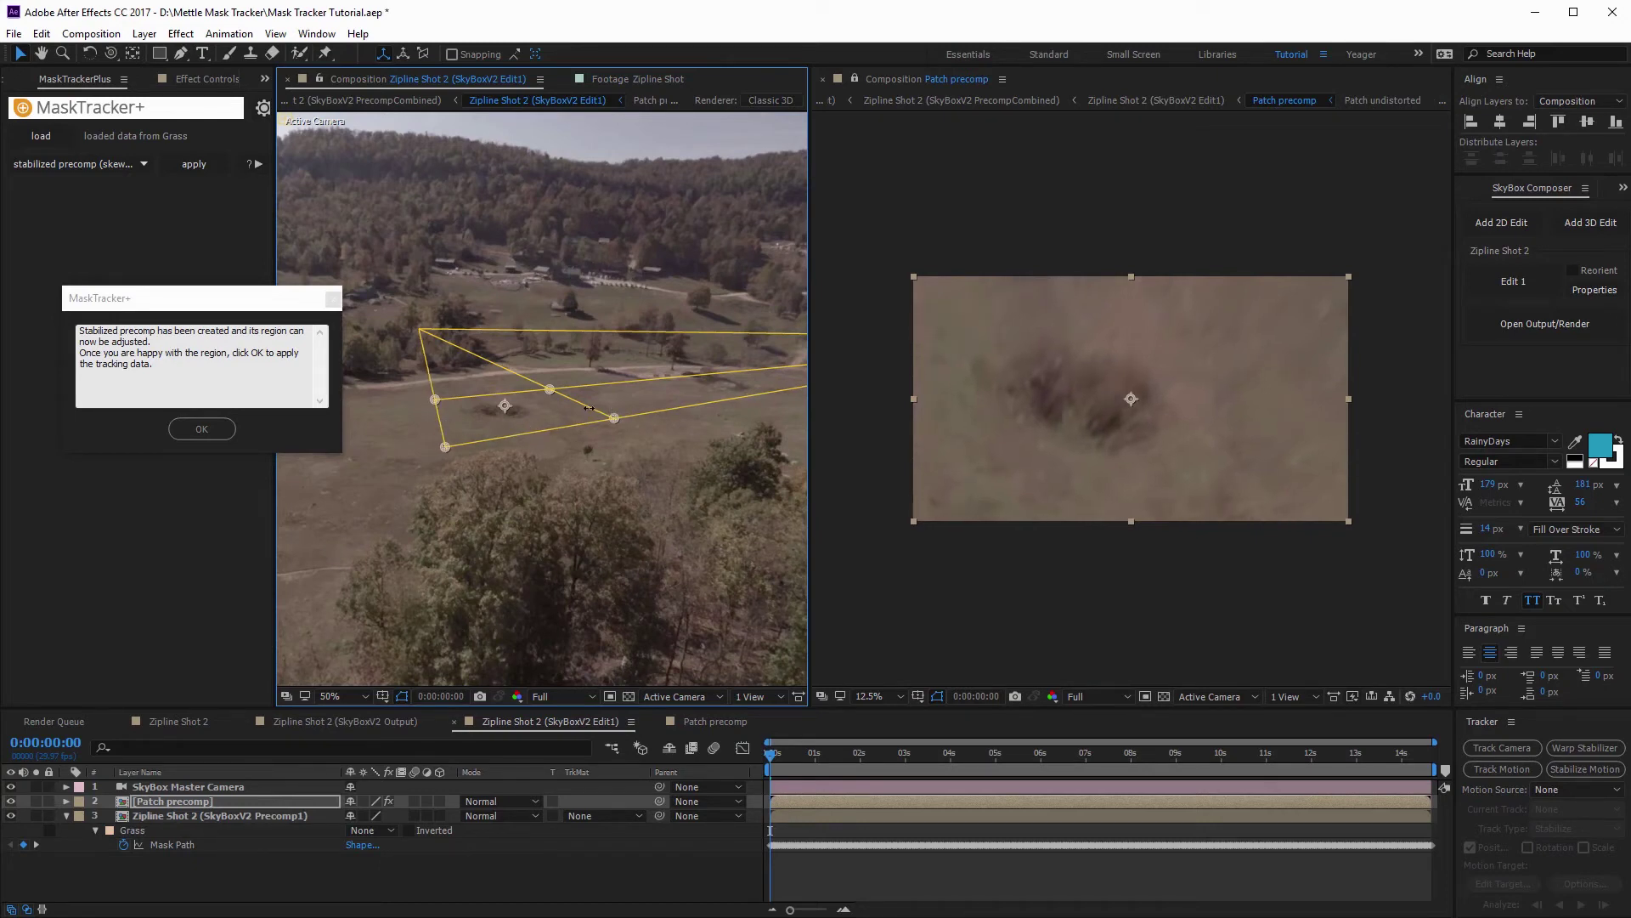
left_click_drag(589, 407, 576, 410)
left_click_drag(474, 394, 471, 390)
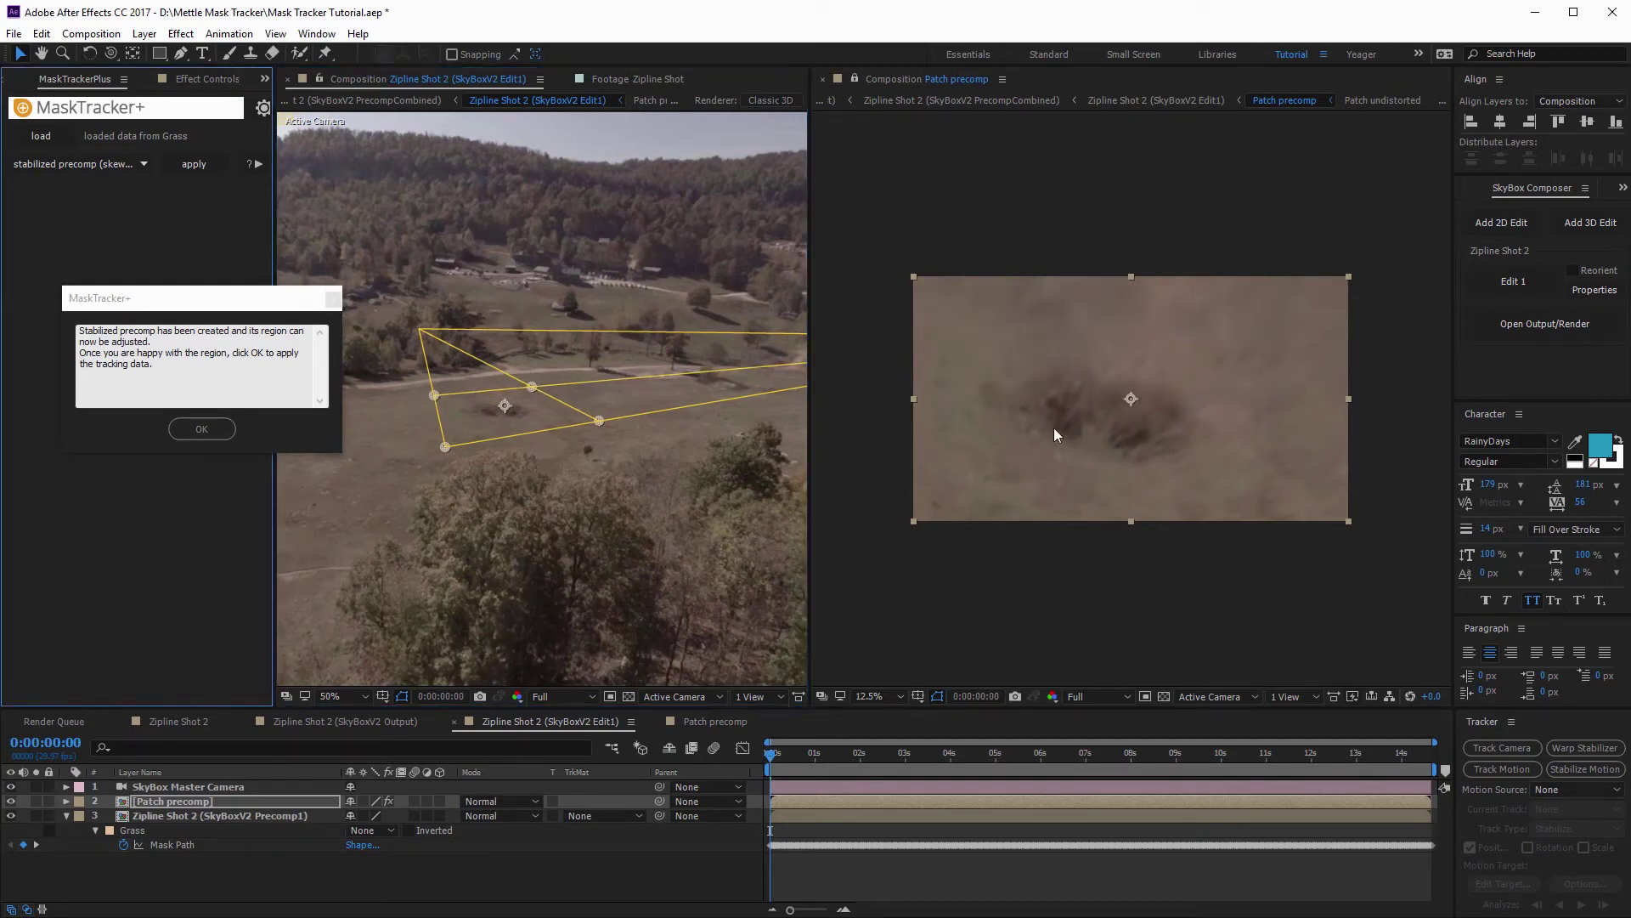
- Close the second Patch precomp viewer and widen the Edit1 composition viewer to fill the freed space
left_click(823, 79)
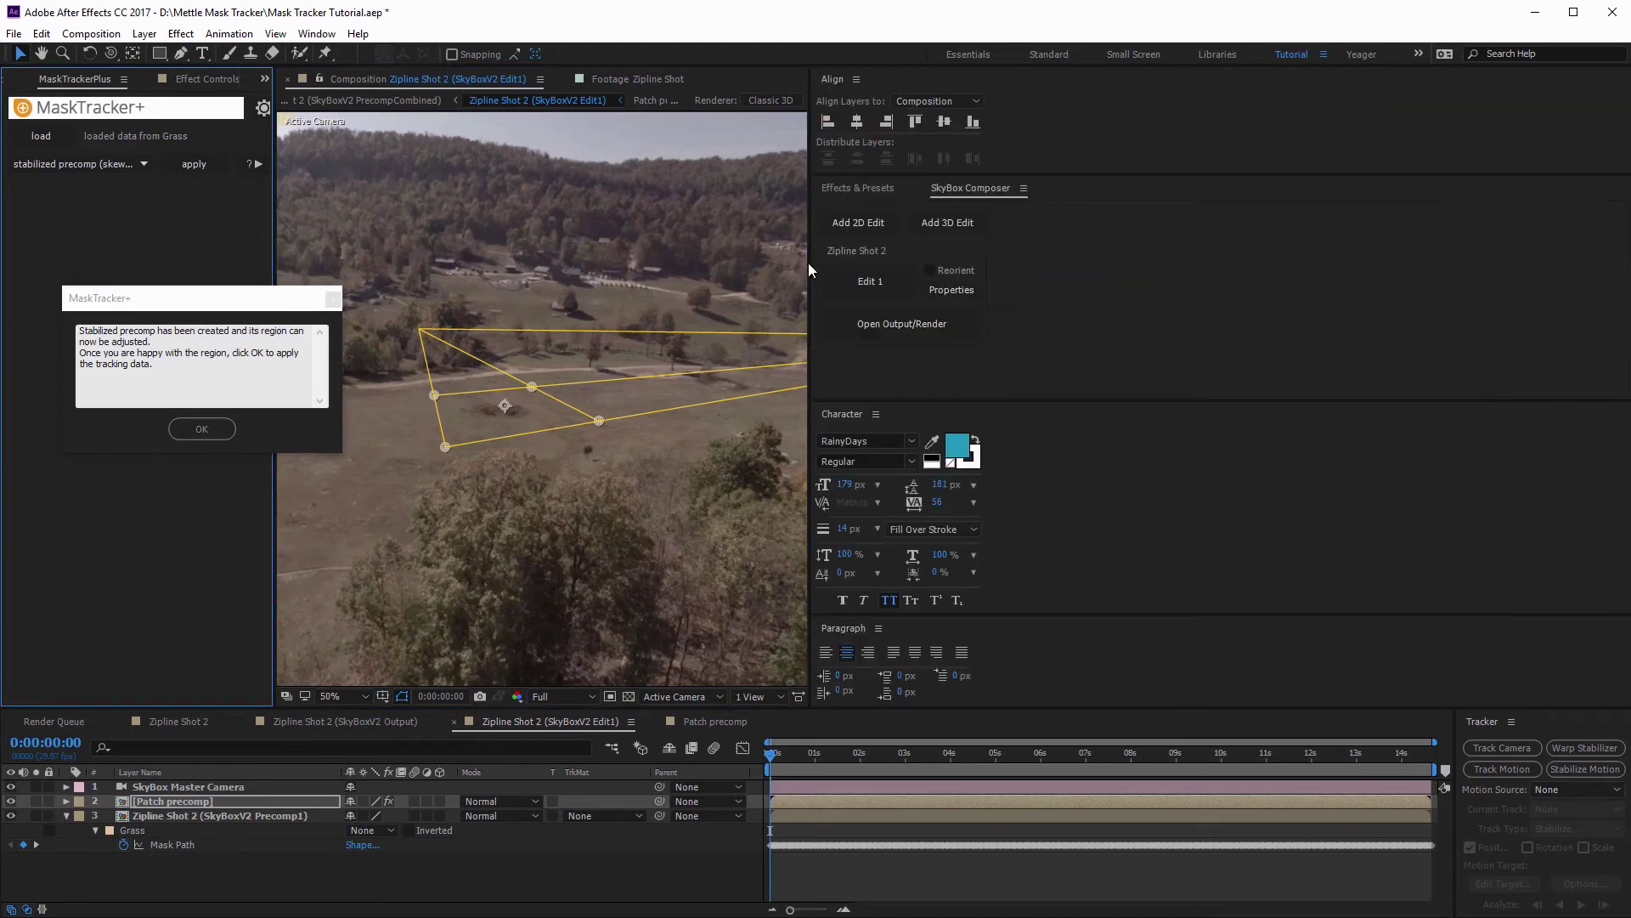
left_click_drag(808, 263, 1359, 330)
- Accept the adjusted region to apply the tracking data, and scrub forward to about 0:00:06:12 to check how it follows the patch
left_click_drag(197, 300, 483, 352)
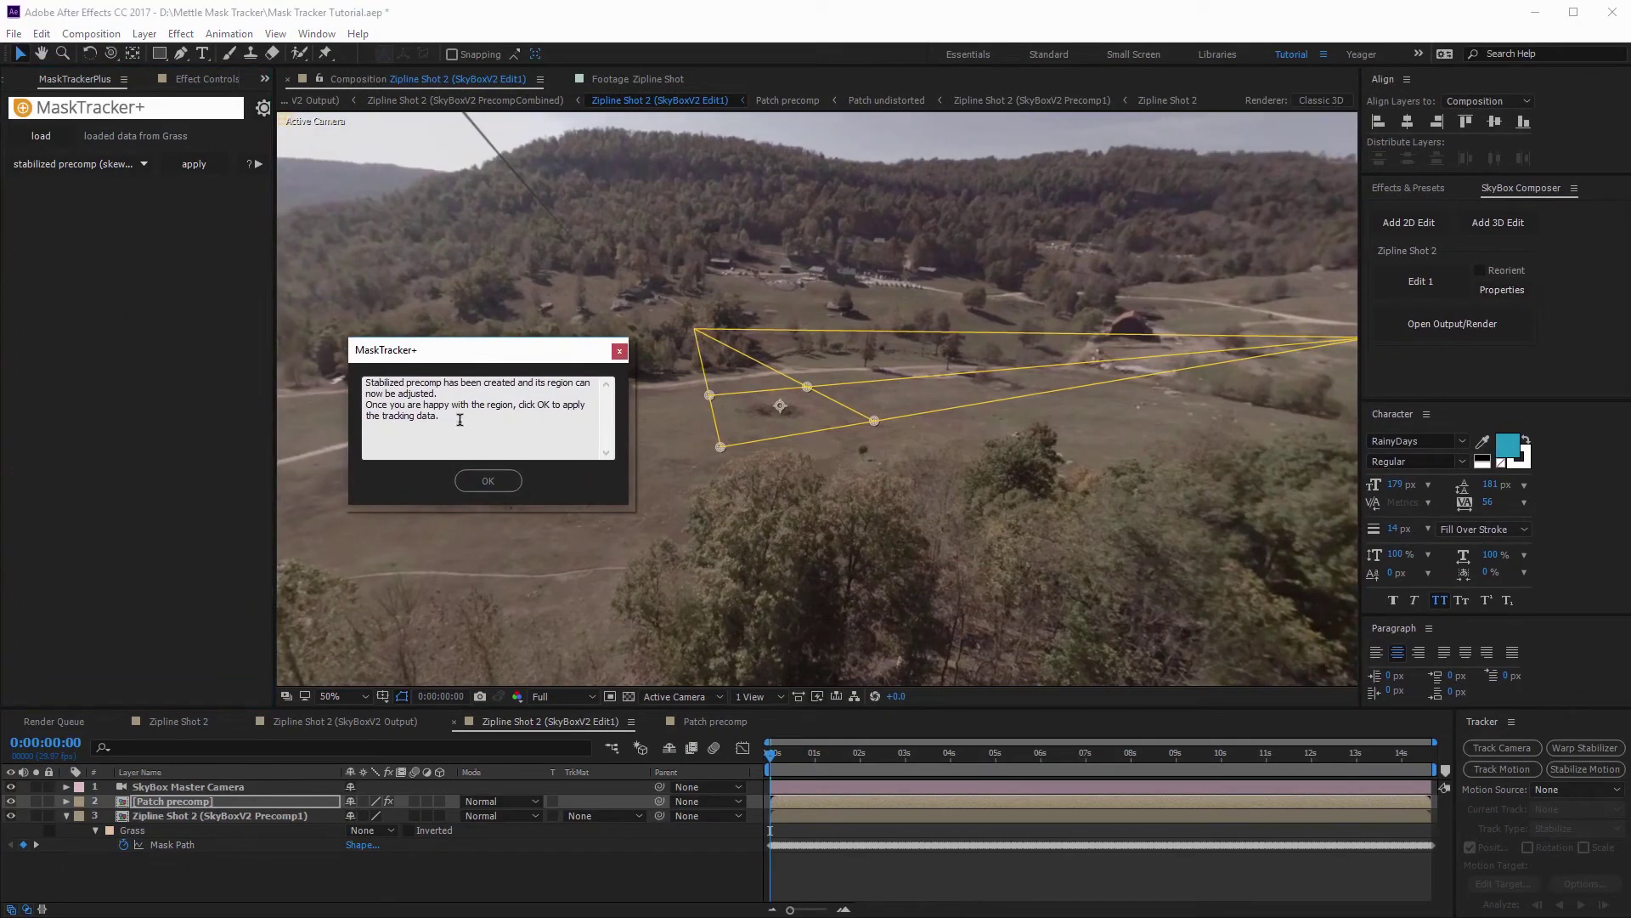
left_click(489, 481)
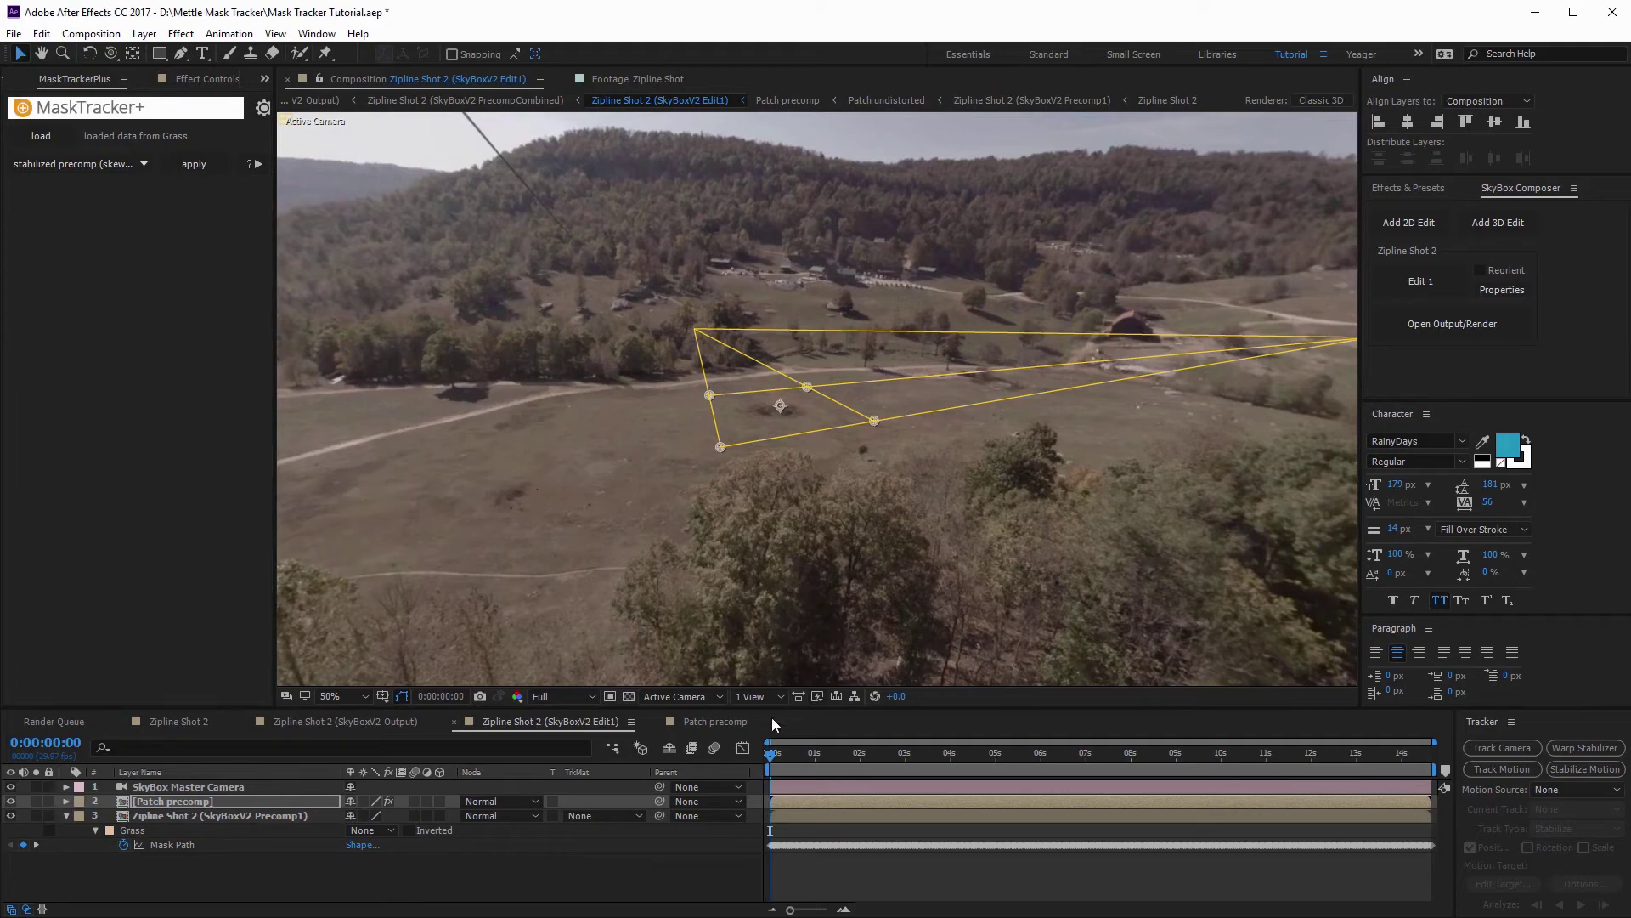
left_click_drag(773, 758, 1069, 775)
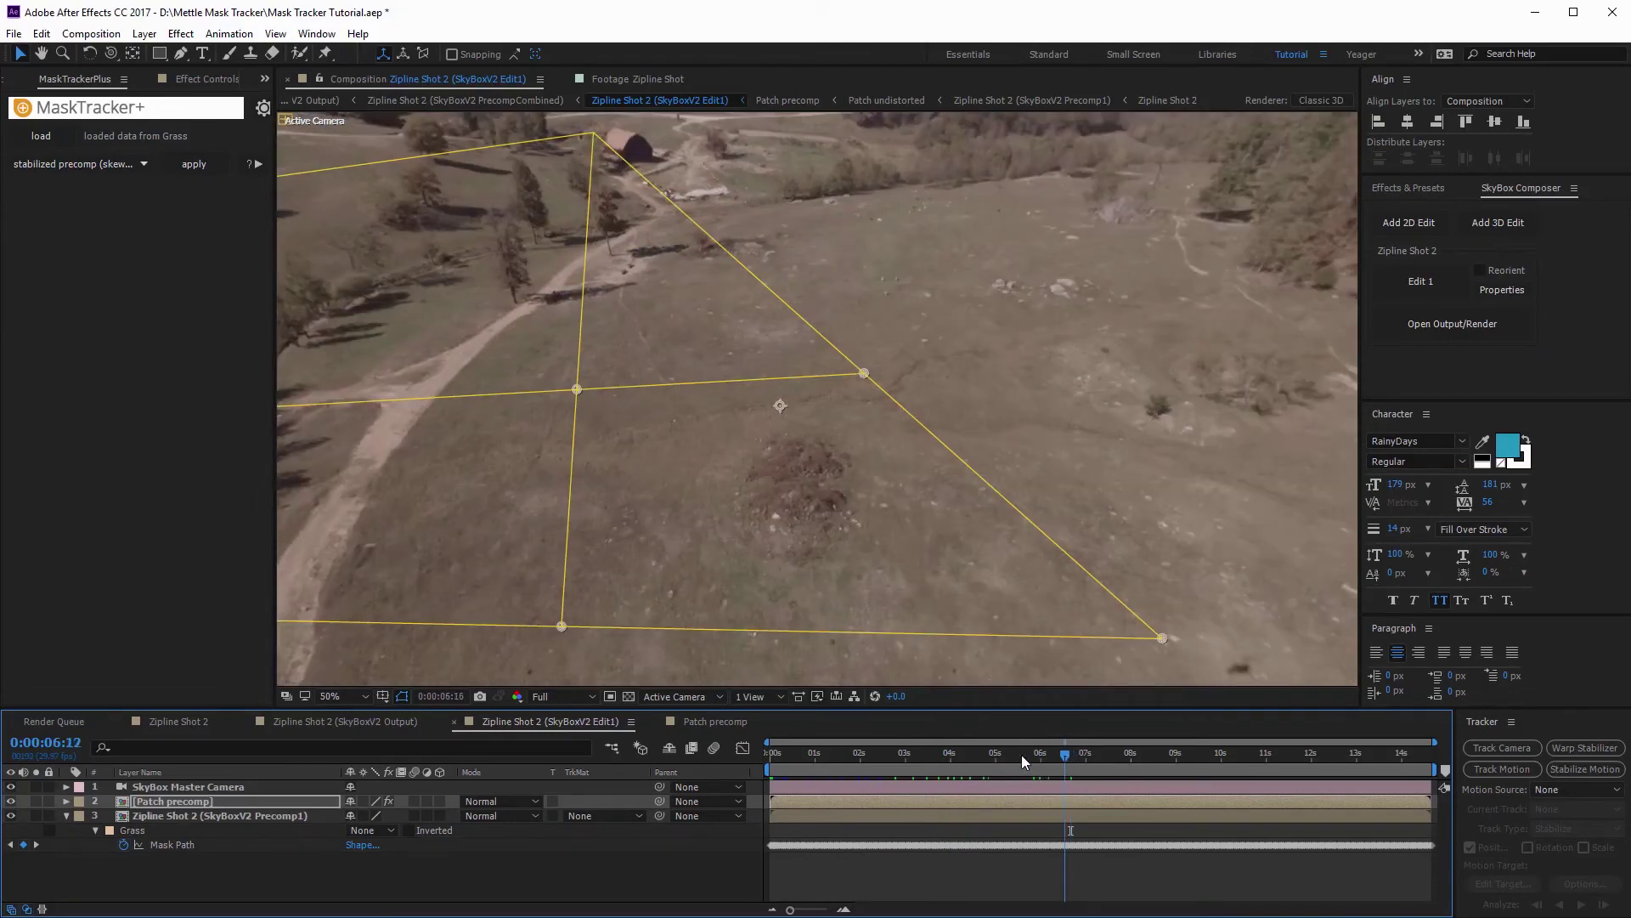
- Return to the first frame, open the Patch precomp, and scrub to 0:00:05:13 to check the stabilized grass and find a sharp frame
key("Home")
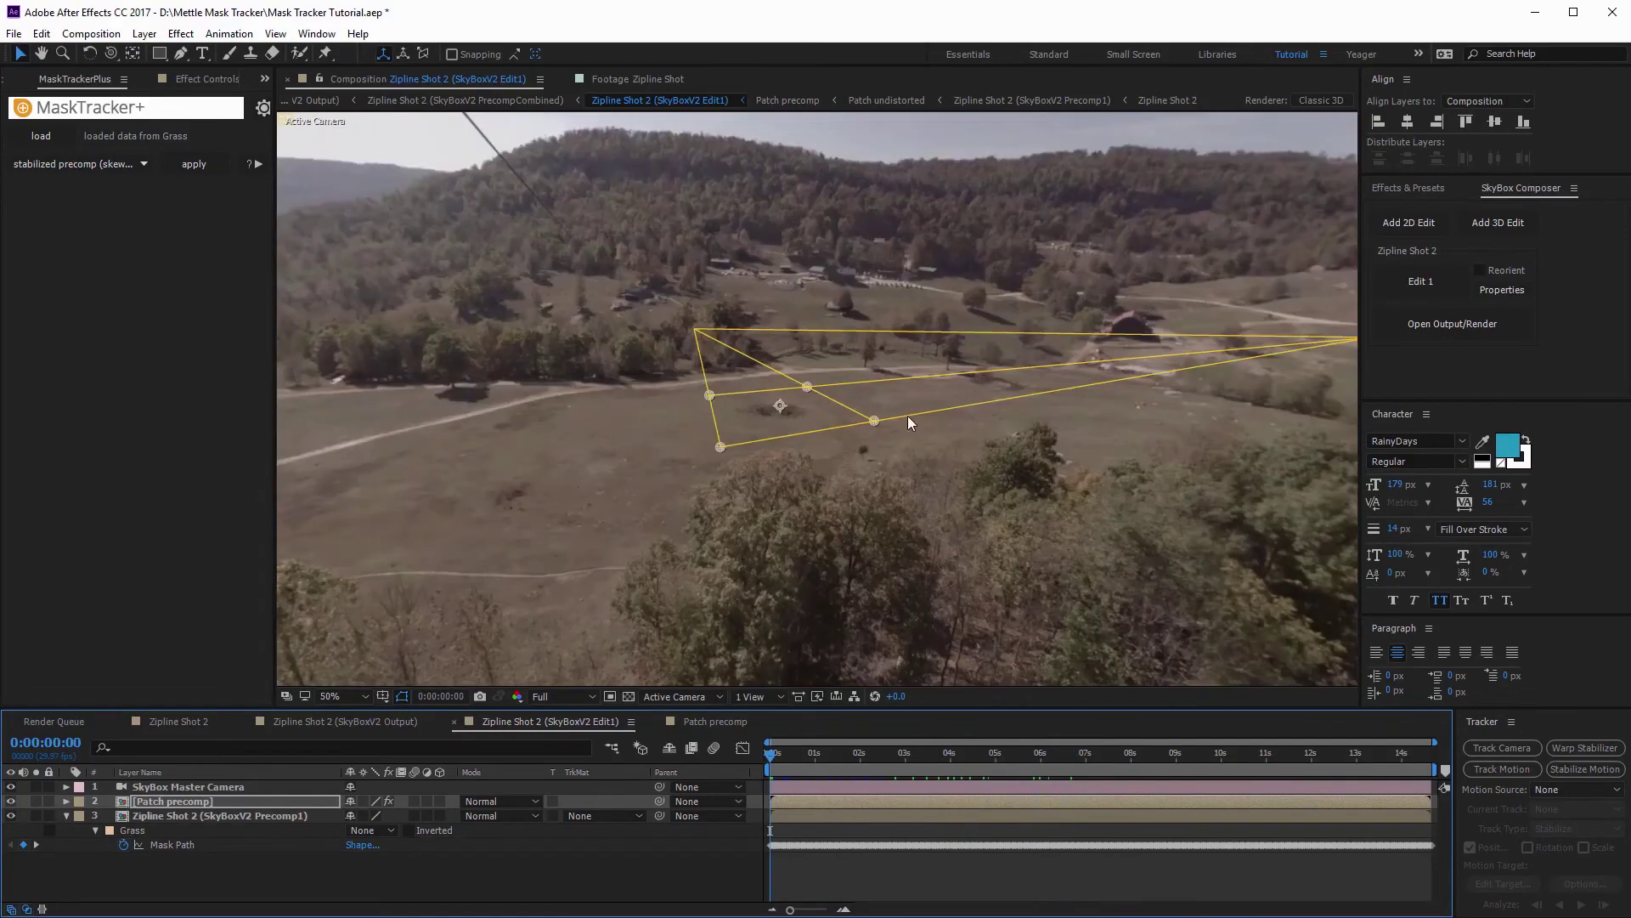
double_click(168, 802)
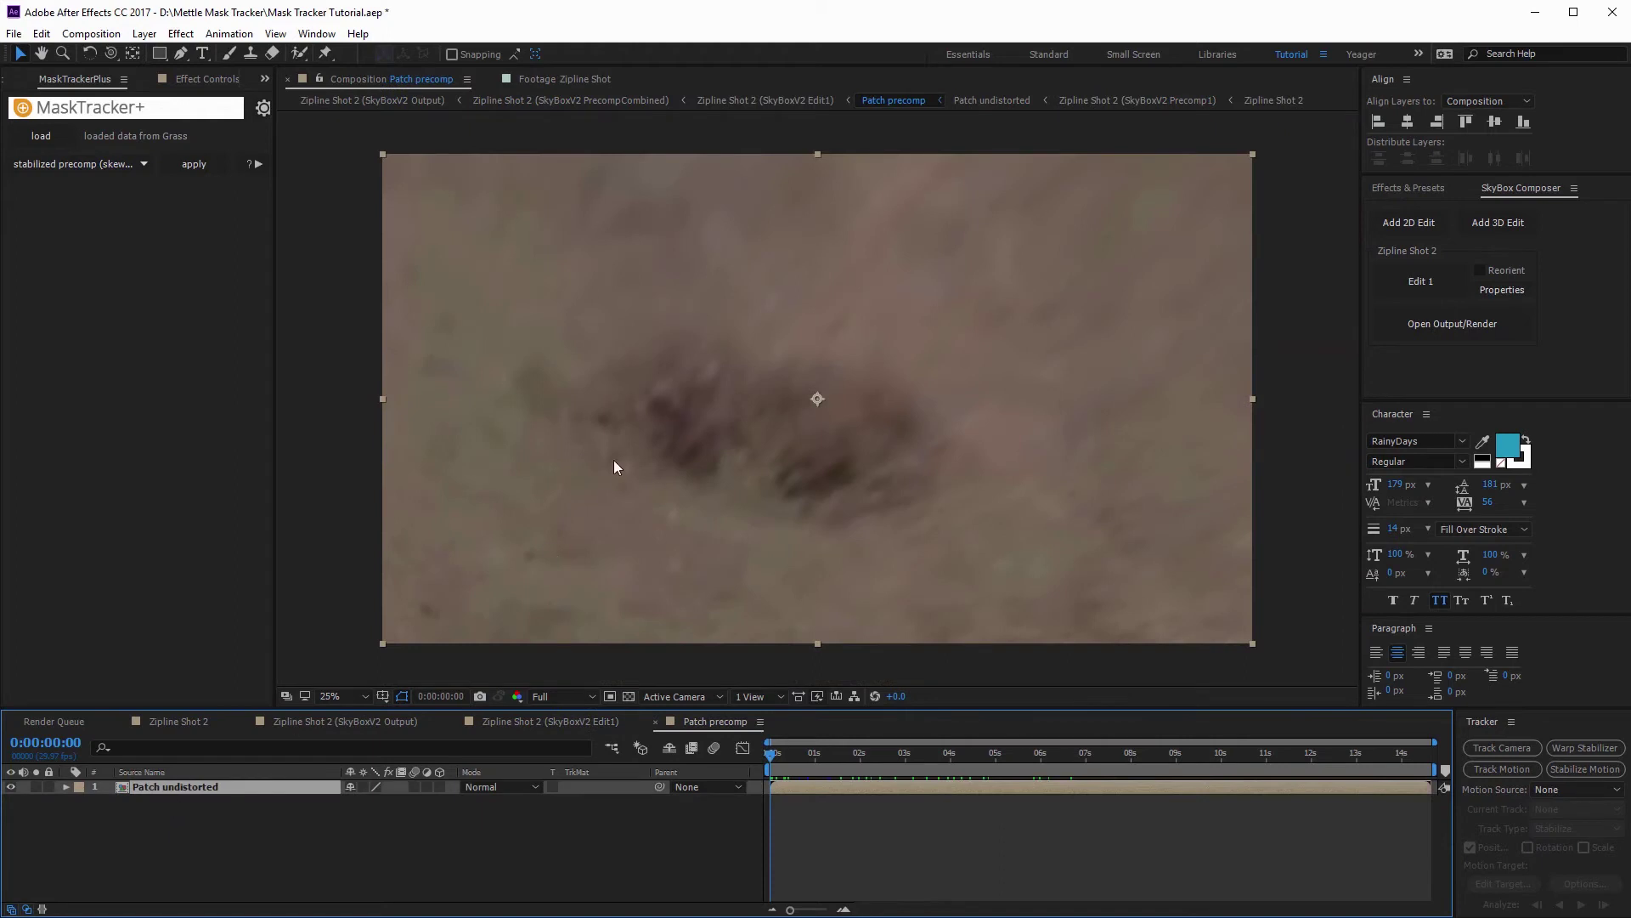
left_click_drag(769, 752, 965, 756)
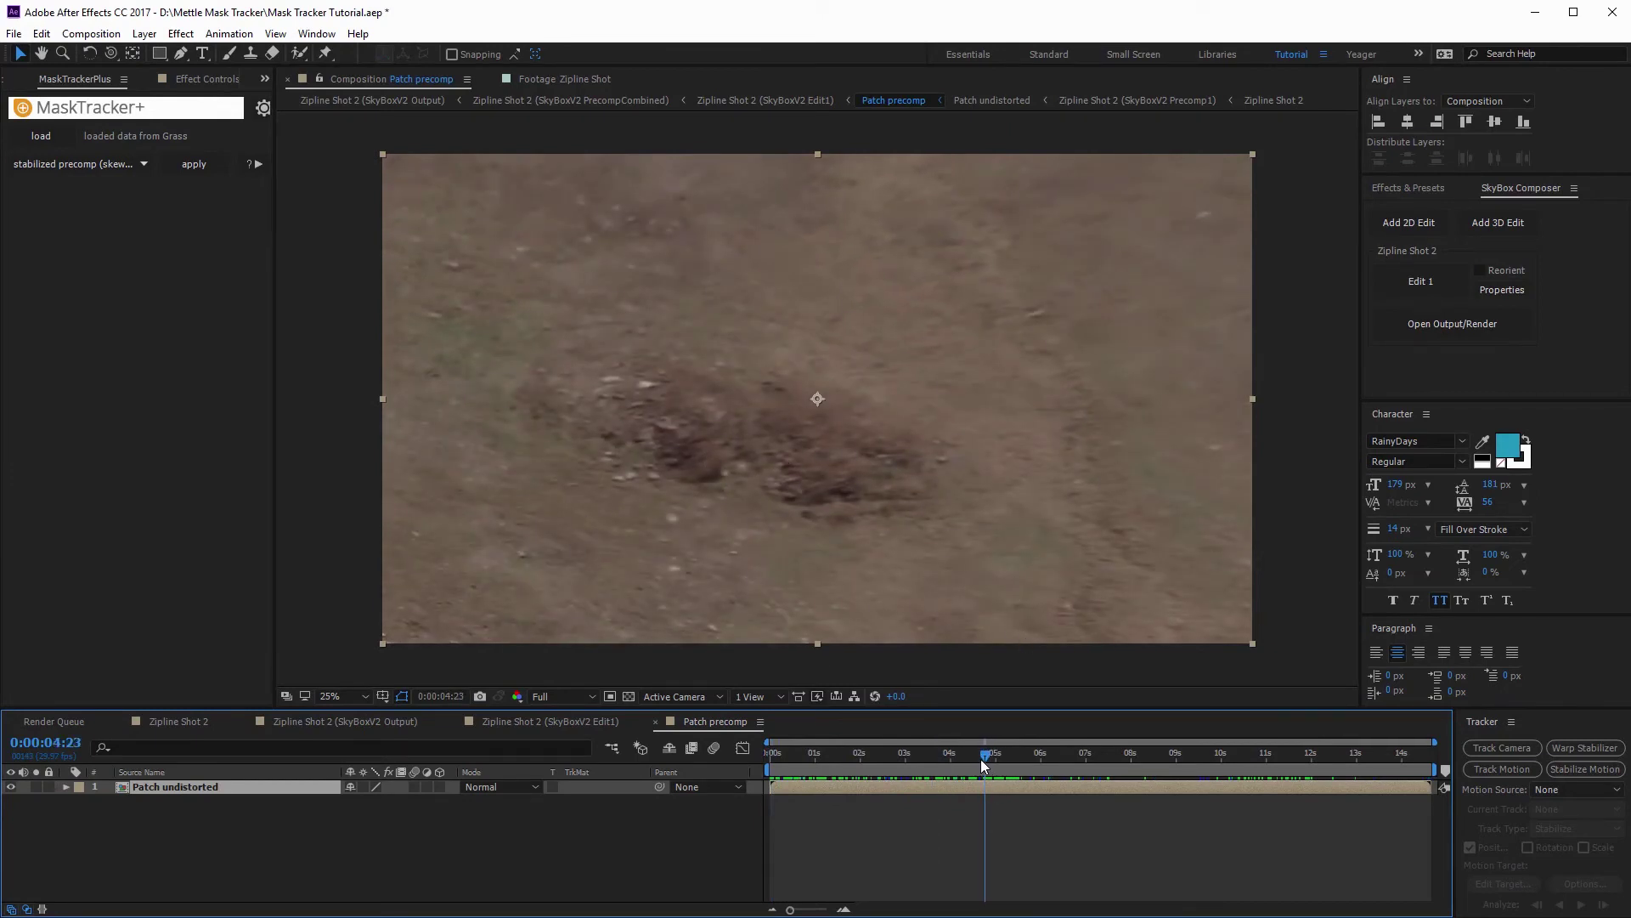
left_click_drag(985, 756, 778, 742)
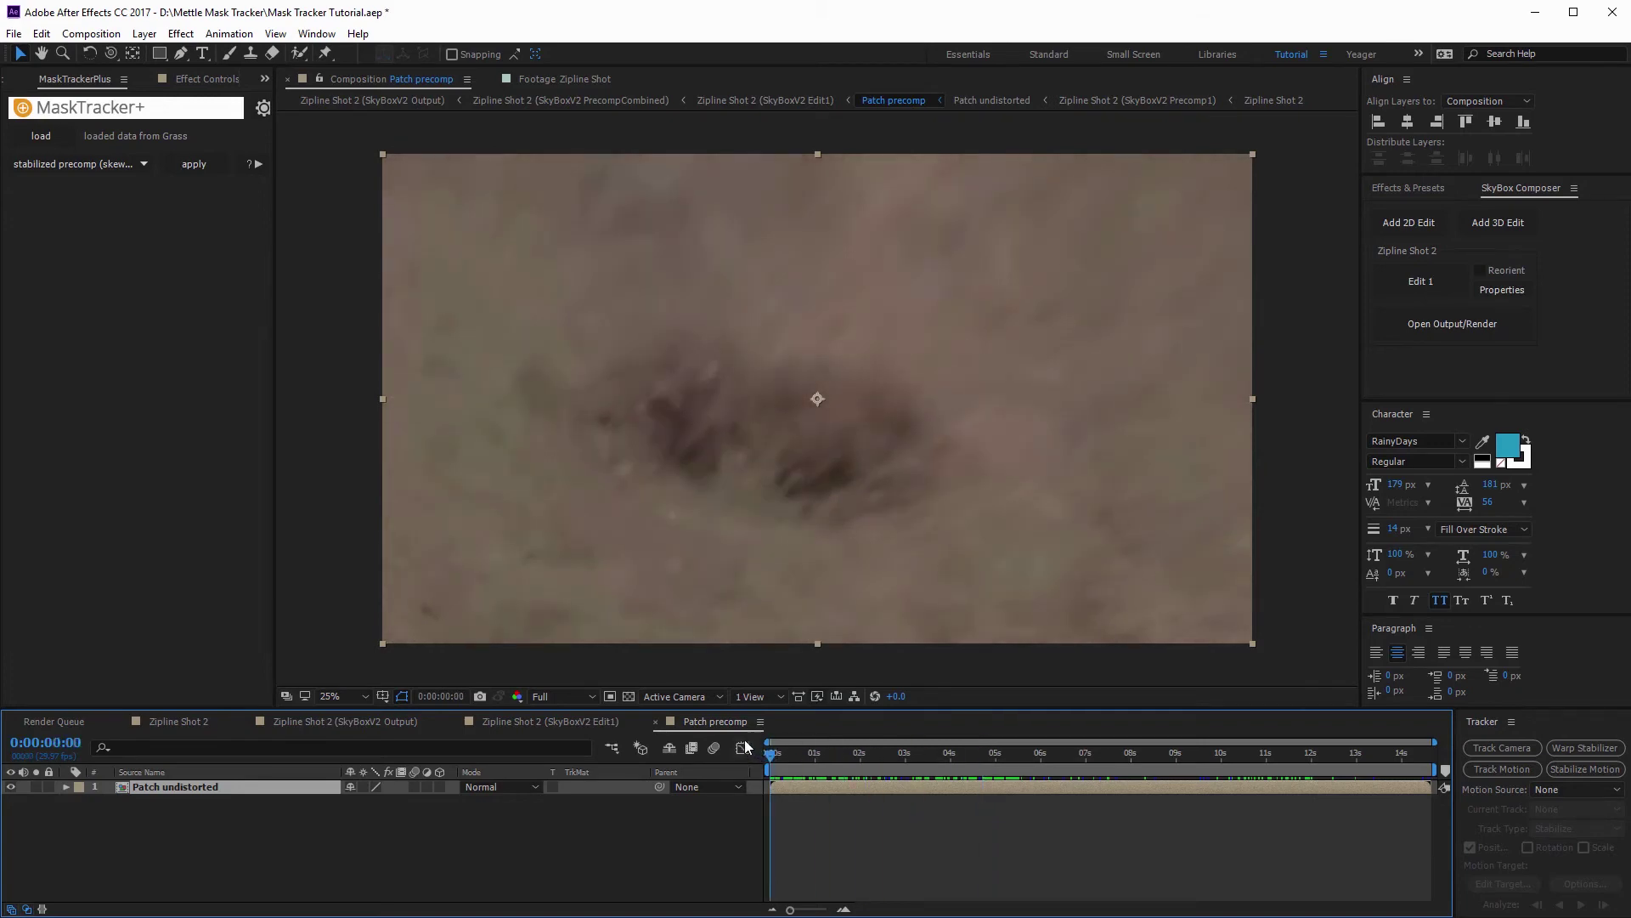
left_click_drag(794, 758, 1014, 763)
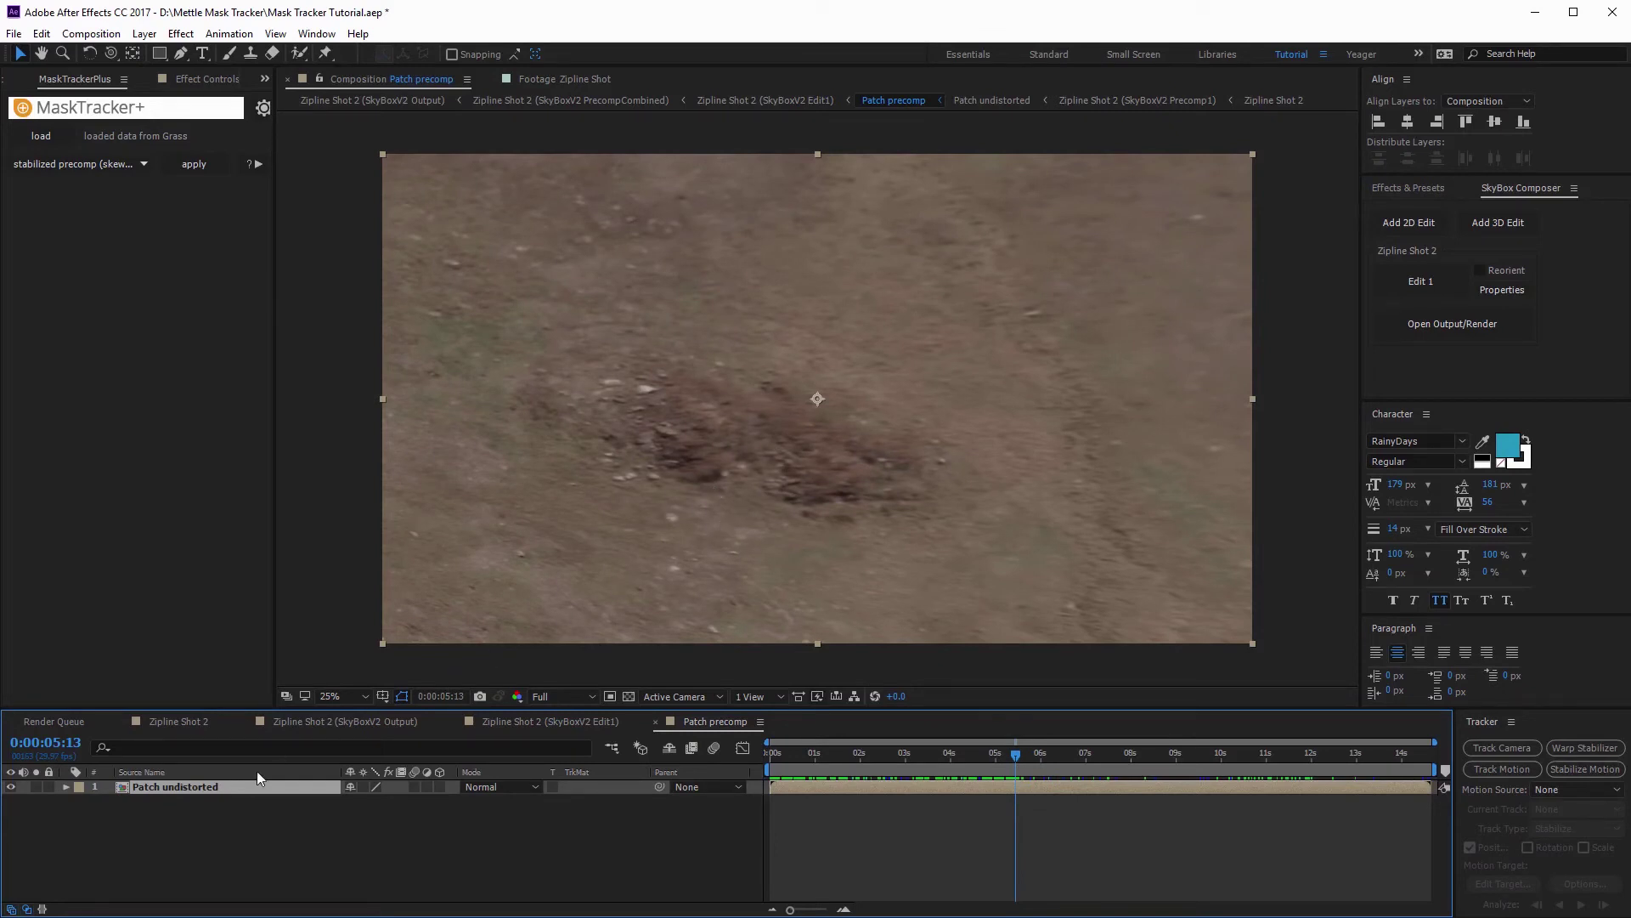
- Open the Patch undistorted layer in its own viewer and set up the Clone Stamp tool with a 364 px brush diameter
right_click(218, 787)
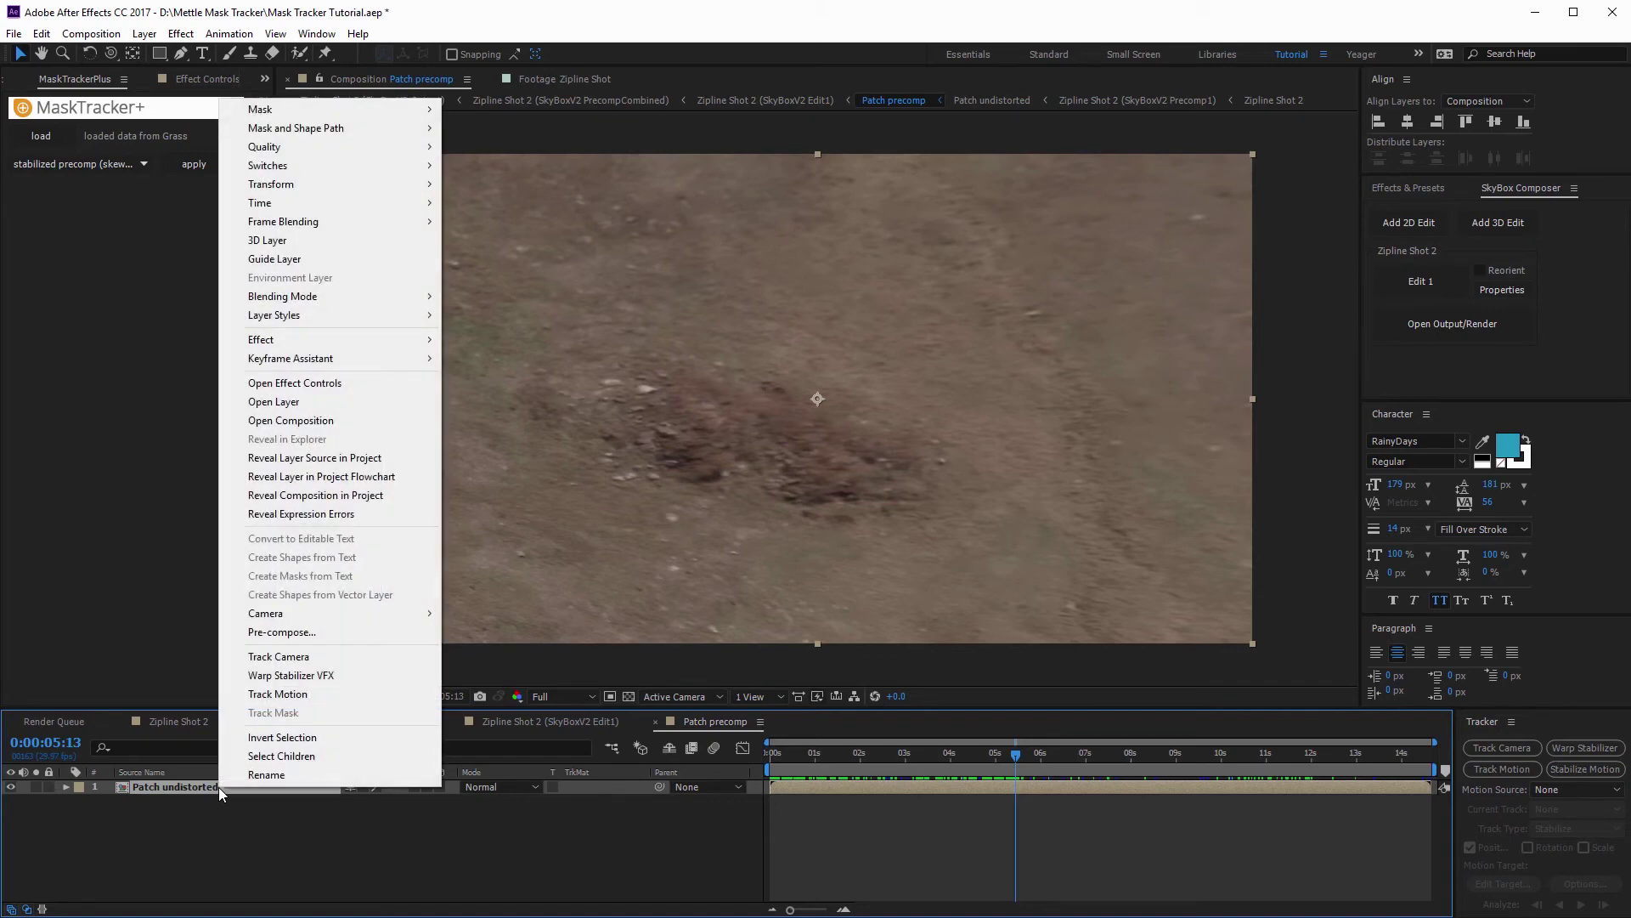
left_click(302, 403)
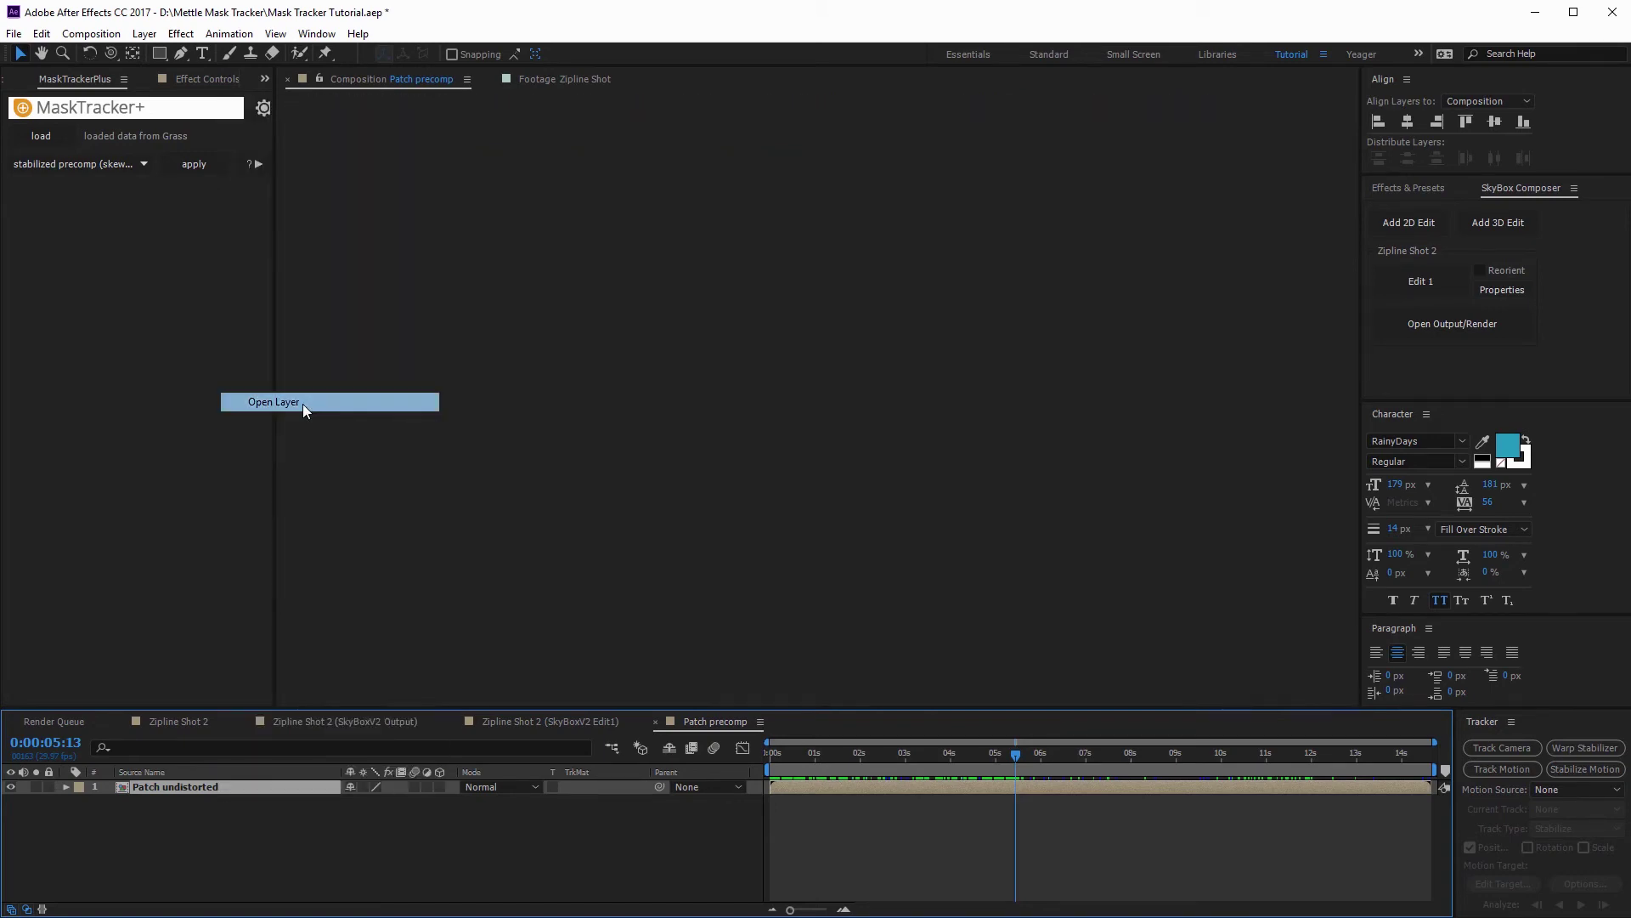
key("period")
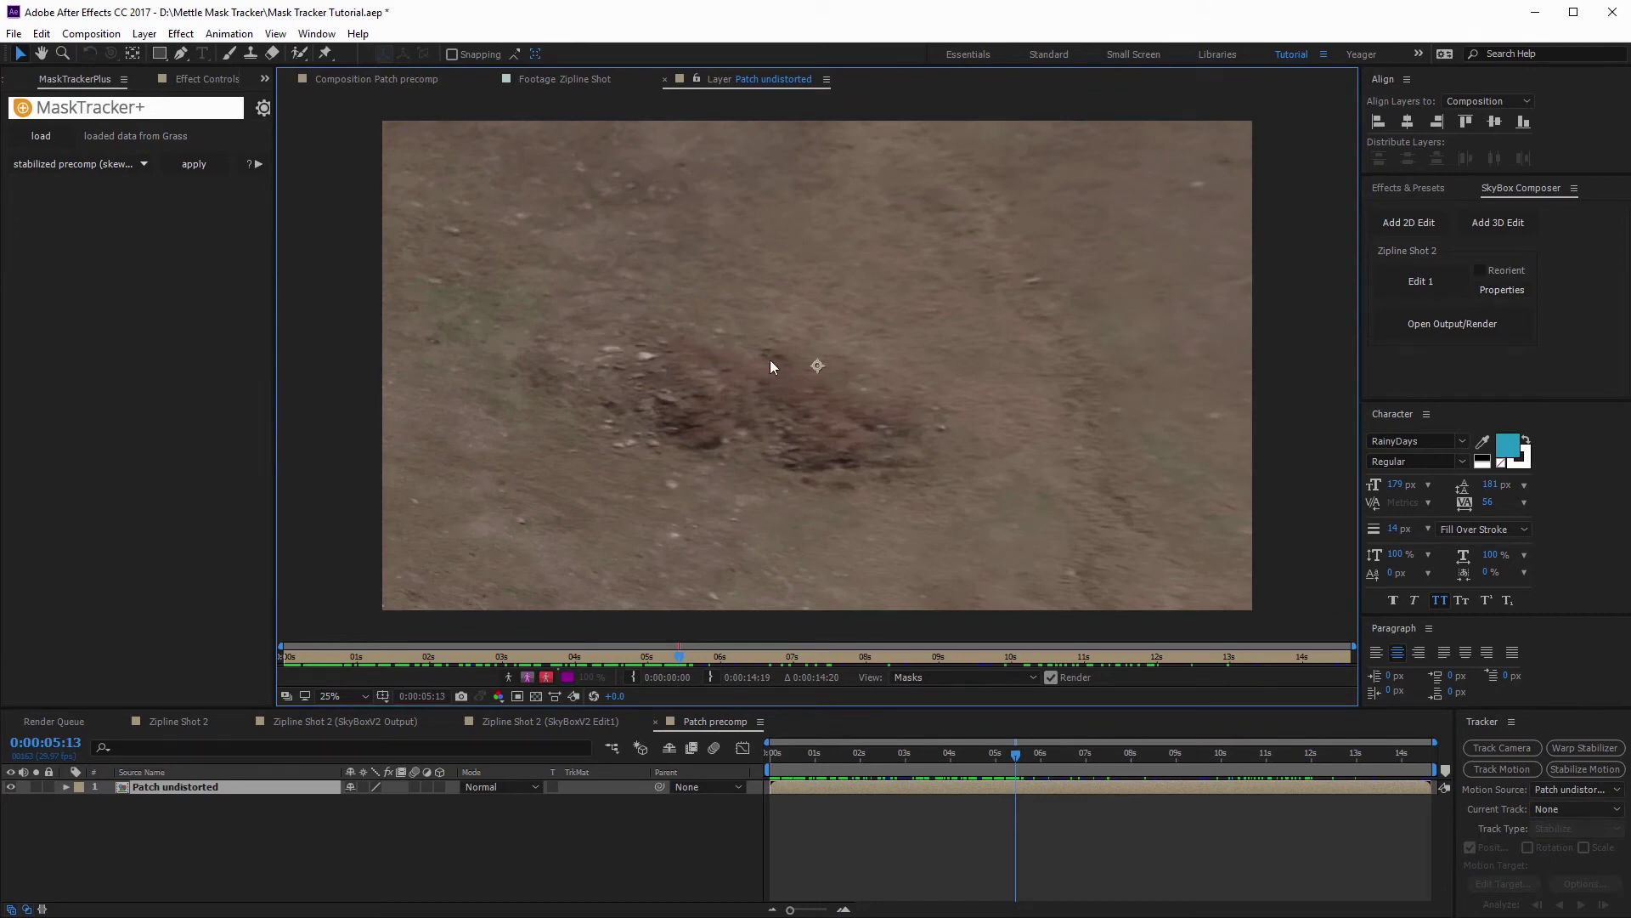
left_click(252, 56)
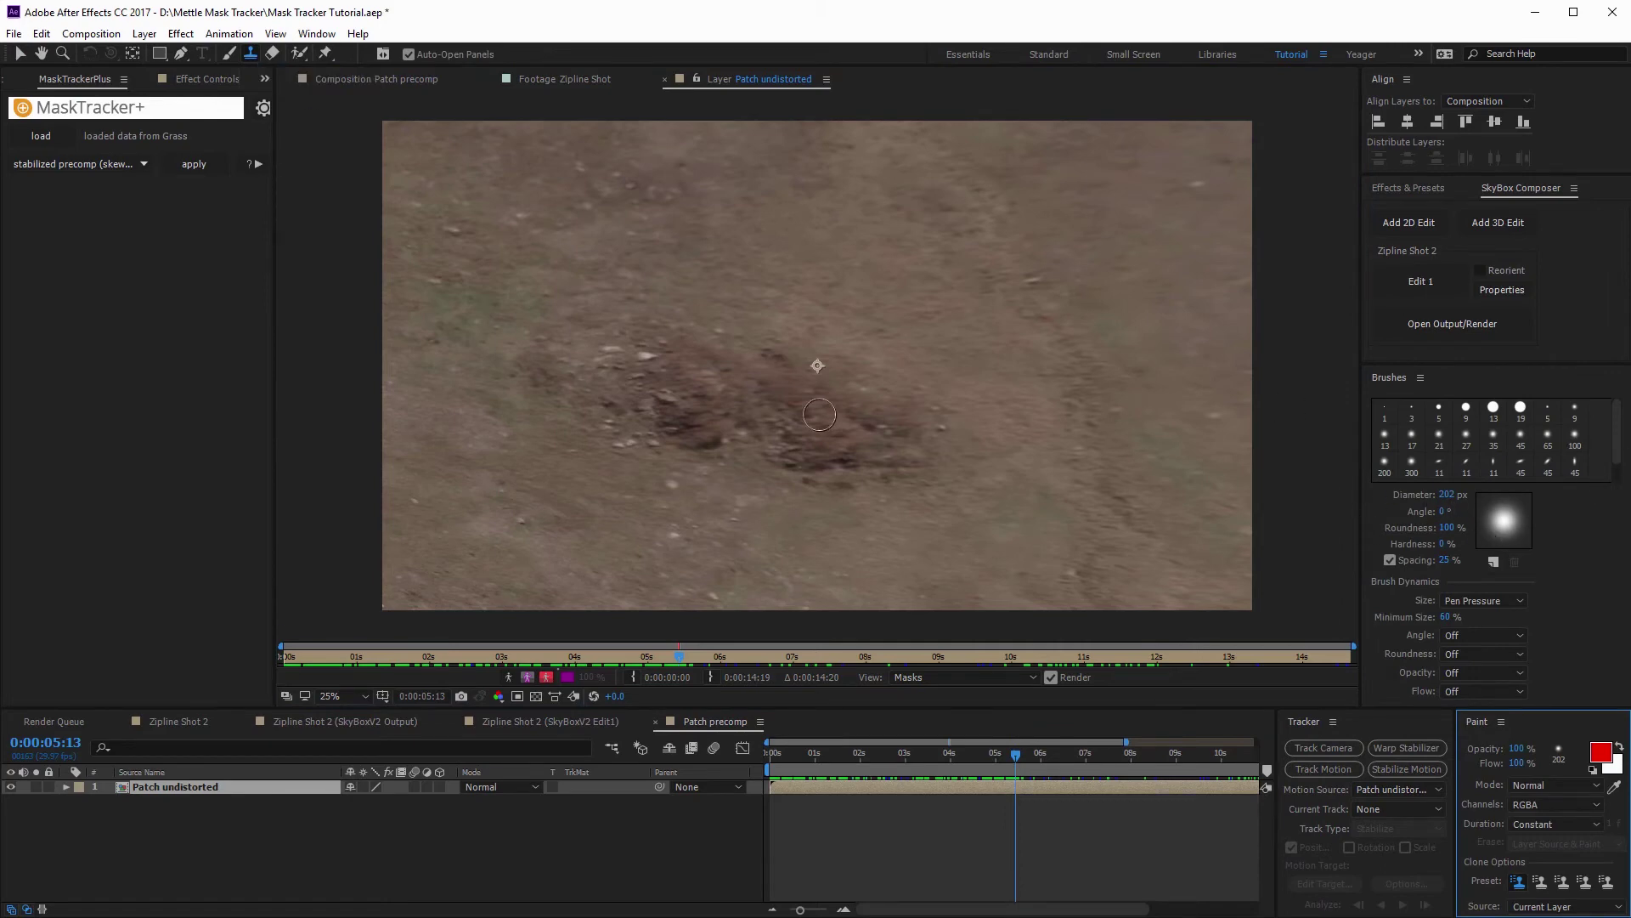
left_click_drag(1450, 503, 1503, 503)
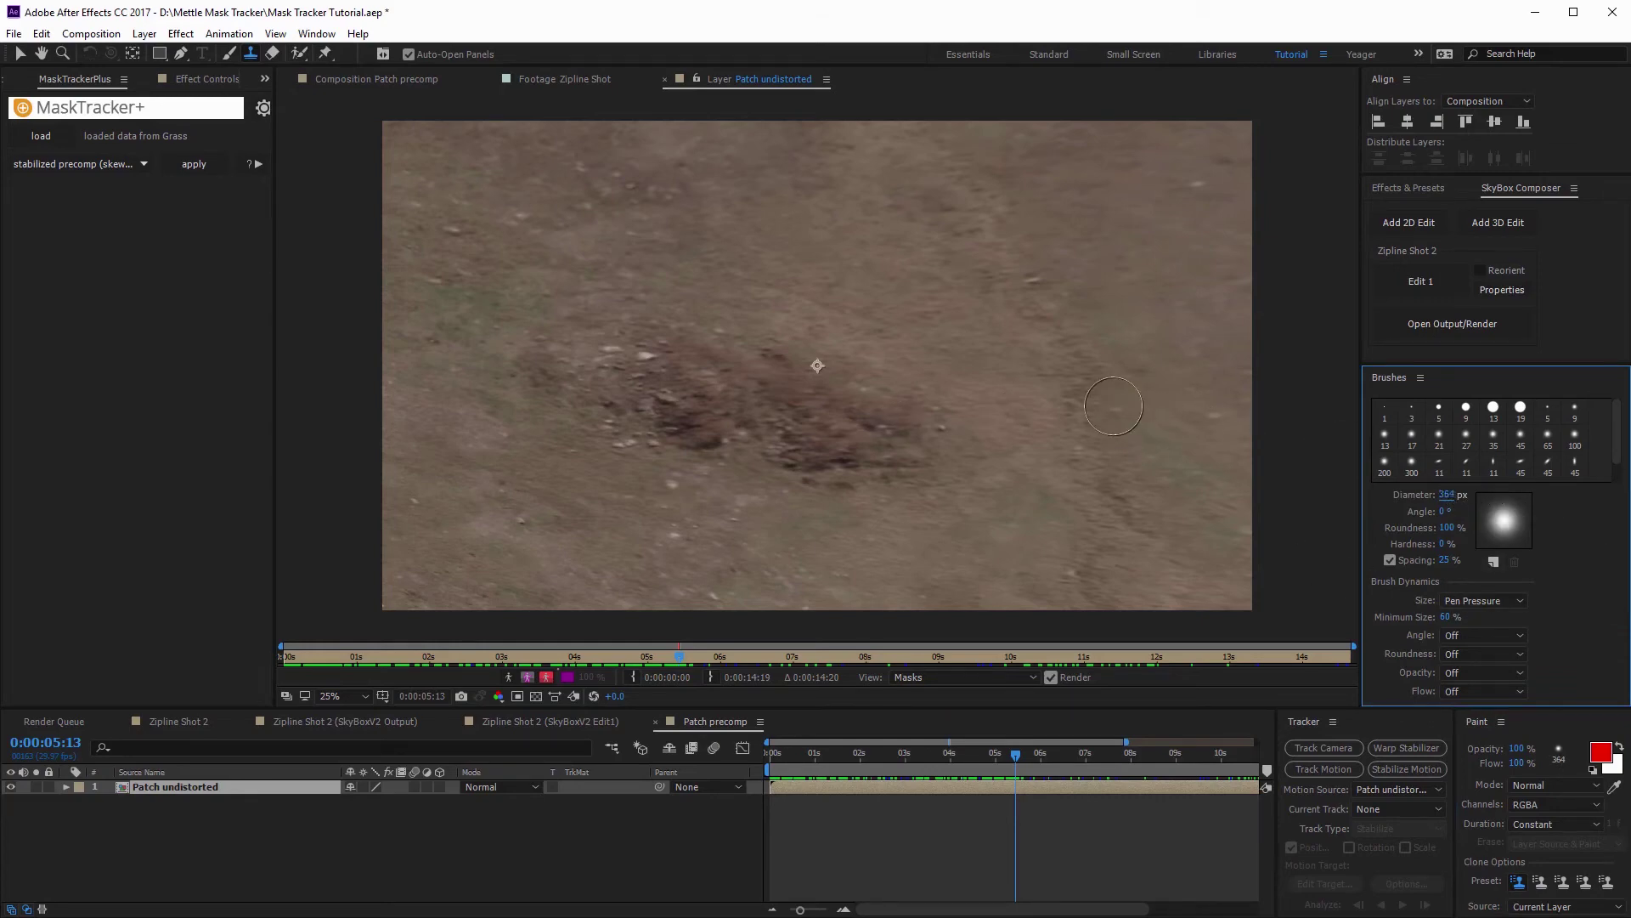
- Clone clean grass sampled from around the dark patch over the whole patch, resampling the source between strokes
left_click(1122, 264, "alt")
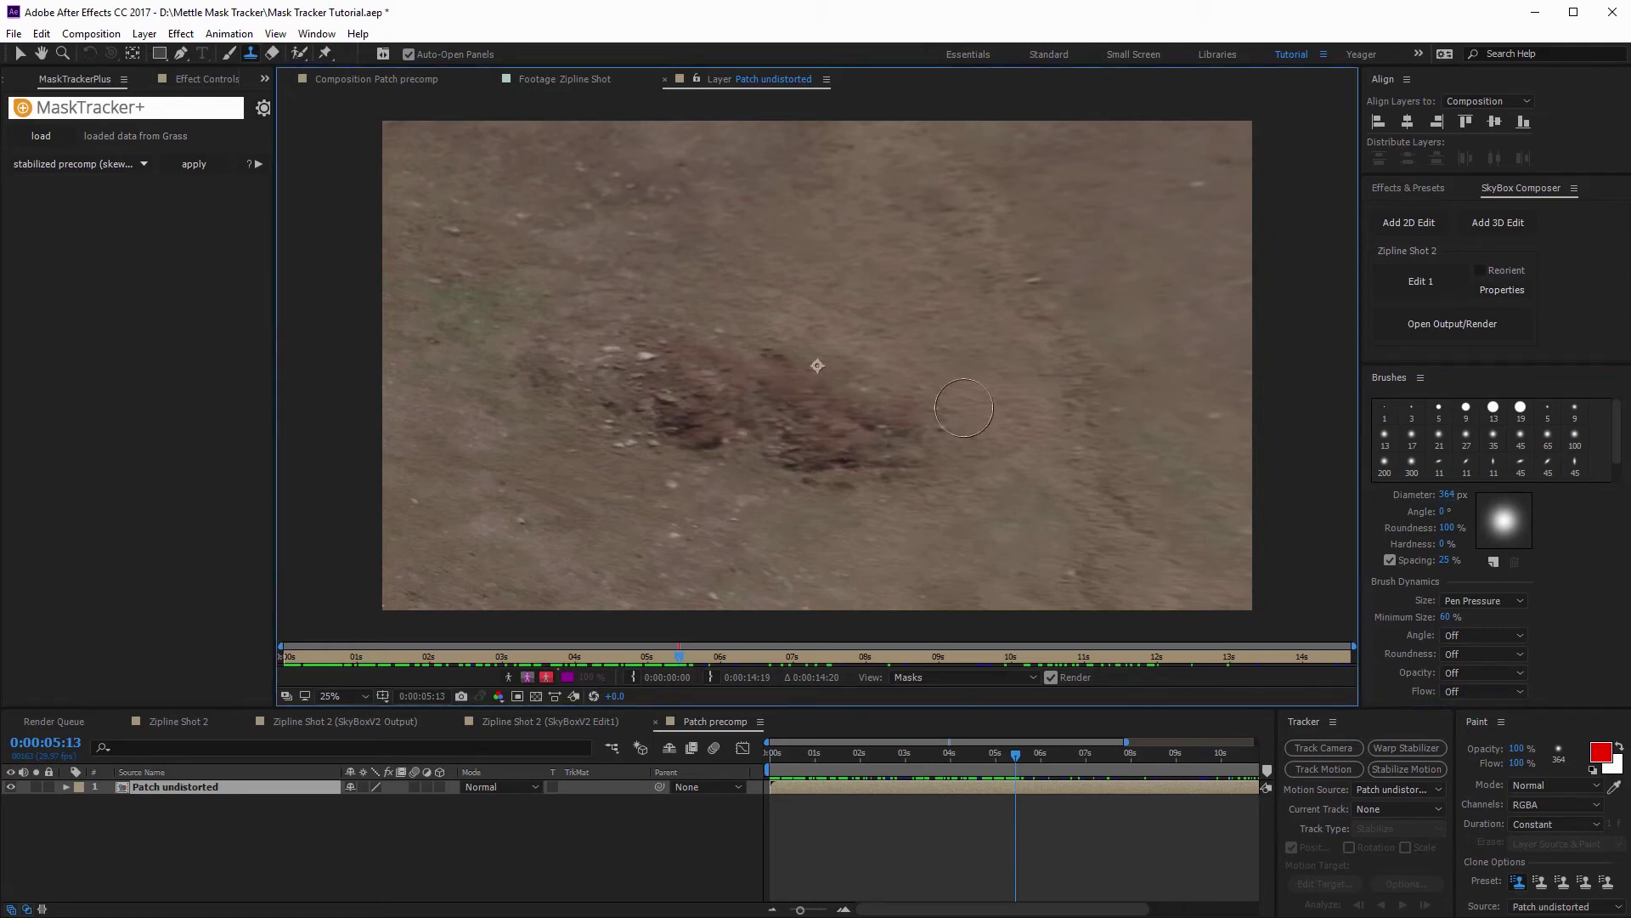
mouse_move(949, 404)
left_mouse_down()
mouse_move(909, 424)
mouse_move(859, 400)
mouse_move(807, 458)
mouse_move(765, 398)
mouse_move(935, 442)
mouse_move(875, 373)
mouse_move(883, 425)
mouse_move(965, 397)
left_mouse_up()
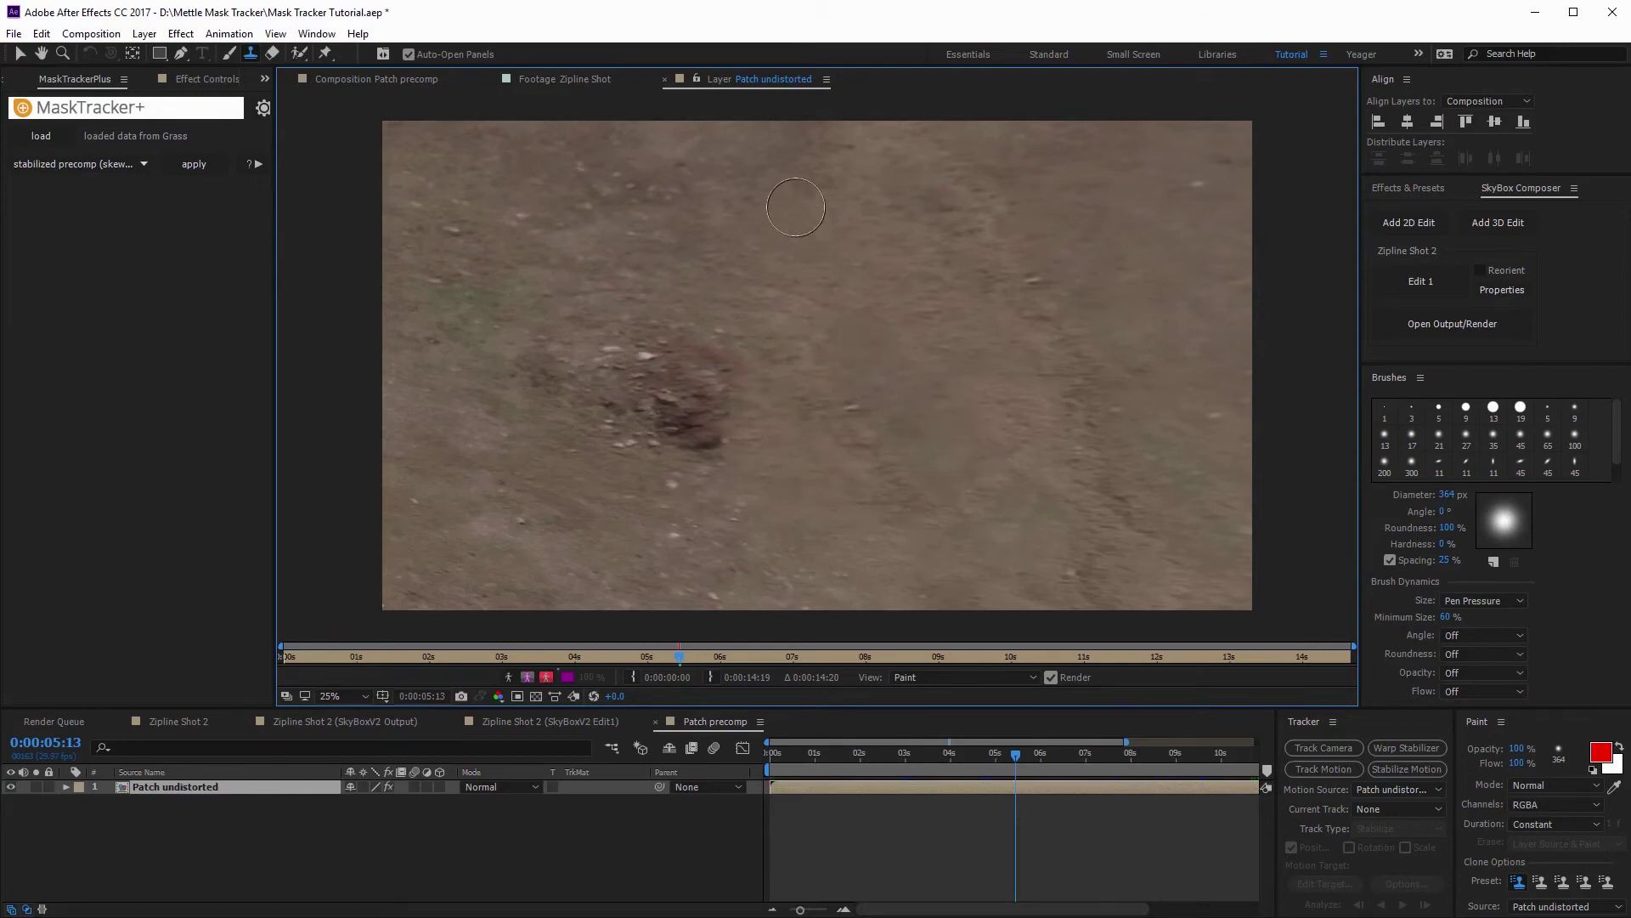
mouse_move(729, 230)
left_mouse_down()
mouse_move(671, 340)
mouse_move(713, 407)
mouse_move(661, 329)
left_mouse_up()
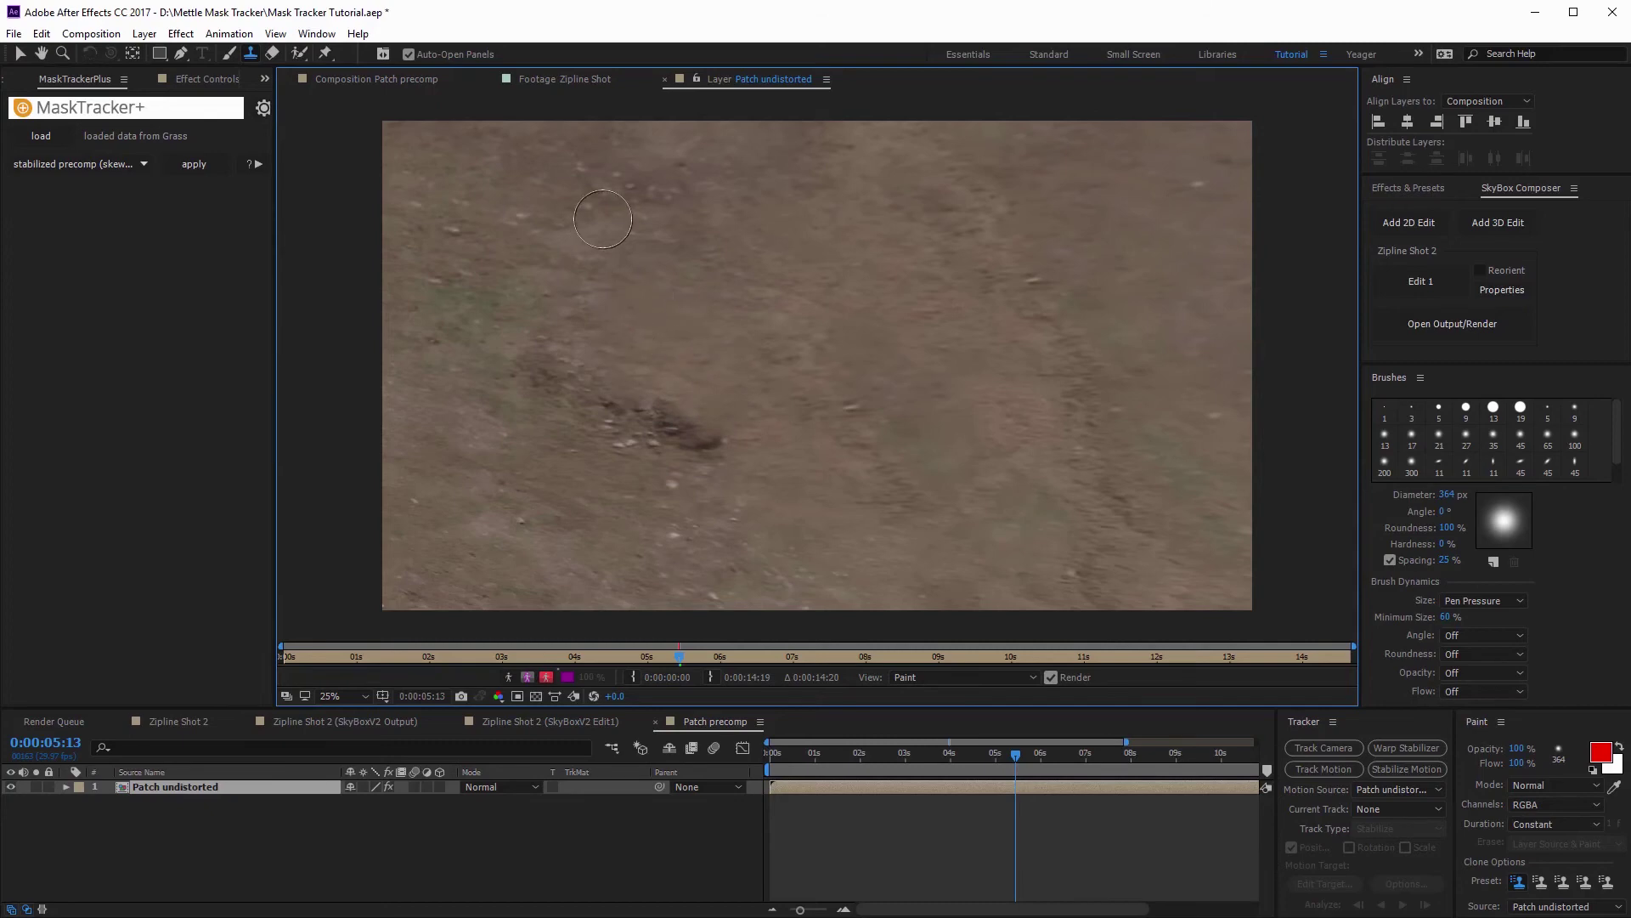
left_click(500, 221, "alt")
mouse_move(510, 284)
left_mouse_down()
mouse_move(502, 373)
mouse_move(560, 299)
mouse_move(543, 404)
mouse_move(610, 345)
mouse_move(618, 425)
mouse_move(561, 438)
mouse_move(628, 397)
mouse_move(659, 448)
mouse_move(710, 432)
mouse_move(647, 381)
mouse_move(713, 435)
mouse_move(687, 386)
mouse_move(574, 429)
mouse_move(702, 448)
mouse_move(656, 372)
mouse_move(513, 402)
mouse_move(473, 289)
mouse_move(660, 414)
mouse_move(689, 375)
mouse_move(705, 425)
mouse_move(827, 415)
left_mouse_up()
left_click(502, 527, "alt")
left_click(508, 400, "alt")
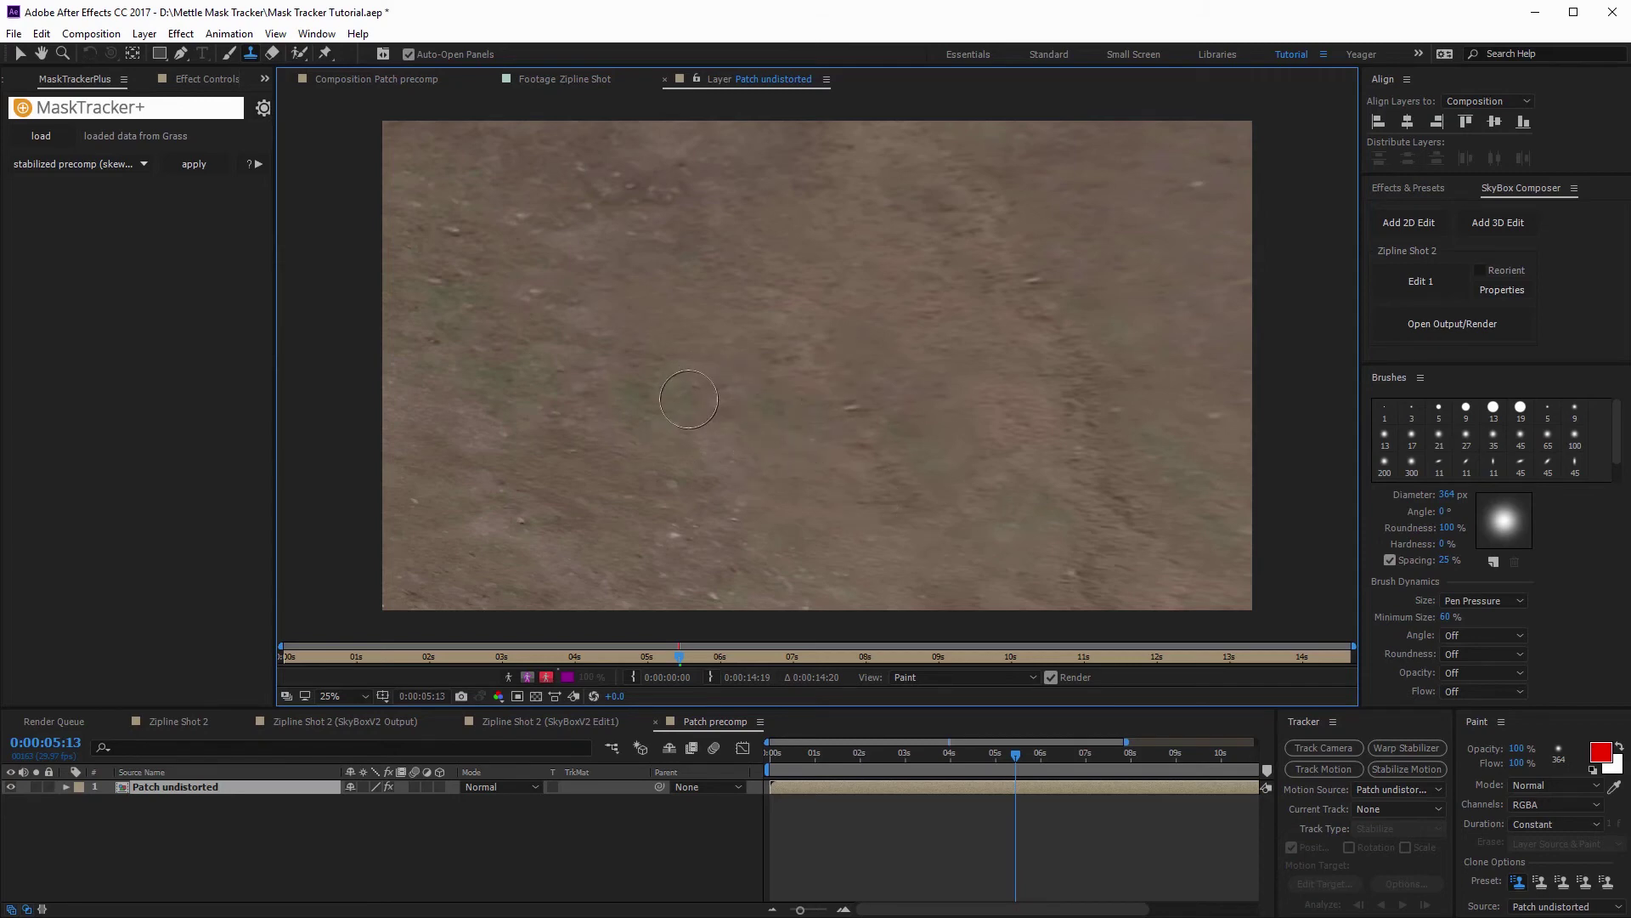
left_click(821, 207, "alt")
mouse_move(752, 345)
left_mouse_down()
mouse_move(717, 371)
mouse_move(891, 458)
mouse_move(706, 425)
mouse_move(665, 385)
left_mouse_up()
- Scrub the cloned layer forward to 0:00:07:28 and back before the painting frame to check the strokes' time range
mouse_move(1012, 752)
left_mouse_down()
mouse_move(936, 752)
mouse_move(1126, 762)
left_mouse_up()
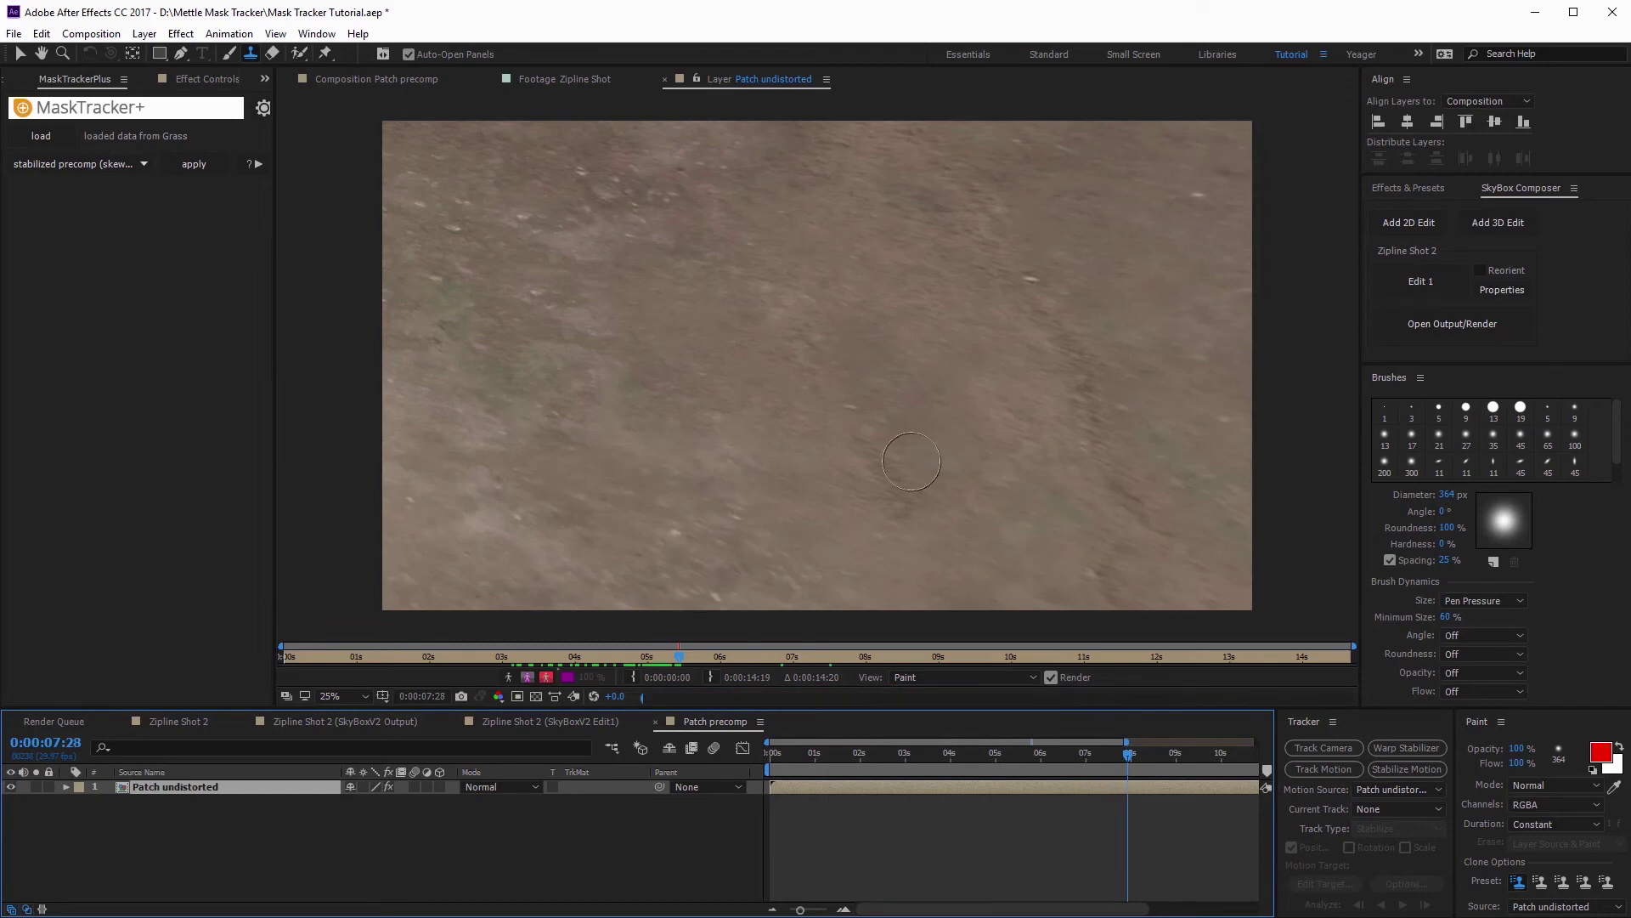
left_click_drag(1128, 759, 961, 758)
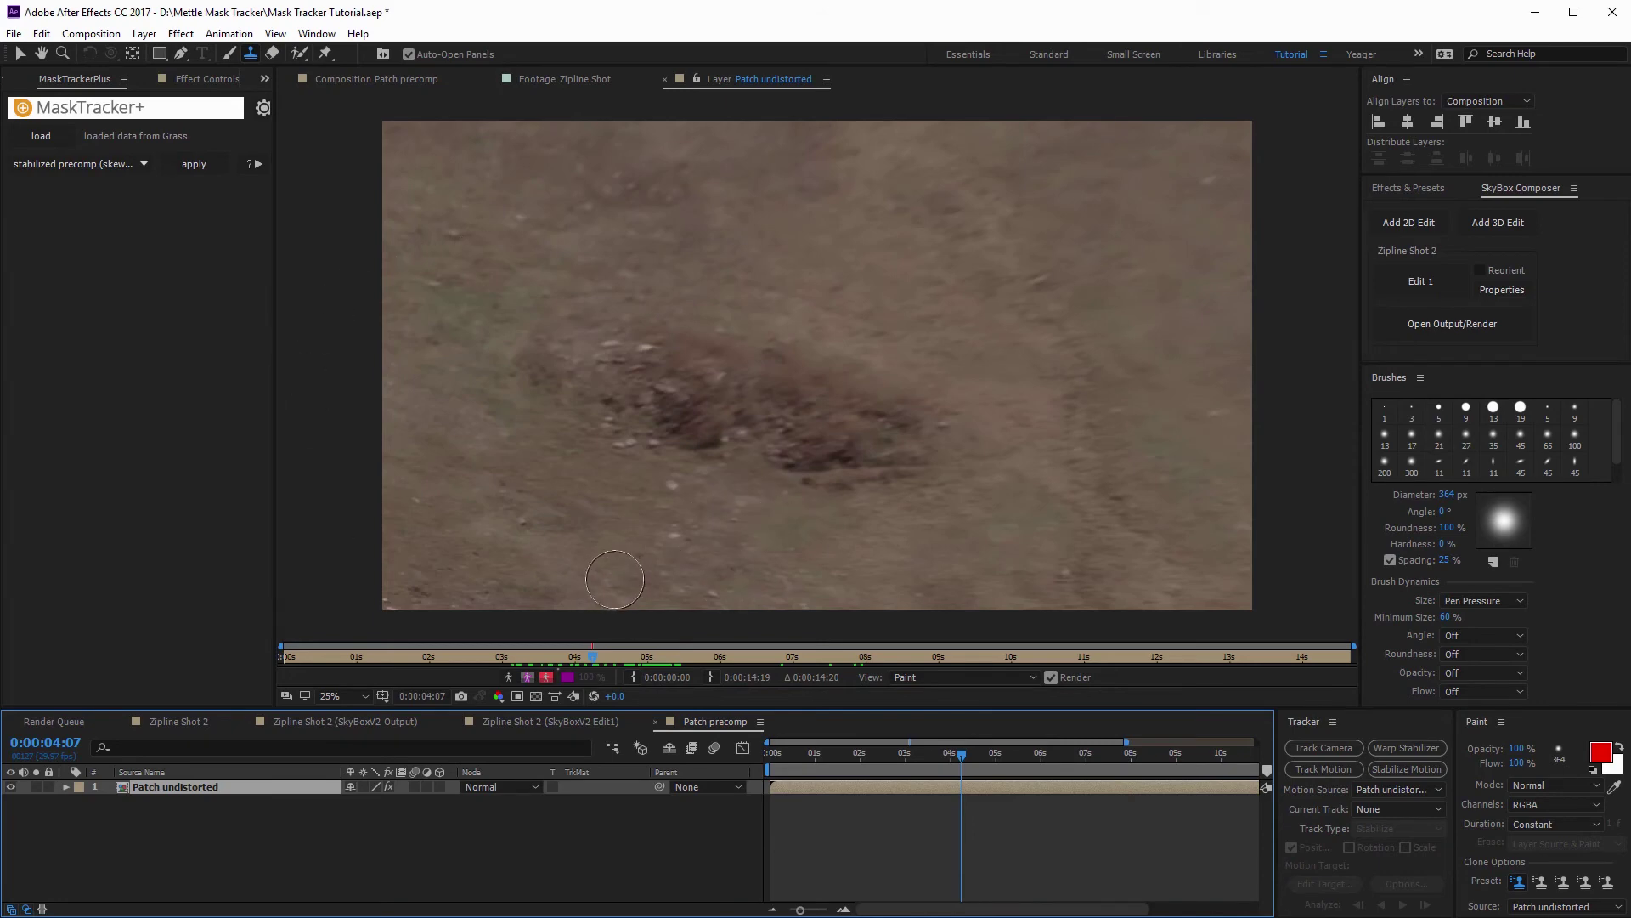
left_click(1007, 757)
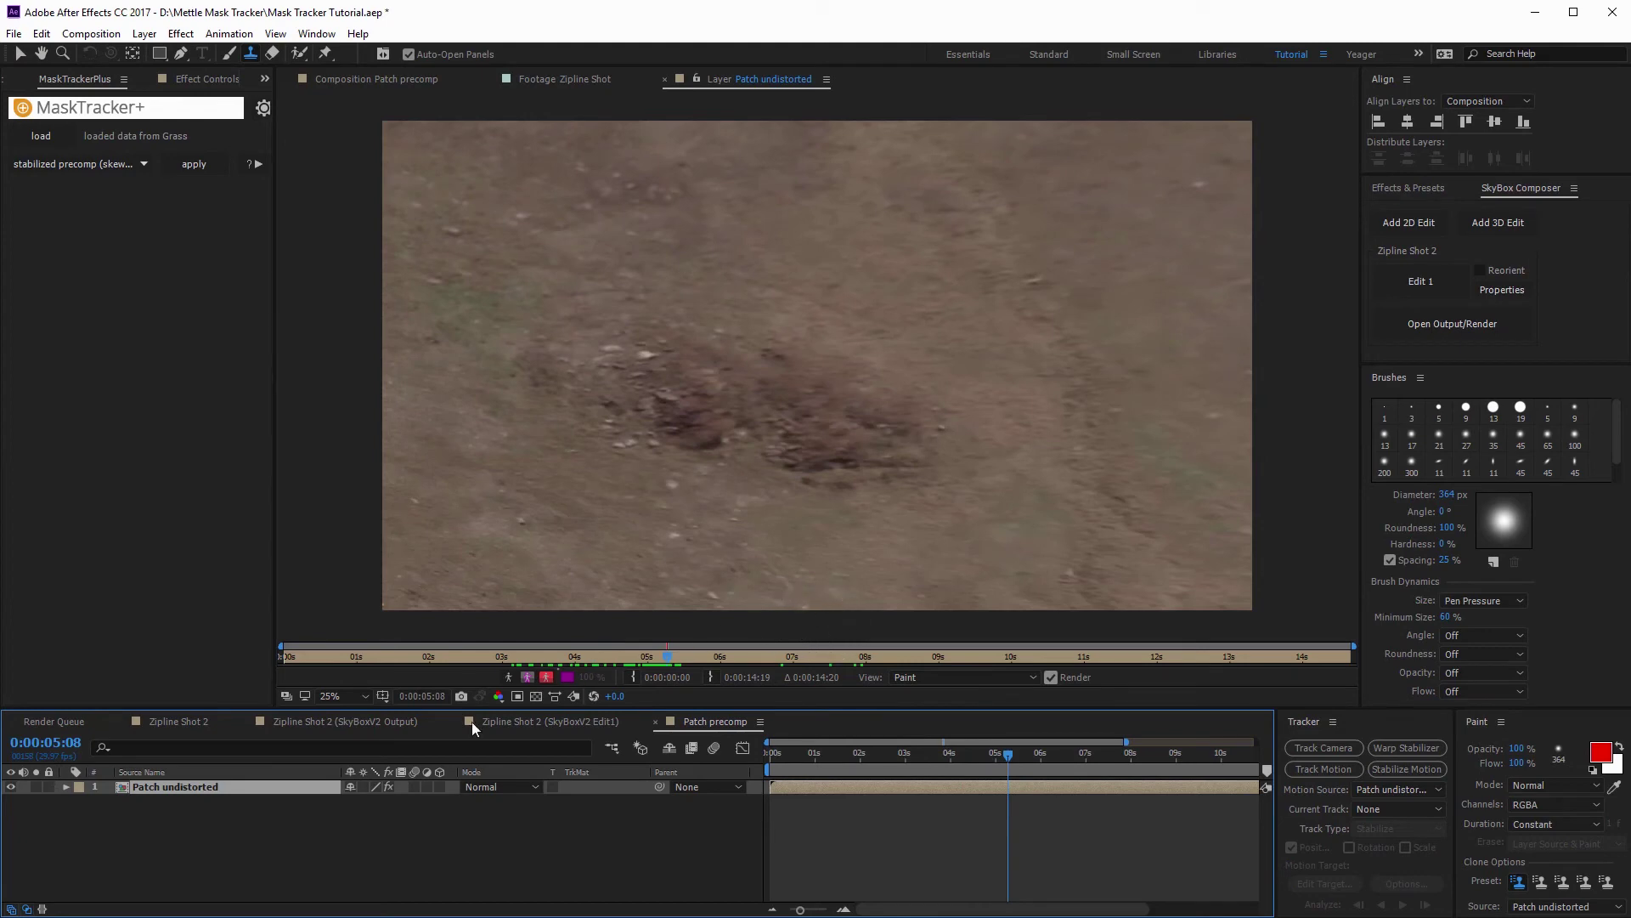
- Reveal the layer's paint strokes, select all the Clone strokes, and extend their start back to the beginning of the layer
left_click(66, 787)
left_click(80, 802)
left_click(94, 816)
scroll(136, 842, "down", 3)
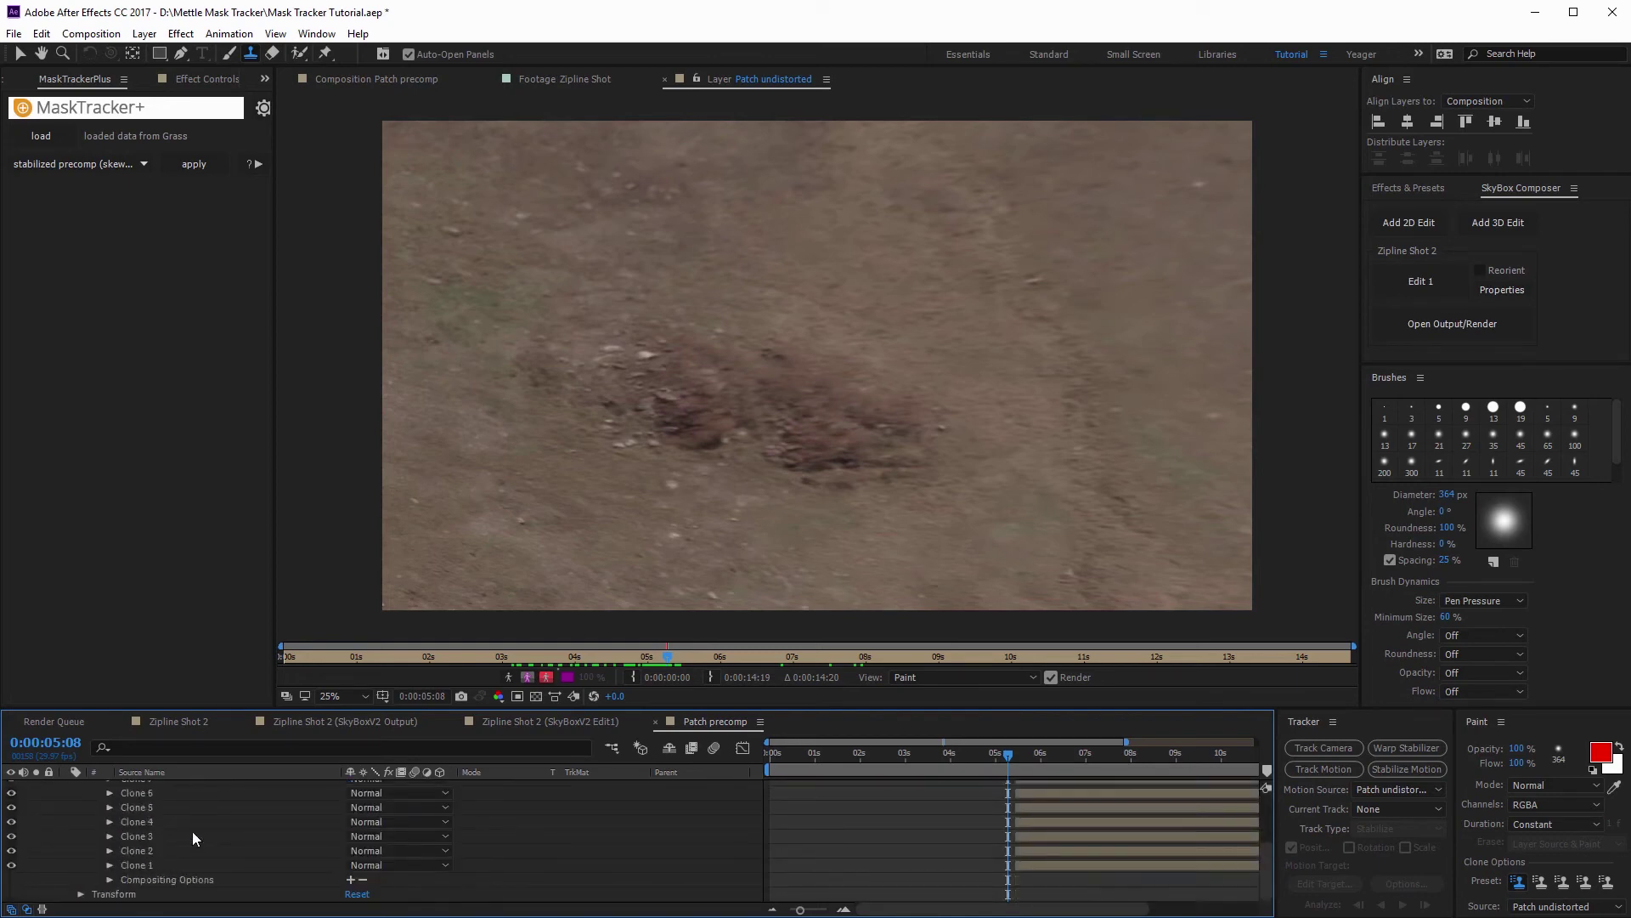
scroll(154, 849, "up", 3)
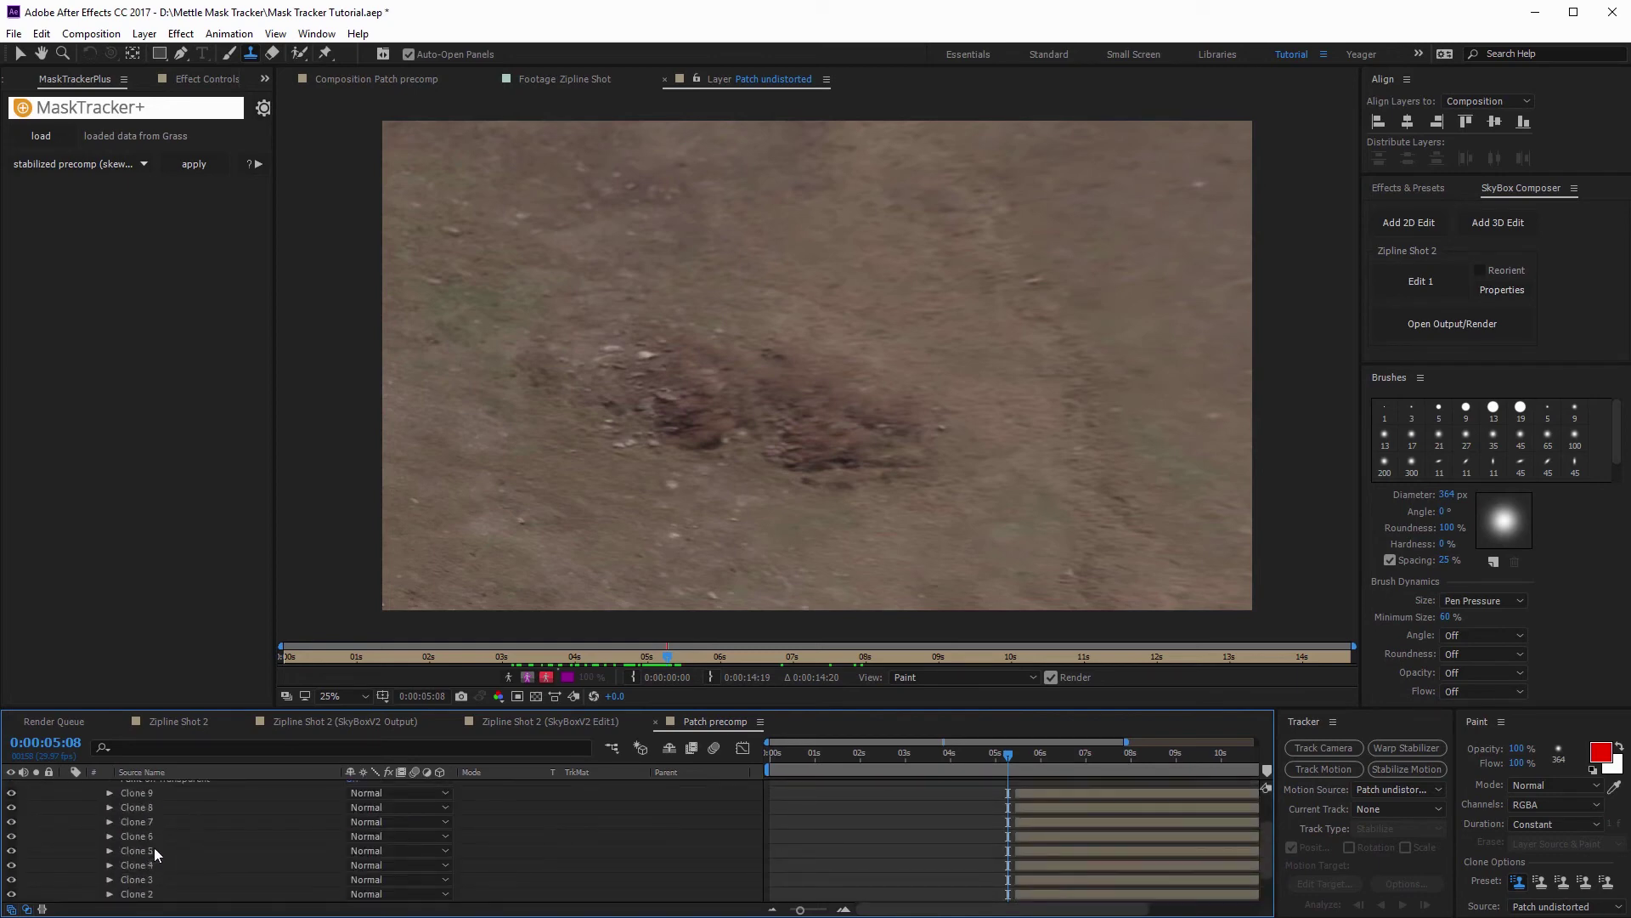
left_click(148, 795)
key("ctrl+a")
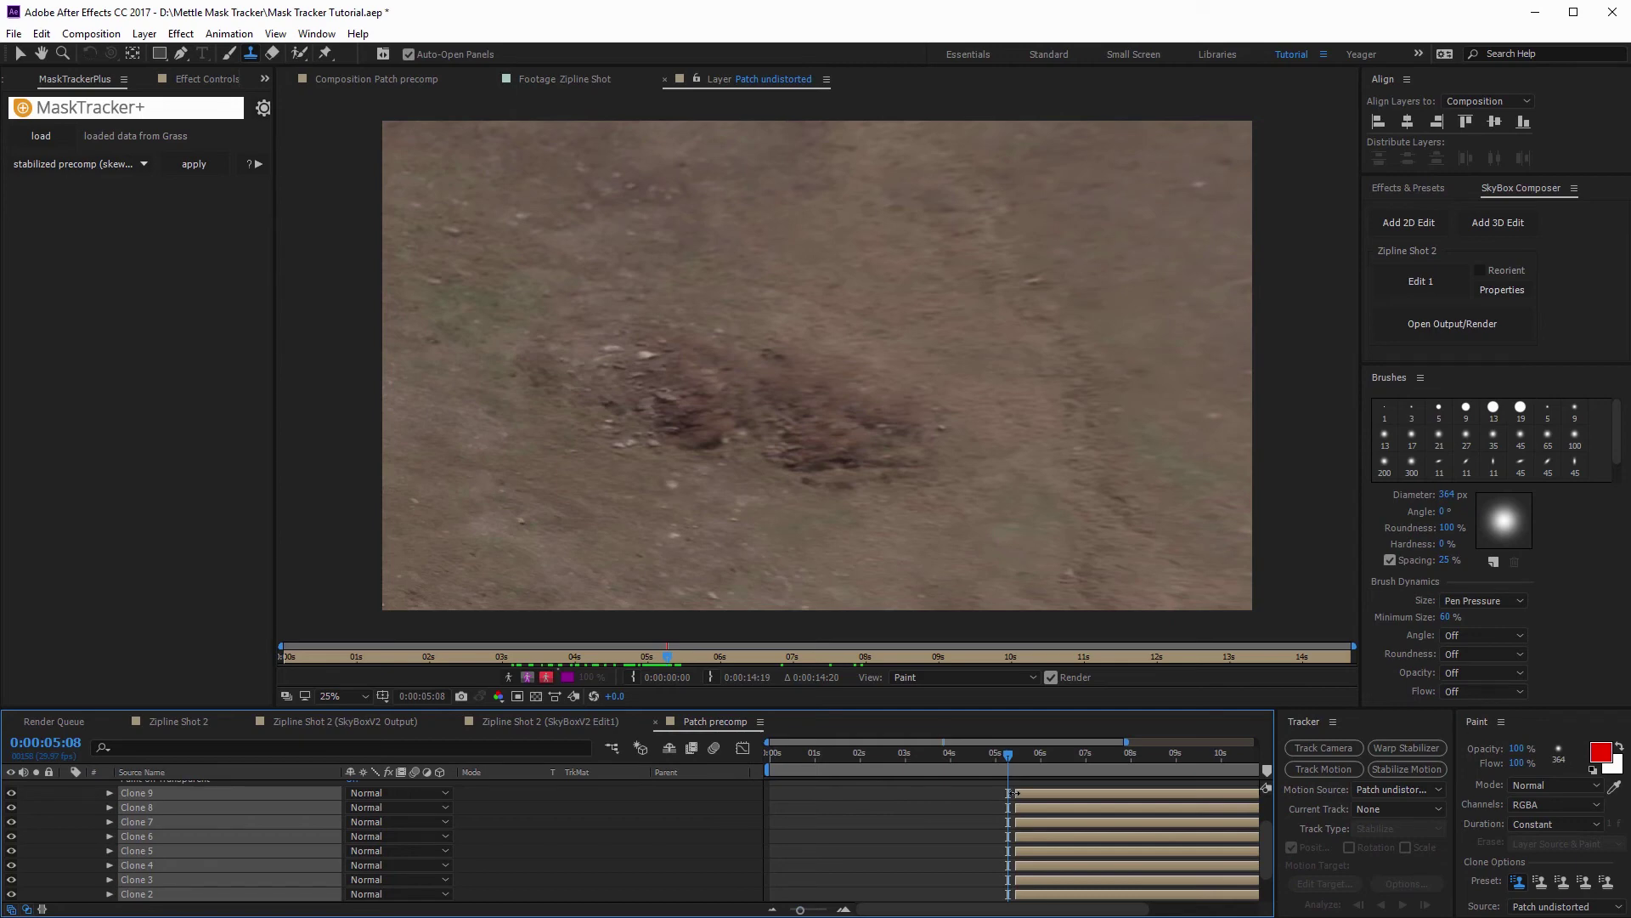
mouse_move(1016, 792)
left_mouse_down()
mouse_move(759, 799)
mouse_move(772, 758)
left_mouse_up()
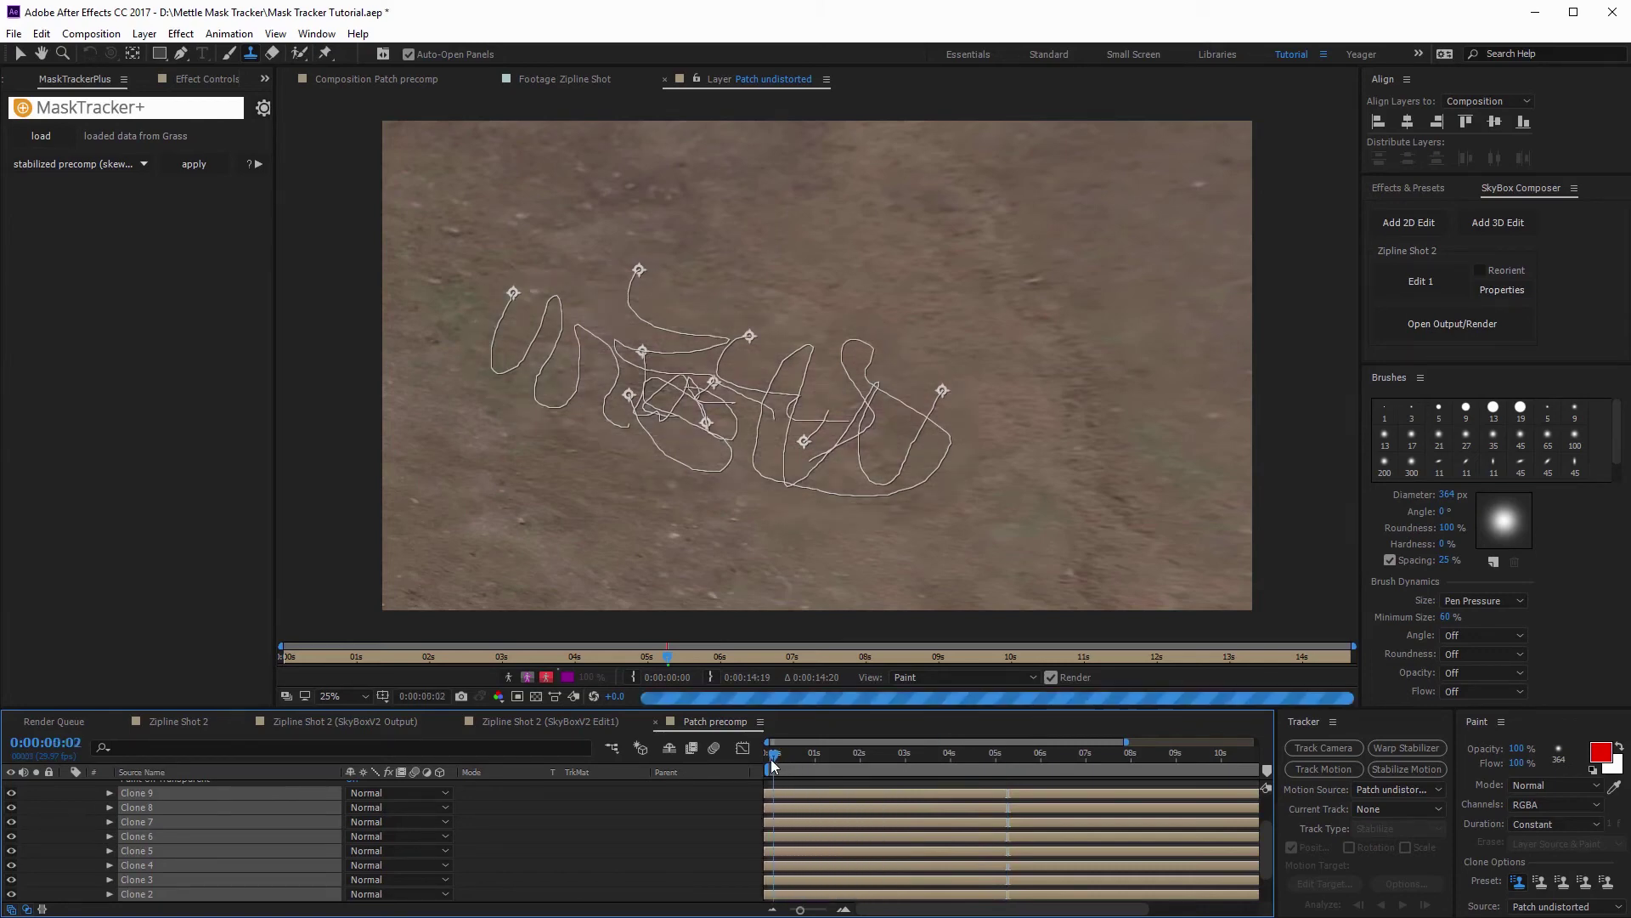
- Switch to the Selection tool, deselect the strokes, and scrub to 0:00:06:22 to check that the clone covers the patch
key("v")
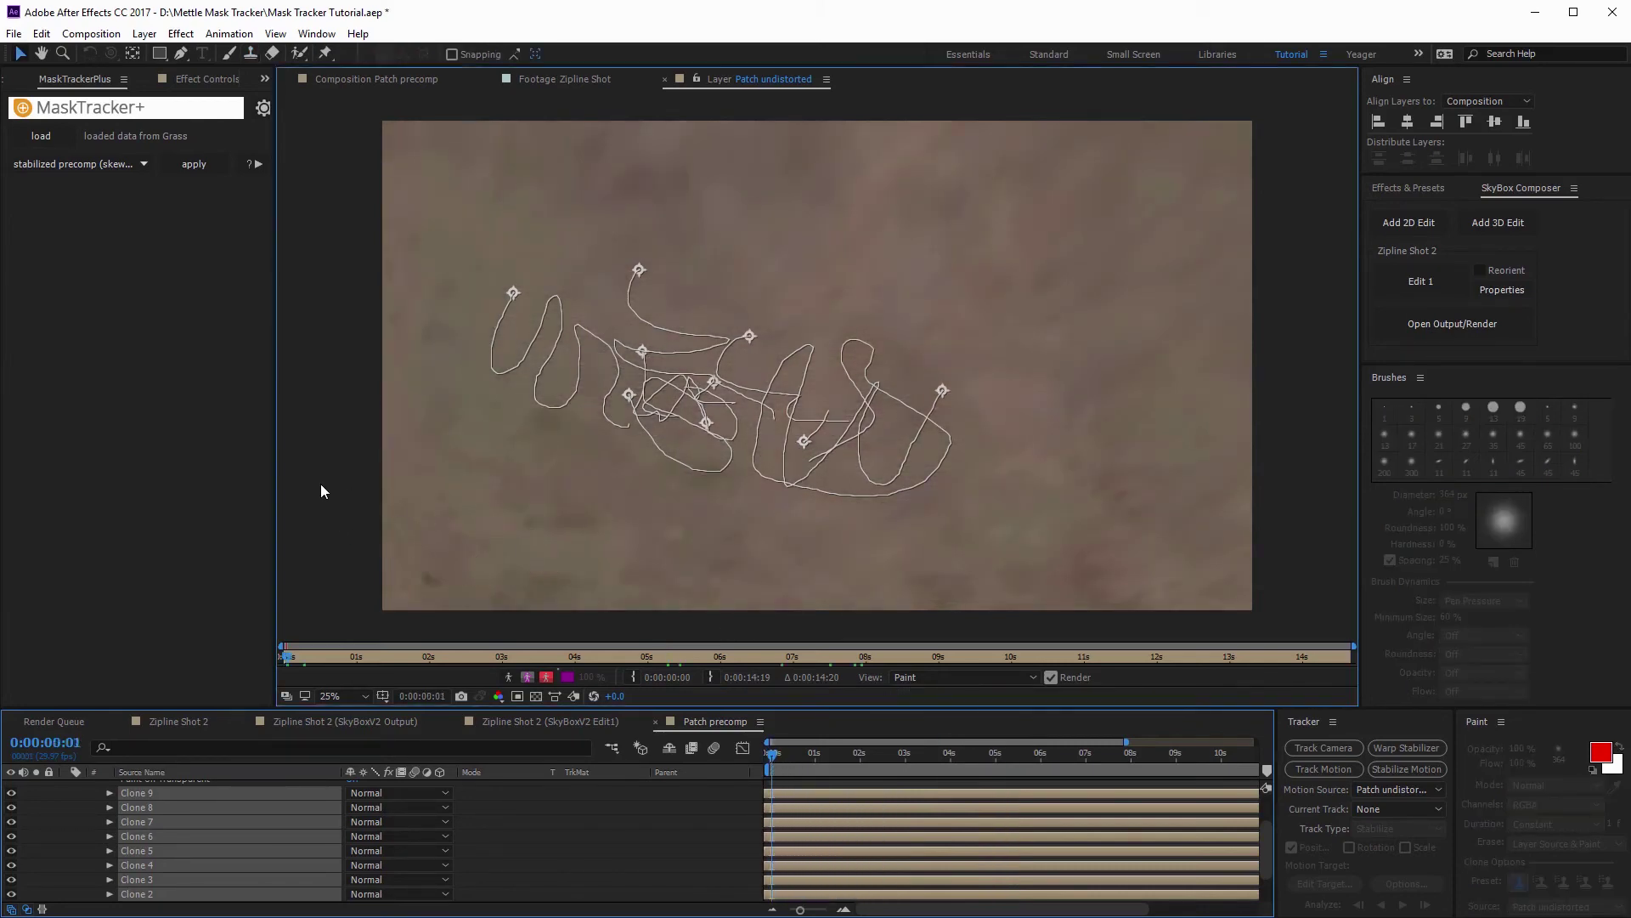
key("ctrl+shift+a")
left_click_drag(793, 752, 1073, 768)
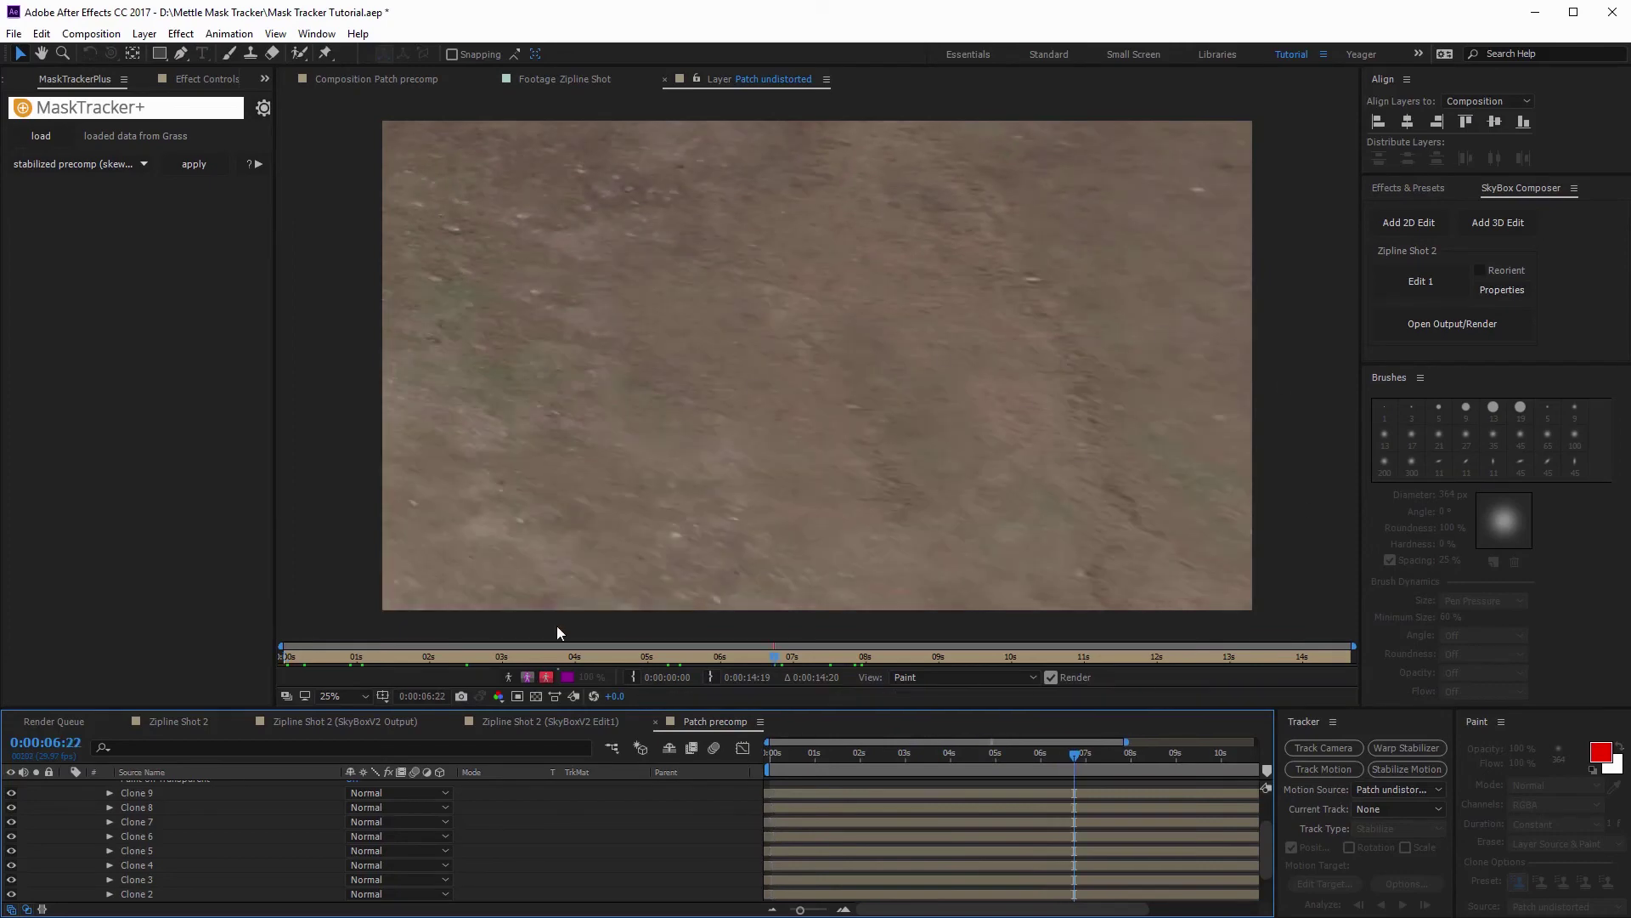
- Switch to the SkyBoxV2 Edit1 composition, deselect the Patch precomp layer, and scrub to 0:00:07:20 to inspect the repaired field
left_click(589, 721)
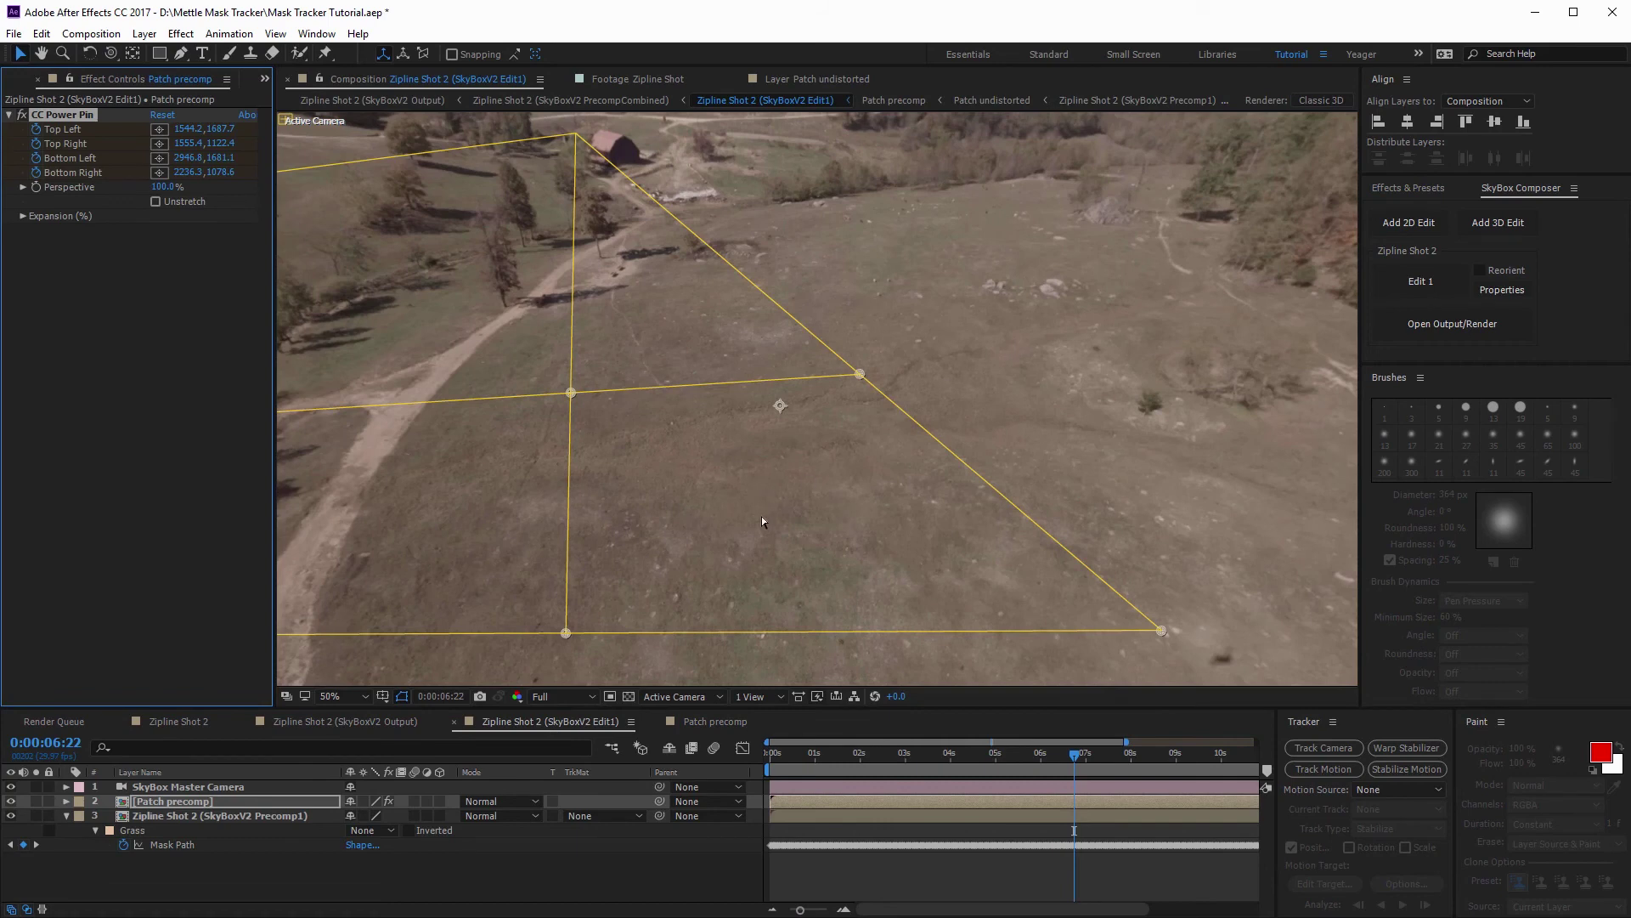
left_click(596, 878)
left_click_drag(1076, 756, 1118, 747)
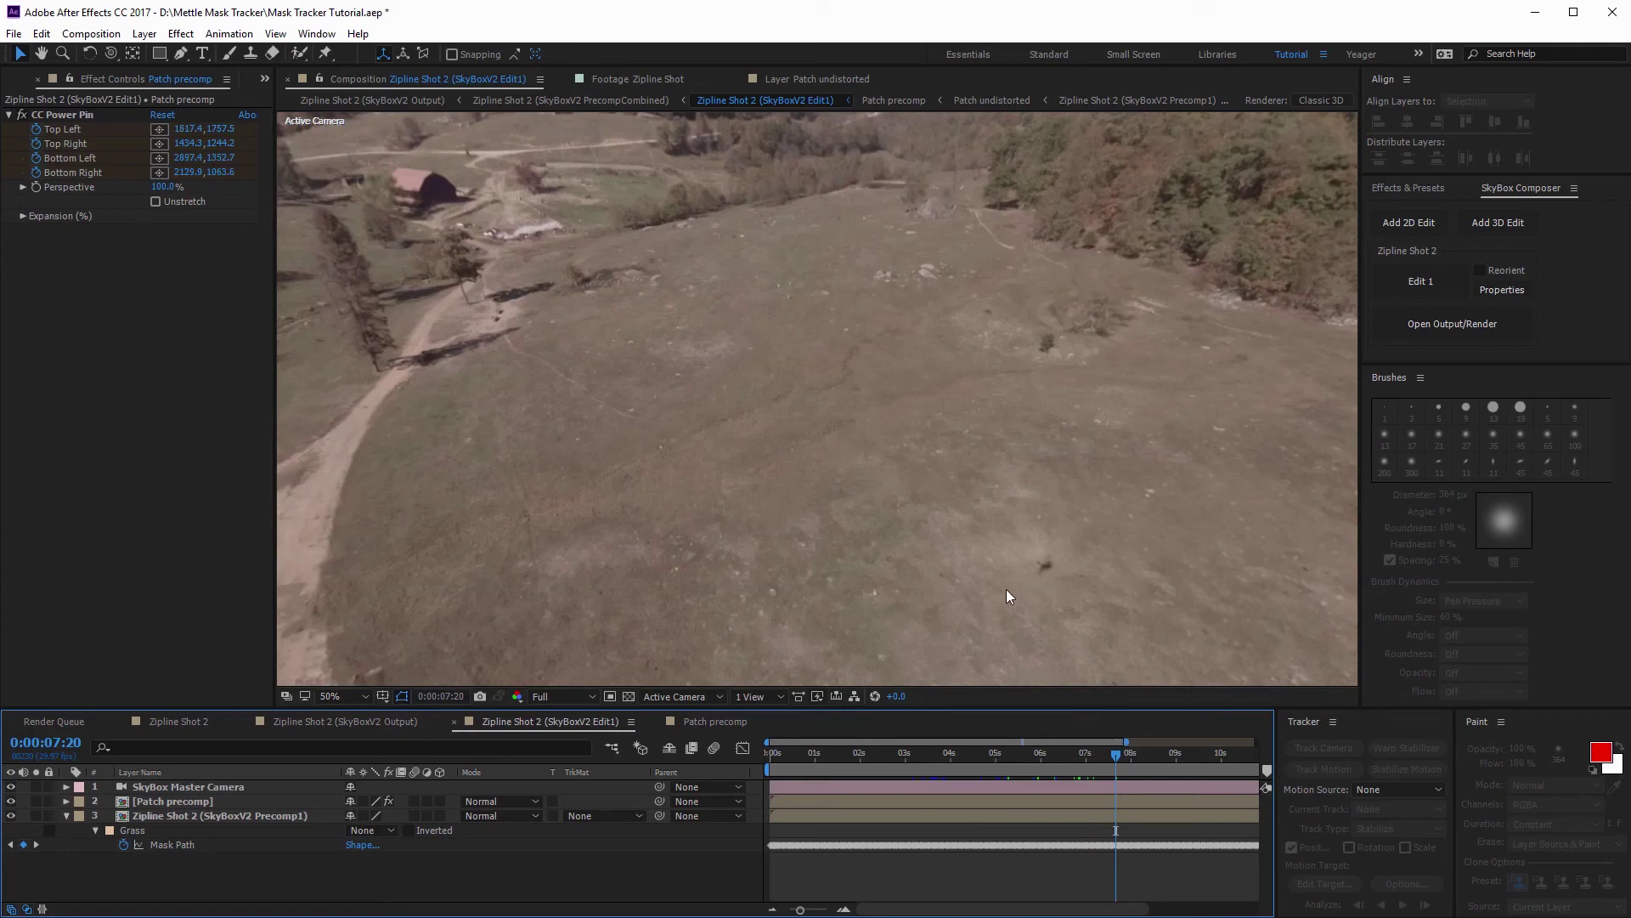
- Toggle the Patch precomp layer's visibility to compare before and after, and scrub to 0:00:08:18 to view the whole frame
left_click(11, 802)
left_click(11, 801)
left_click(11, 801)
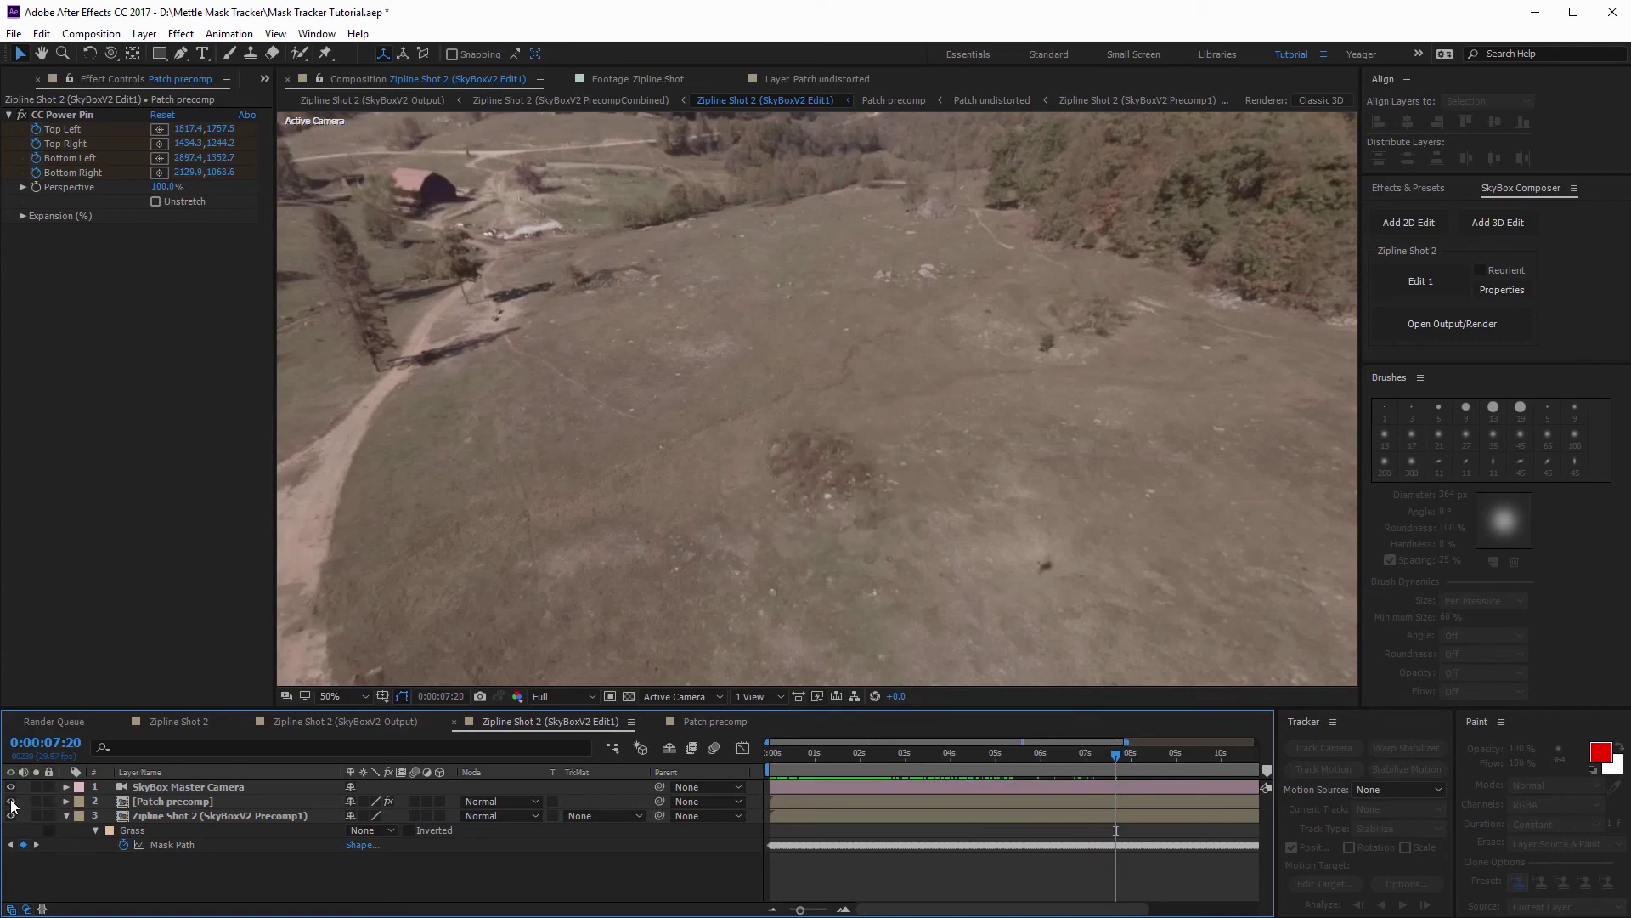
left_click(11, 802)
left_click_drag(1137, 755, 1158, 758)
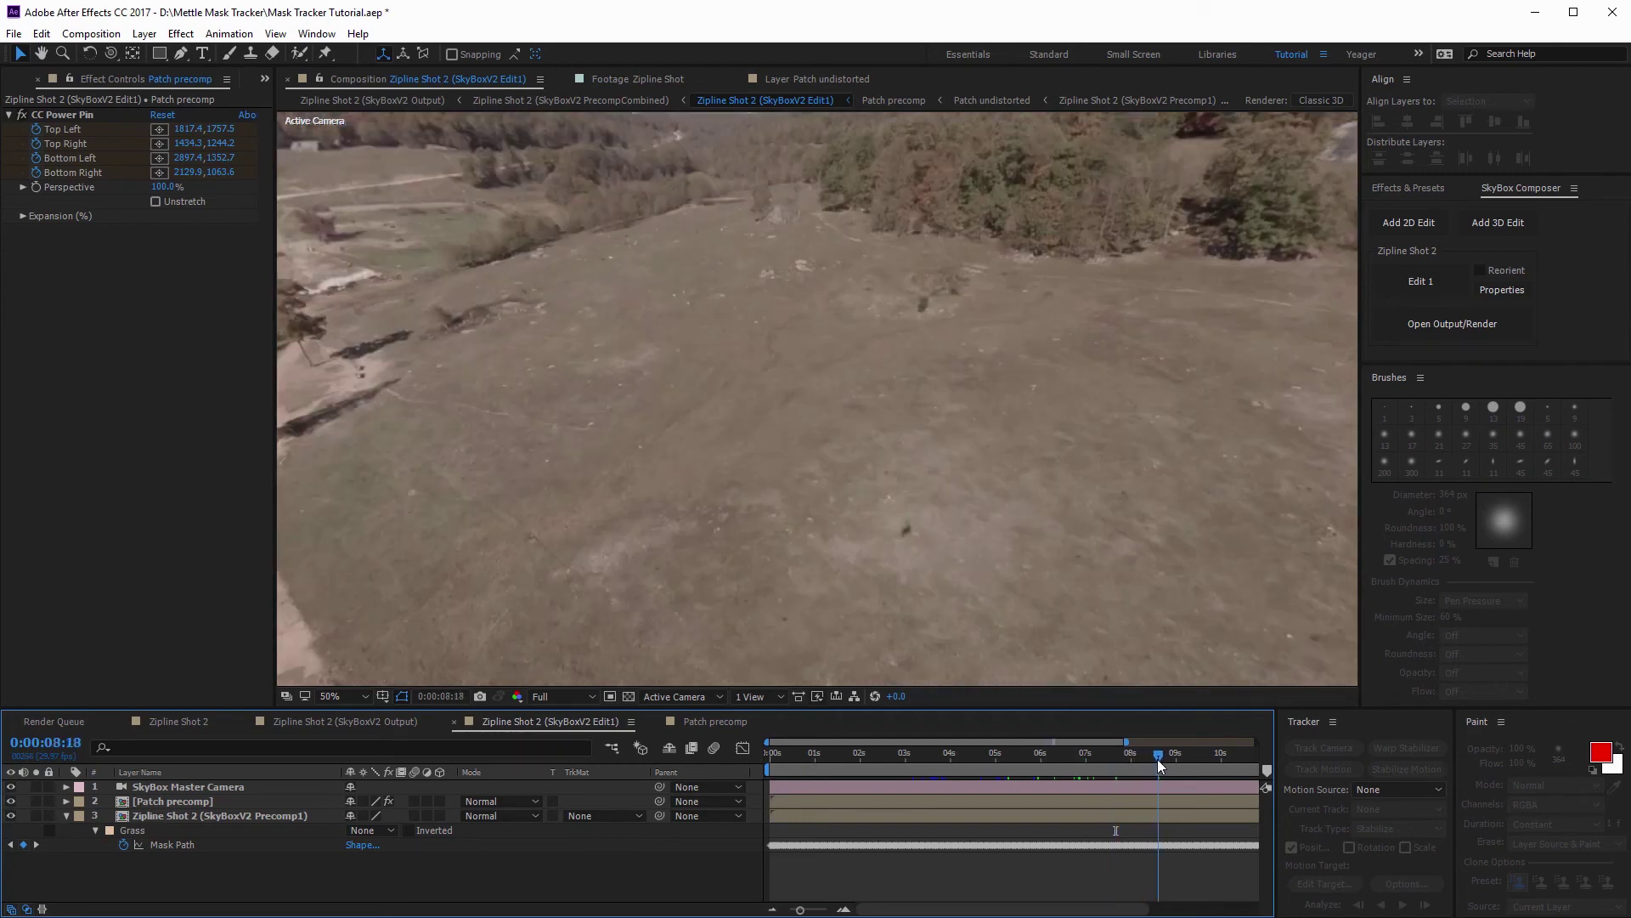
scroll(982, 461, "down", 2)
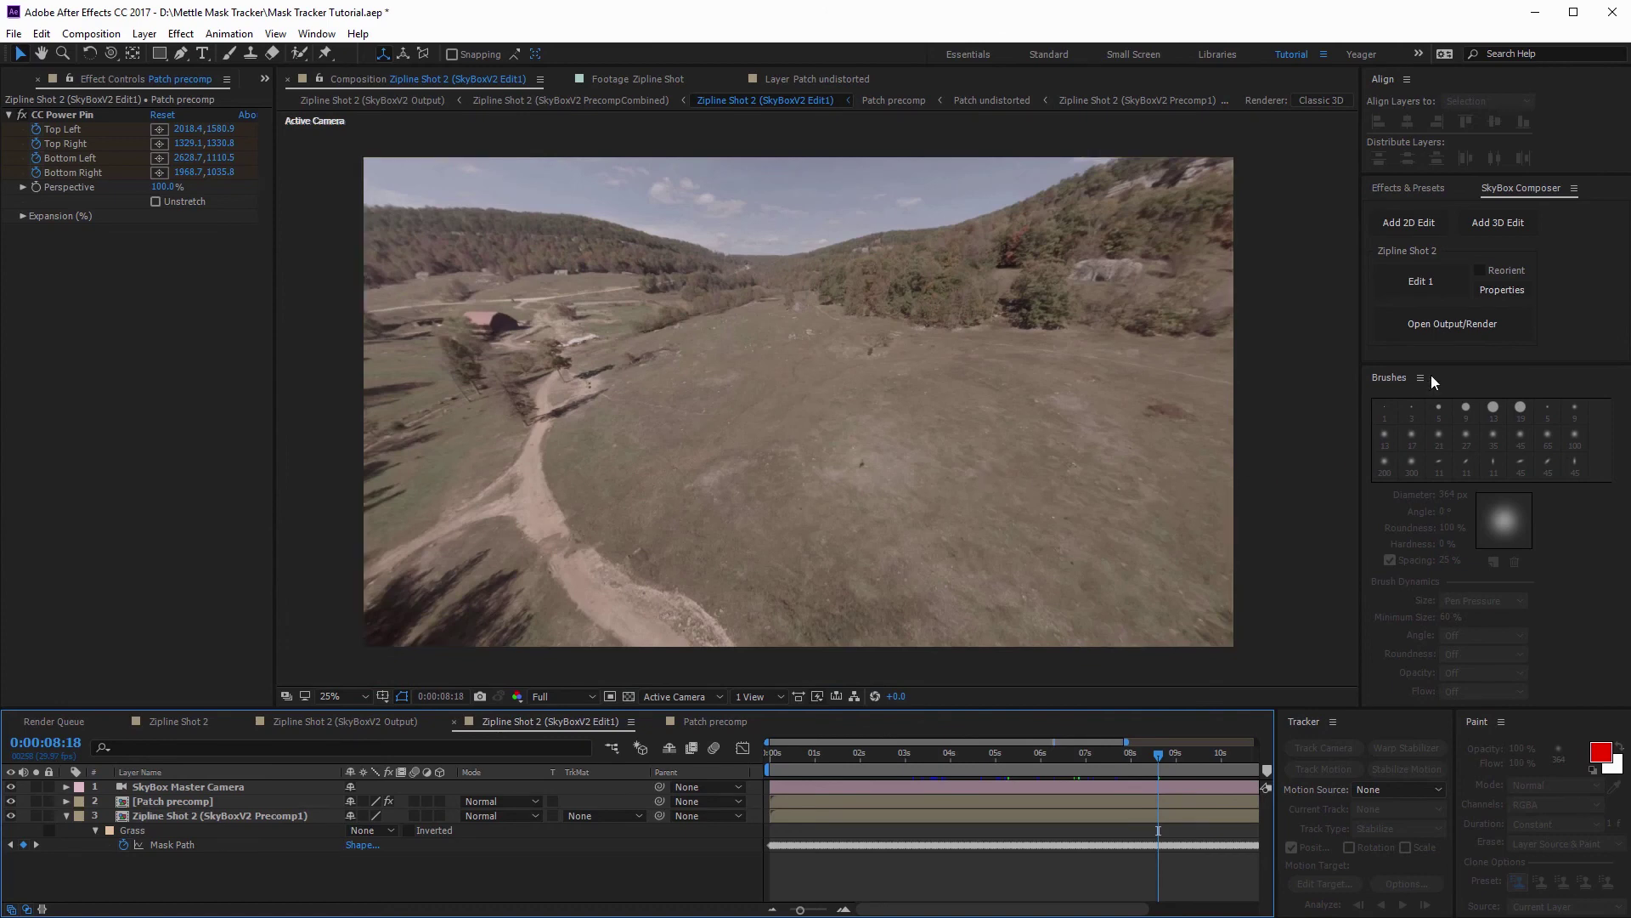
- Open the SkyBox output composition from SkyBox Composer and inspect the grassy field at 100% zoom from the start to 0:00:01:10
left_click(1431, 324)
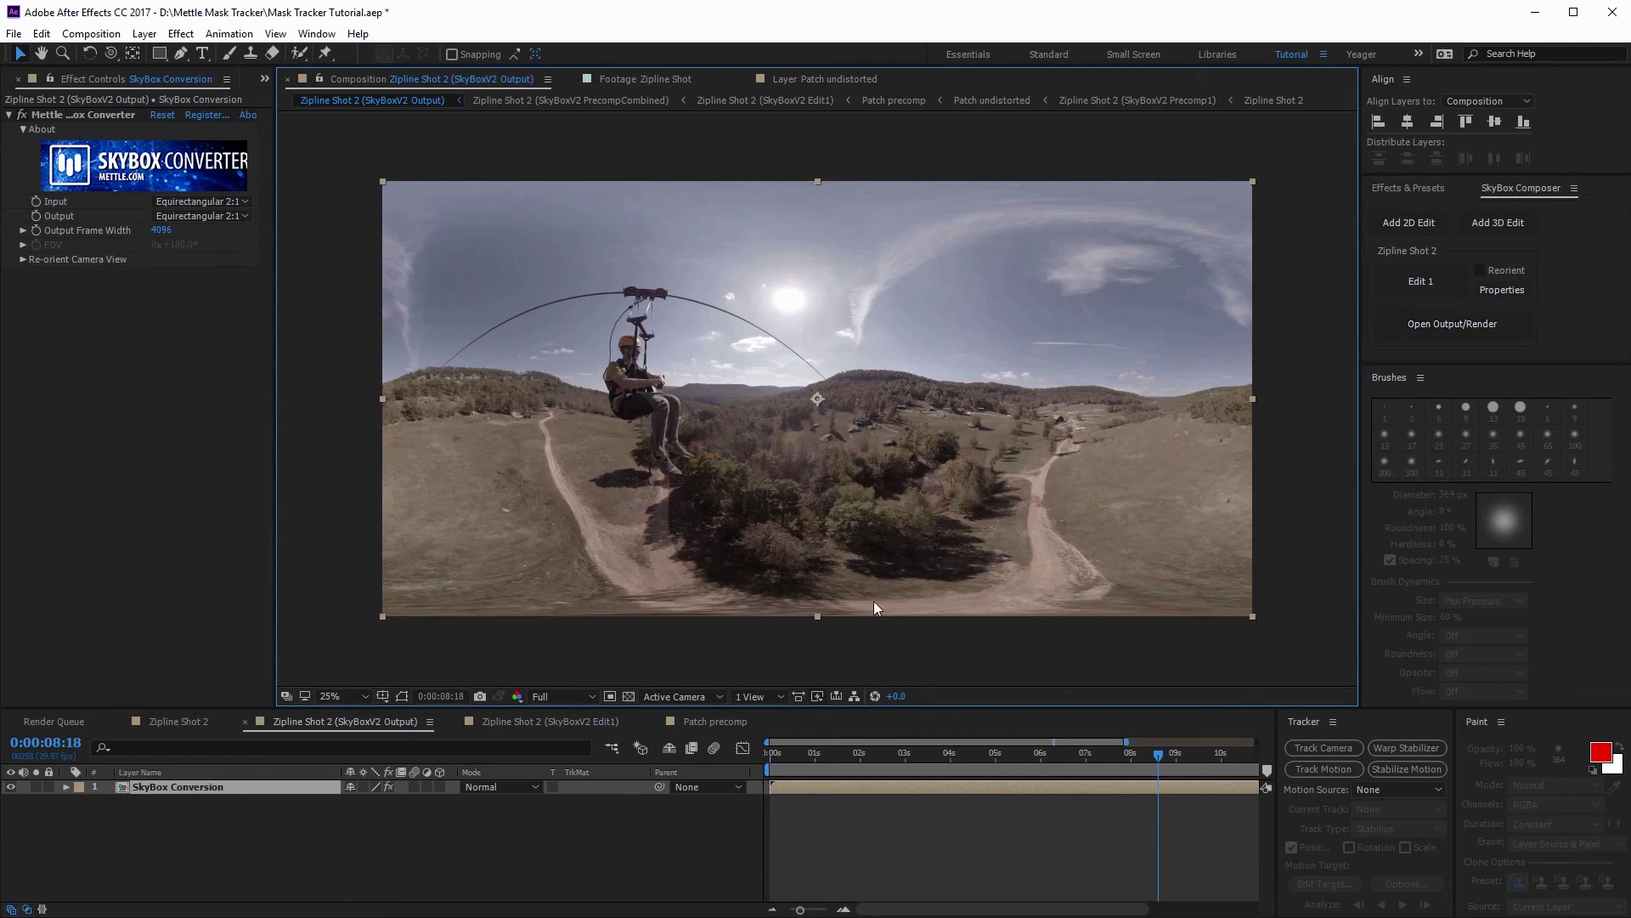
left_click_drag(799, 754, 755, 760)
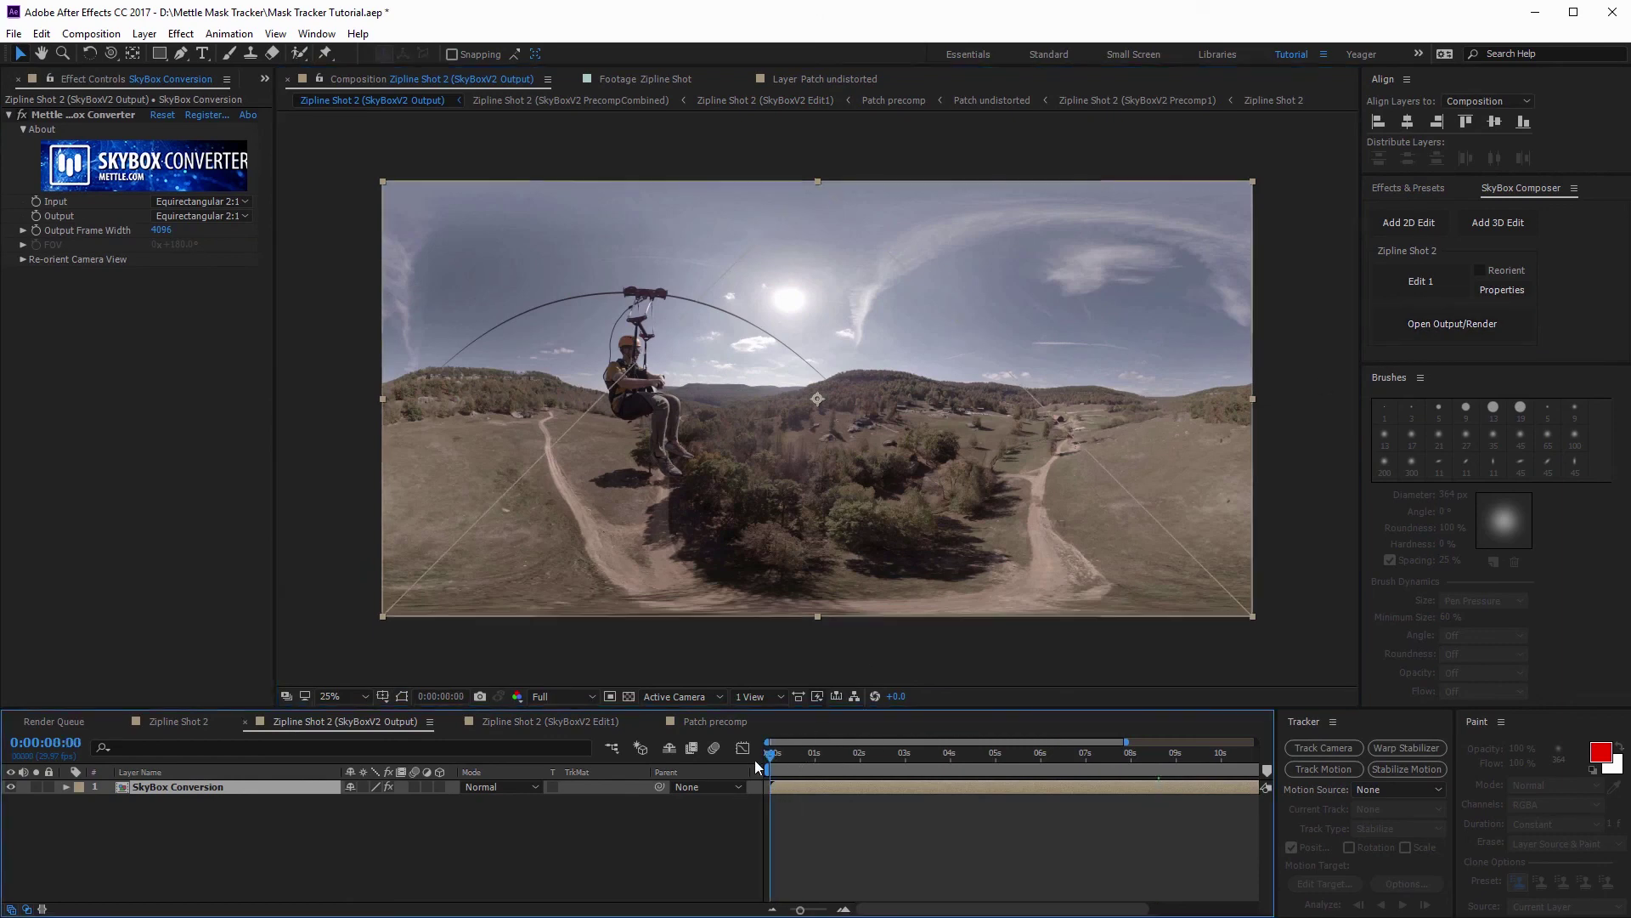
scroll(883, 514, "up", 2)
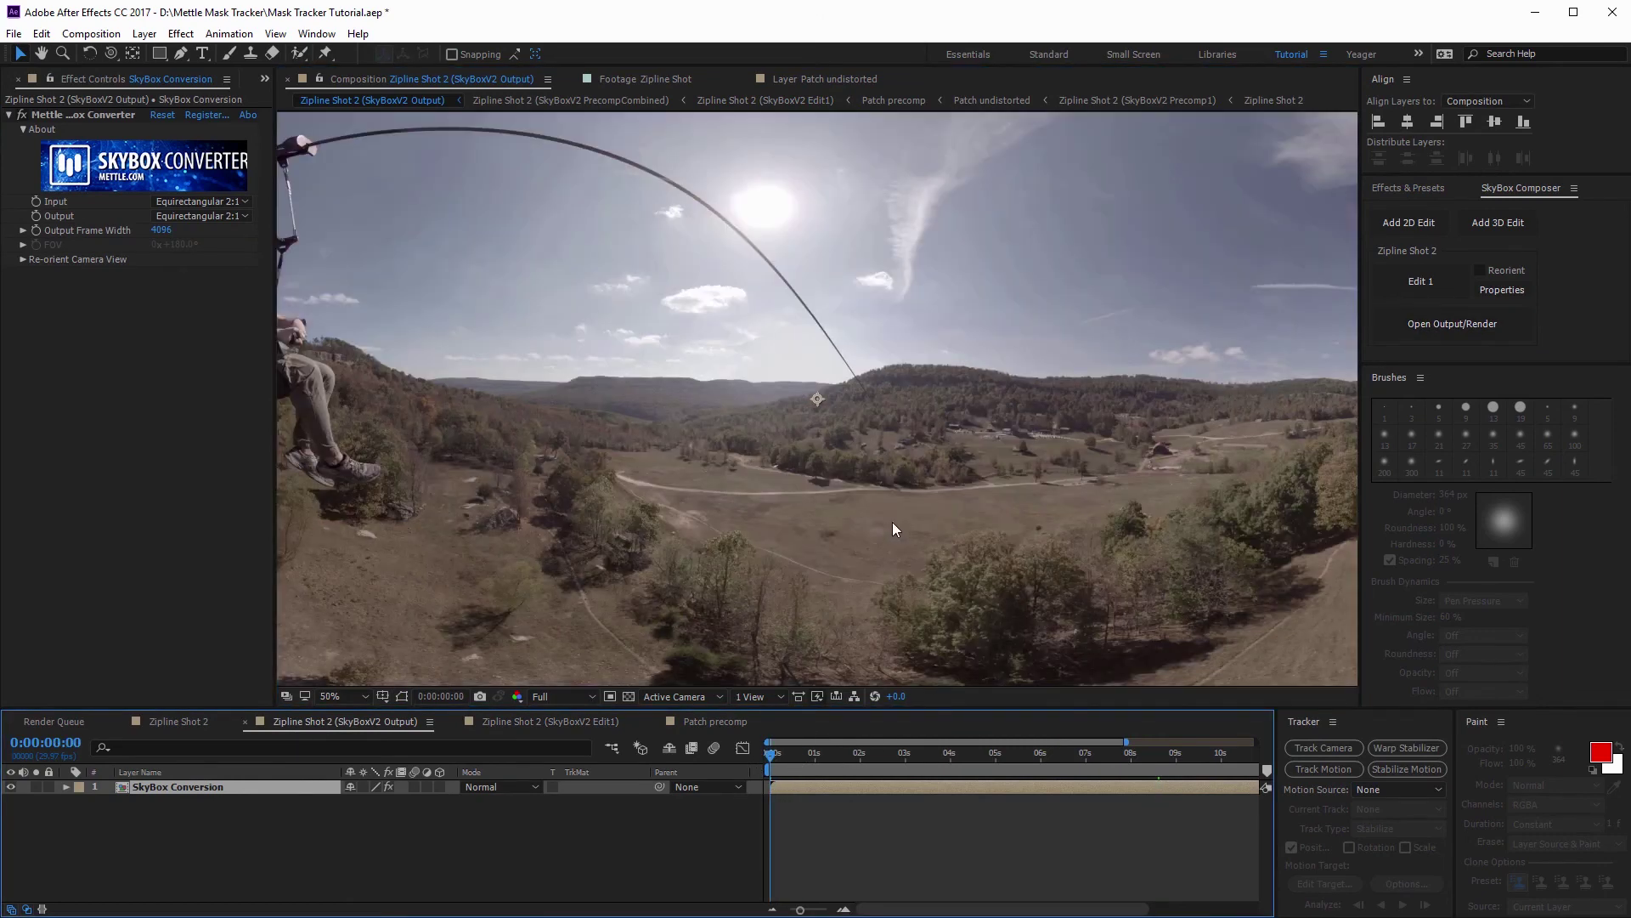
scroll(1026, 567, "up", 1)
left_click_drag(1032, 564, 828, 425)
left_click(797, 754)
left_click(830, 755)
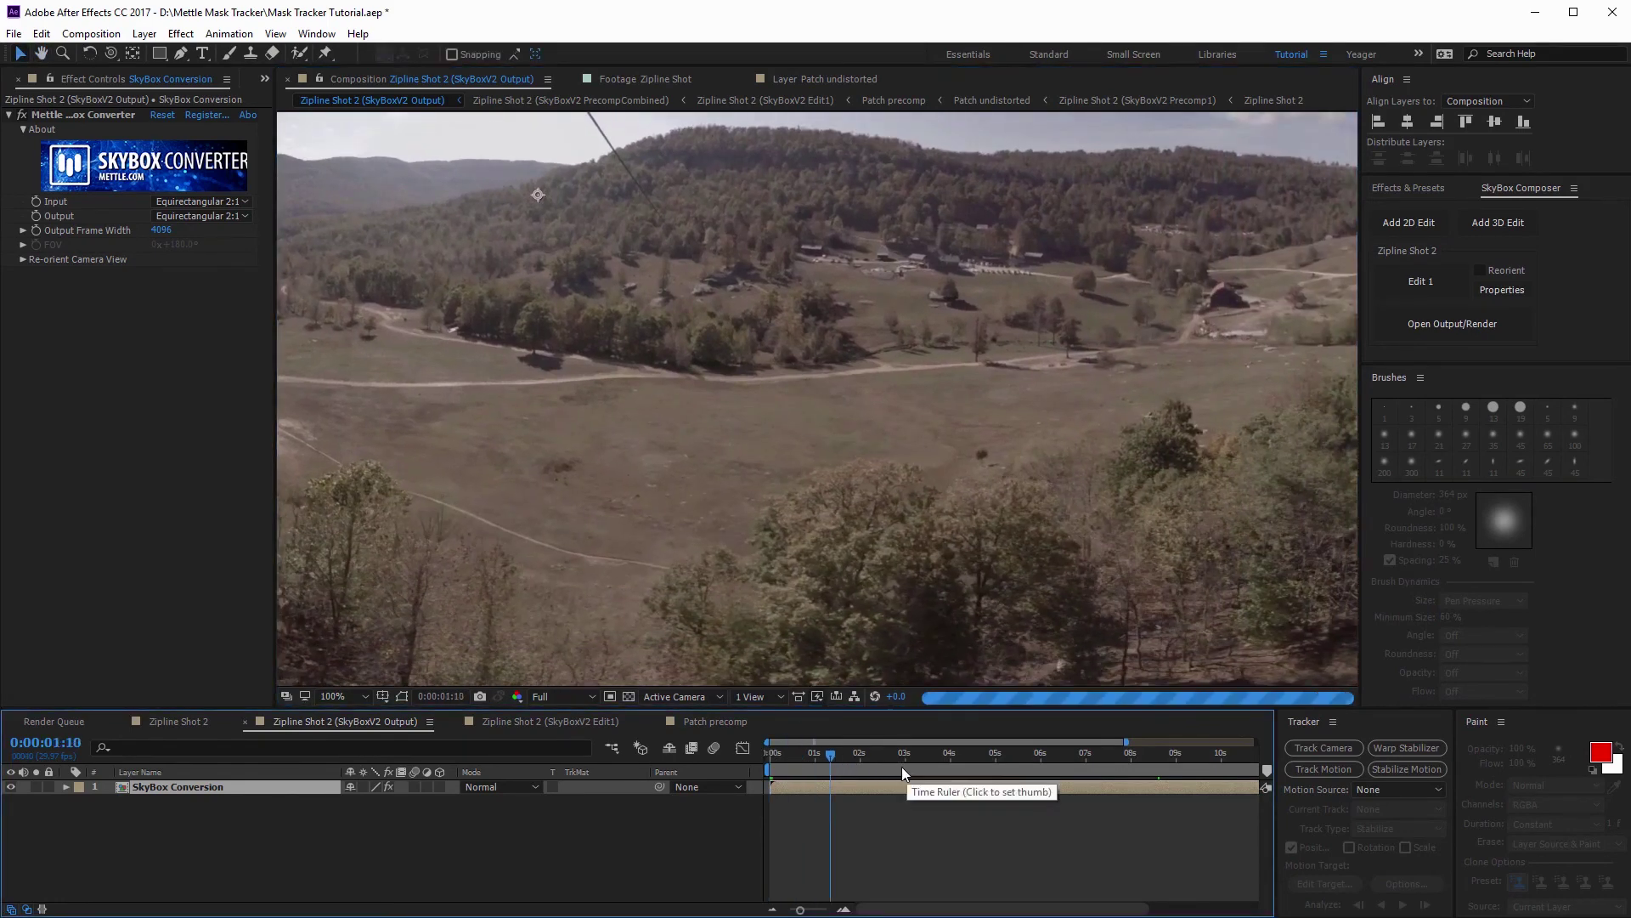
- Scrub the output to 0:00:04:14, inspect the cleaned grass up close, and bring up the project's item list
left_click_drag(843, 757, 972, 761)
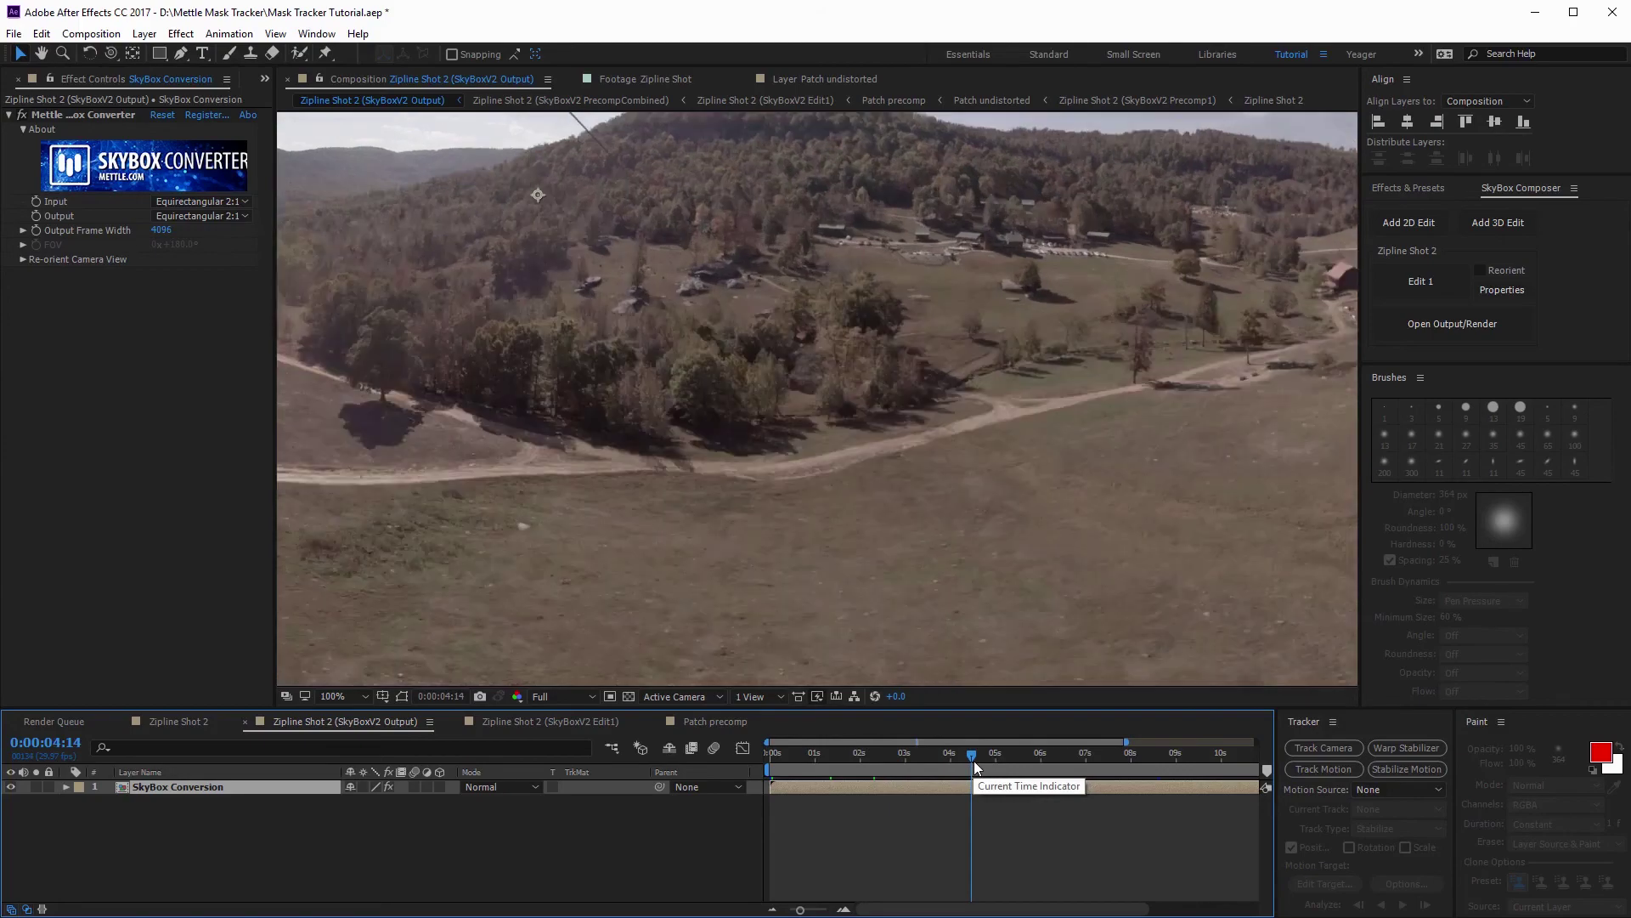
key("h")
left_click_drag(1082, 644, 880, 422)
key("v")
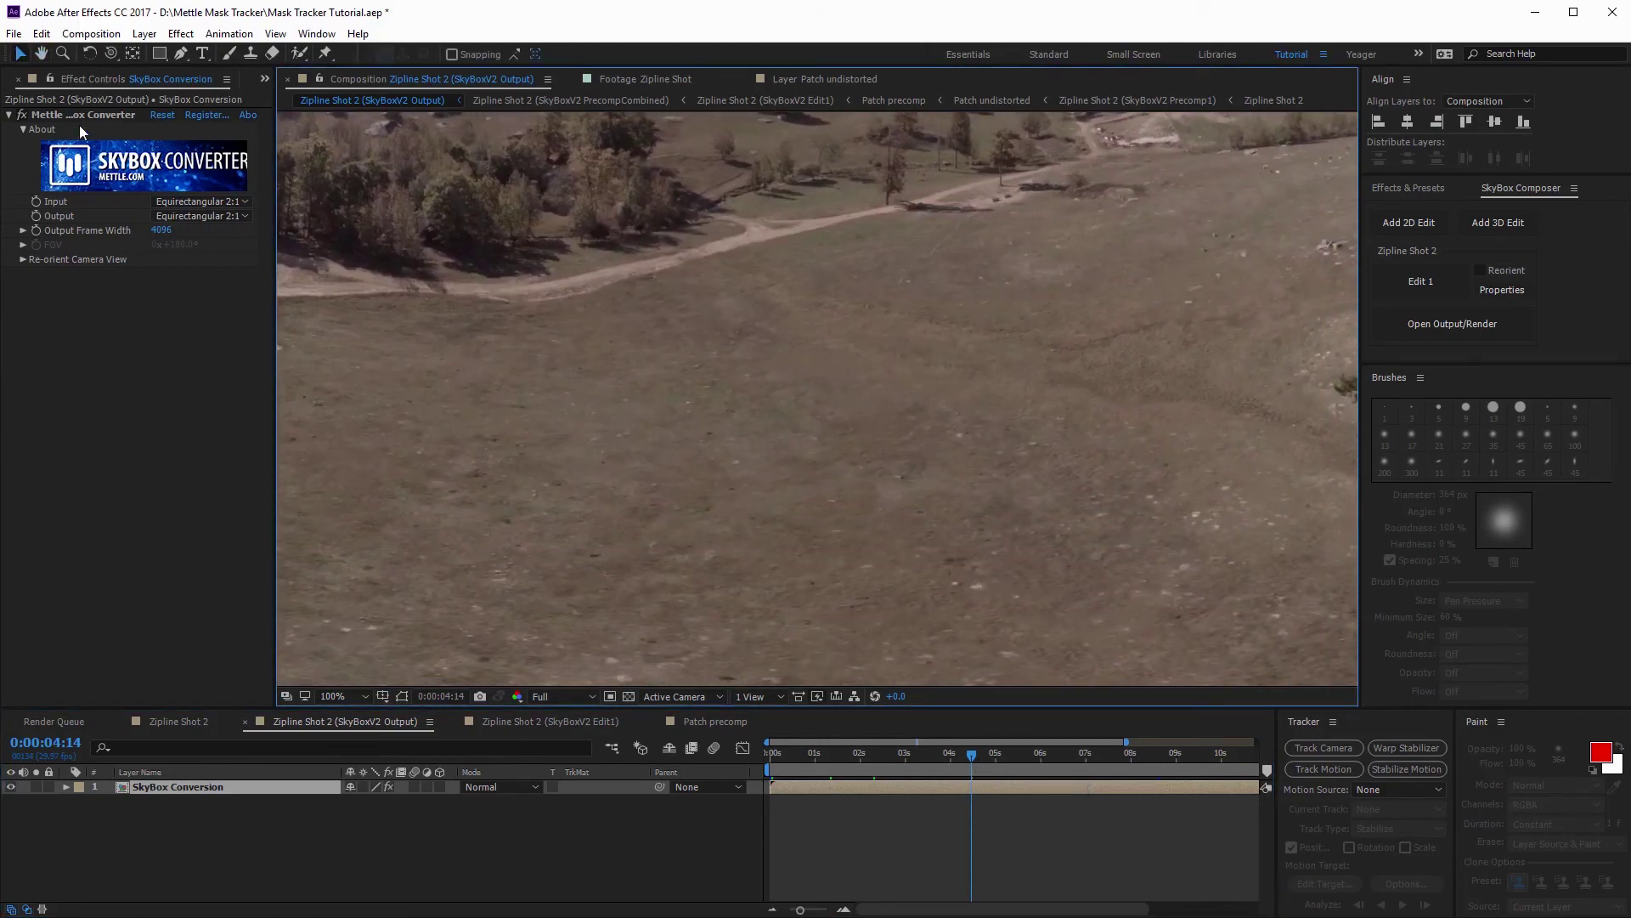
key("ctrl+0")
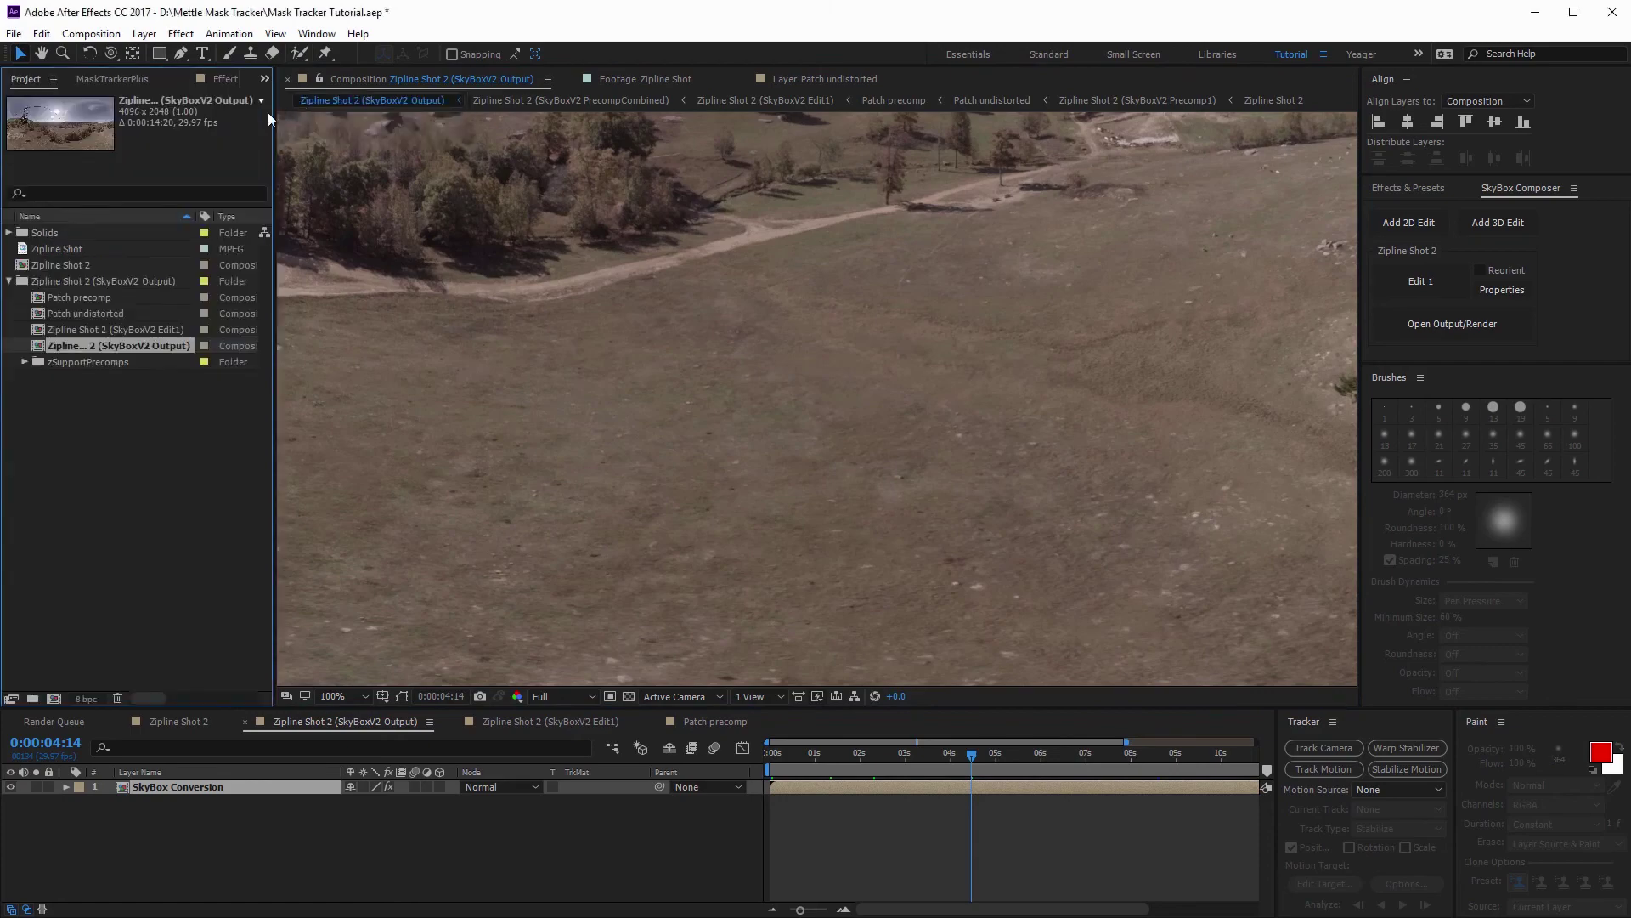
- Compare the original Zipline Shot footage at 50% zoom with the SkyBox output composition, viewing the output's whole frame at 25%
double_click(71, 248)
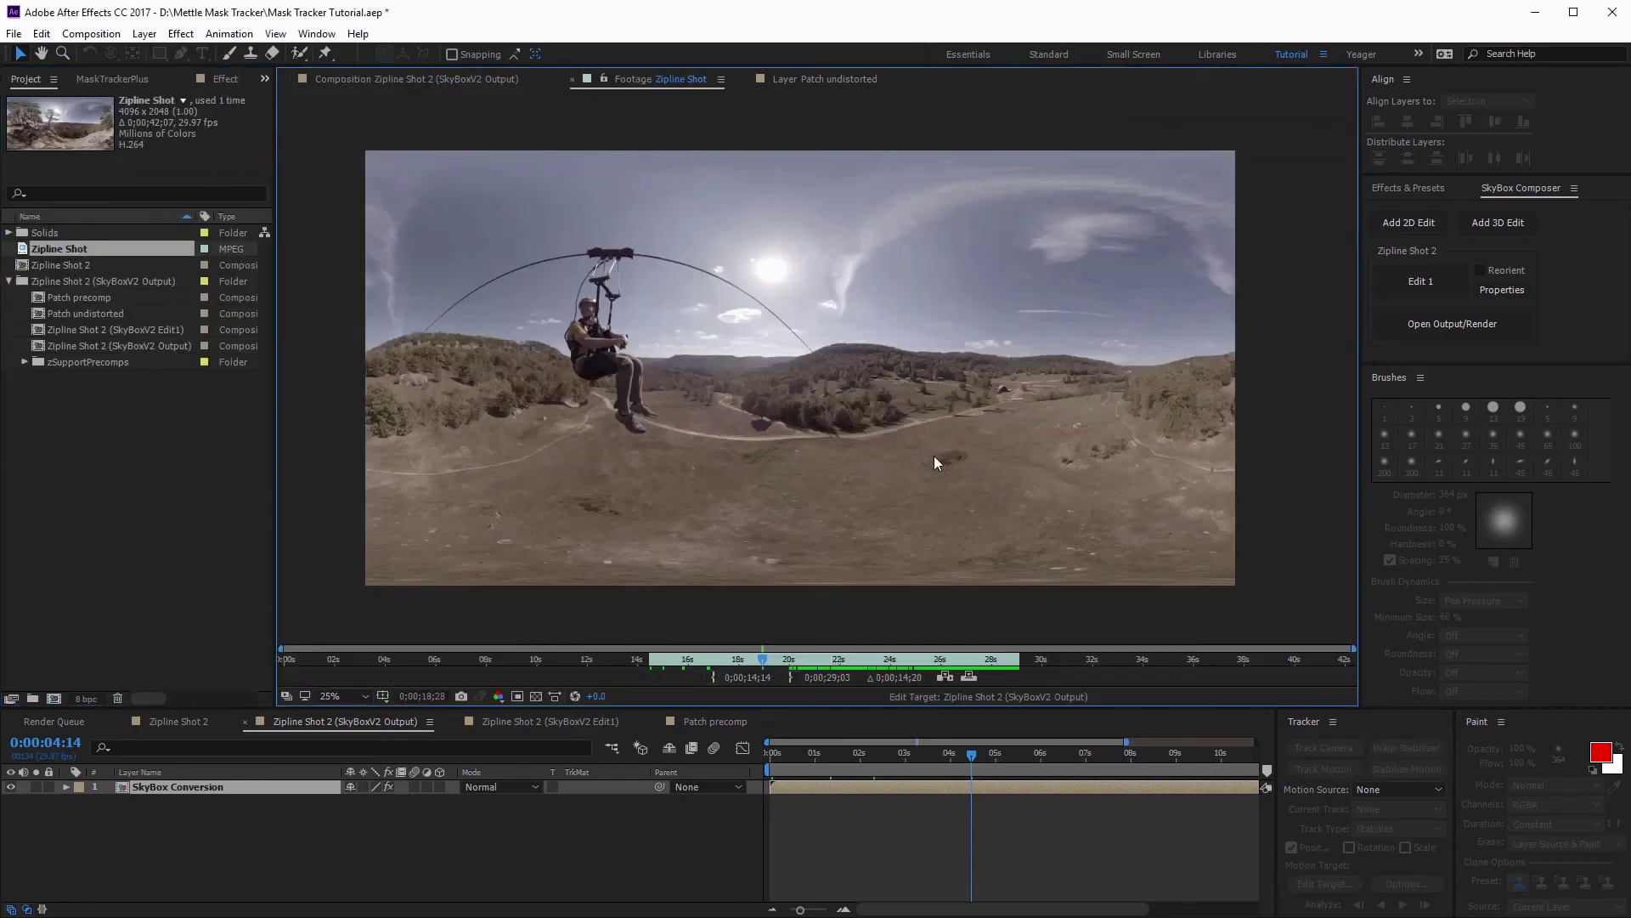
key("period")
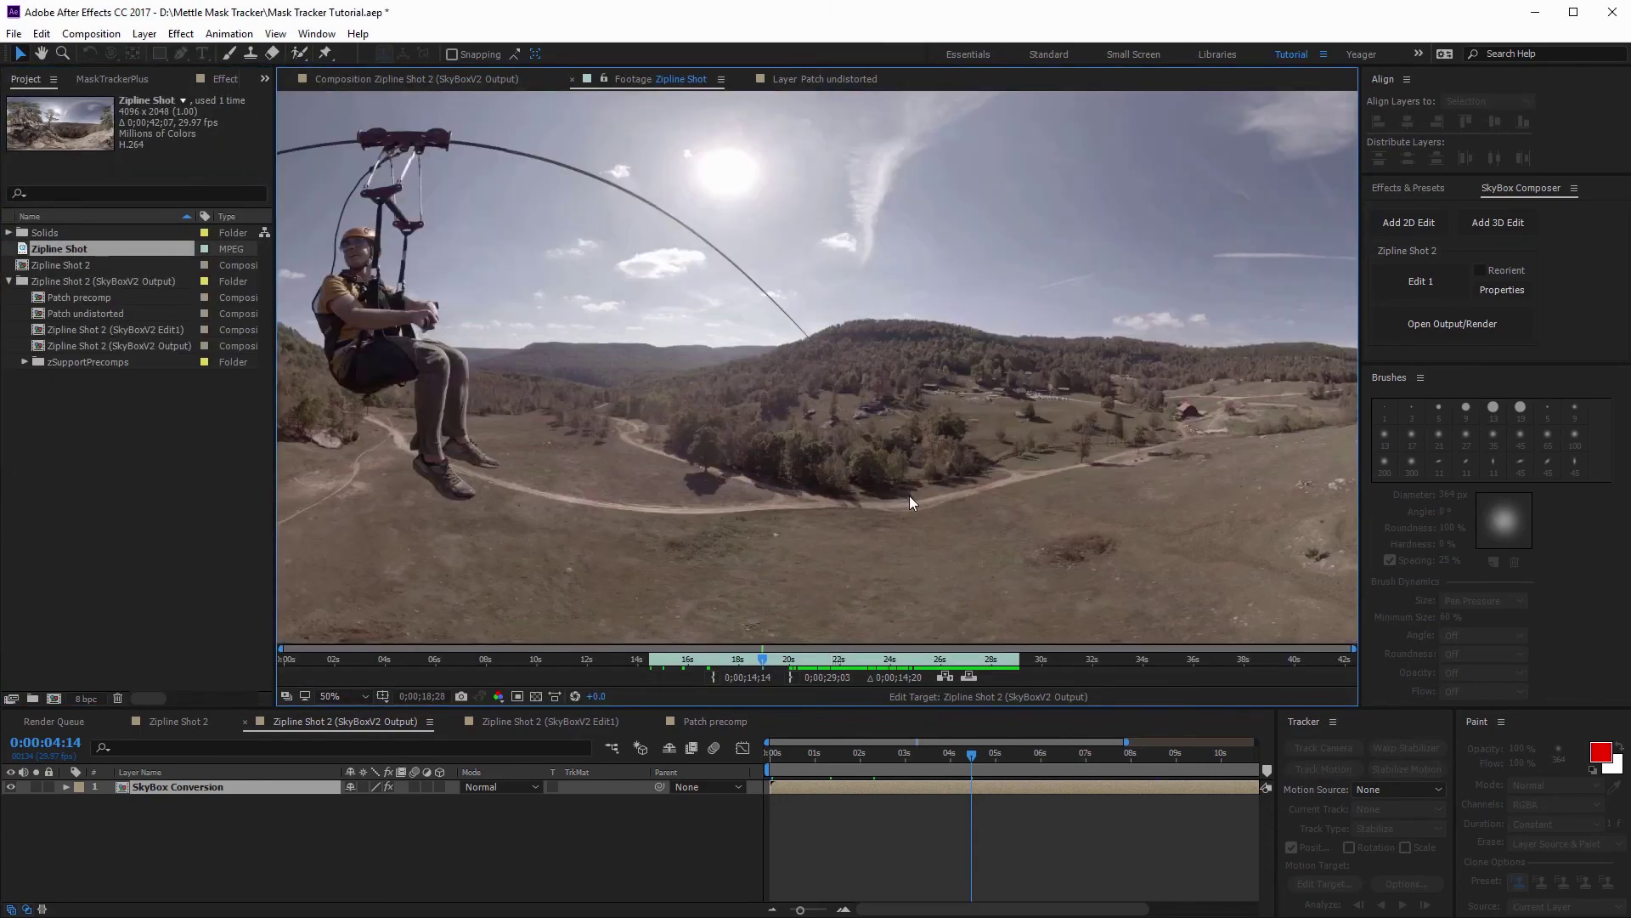
left_click(591, 722)
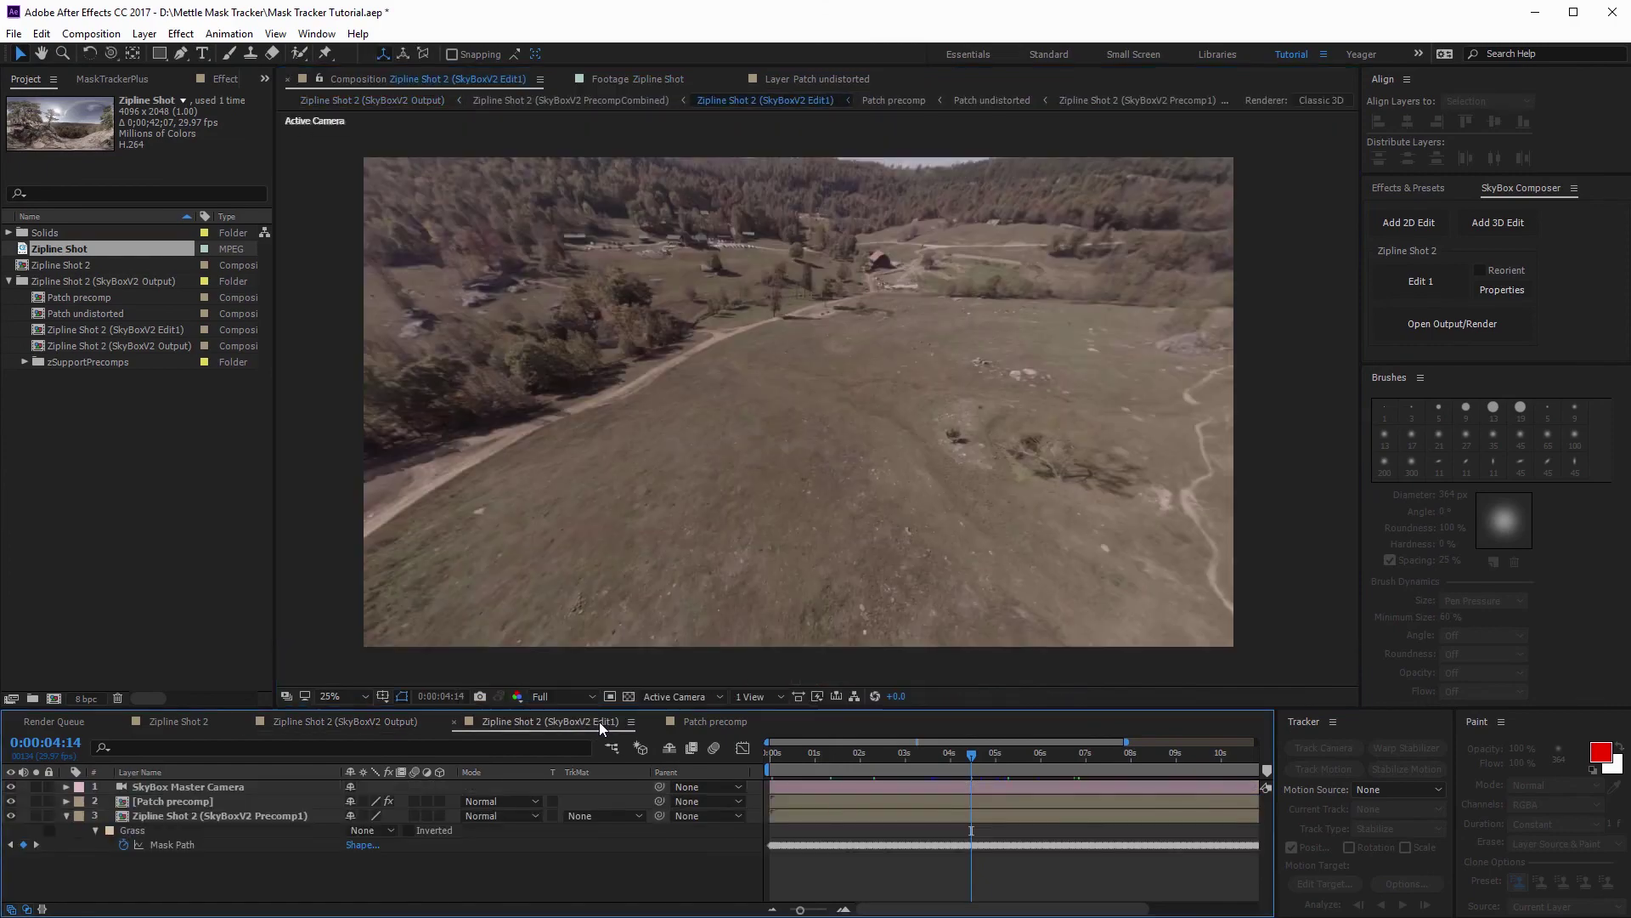
left_click(1483, 324)
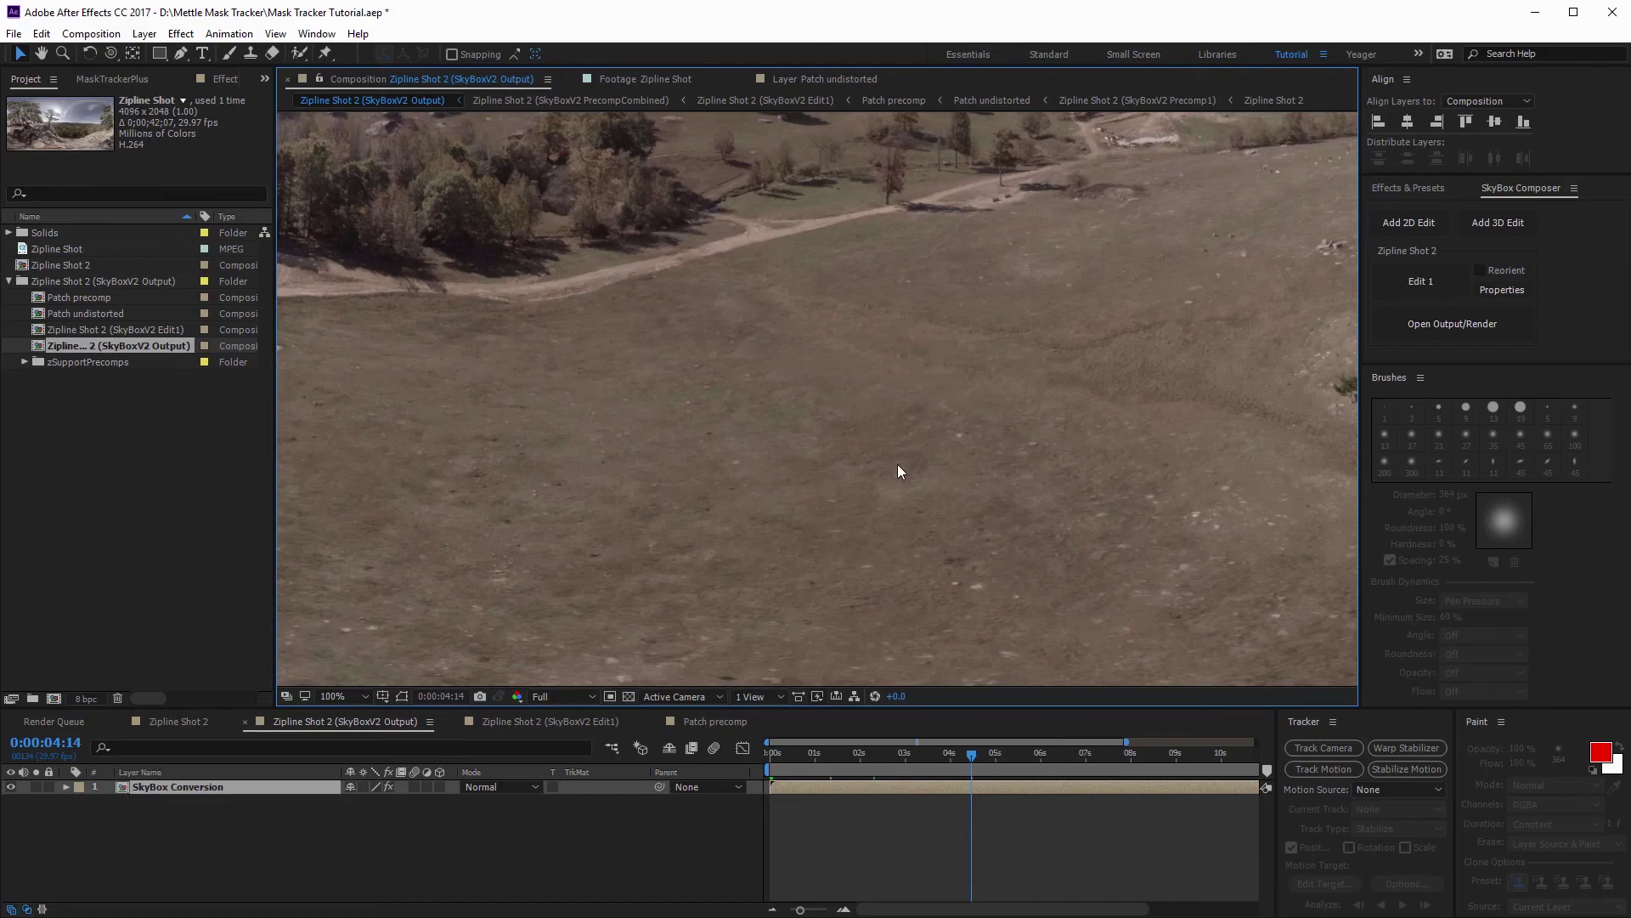
key("comma")
key("comma")
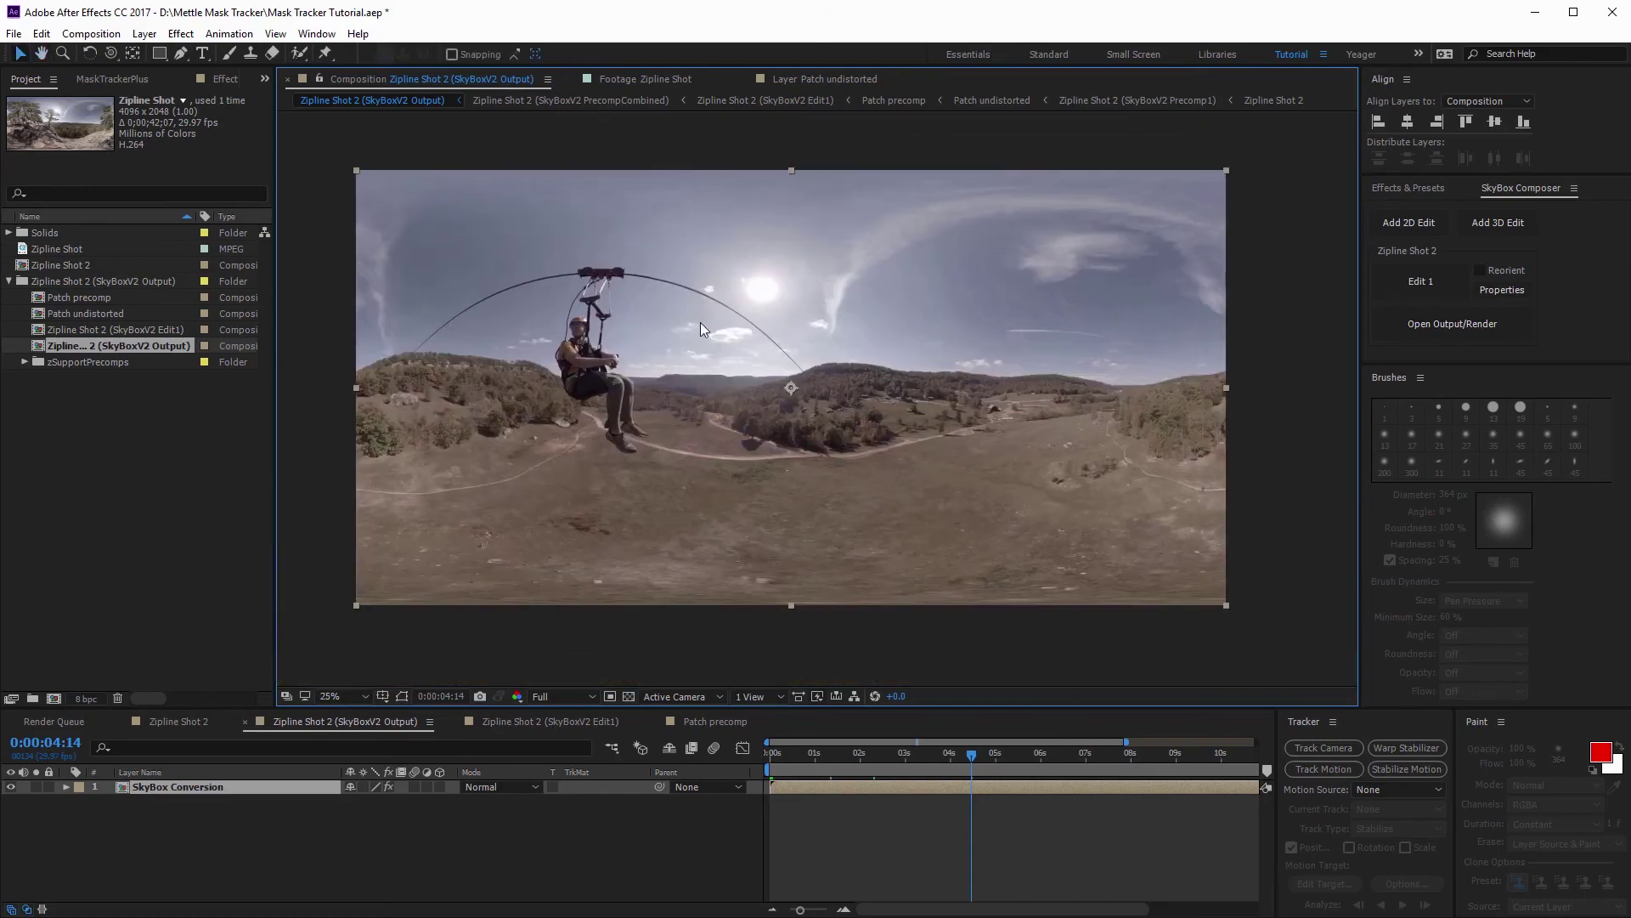
- Add the Zipline Shot 2 (SkyBoxV2 Output) composition to the render queue
left_click(113, 345)
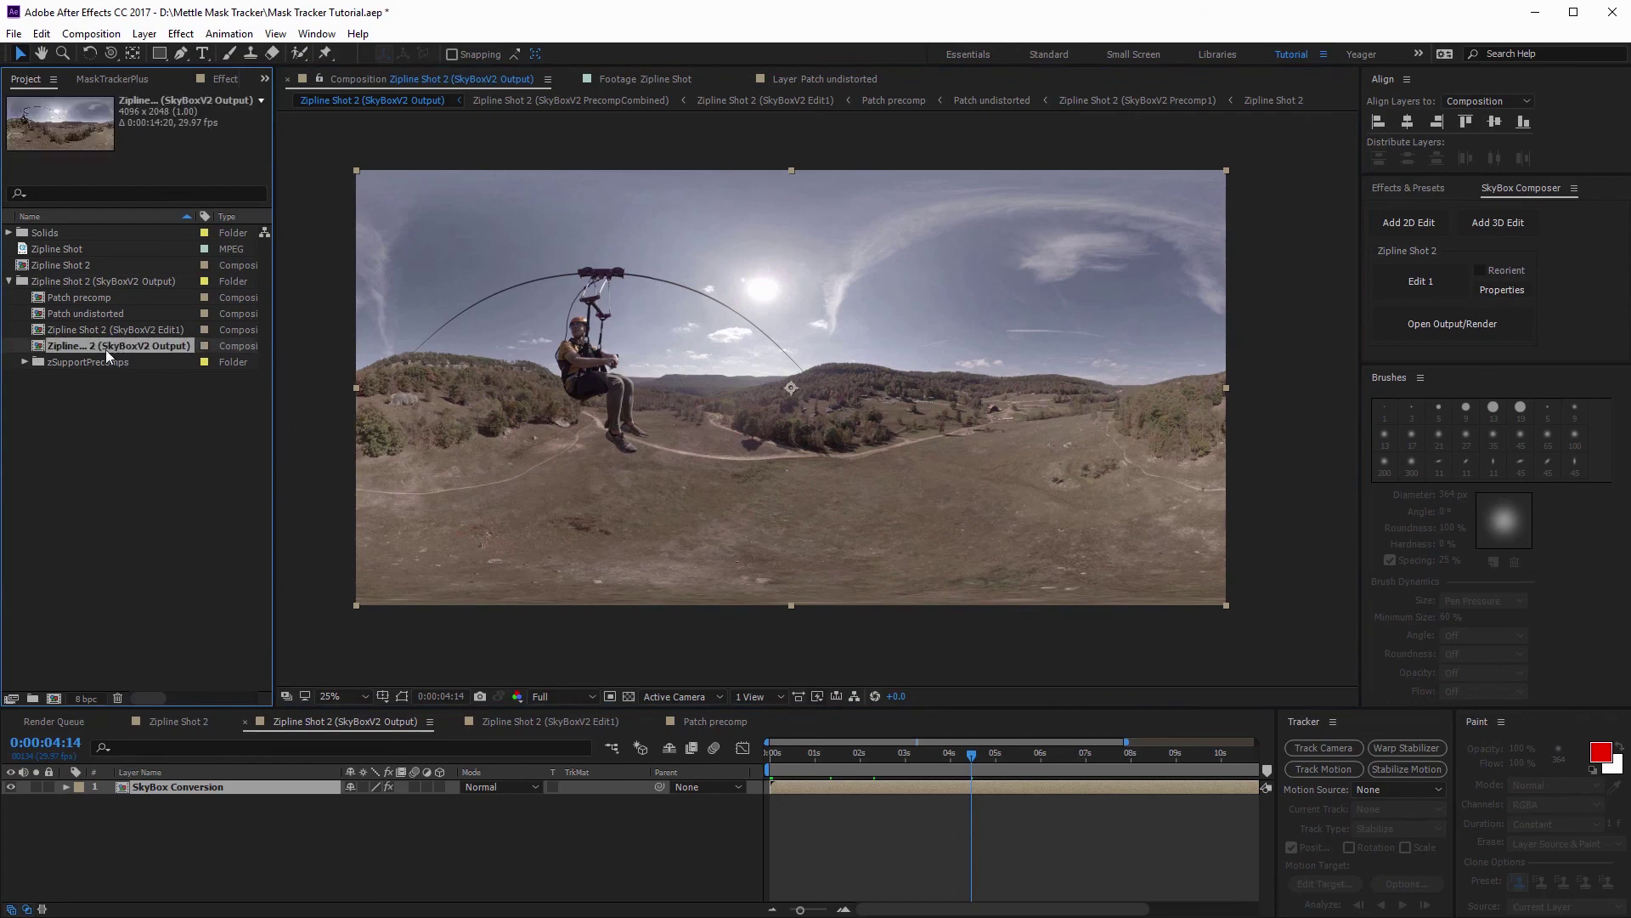
left_click(56, 721)
left_click_drag(124, 345, 181, 847)
- Set the queued render's output module format to QuickTime, keeping the Photo - JPEG video codec
left_click(115, 834)
left_click(119, 835)
left_click(593, 210)
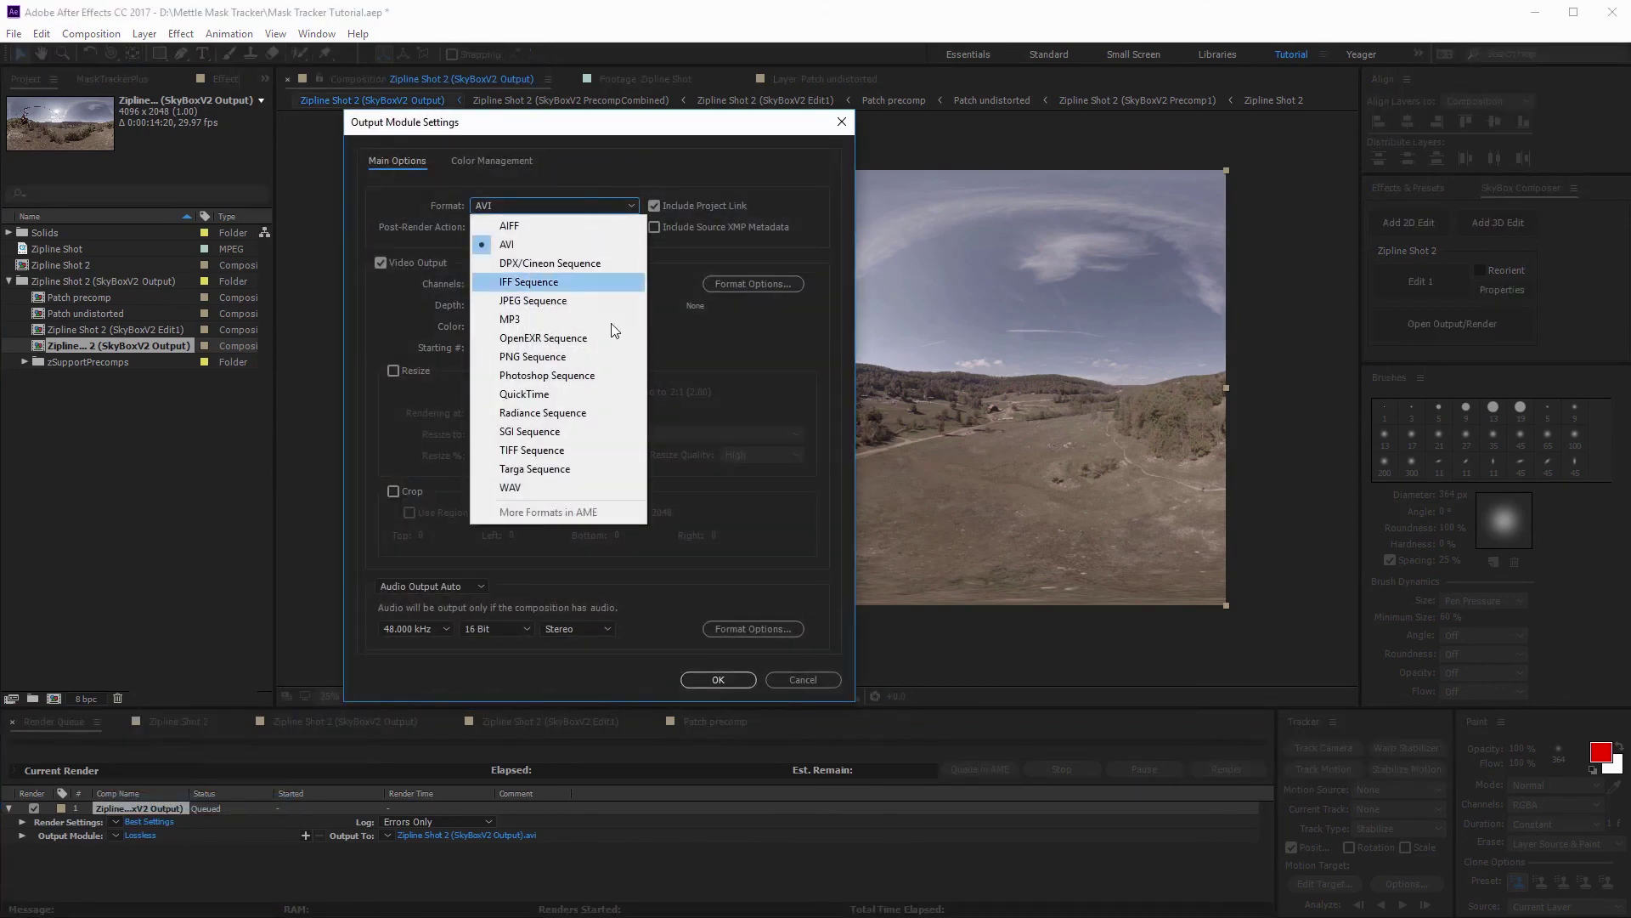
left_click(588, 391)
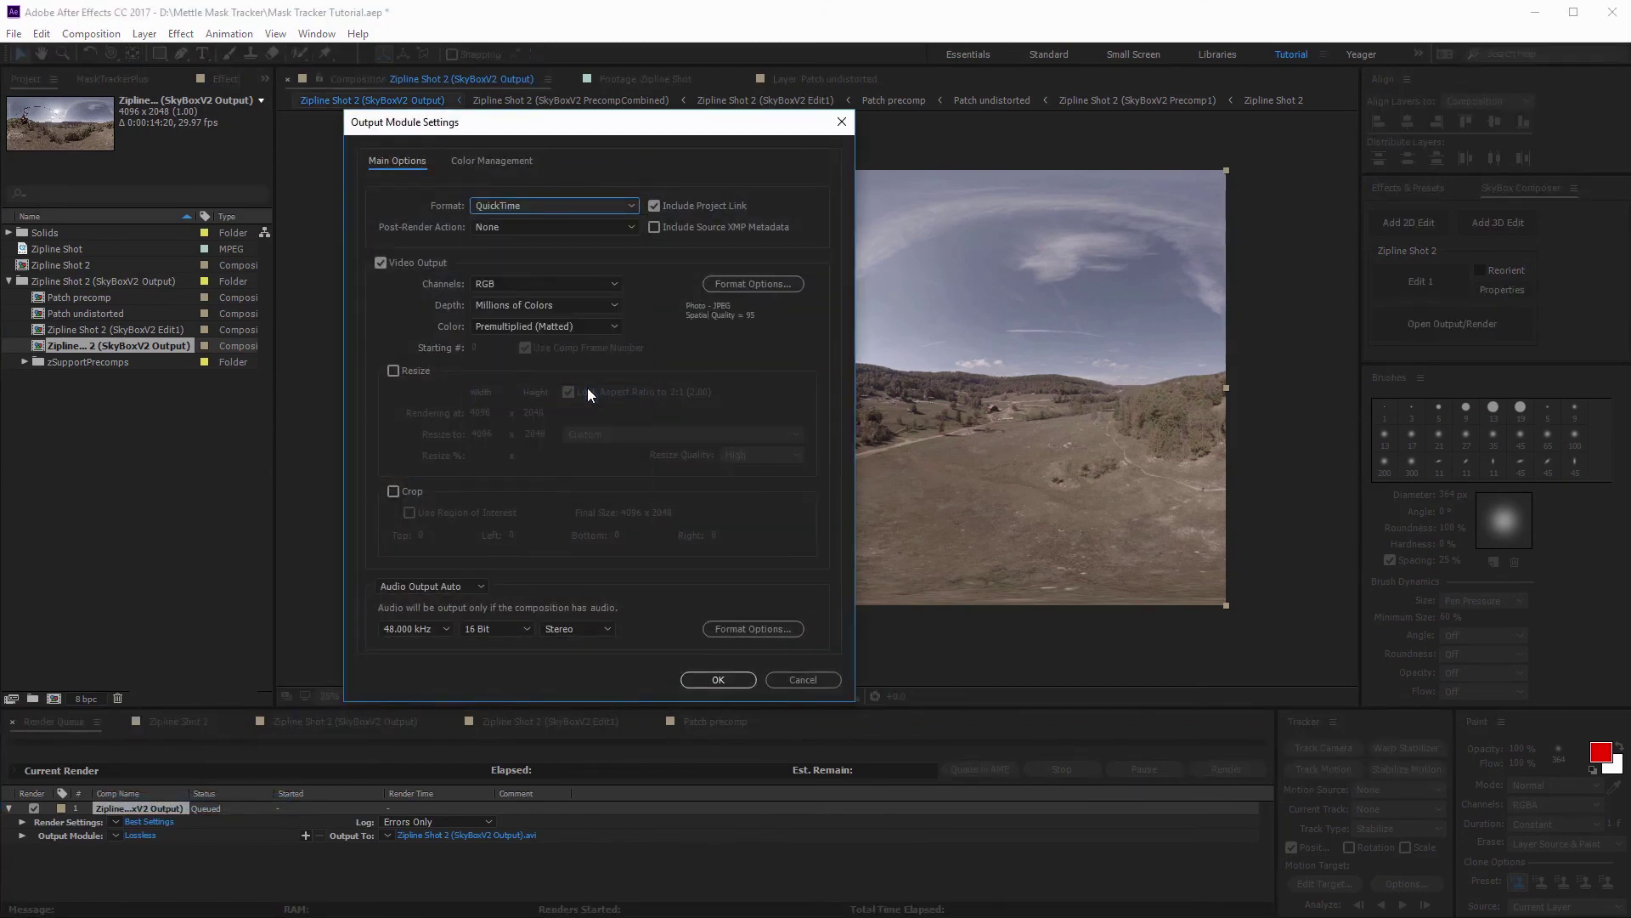
left_click(751, 288)
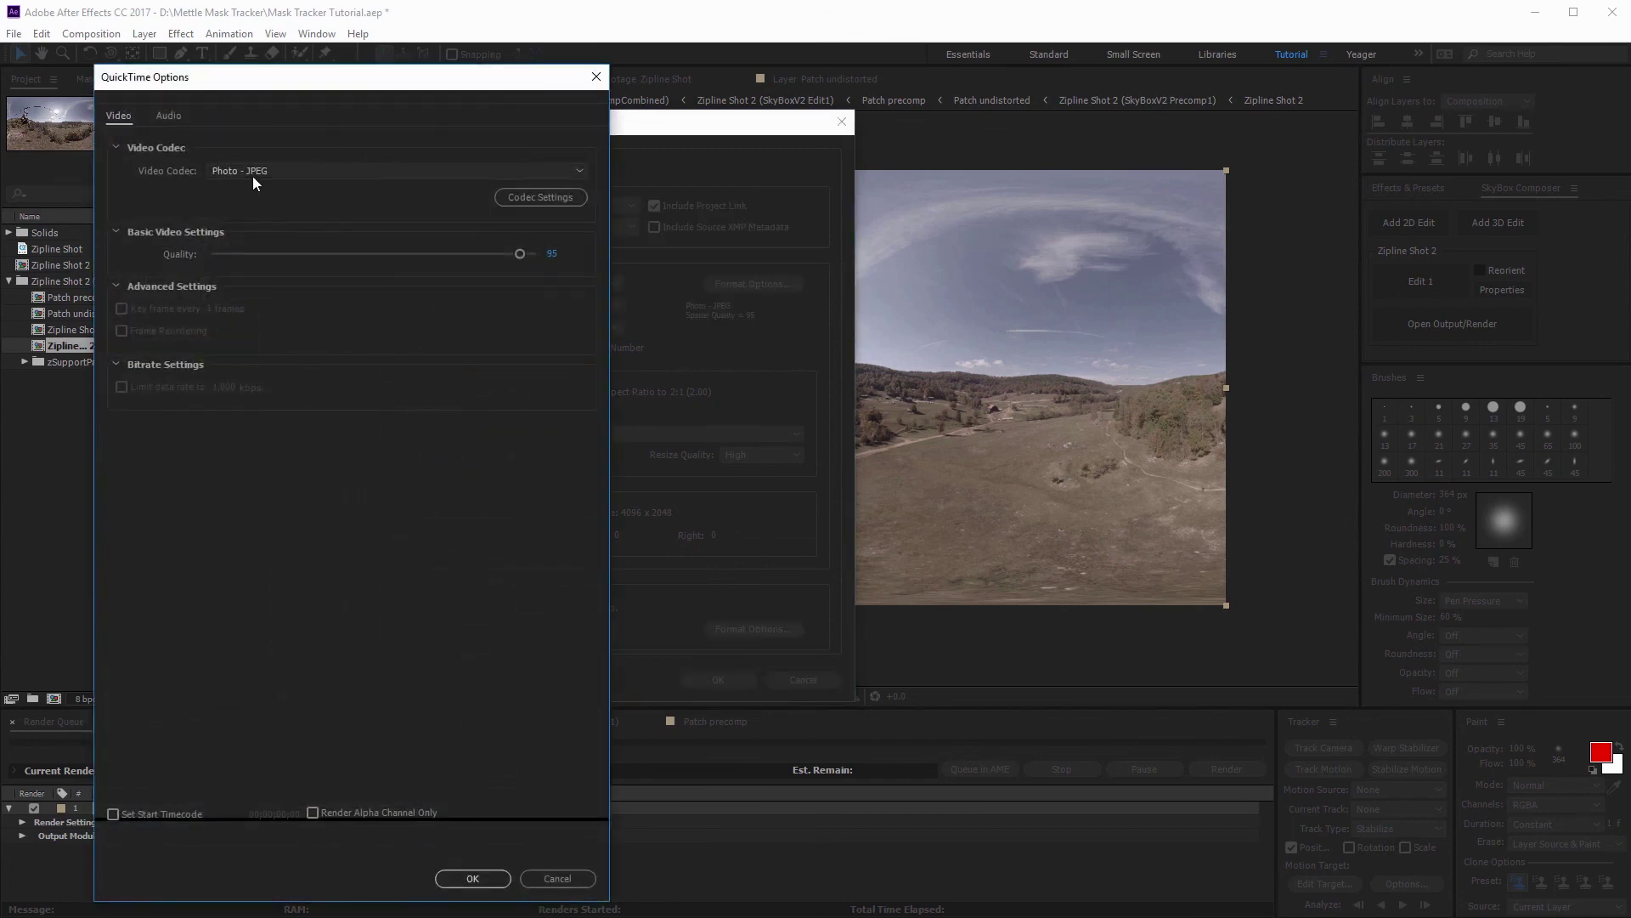
left_click(474, 879)
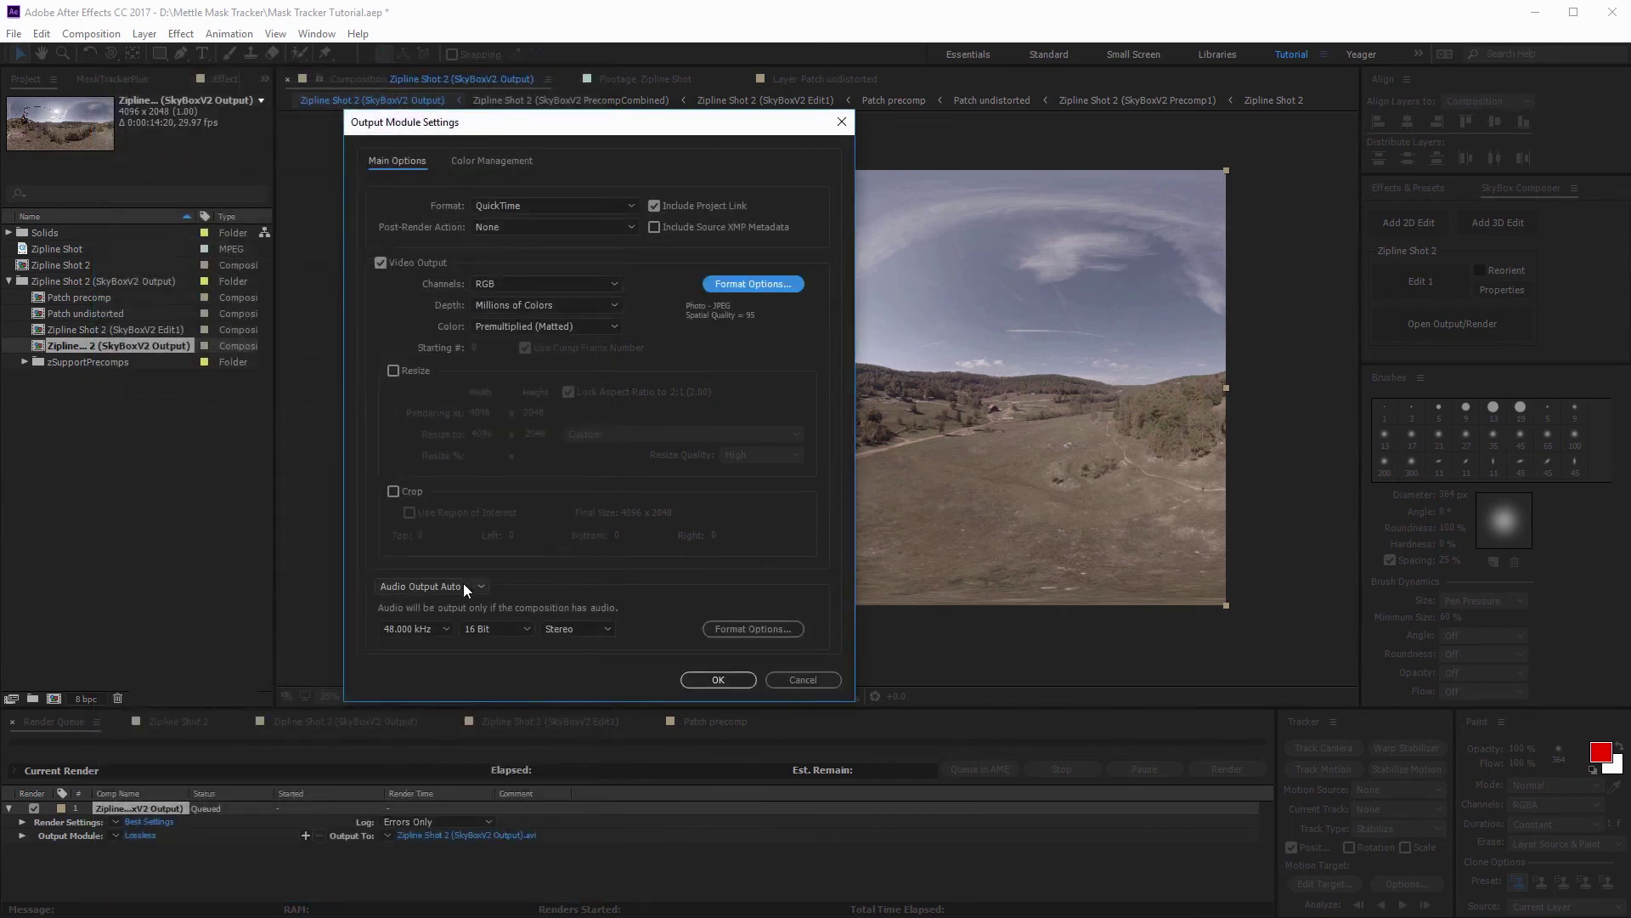
left_click(718, 679)
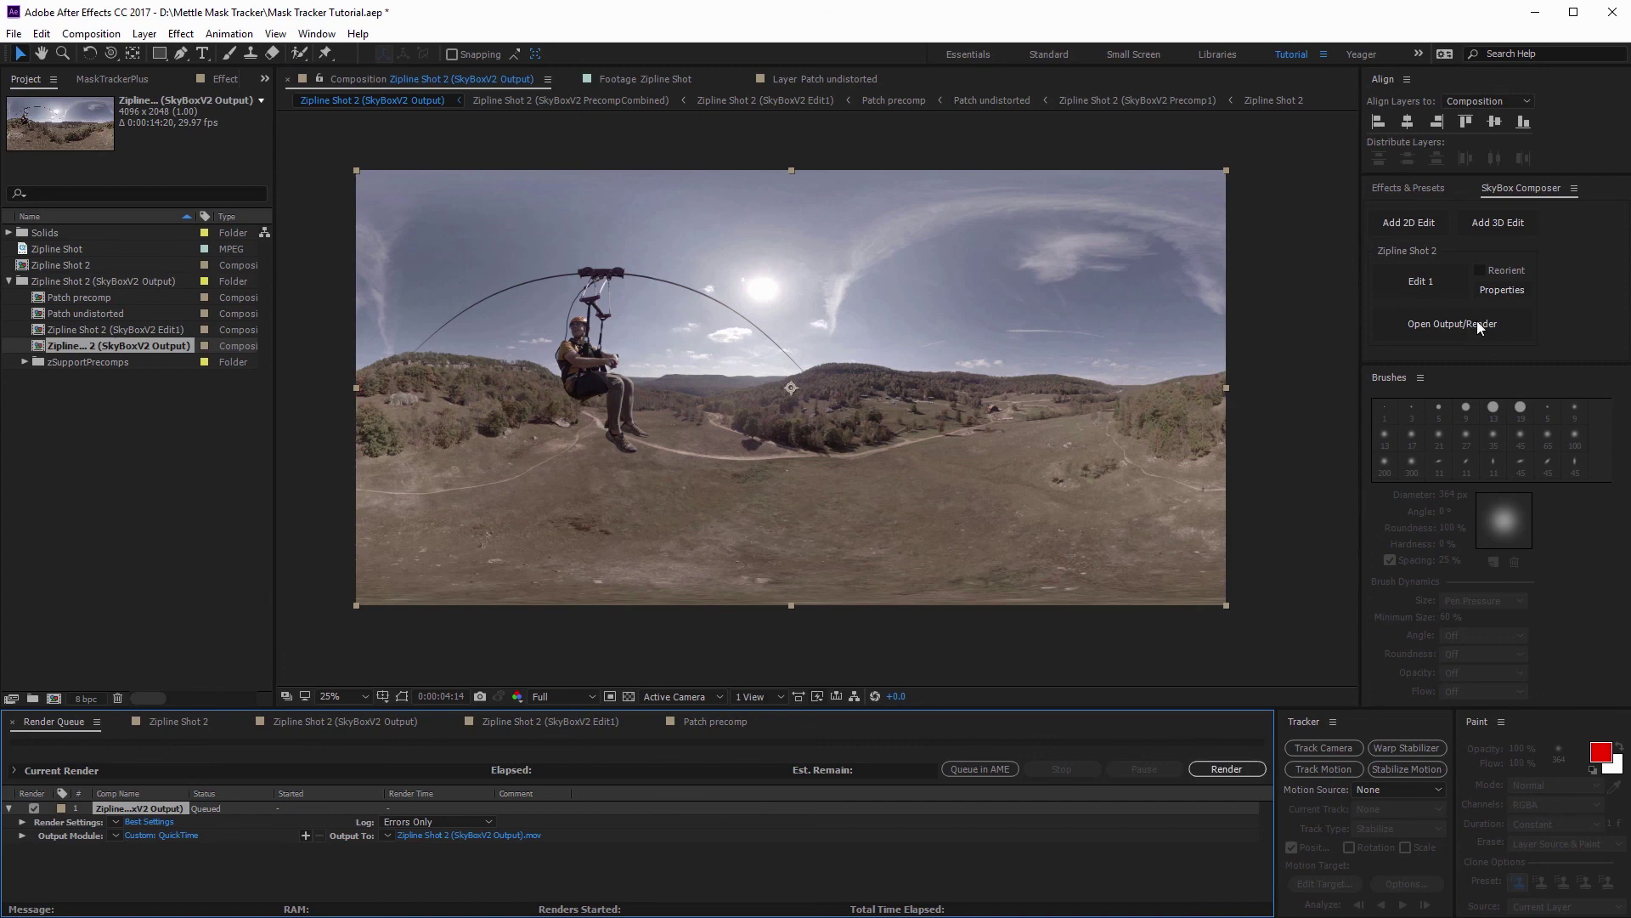
- Review the clone strokes in Patch precomp from SkyBox Edit 1, and return to the Edit1 composition and scrub to 0:00:07:10
left_click(1428, 284)
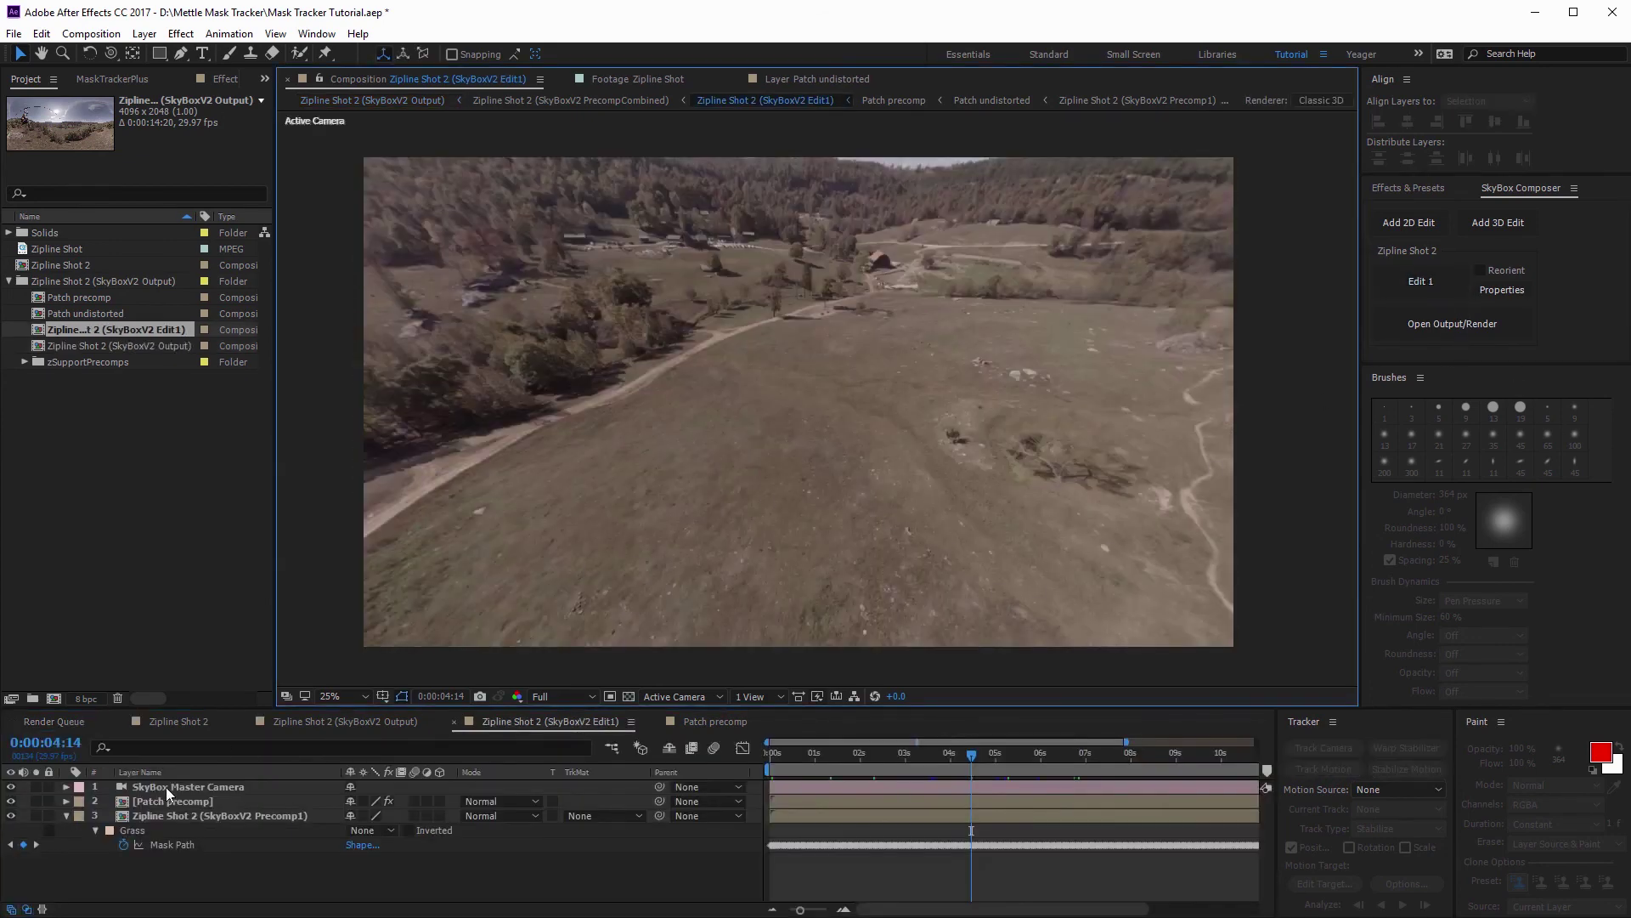
double_click(172, 799)
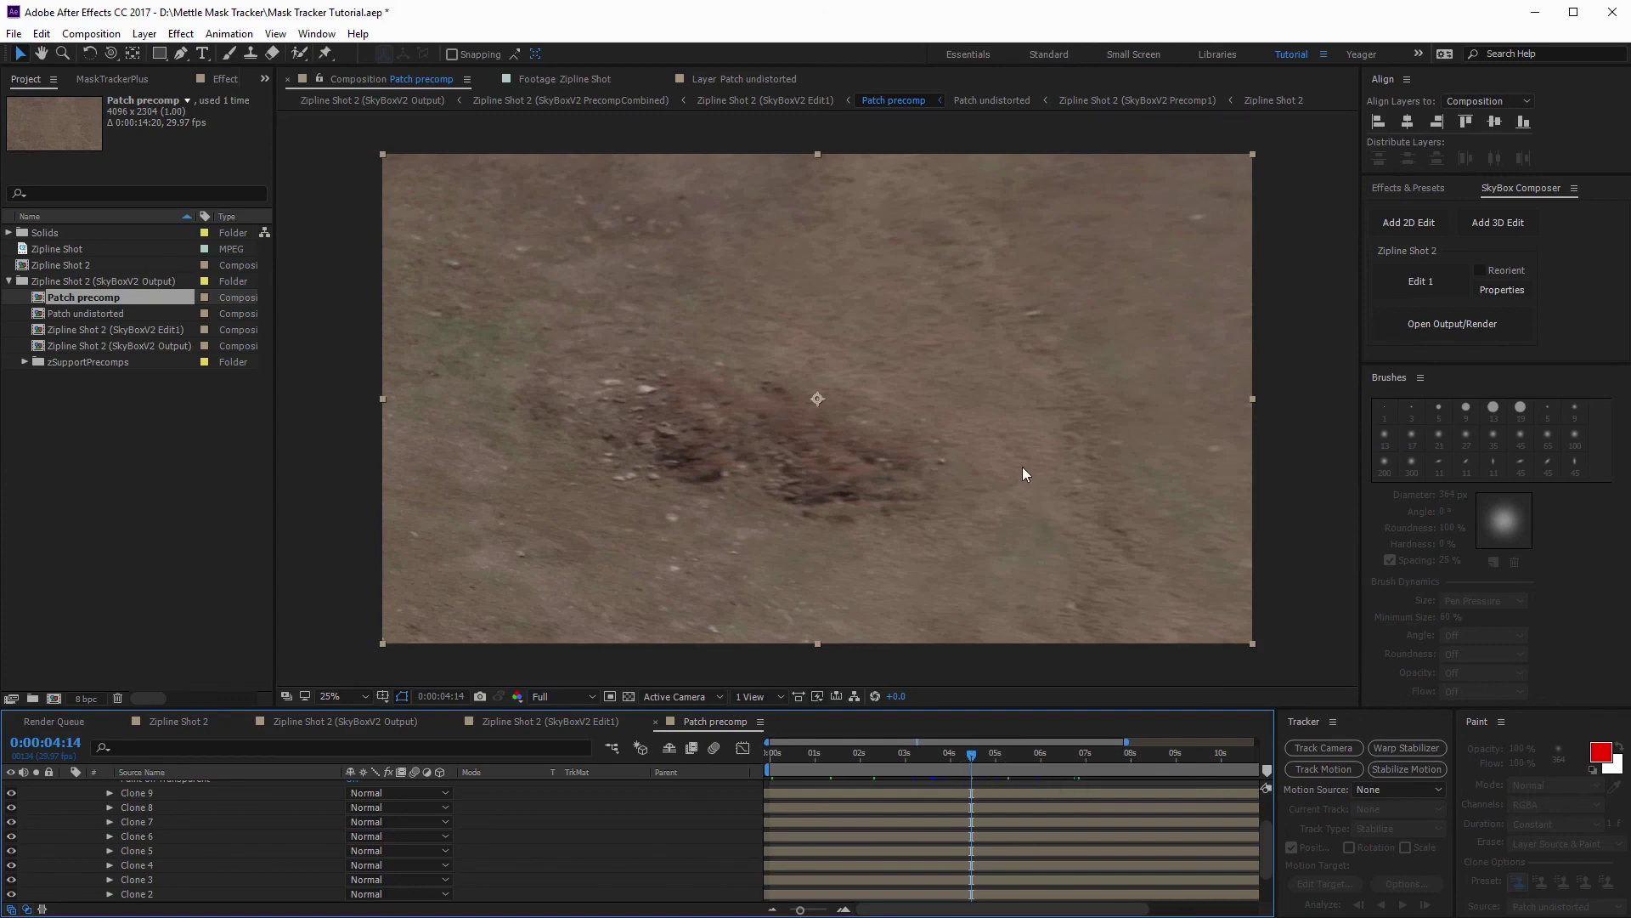
left_click(590, 721)
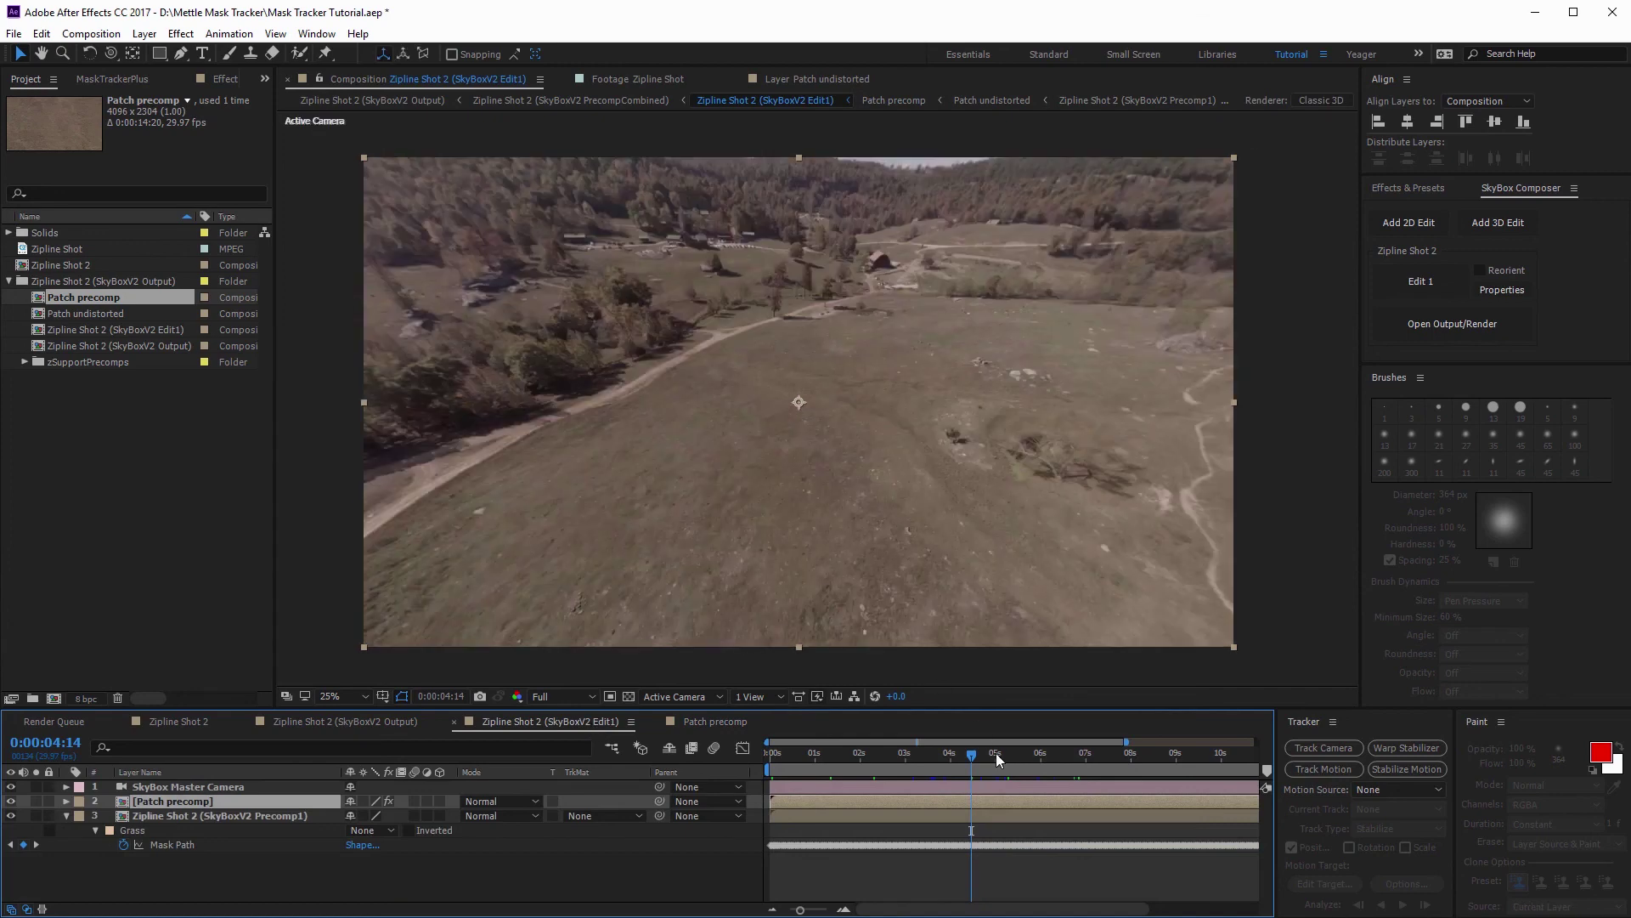
left_click_drag(991, 753, 1103, 737)
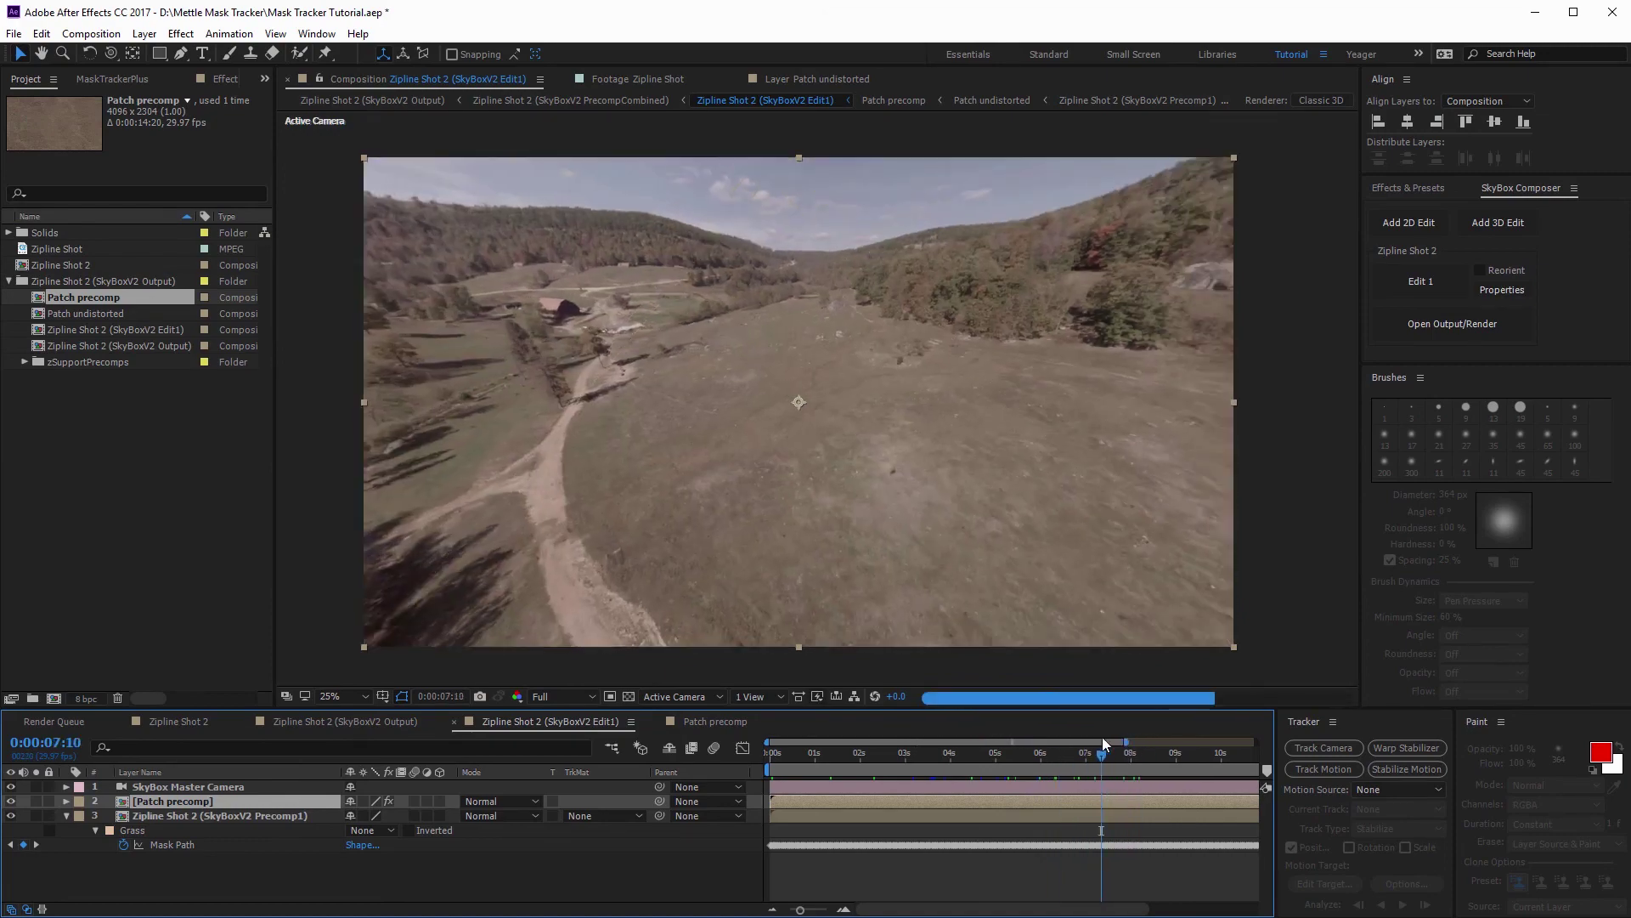